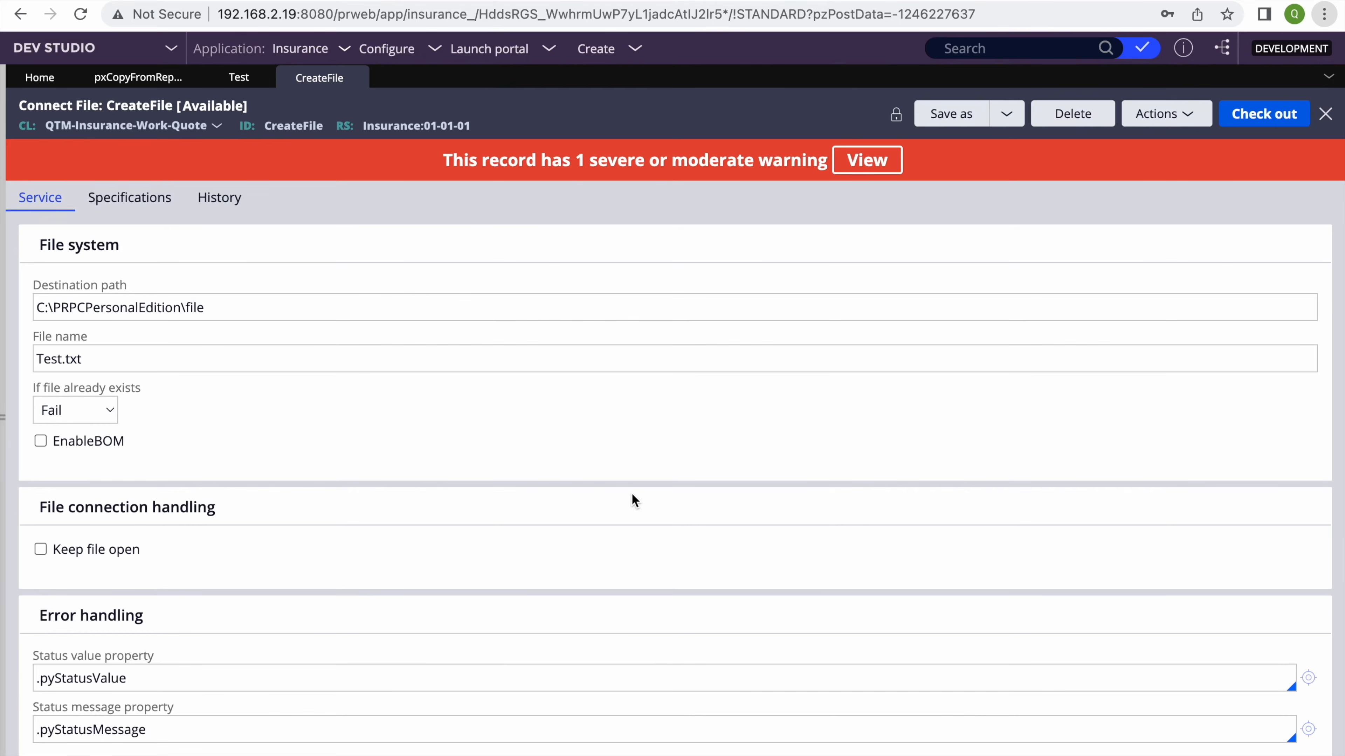
Set the CreateFile connector's file name to Test1.txt and check out the rule
triple_click(252, 307)
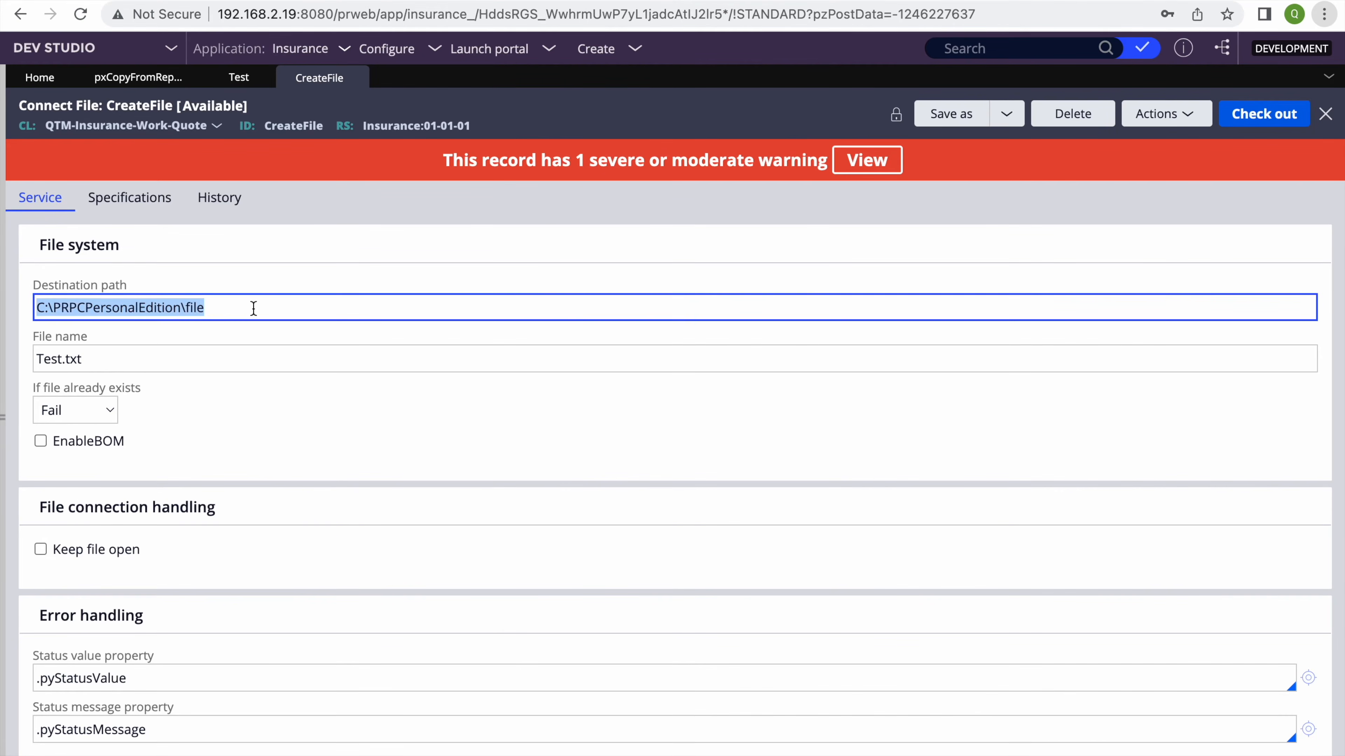
double_click(256, 297)
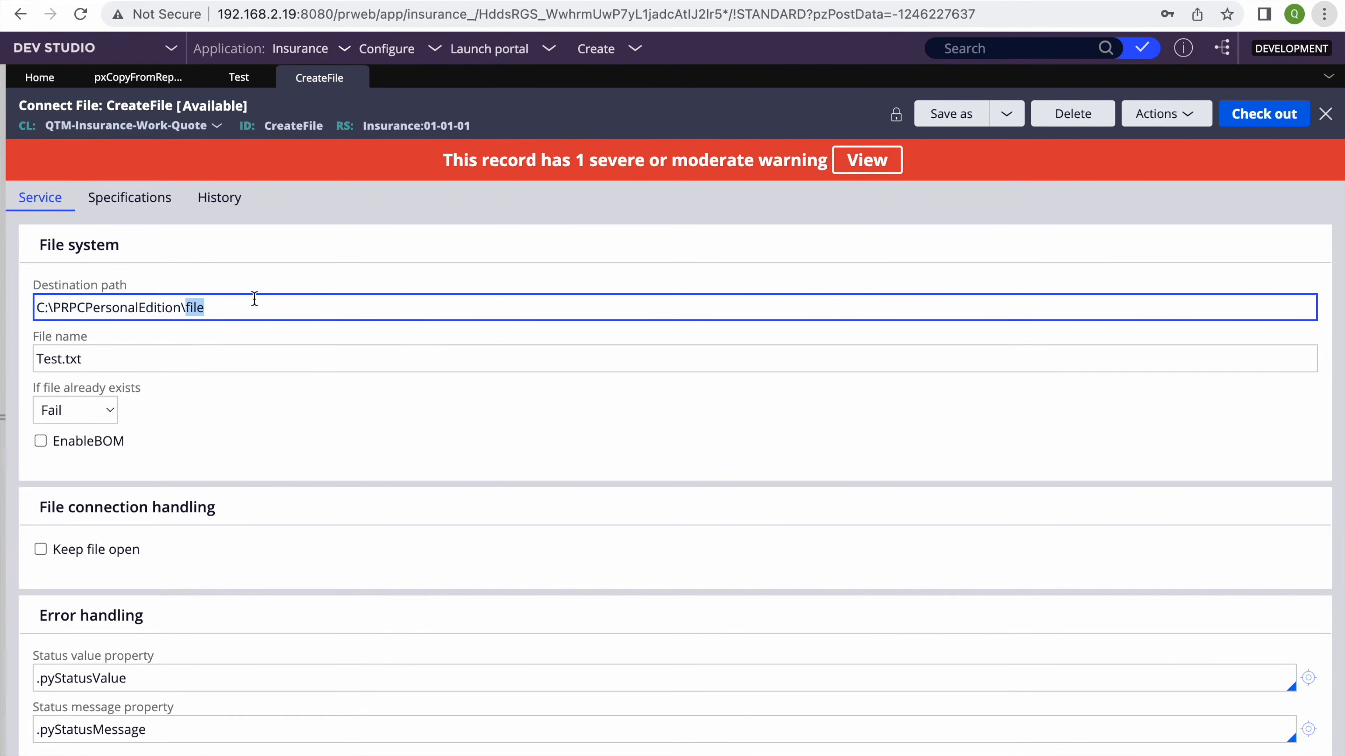
double_click(49, 359)
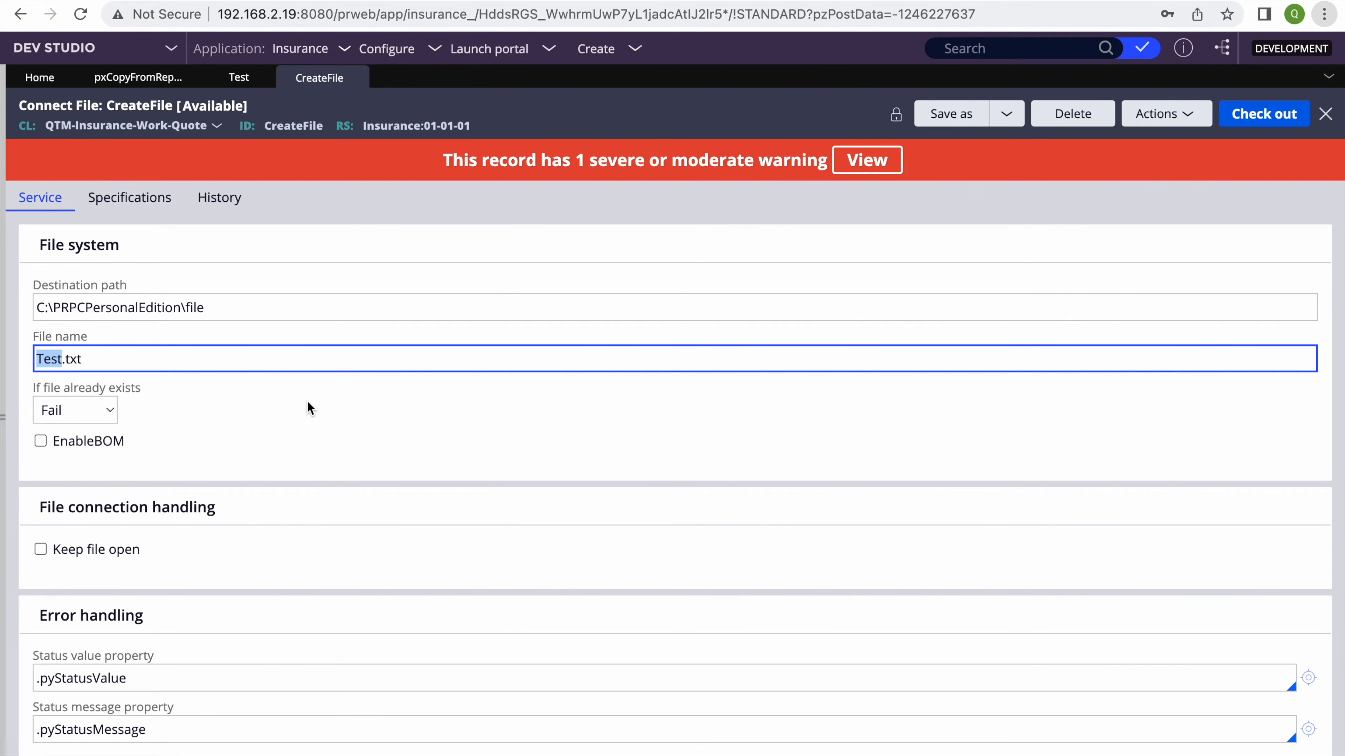
type("Test1")
left_click(1241, 113)
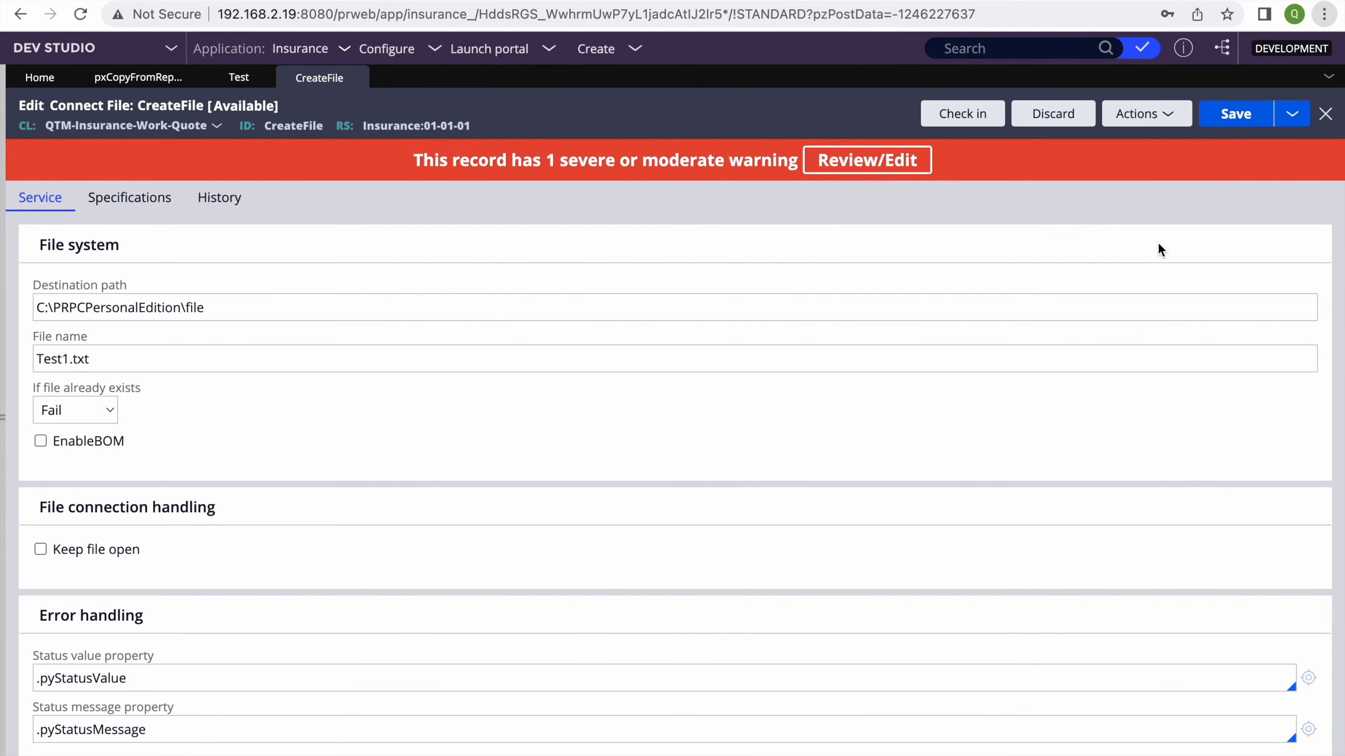
Check in the CreateFile connector rule with the comment "wip"
left_click(962, 114)
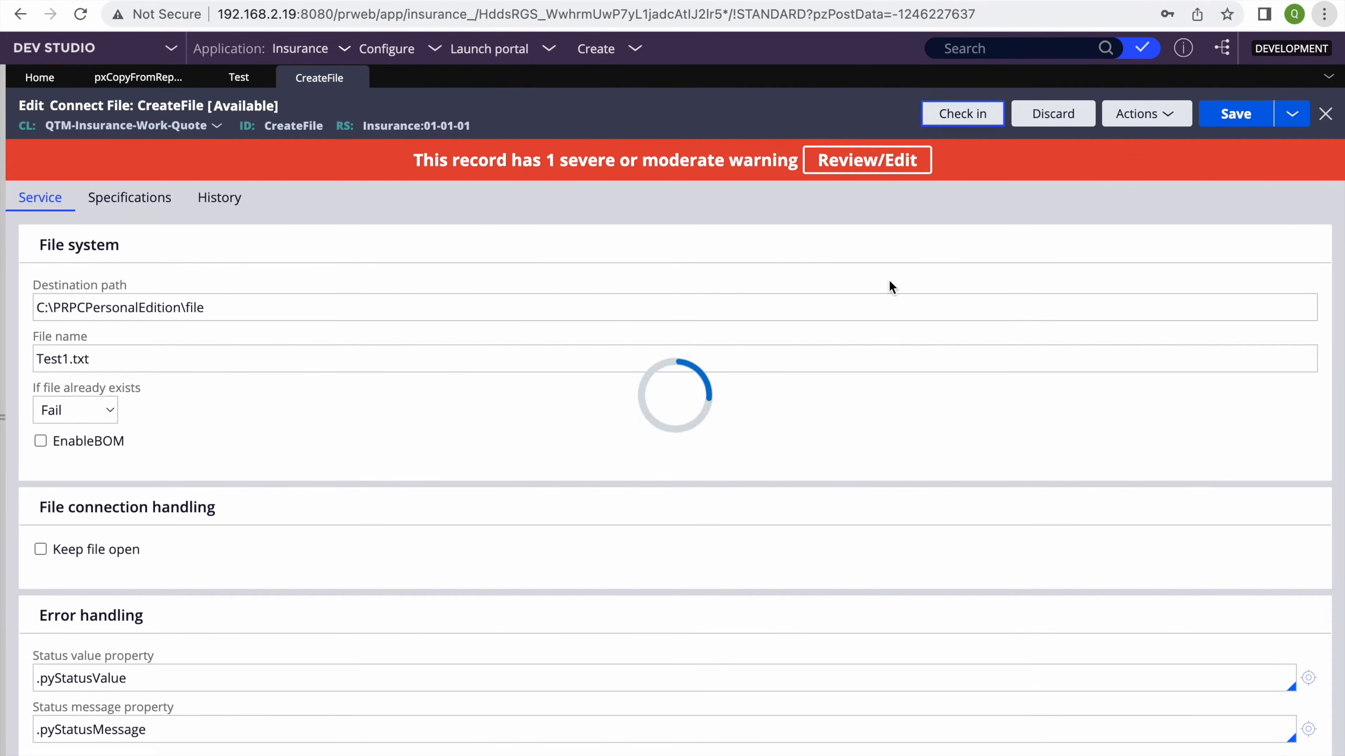
left_click(560, 467)
type("wip")
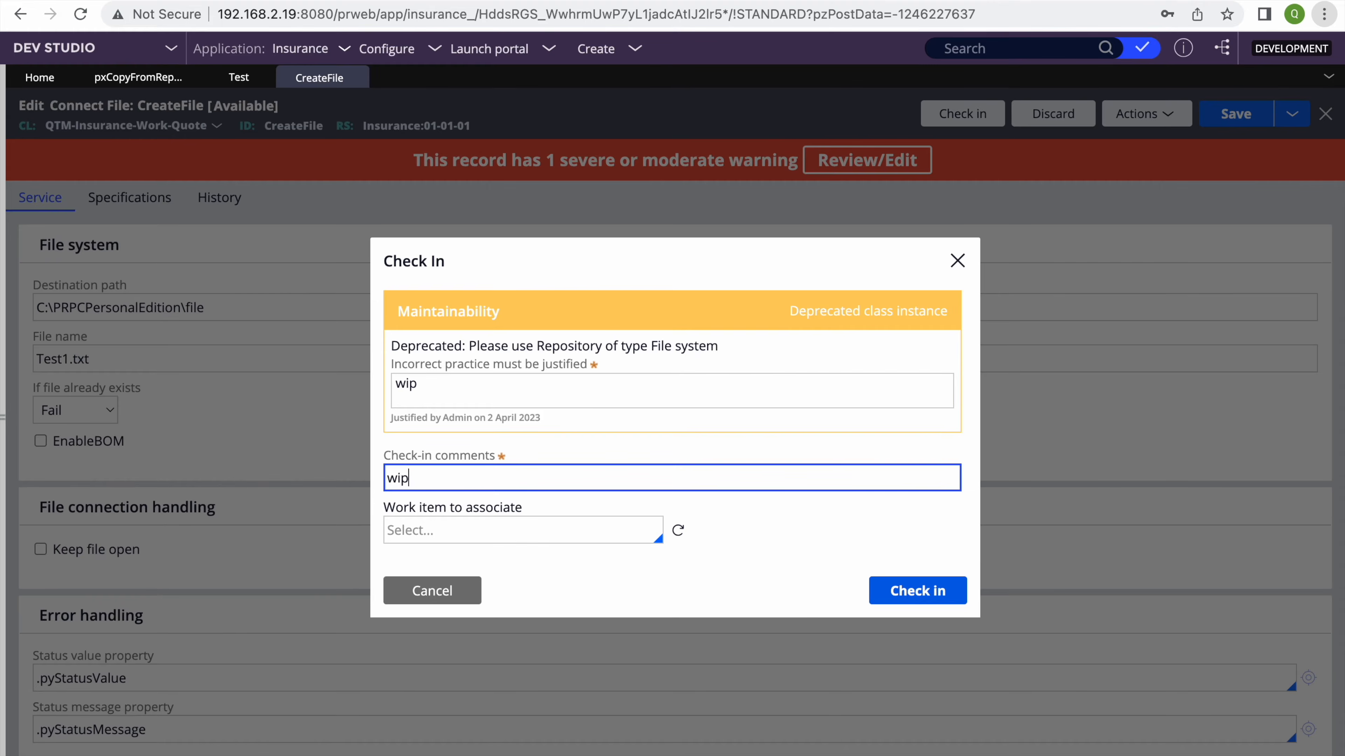
key("Return")
Review the CreateFile rule's settings and its guardrail warning, and close the warning details
double_click(167, 363)
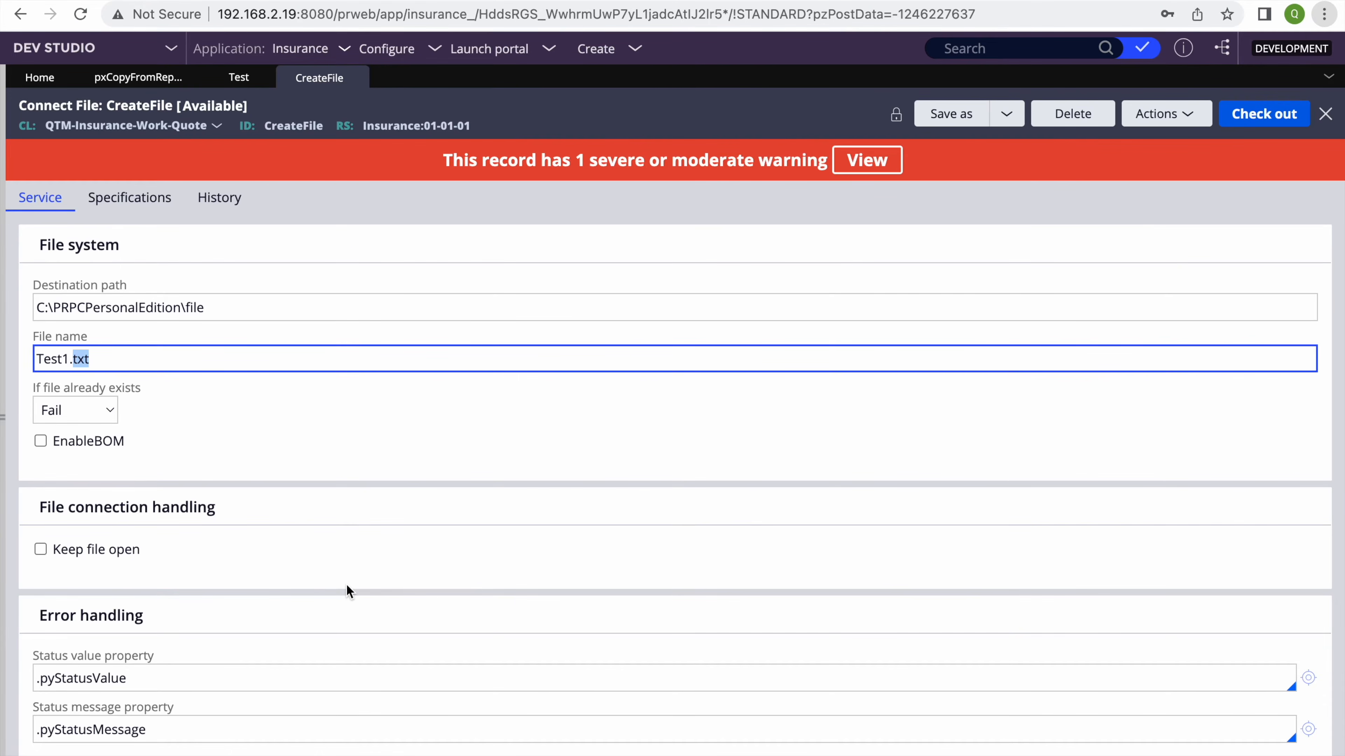
scroll(312, 436, "down", 2)
scroll(312, 437, "up", 2)
left_click(867, 160)
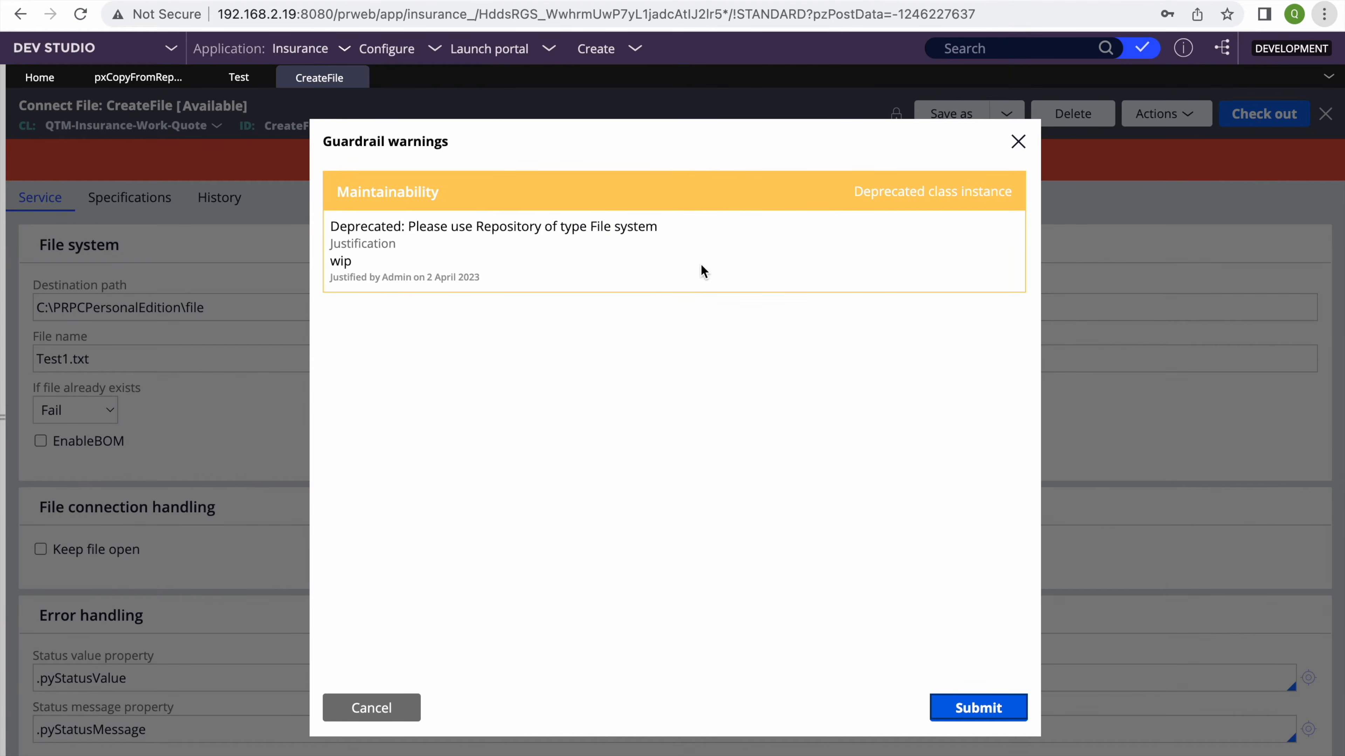
left_click(1017, 141)
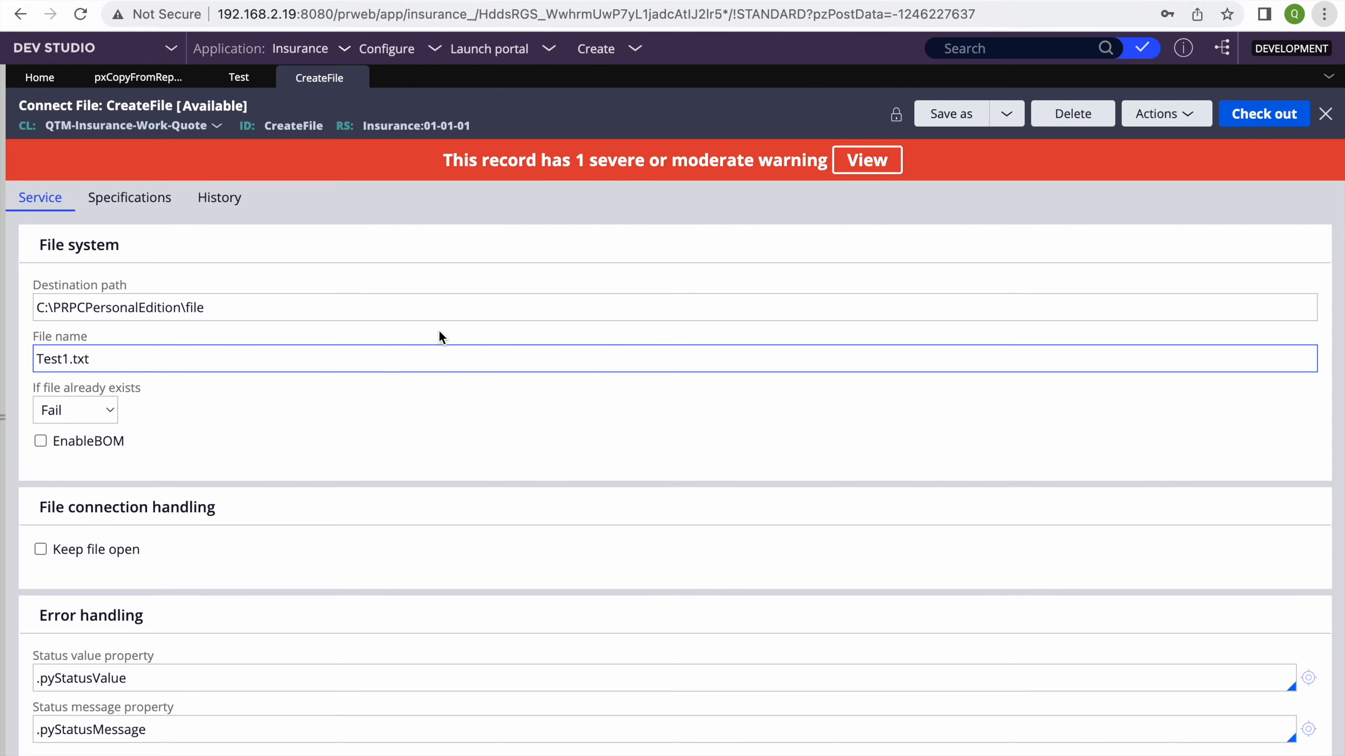
Examine the Pega documentation page on Repository APIs, including the create folder, create file and get file sections
left_click(547, 4)
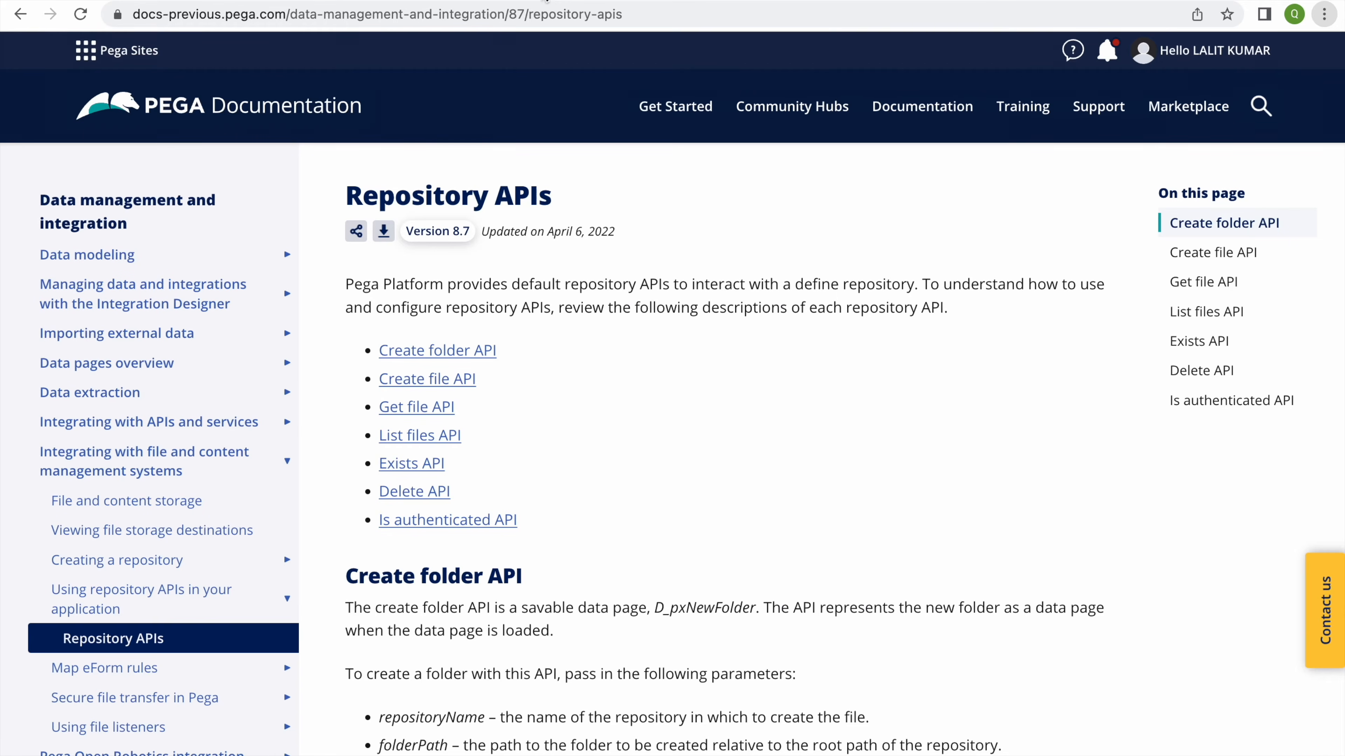
scroll(652, 477, "down", 5)
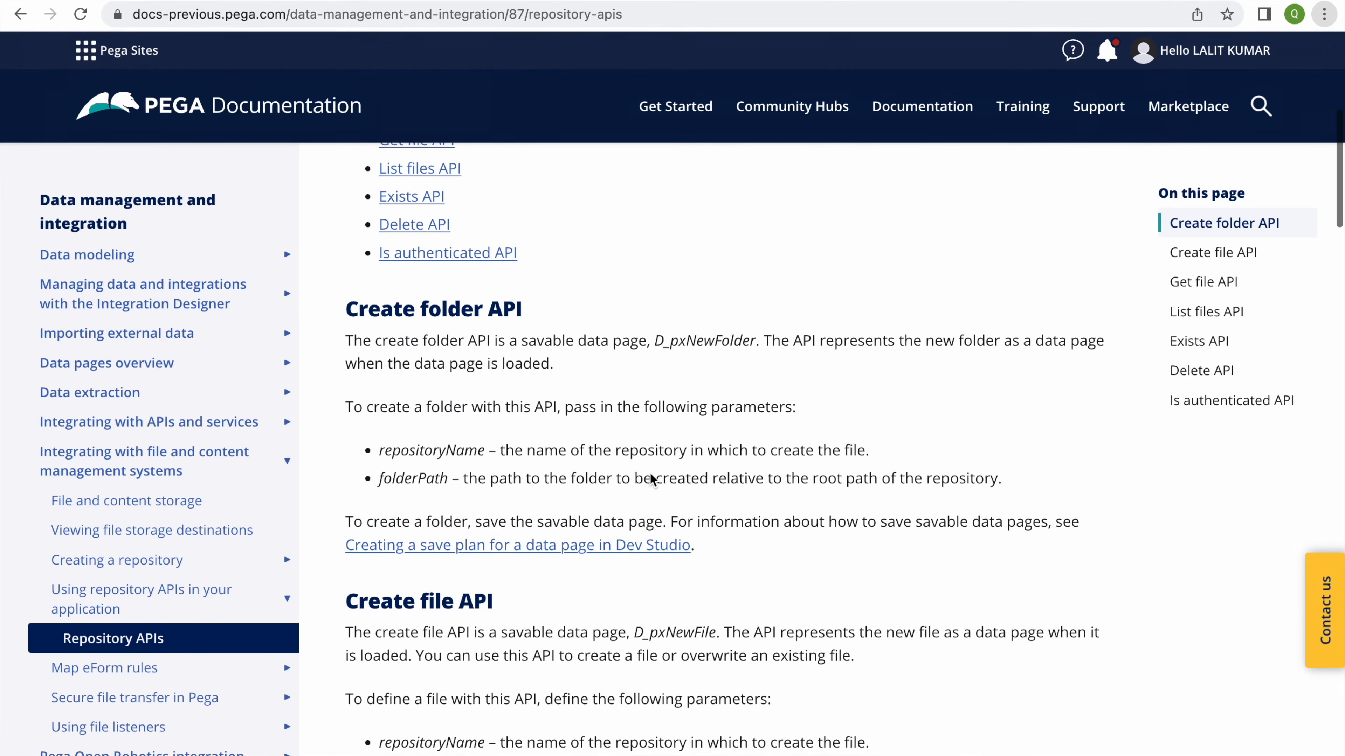
scroll(608, 530, "up", 8)
scroll(548, 590, "down", 3)
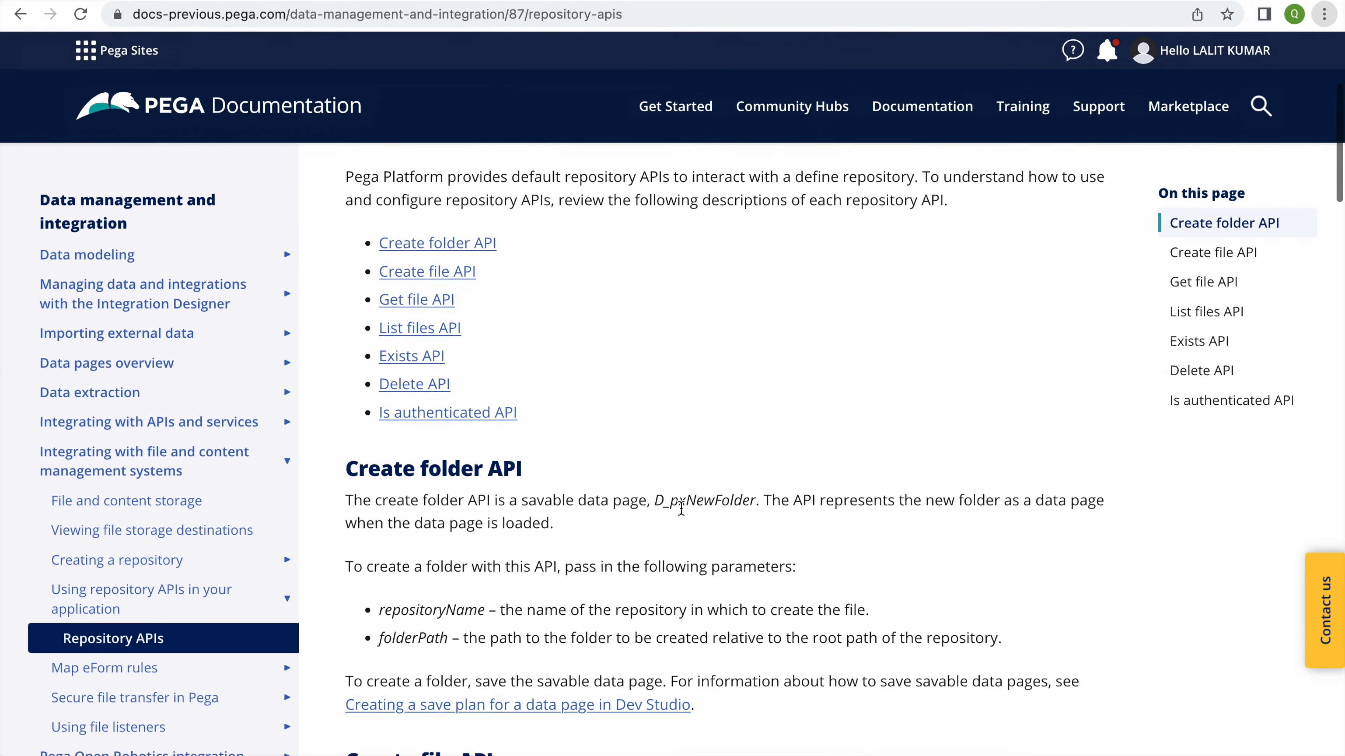
scroll(672, 561, "down", 8)
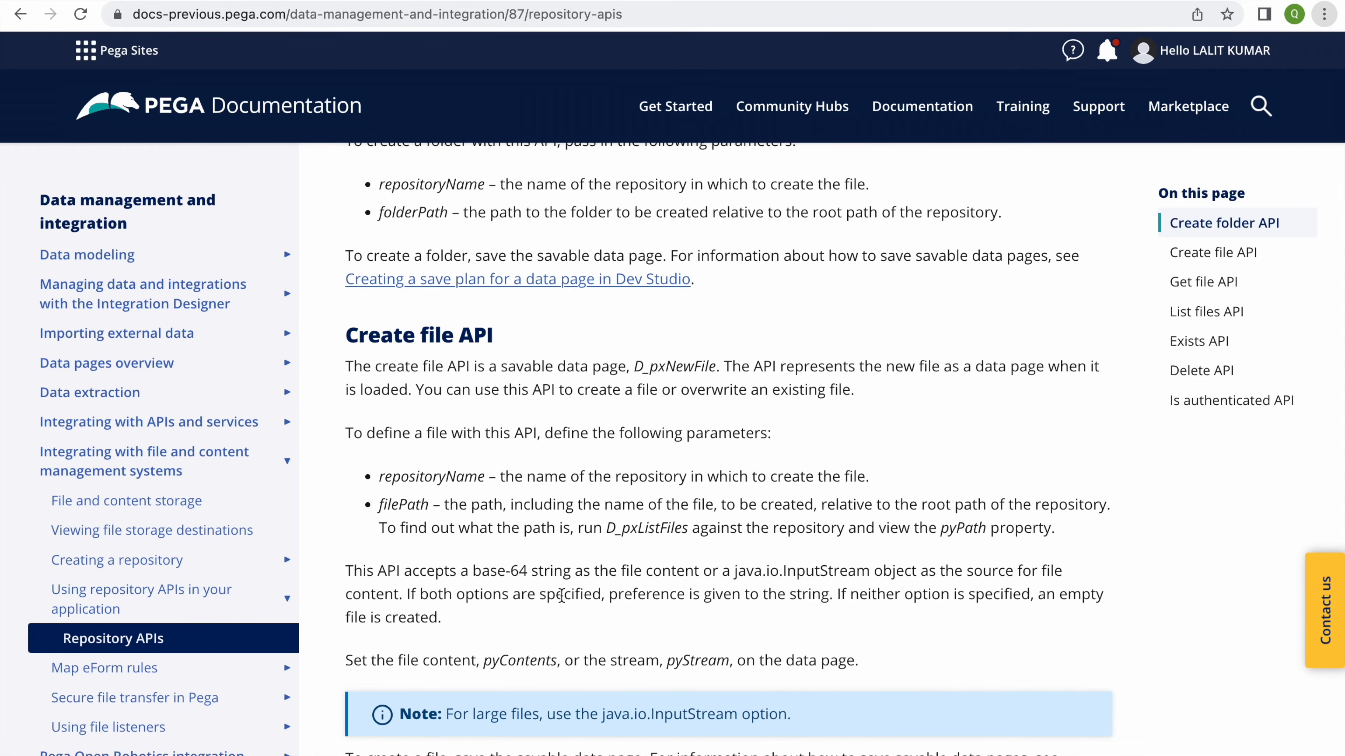
scroll(561, 596, "down", 15)
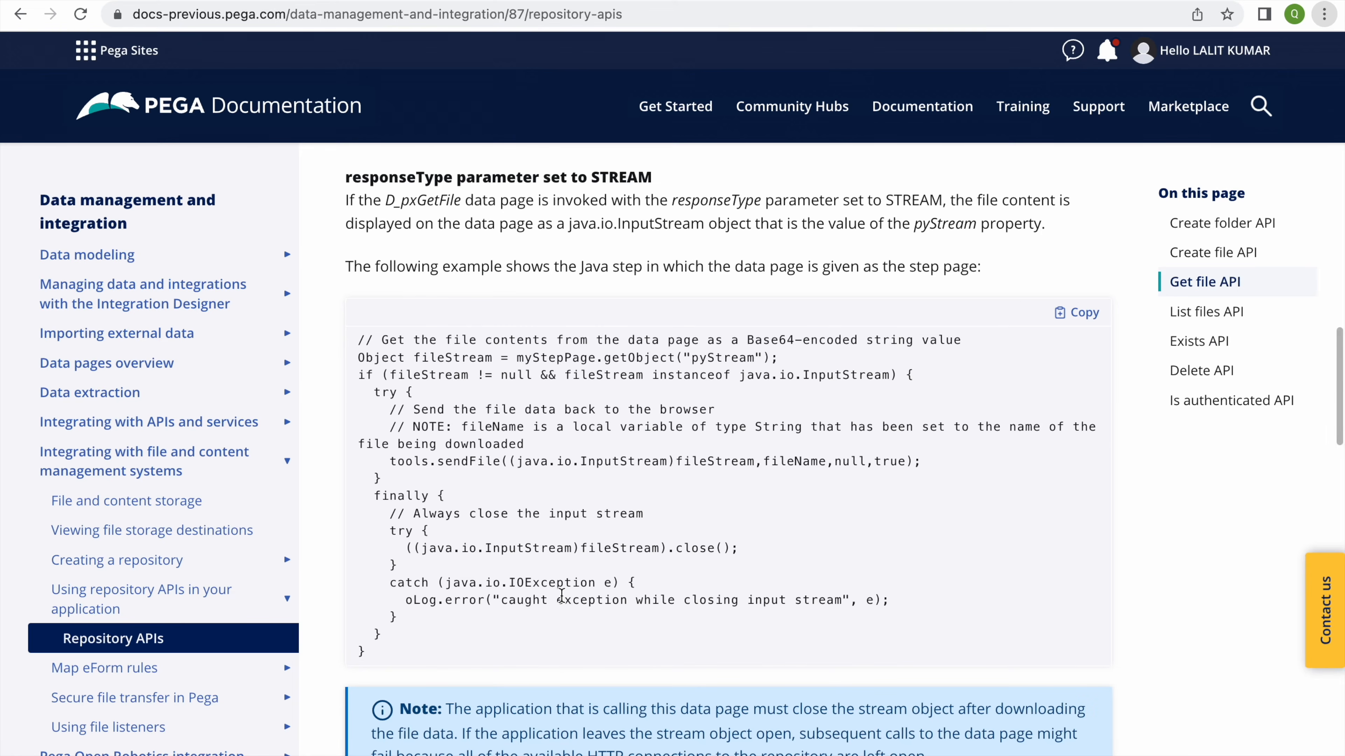
scroll(562, 596, "up", 15)
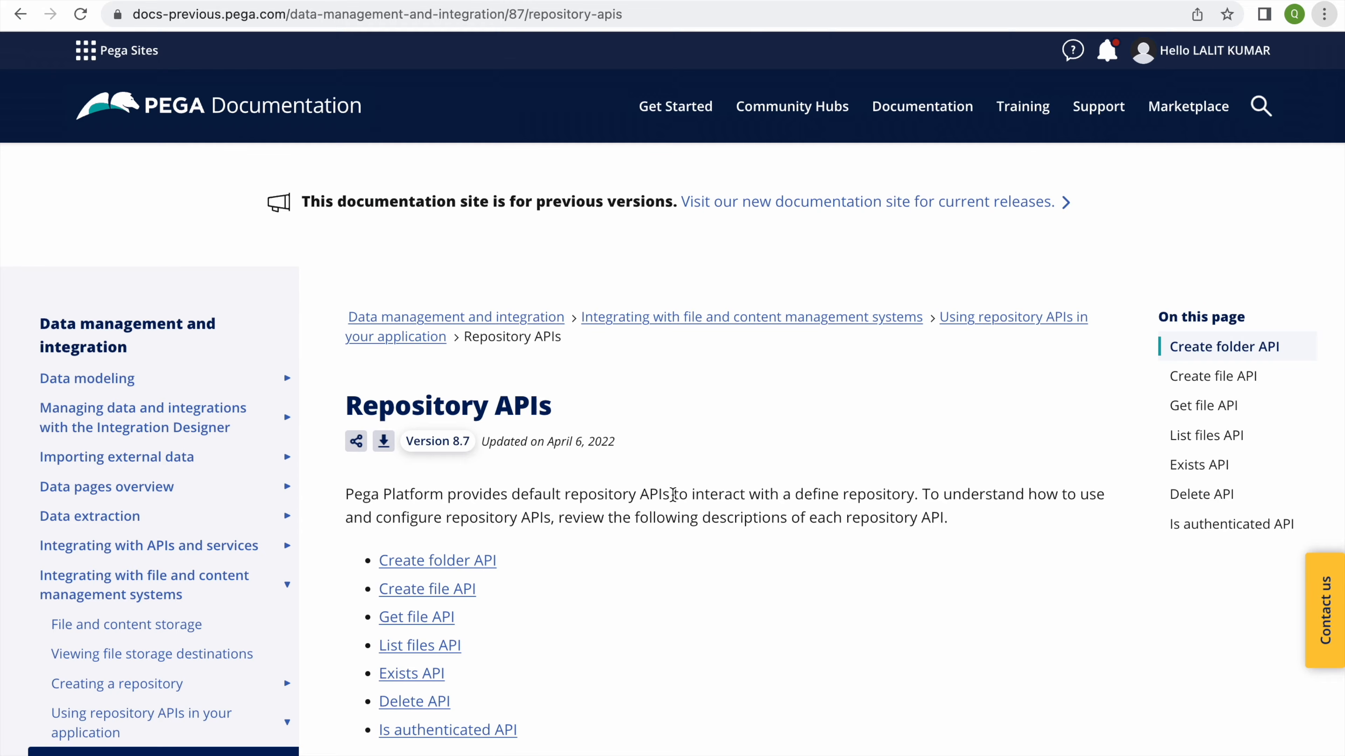
scroll(579, 487, "down", 5)
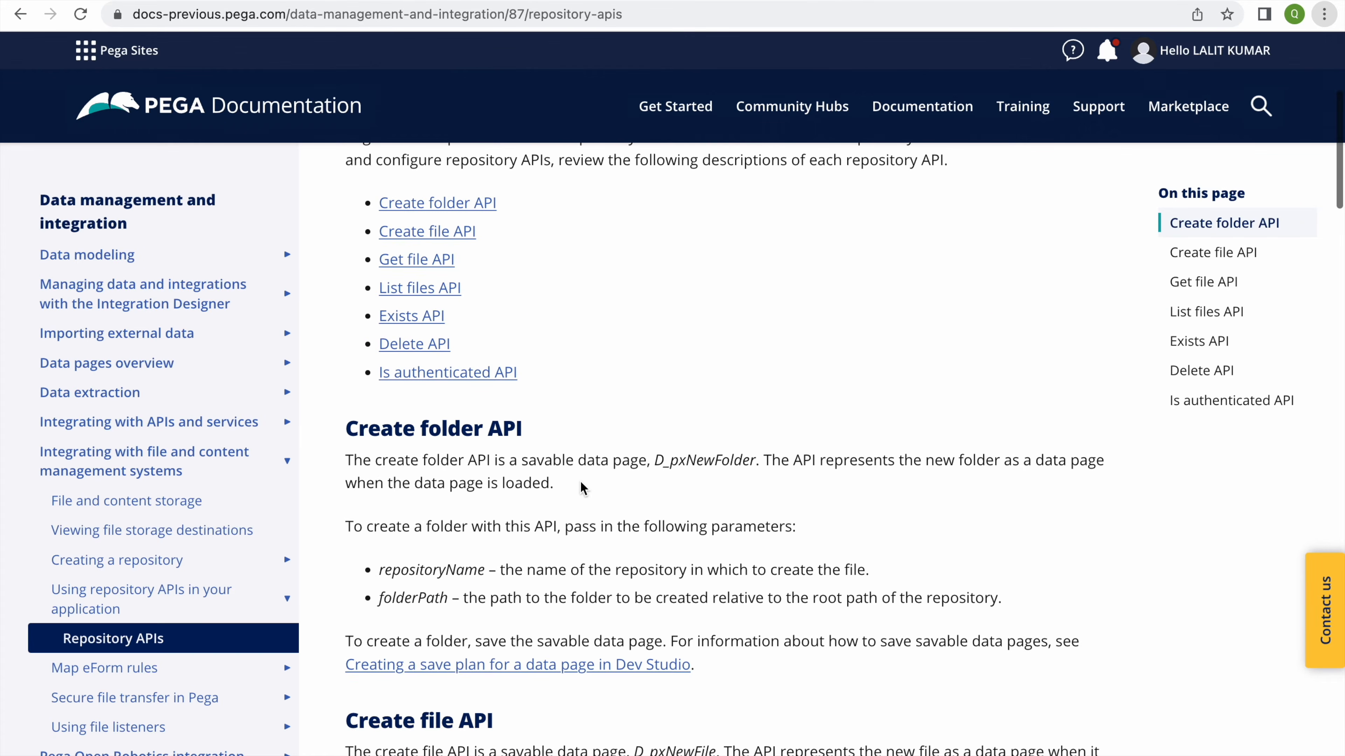
Return to the Test activity in Dev Studio, and in Finder open the file folder inside the shared PRPCPersonalEdition folder
left_click(363, 1)
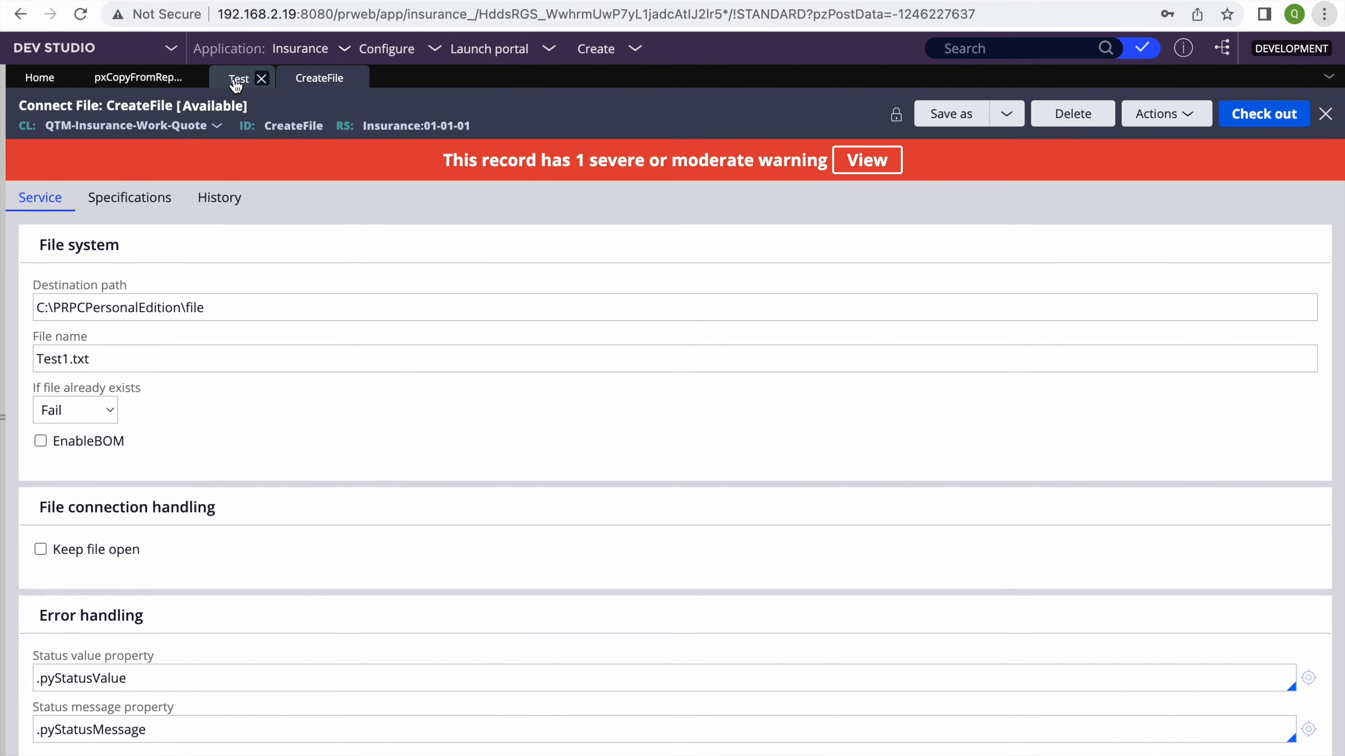
left_click(238, 78)
key("F4")
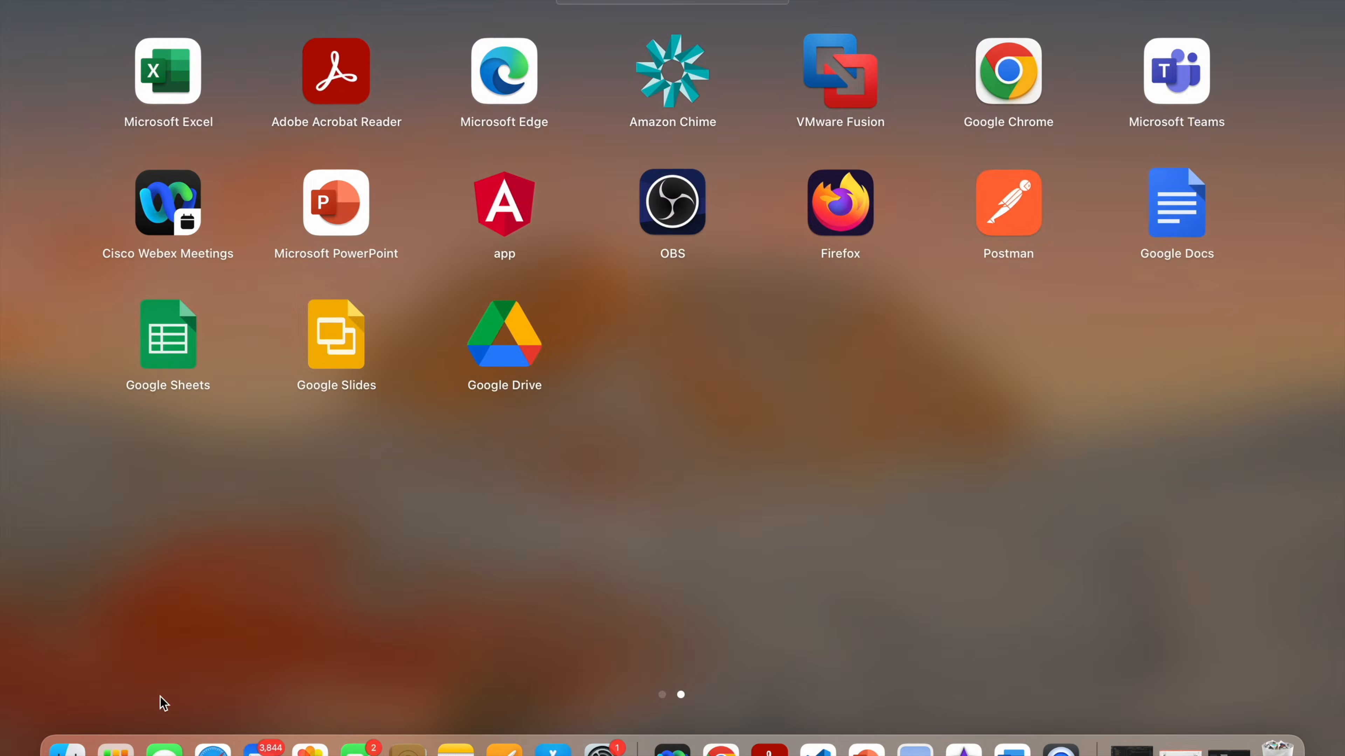
left_click(66, 749)
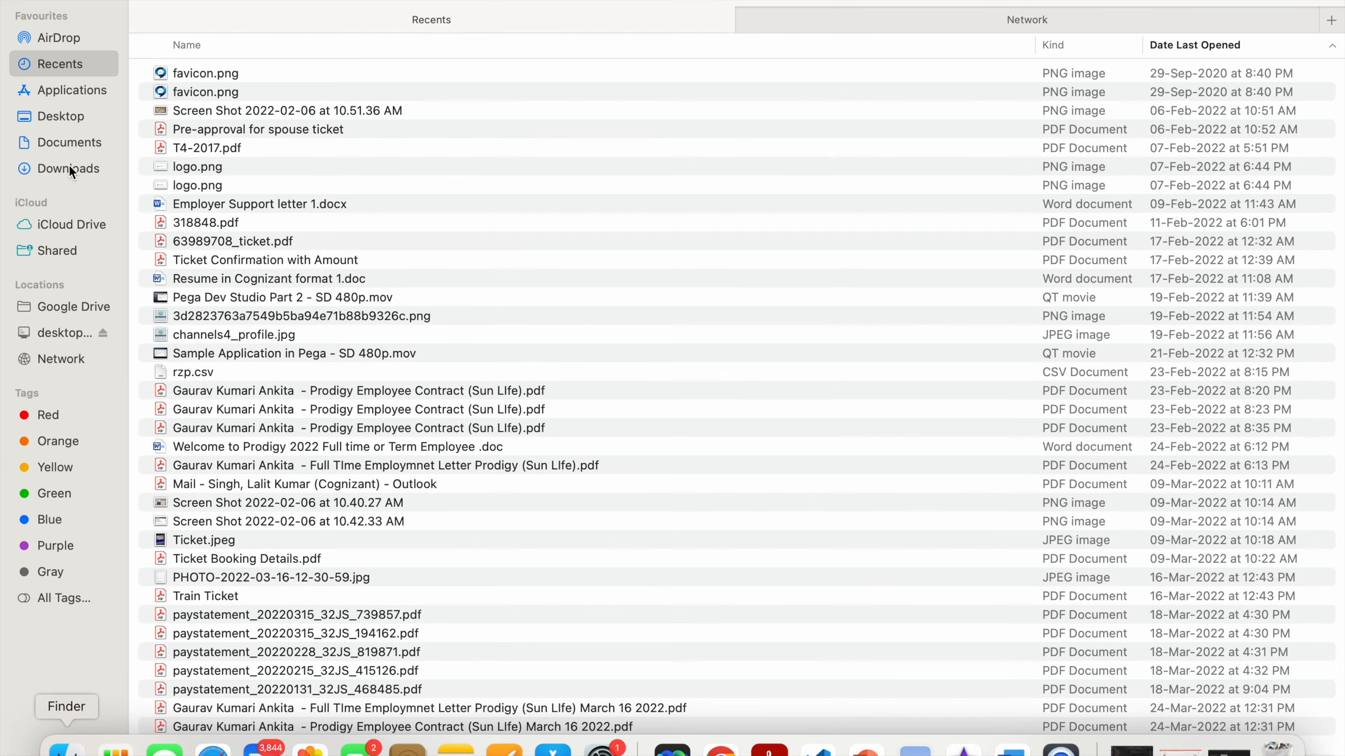
left_click(50, 332)
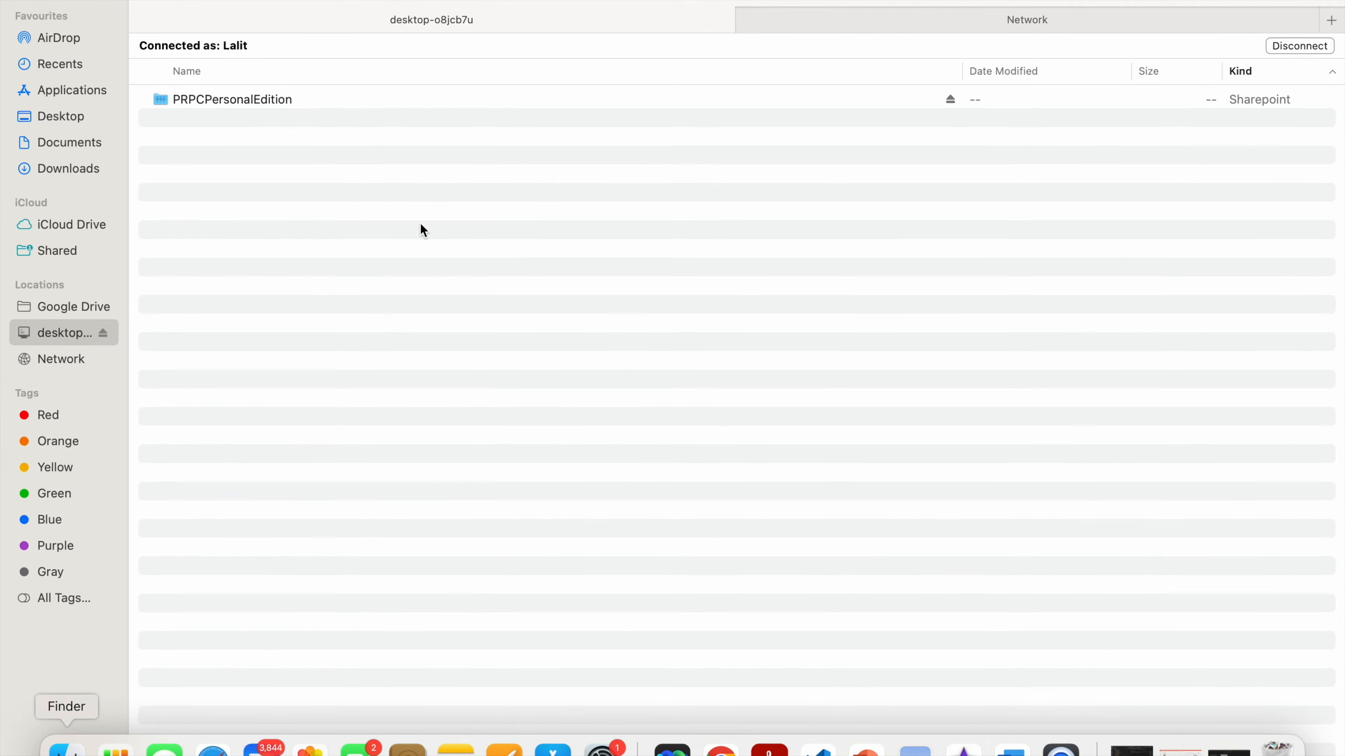
double_click(236, 100)
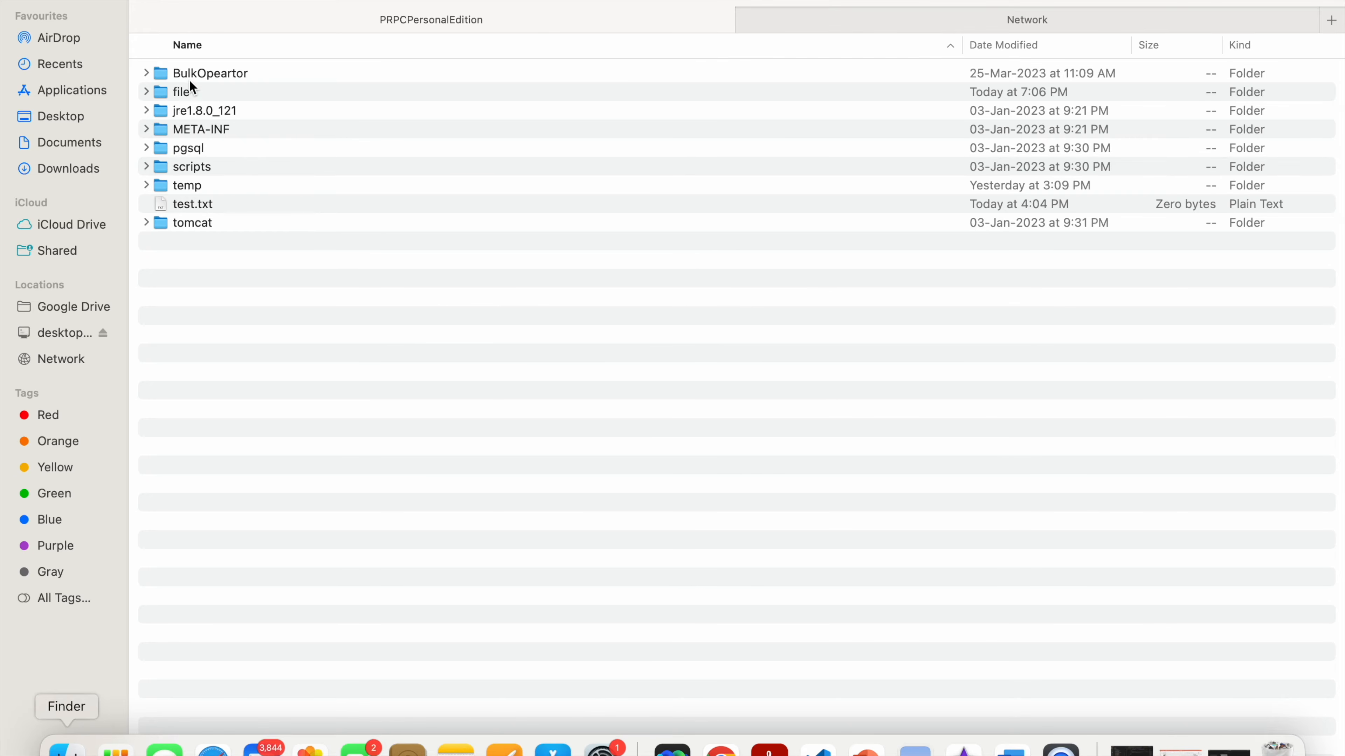
double_click(181, 93)
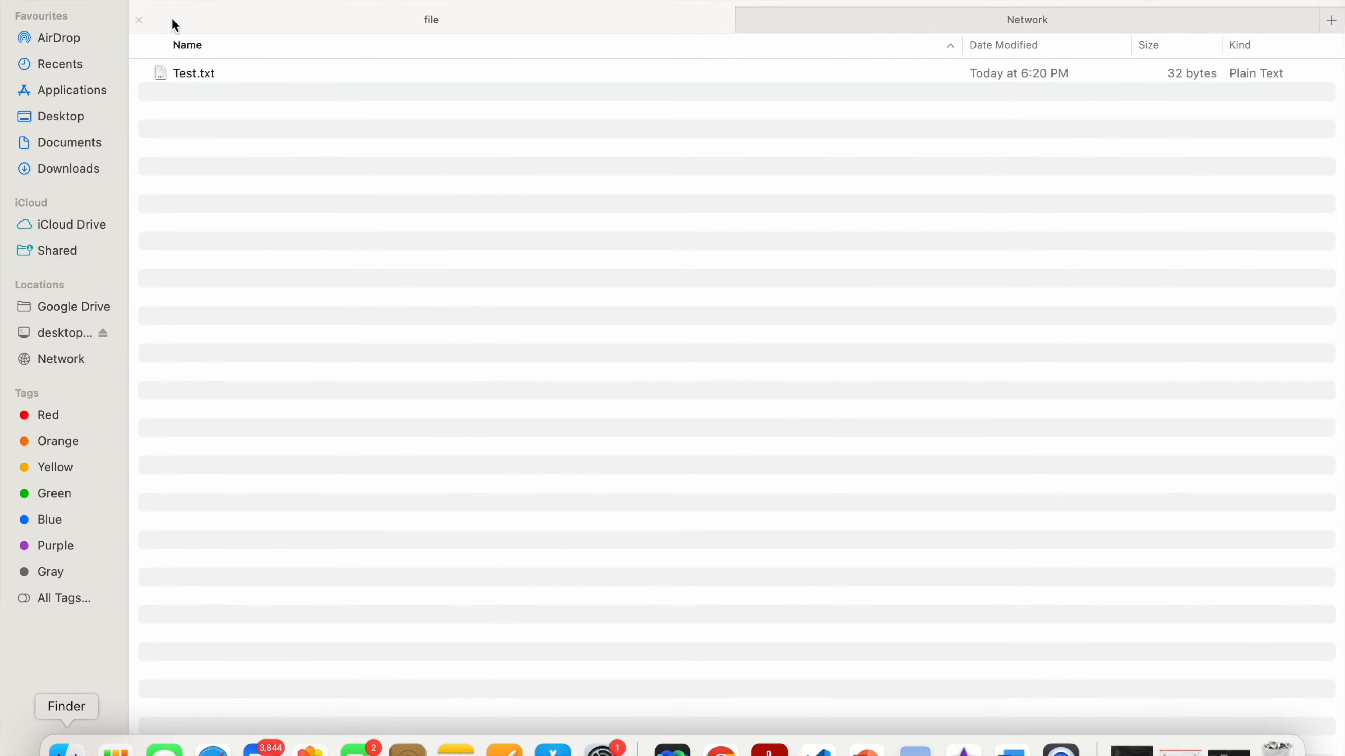
Open Test.txt to read its content, and close it
left_click(197, 80)
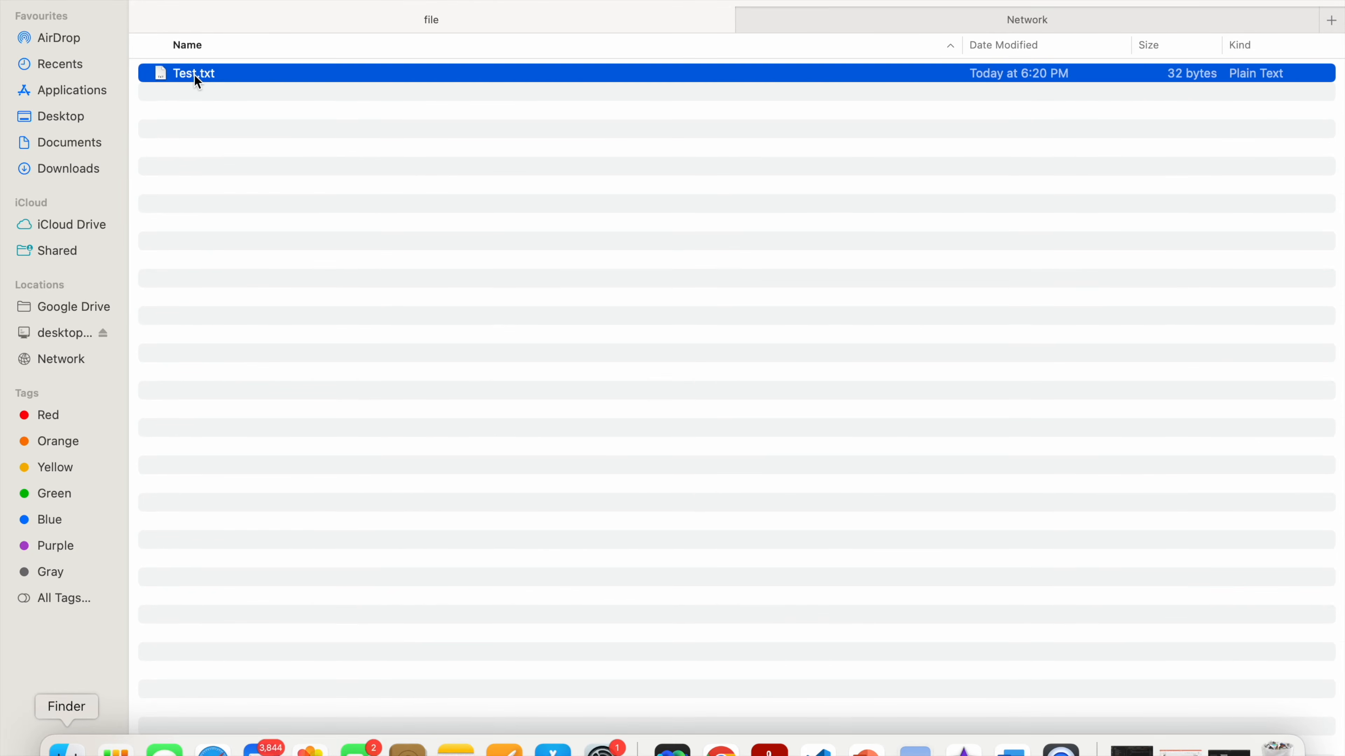
double_click(196, 79)
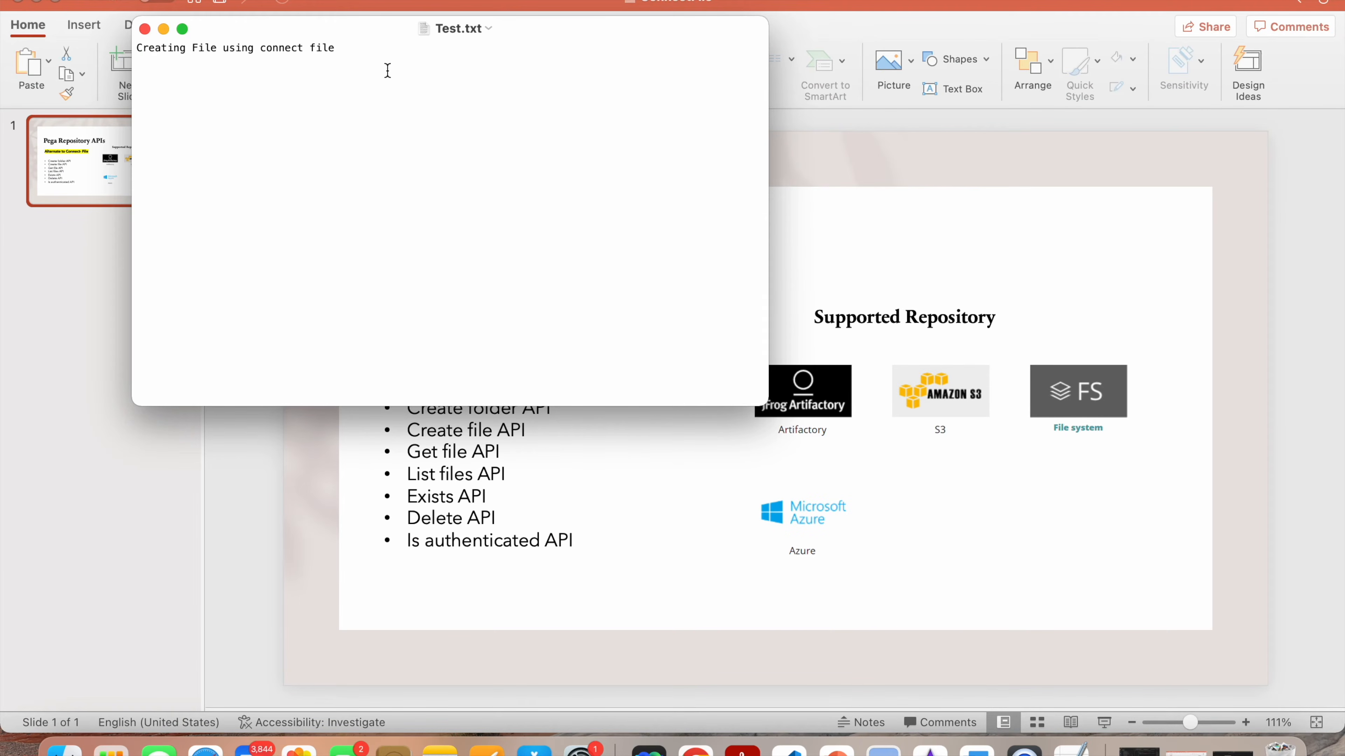
left_click(145, 29)
Switch back to Chrome and run the Test activity
left_click(695, 748)
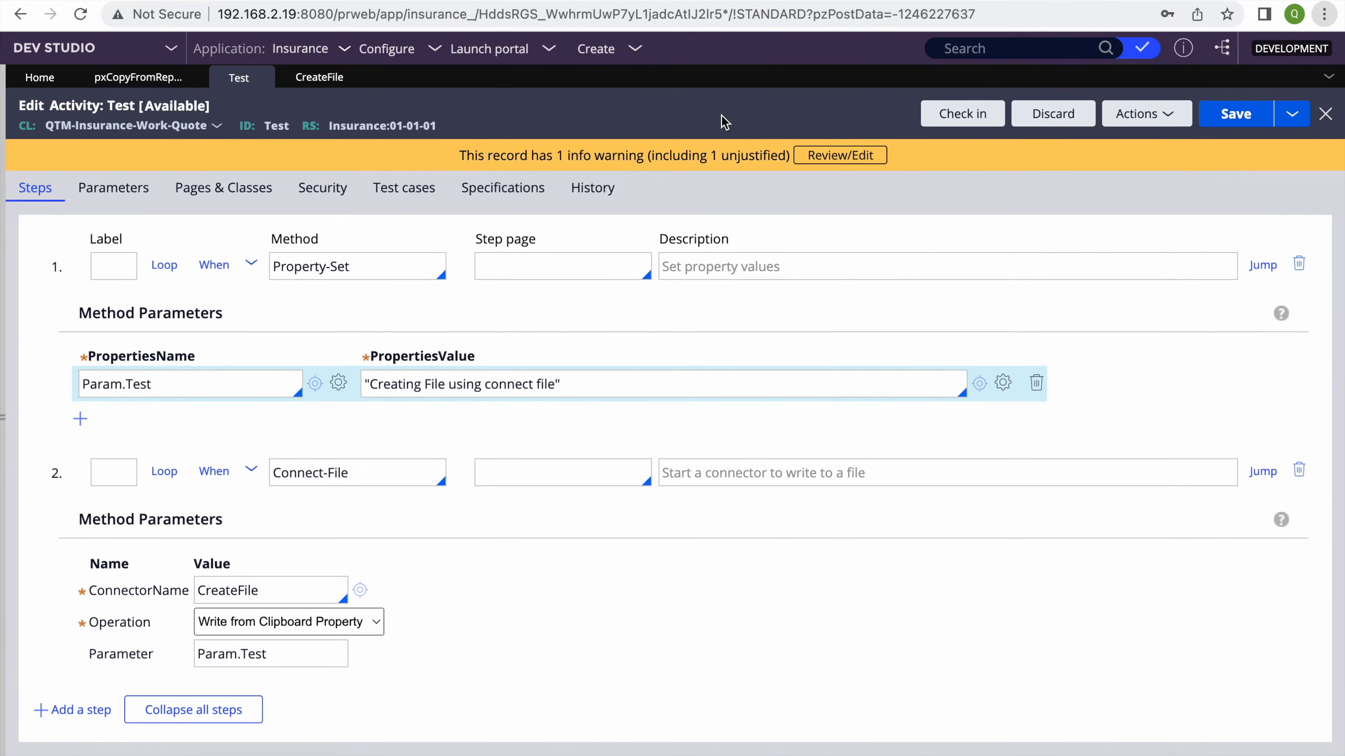
left_click(1164, 114)
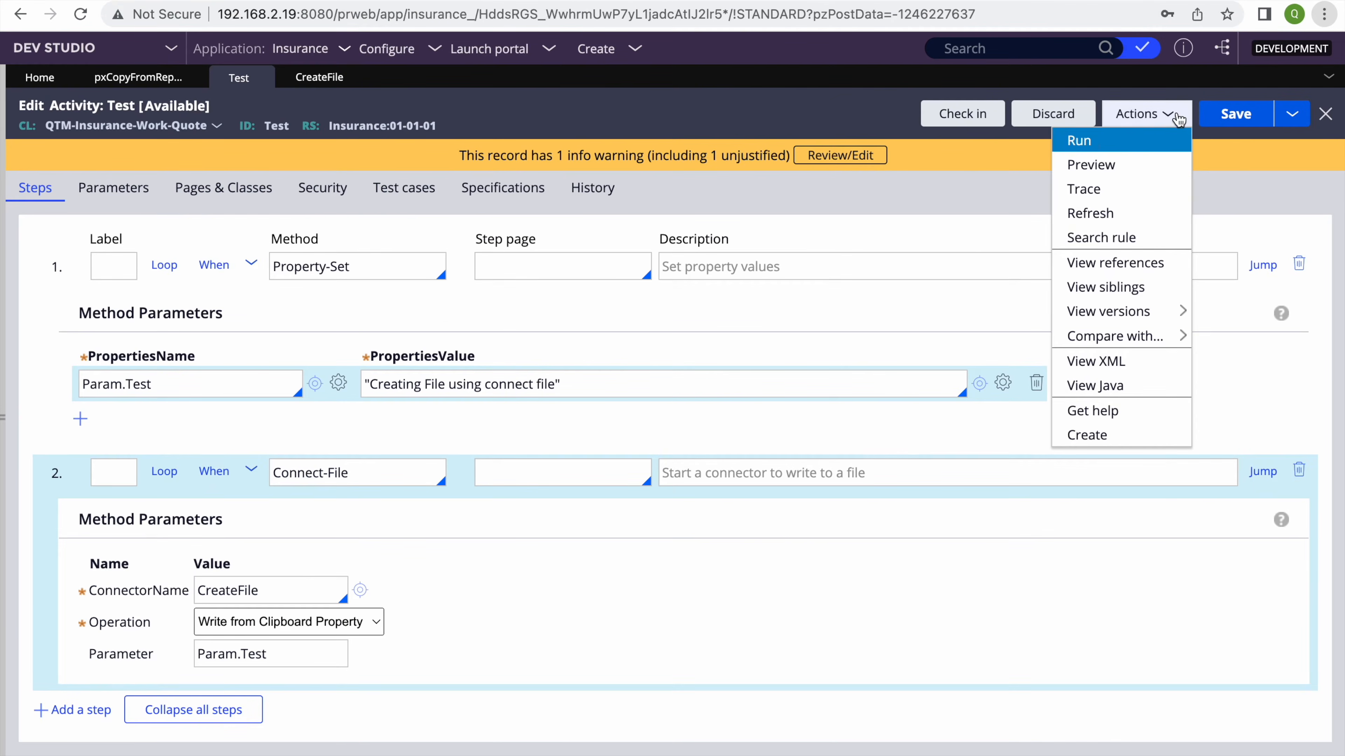
left_click(1110, 141)
left_click(1294, 52)
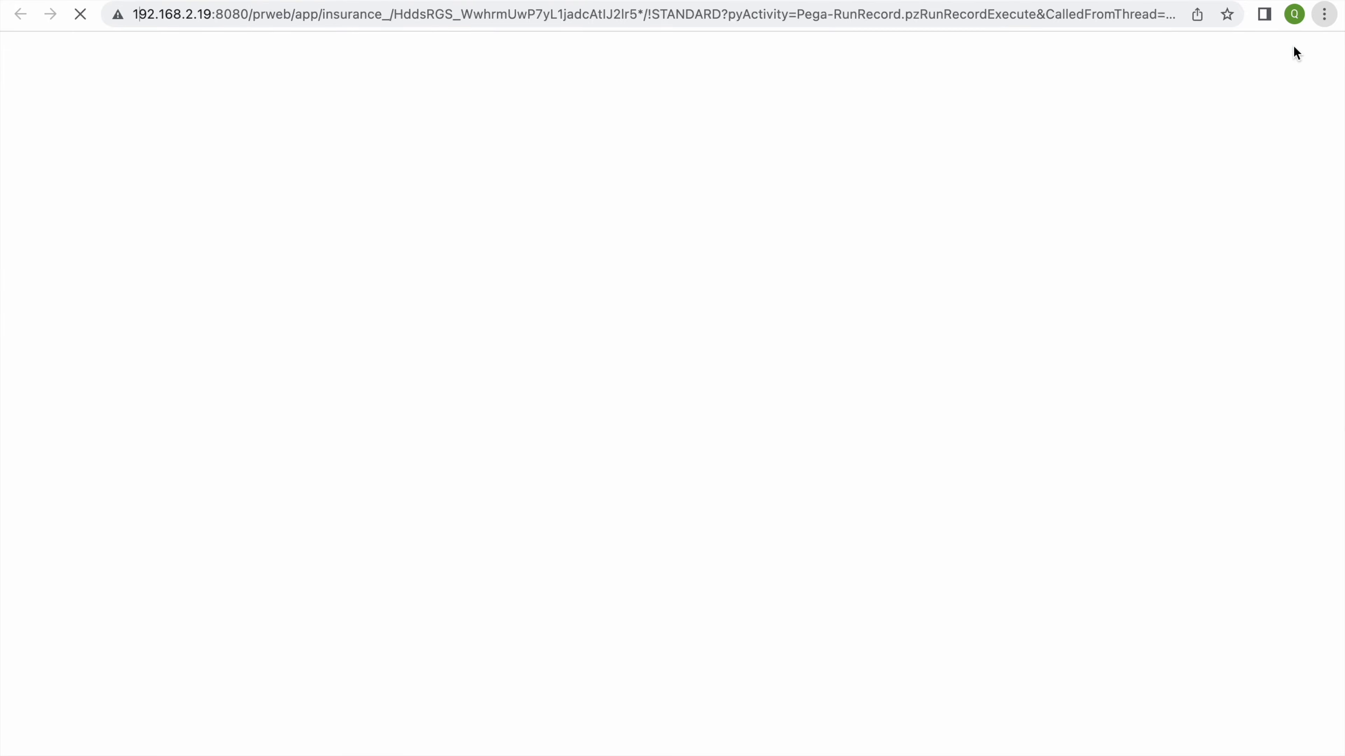
Switch to Finder, open Test1.txt from the file folder to check its content, and close it
key("F4")
left_click(67, 749)
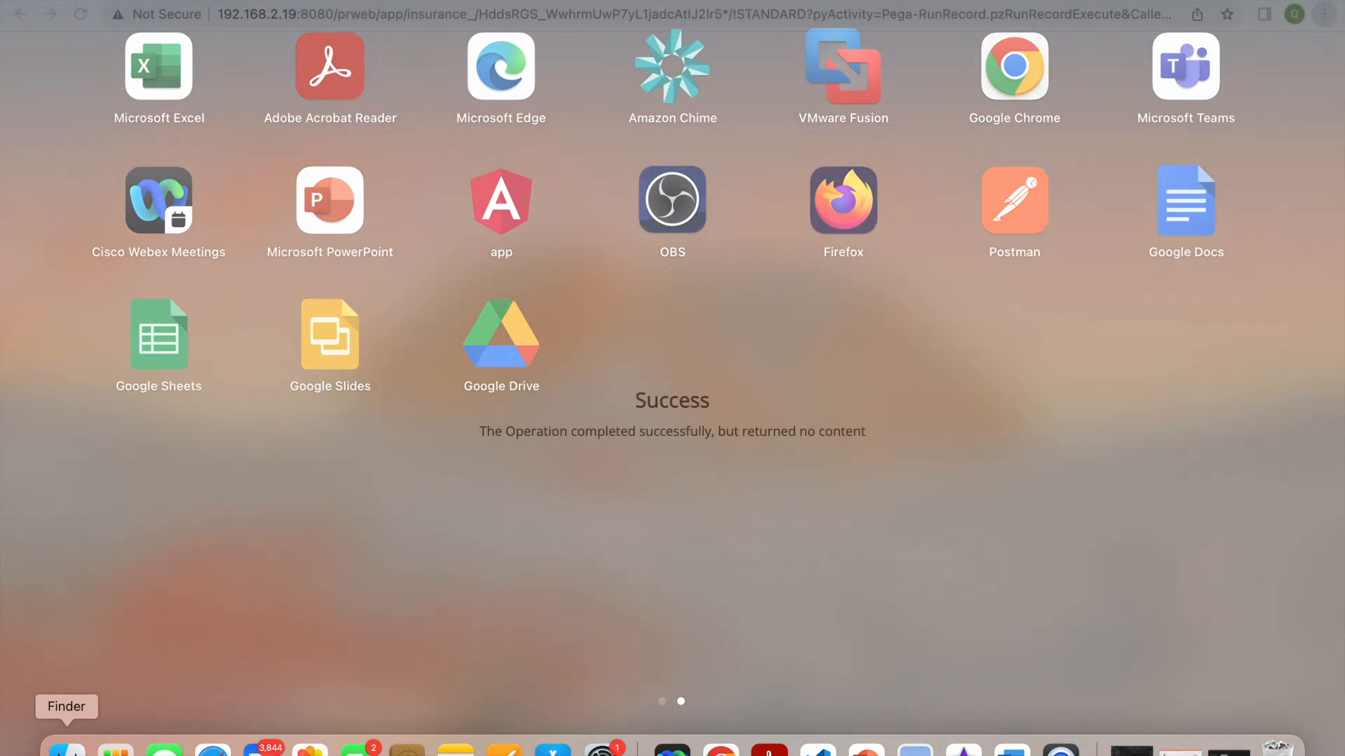
left_click(340, 224)
double_click(196, 93)
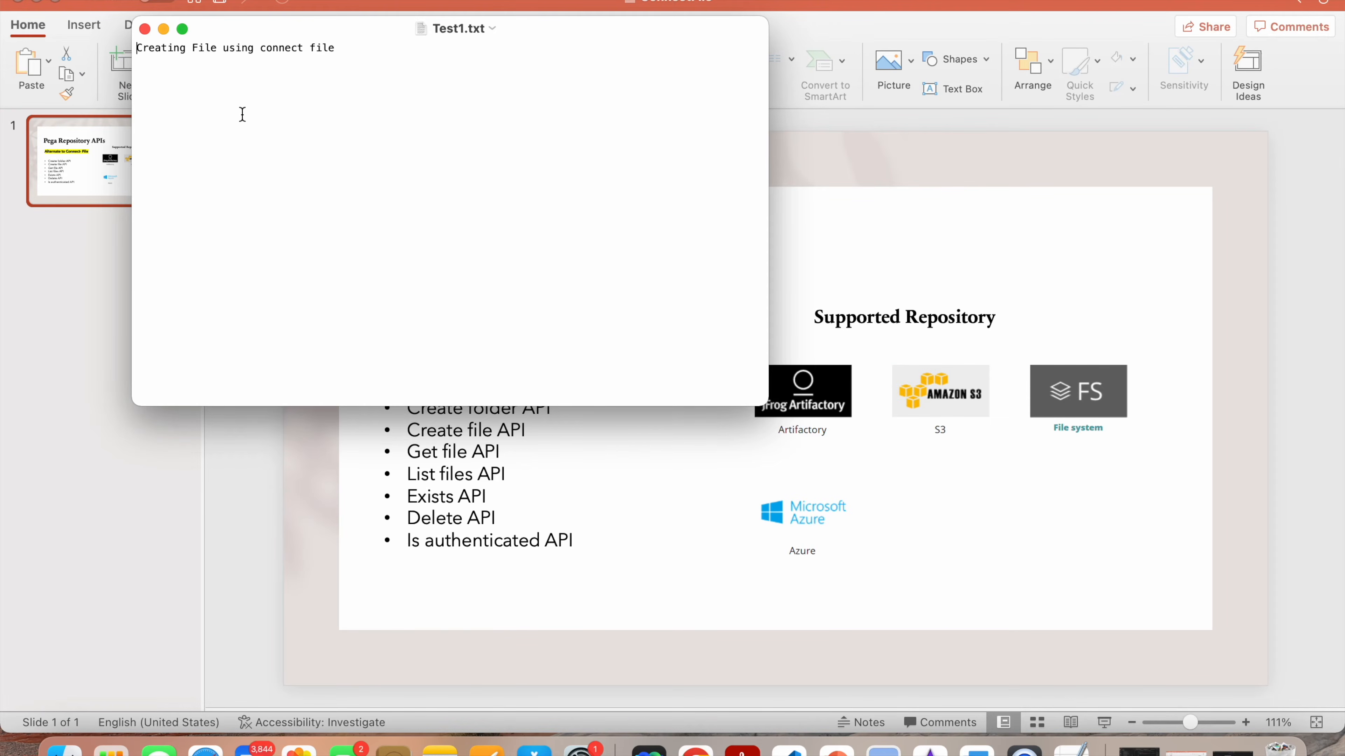
left_click(144, 29)
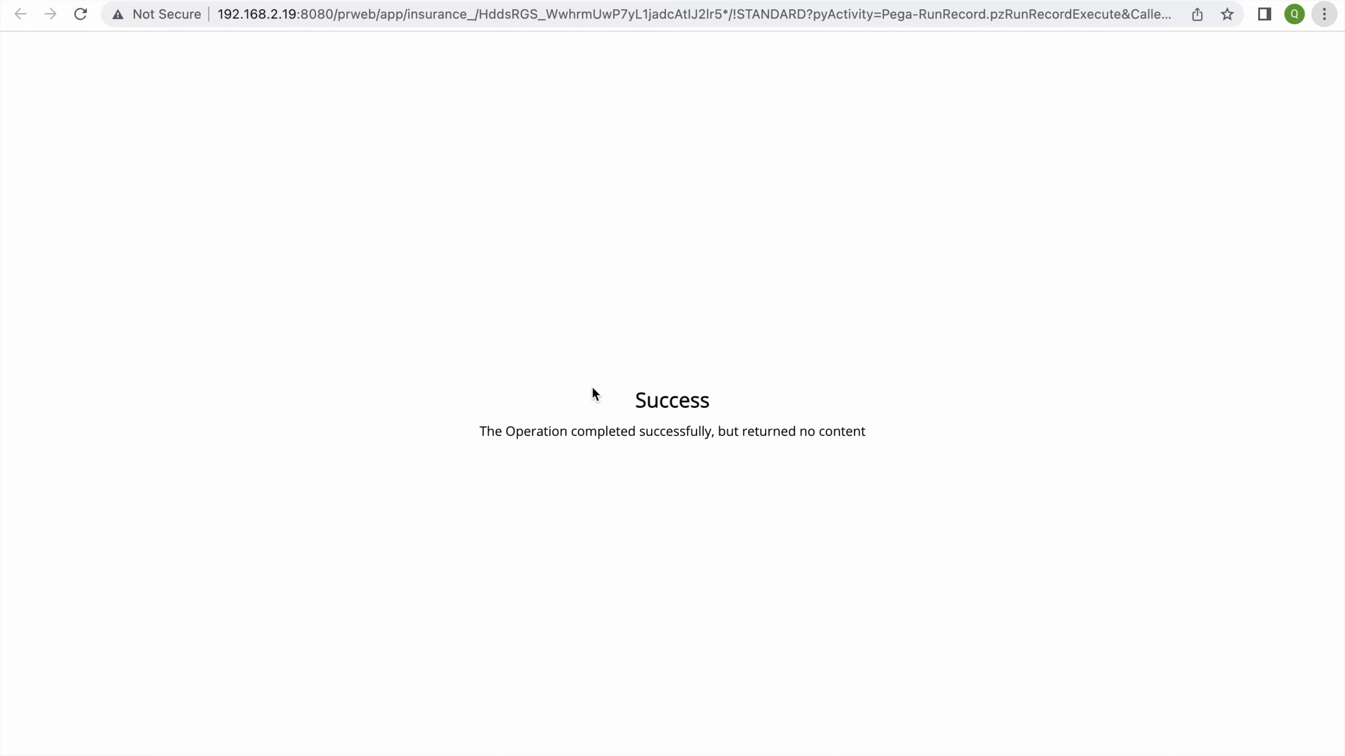
Recheck the listing of the file folder in Finder
key("F4")
left_click(64, 747)
left_click(444, 143)
key("F4")
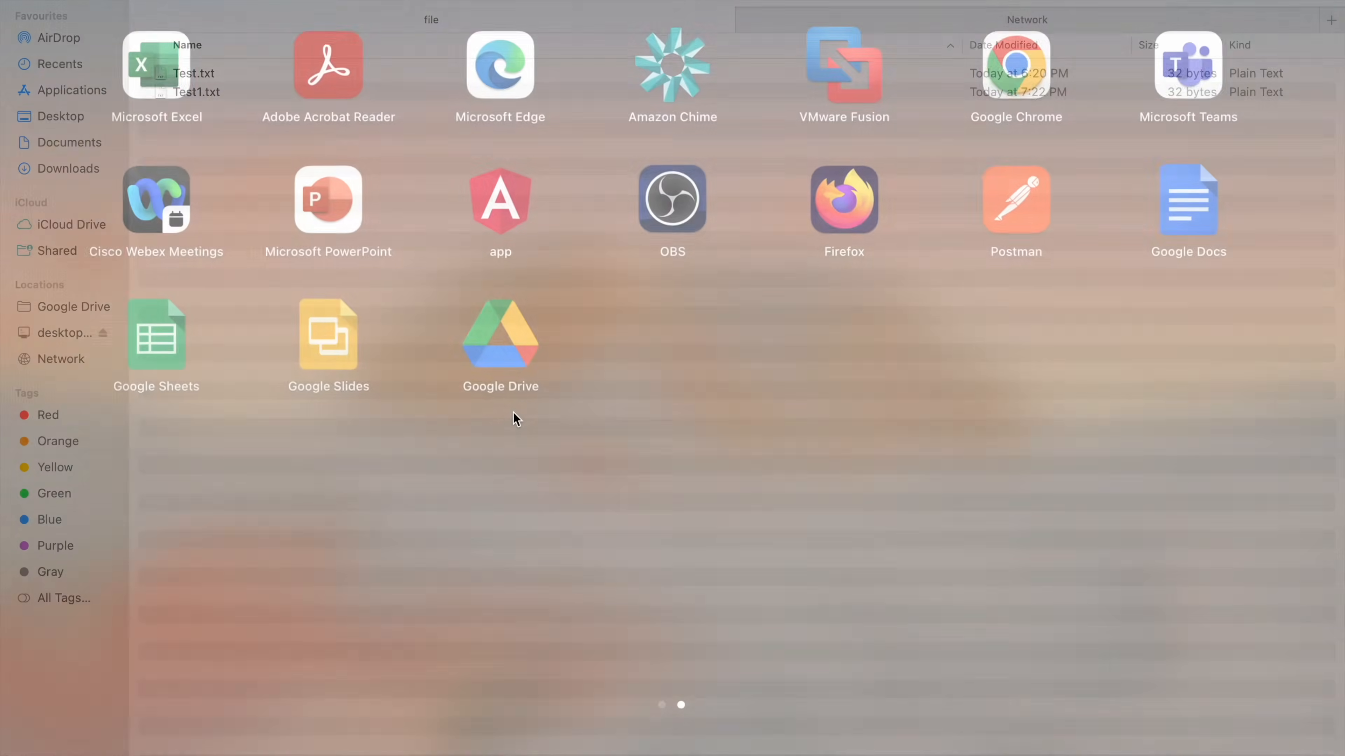
Switch to Chrome, close the run result page and return to the Test activity in Dev Studio
left_click(695, 749)
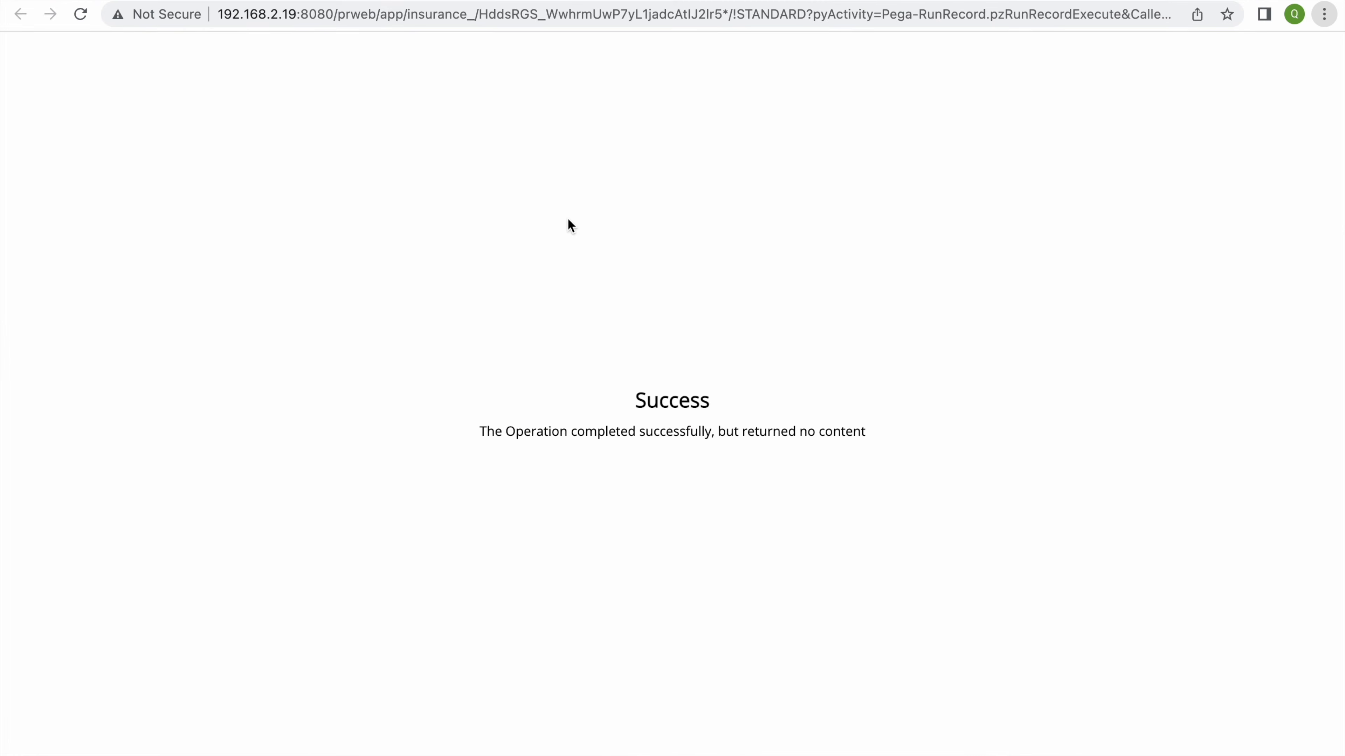
key("super+w")
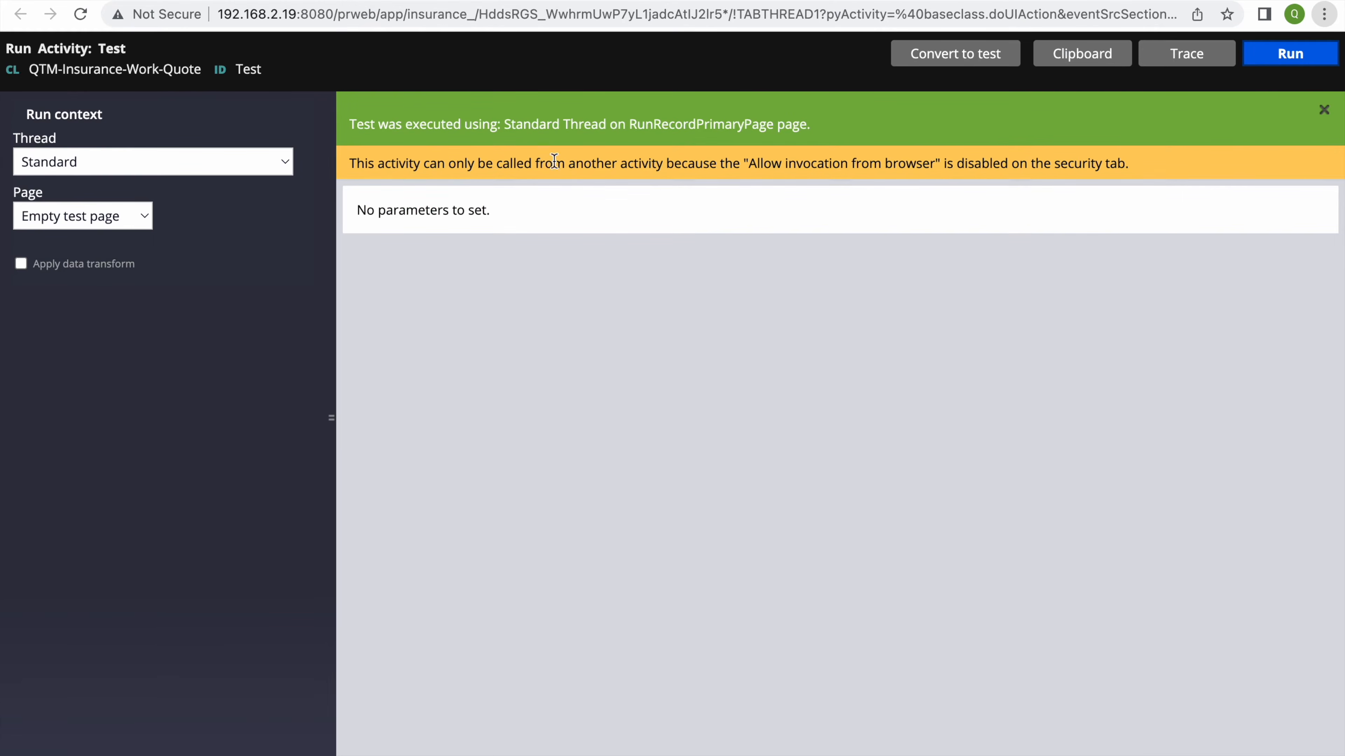
left_click(370, 1)
left_click(691, 261)
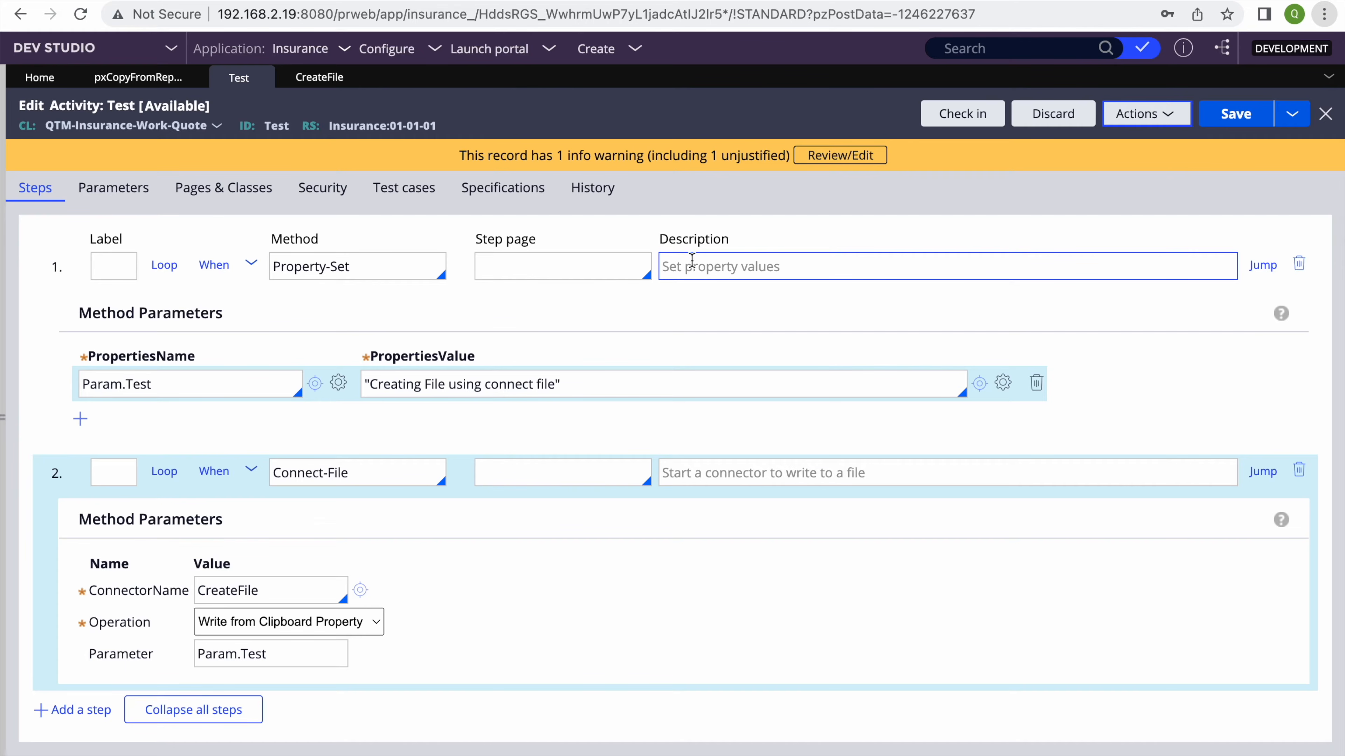
Go to the Create file API section of the Repository APIs documentation and copy the data page name D_pxNewFile
left_click(609, 1)
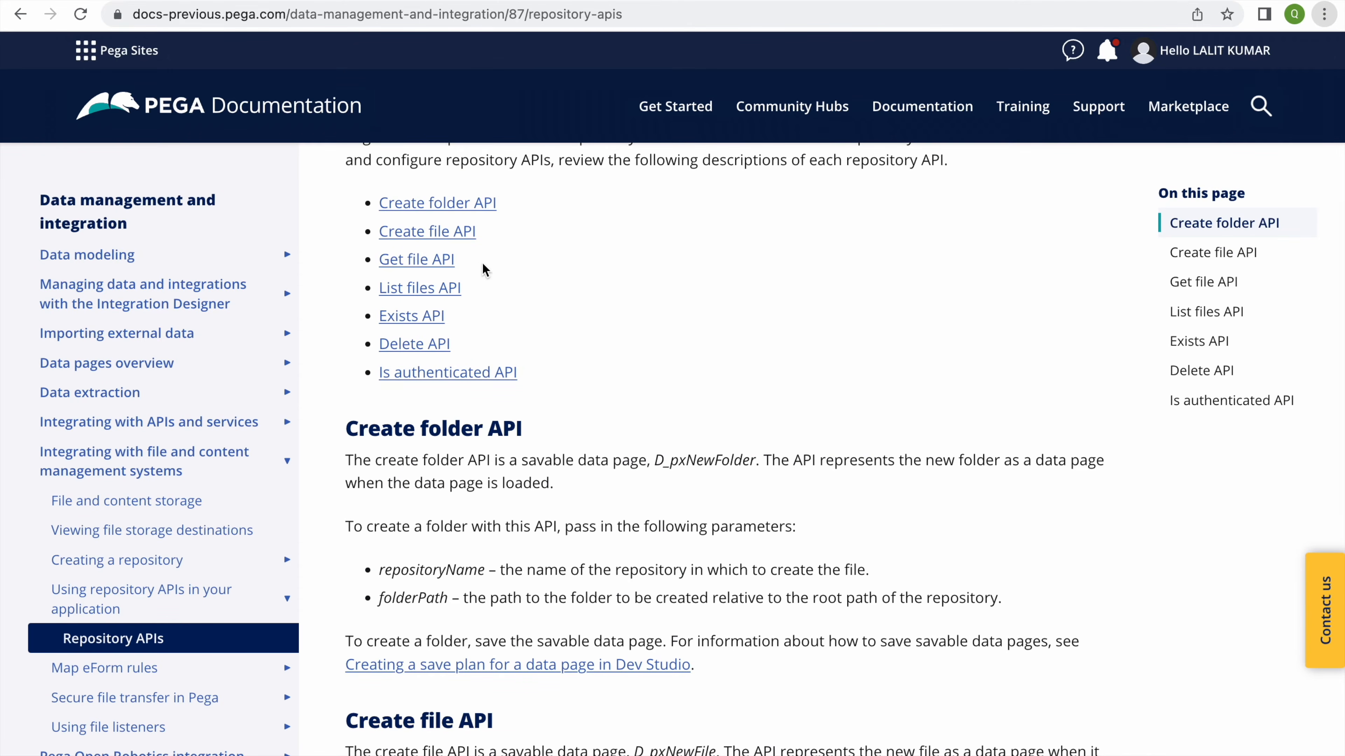
left_click(434, 231)
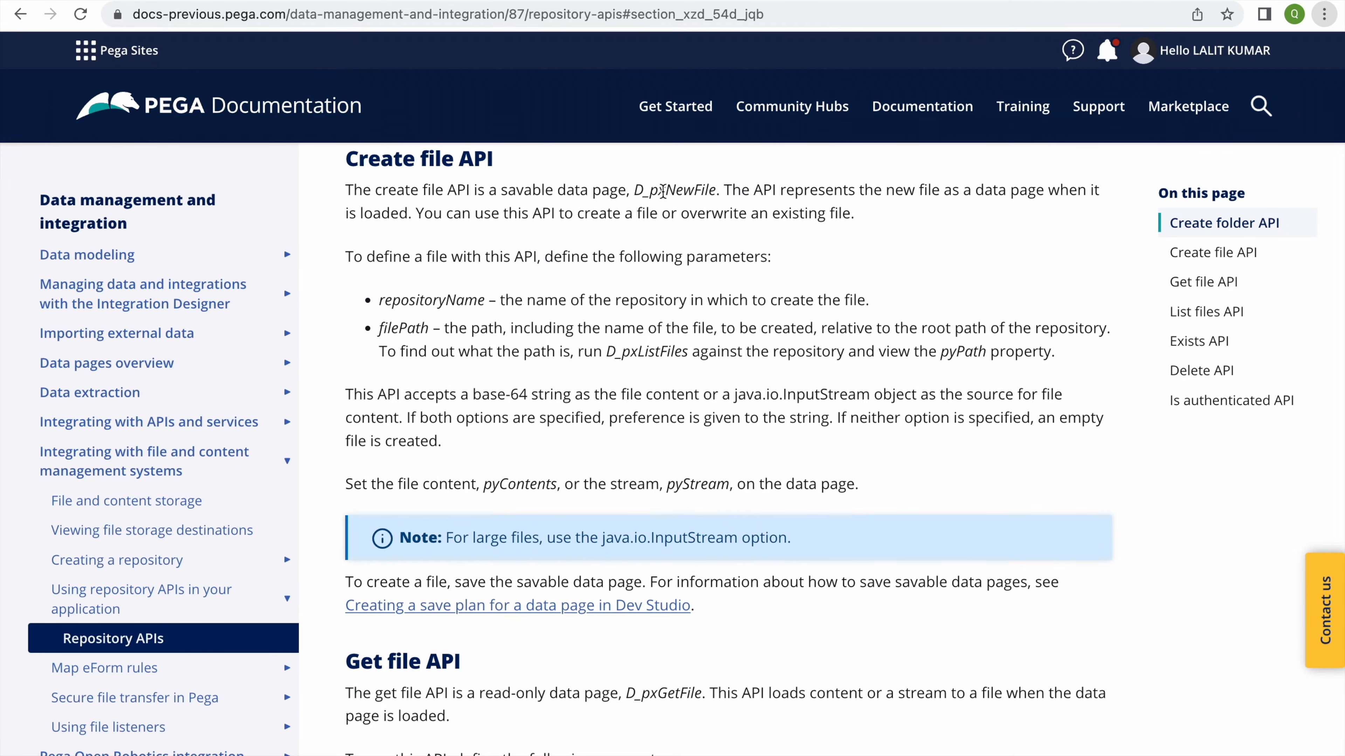
double_click(668, 190)
key("super+c")
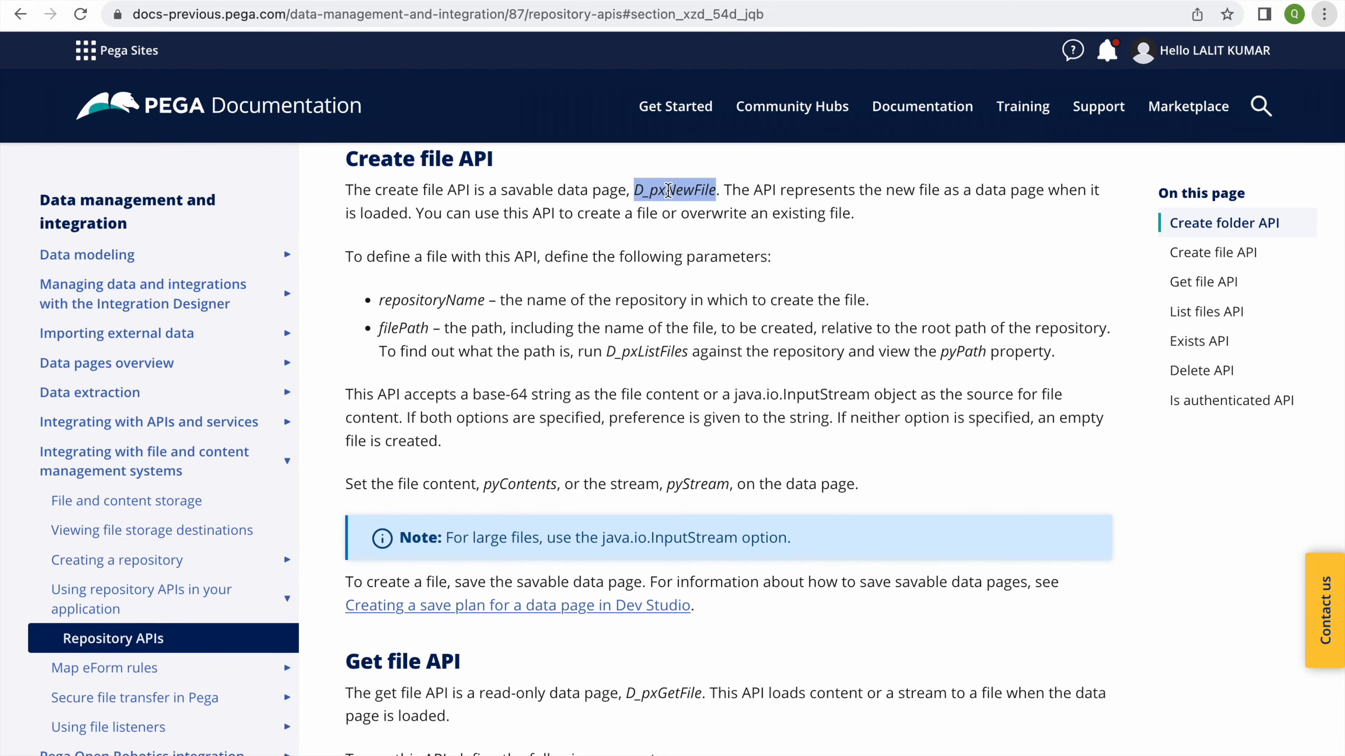
Return to Dev Studio, search for D_pxNewFile and open the data page with exactly that name
key("super+Tab")
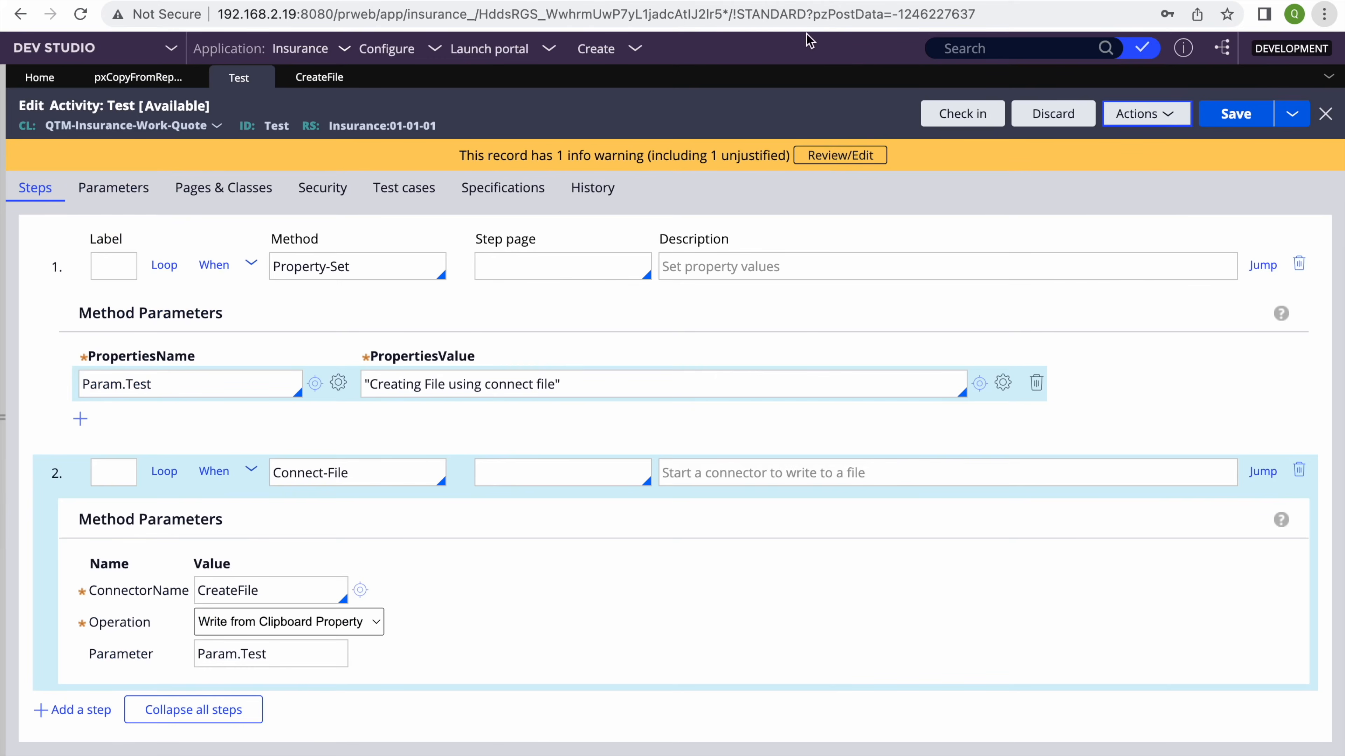
left_click(1026, 48)
key("super+v")
key("Return")
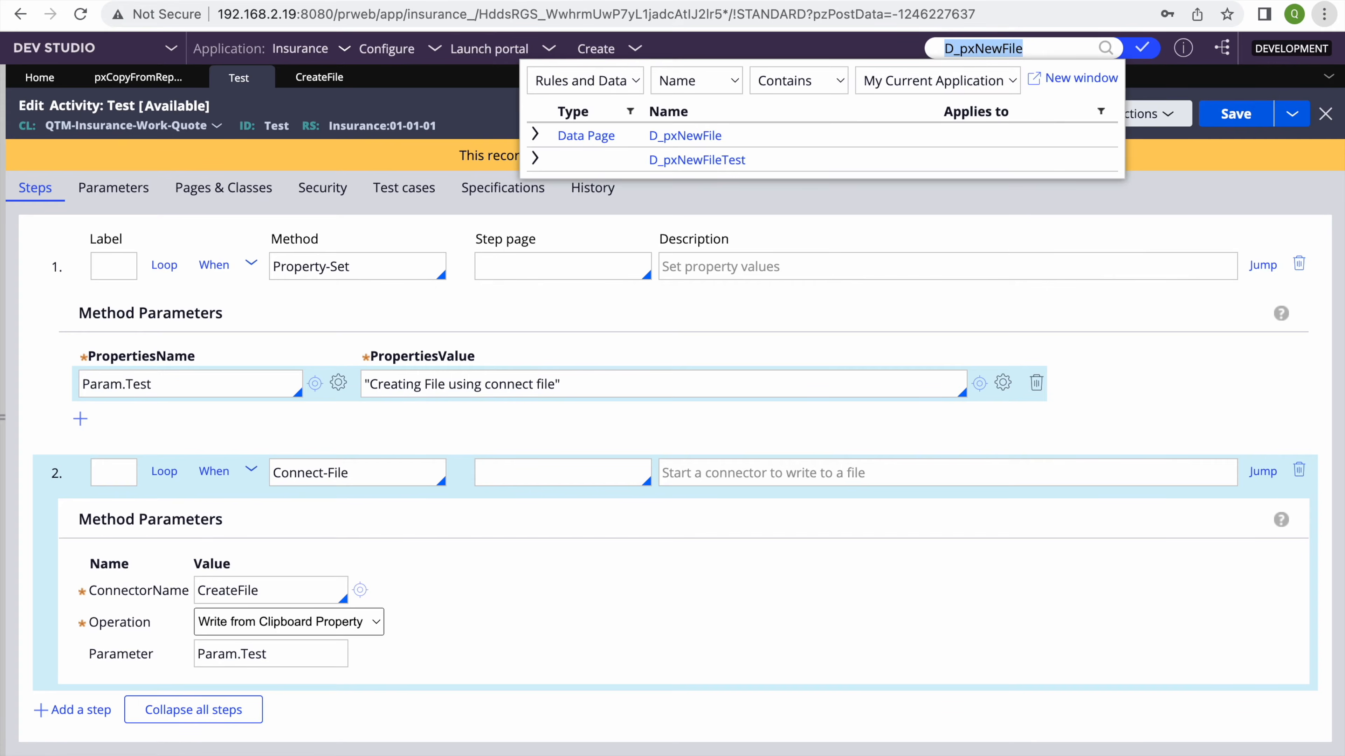
left_click(685, 136)
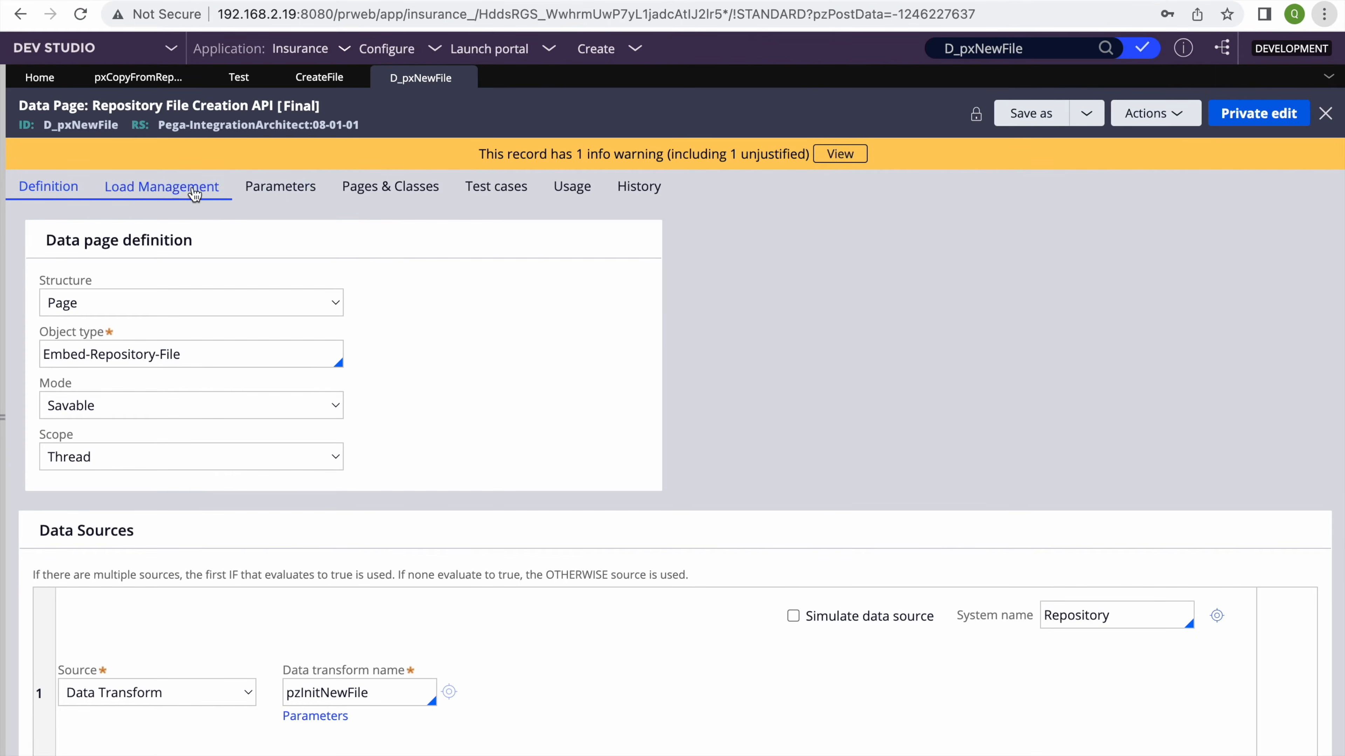
Examine the repositoryName and filePath parameters of the D_pxNewFile data page
left_click(164, 196)
left_click(273, 193)
left_click(126, 356)
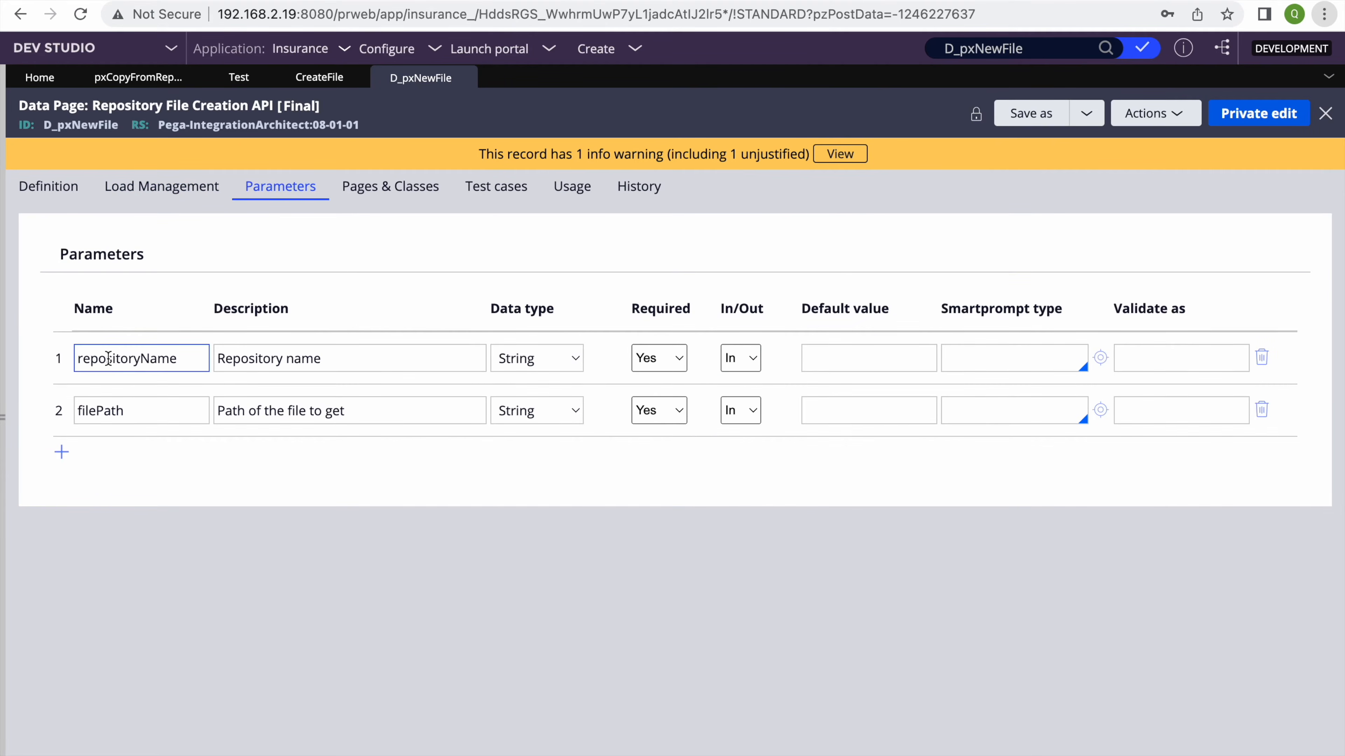
double_click(109, 357)
left_click(126, 407)
double_click(126, 408)
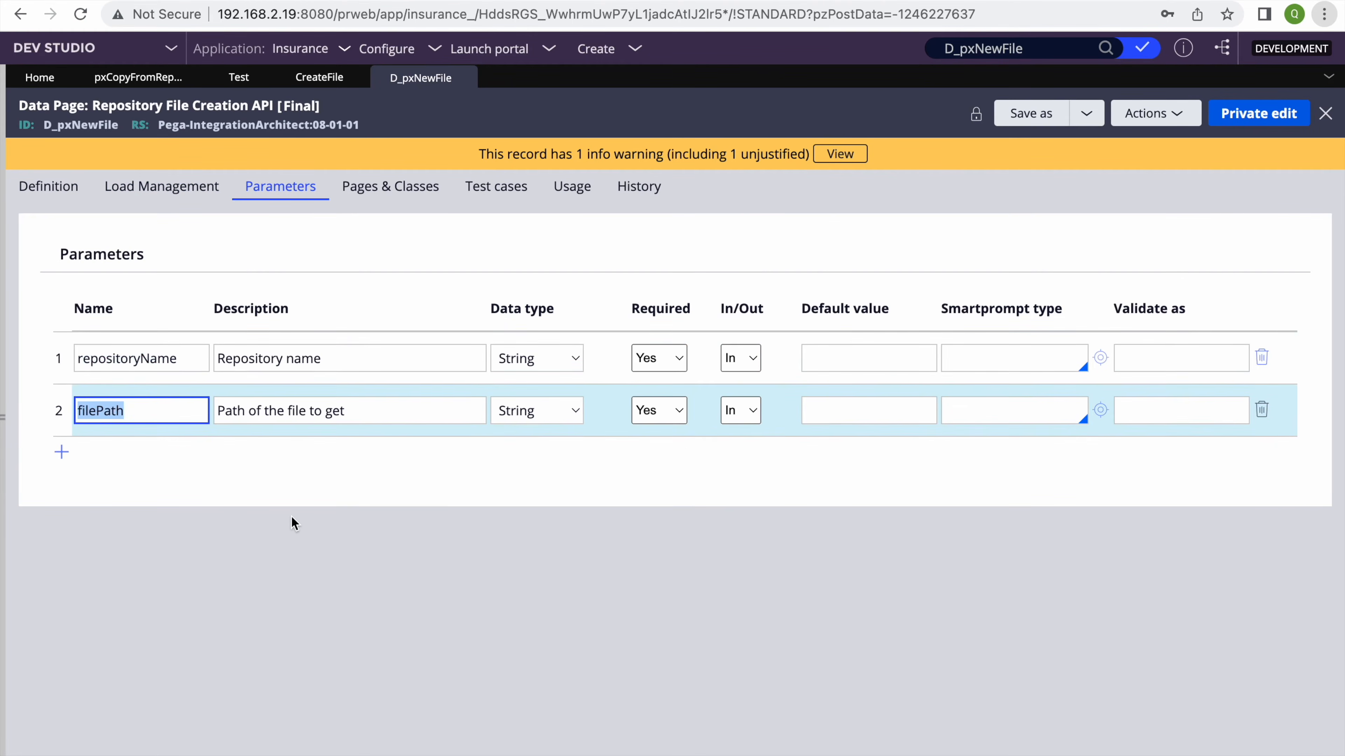
left_click(295, 524)
left_click(568, 354)
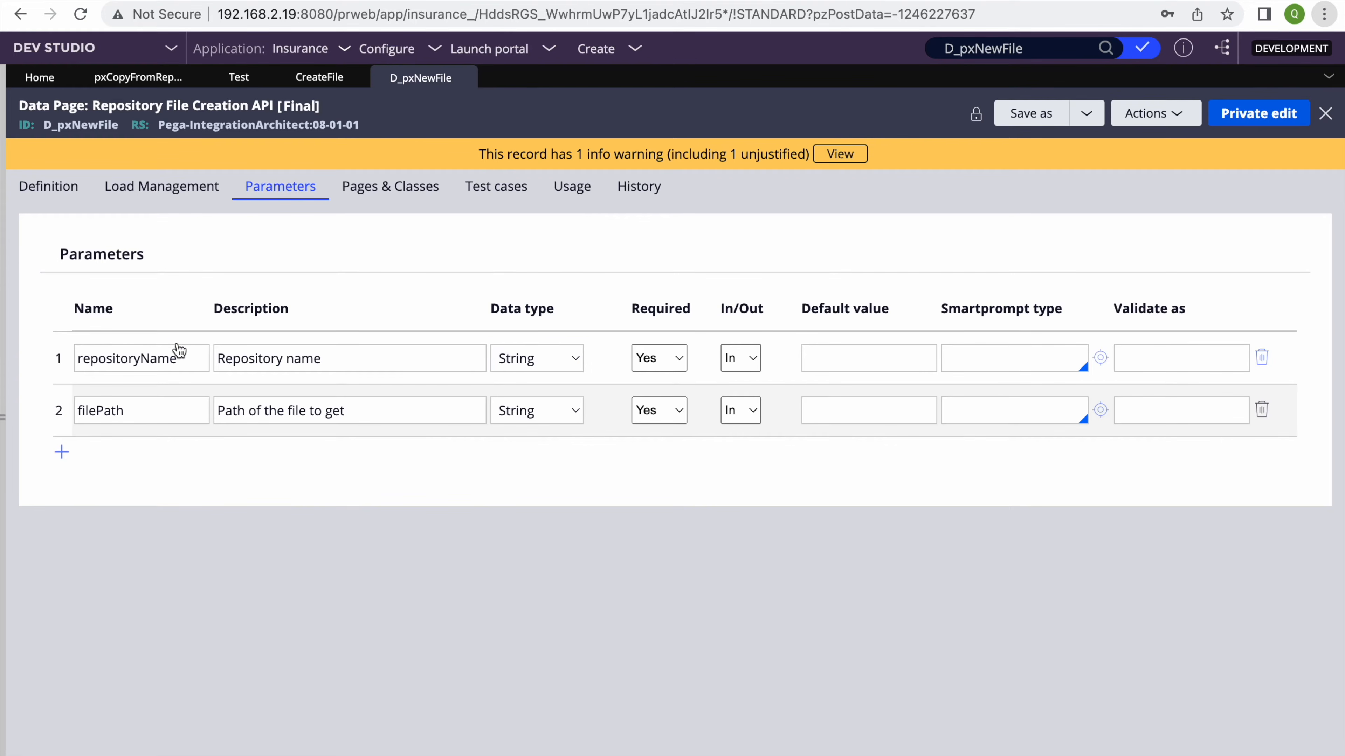
left_click(189, 356)
double_click(189, 355)
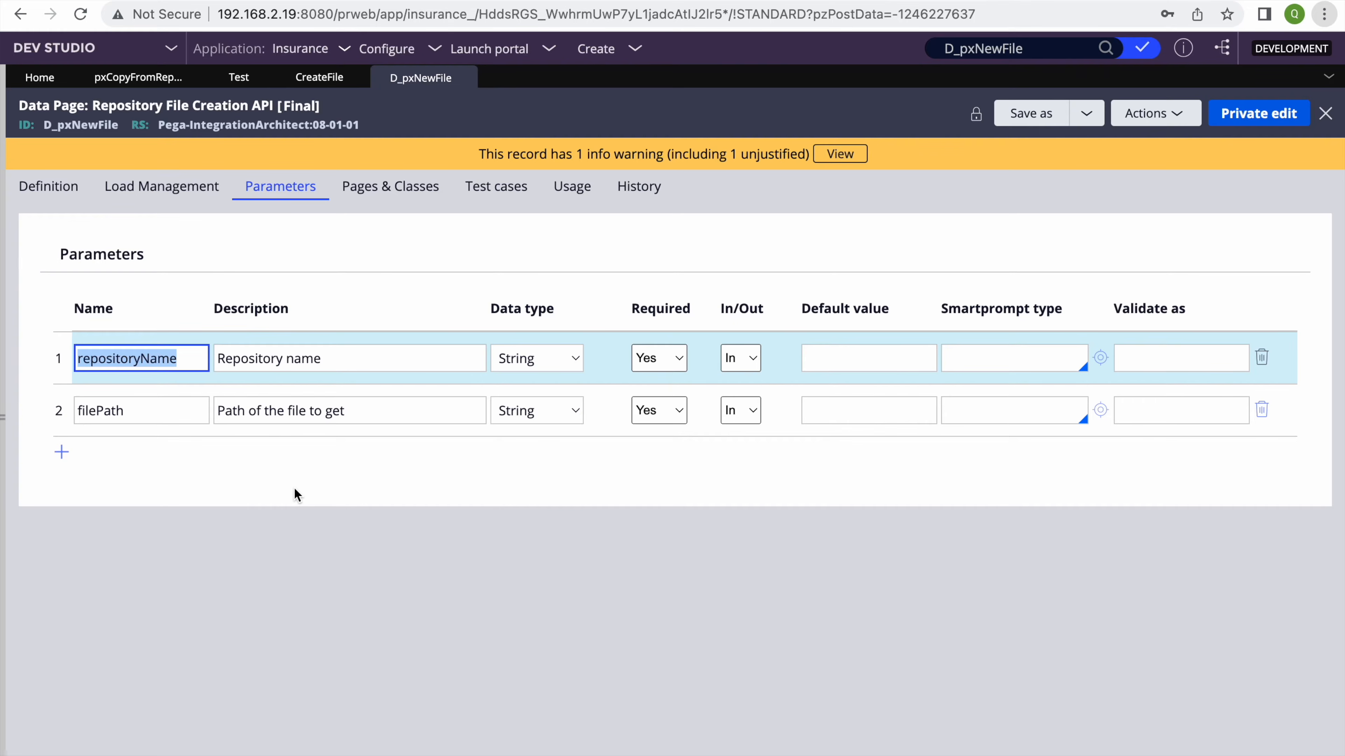
double_click(95, 403)
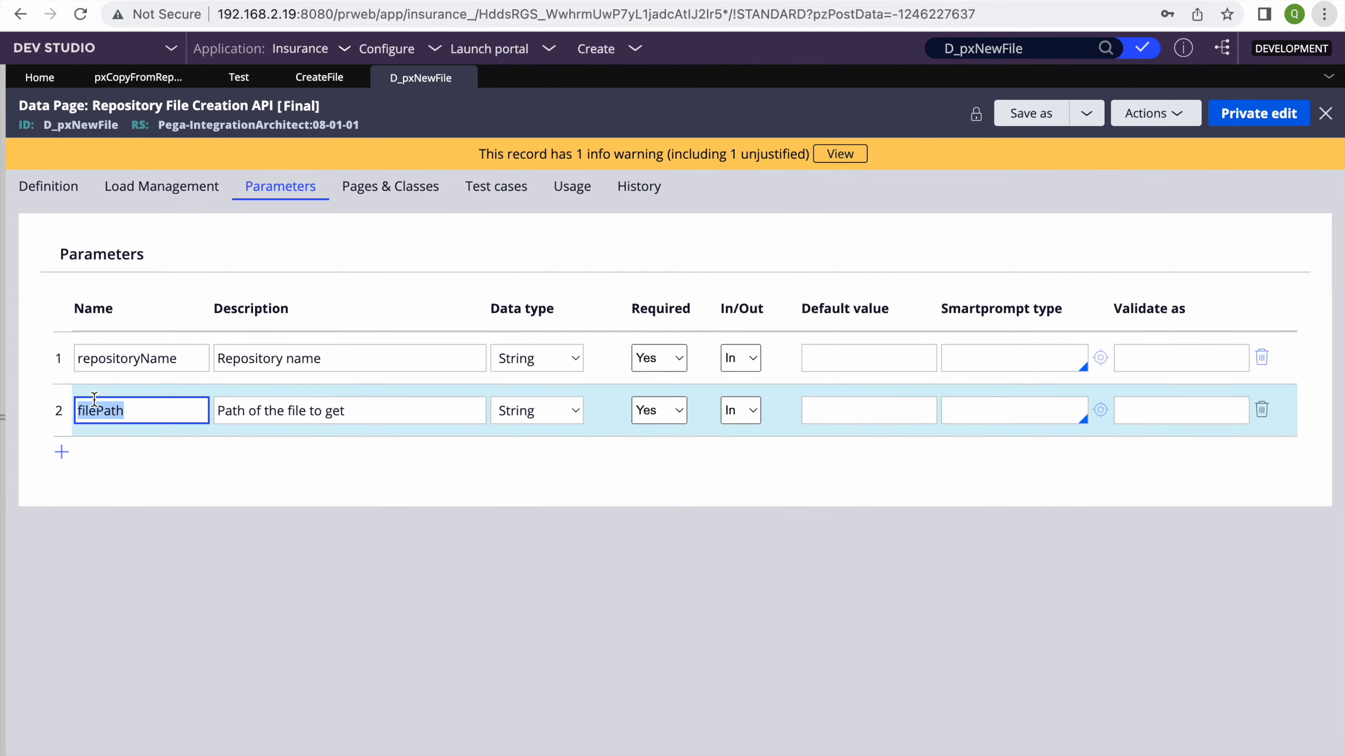
double_click(131, 358)
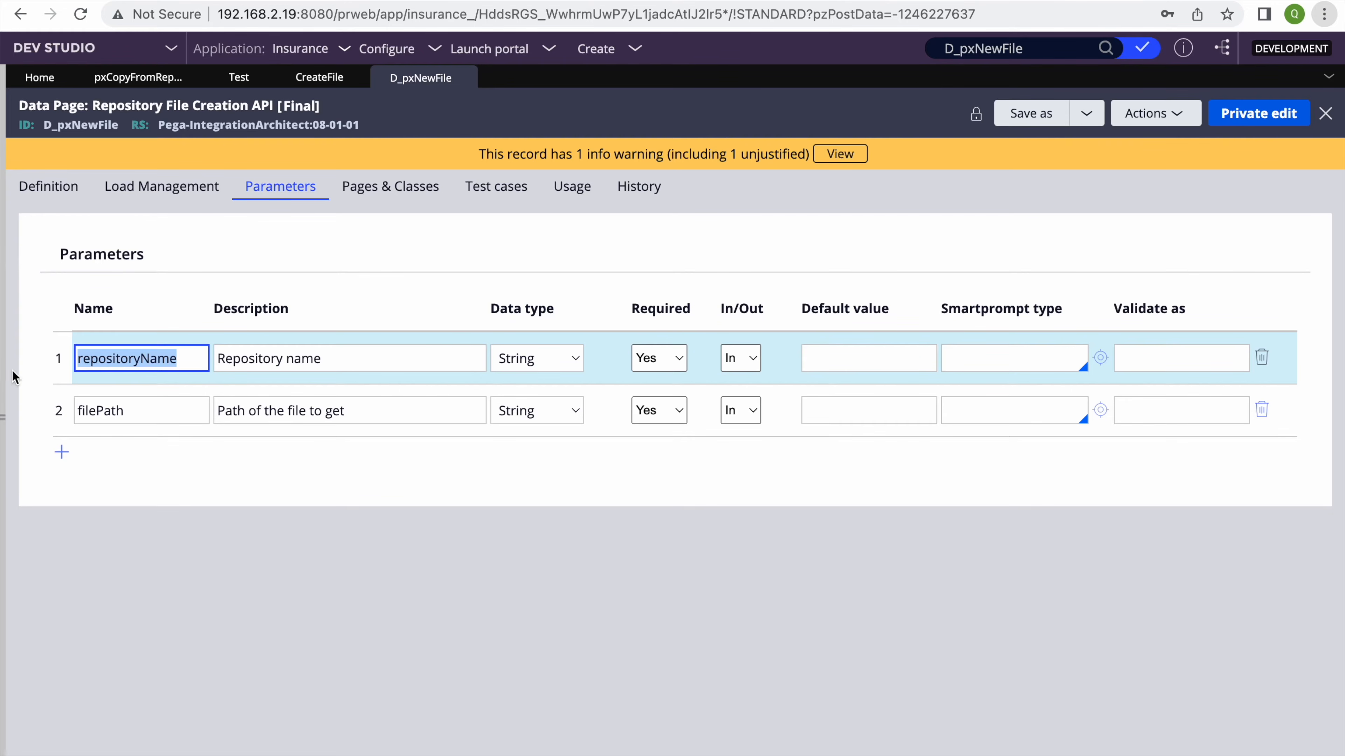
Open the current operator's access group and check its available roles for PegaRULES:RepositoryAdministrator
left_click(3, 375)
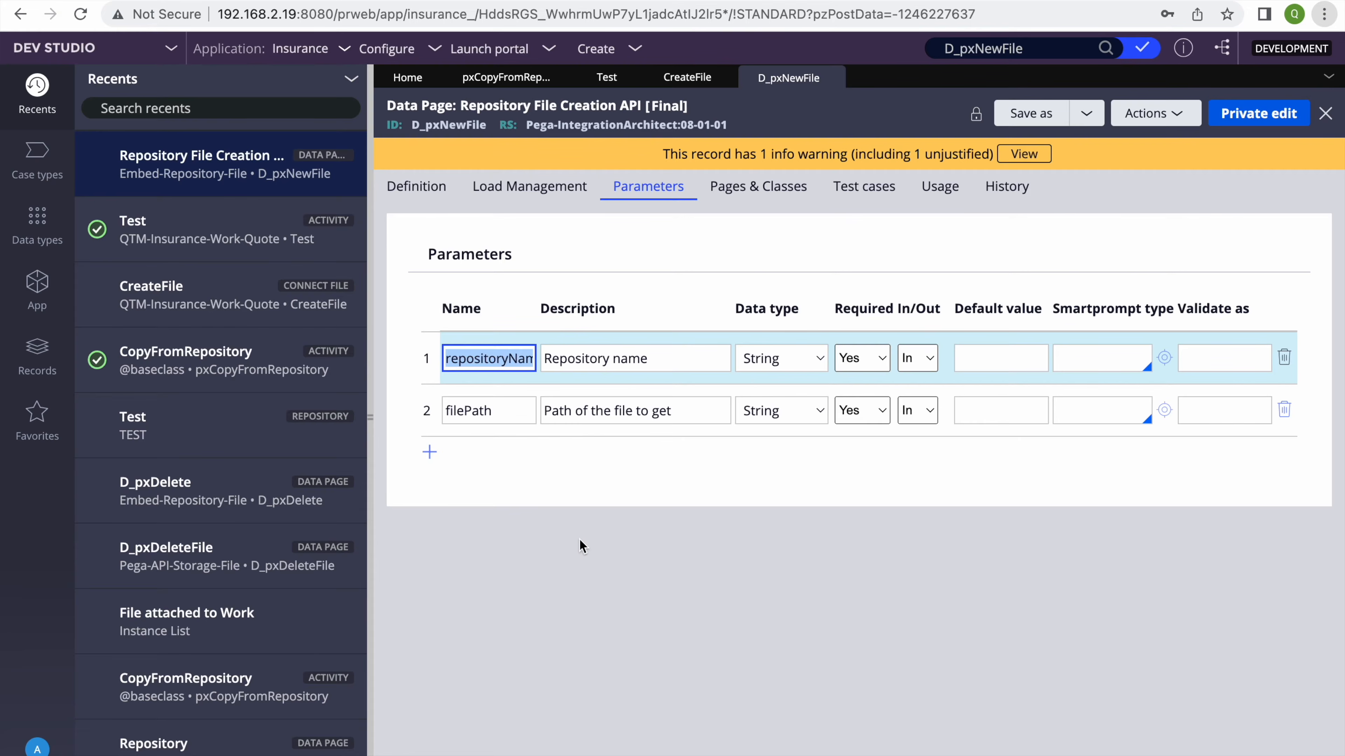
left_click(37, 748)
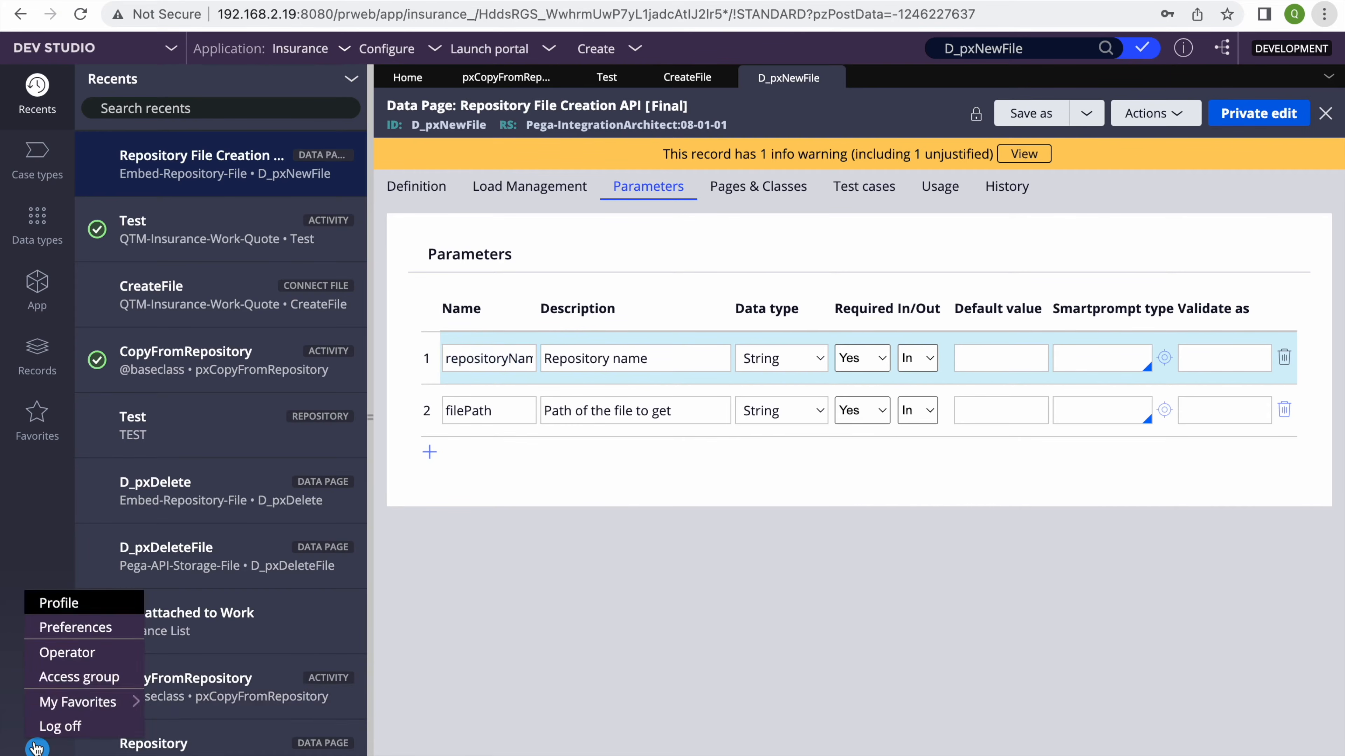
left_click(80, 677)
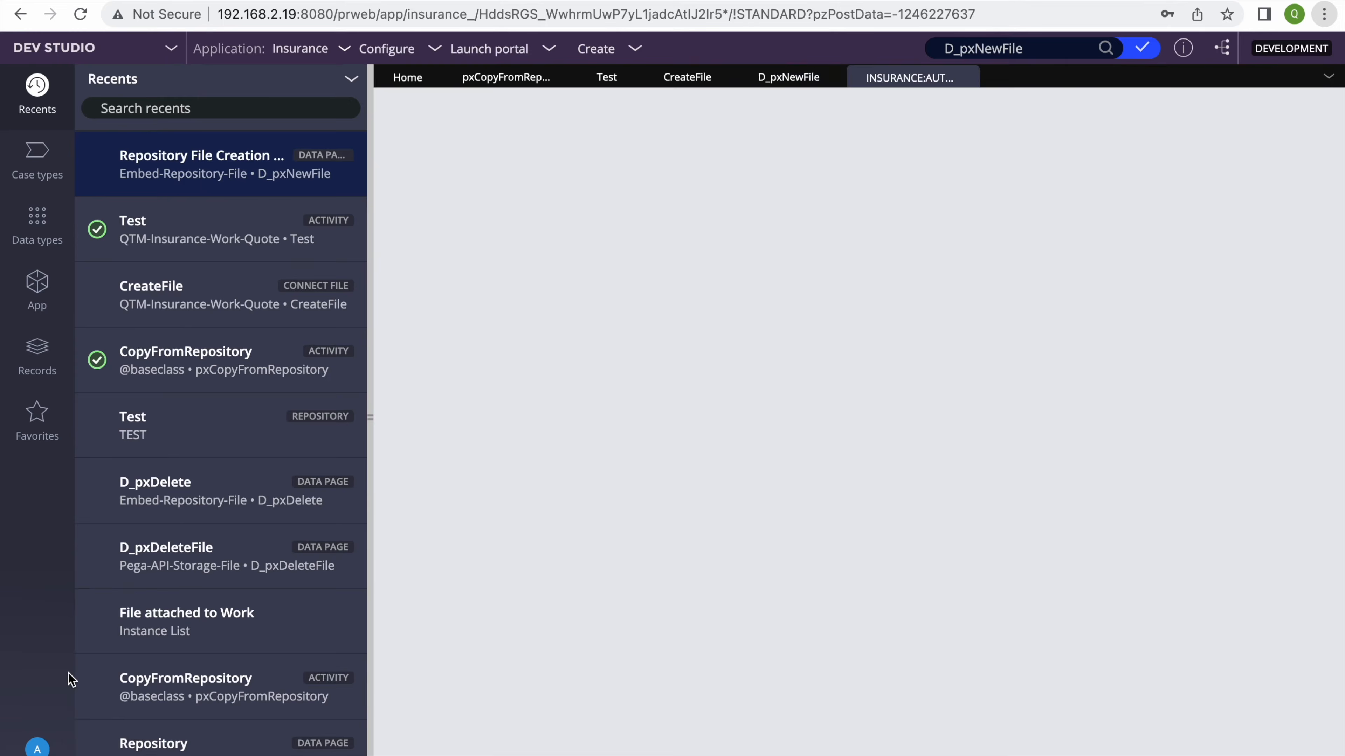
scroll(640, 542, "down", 5)
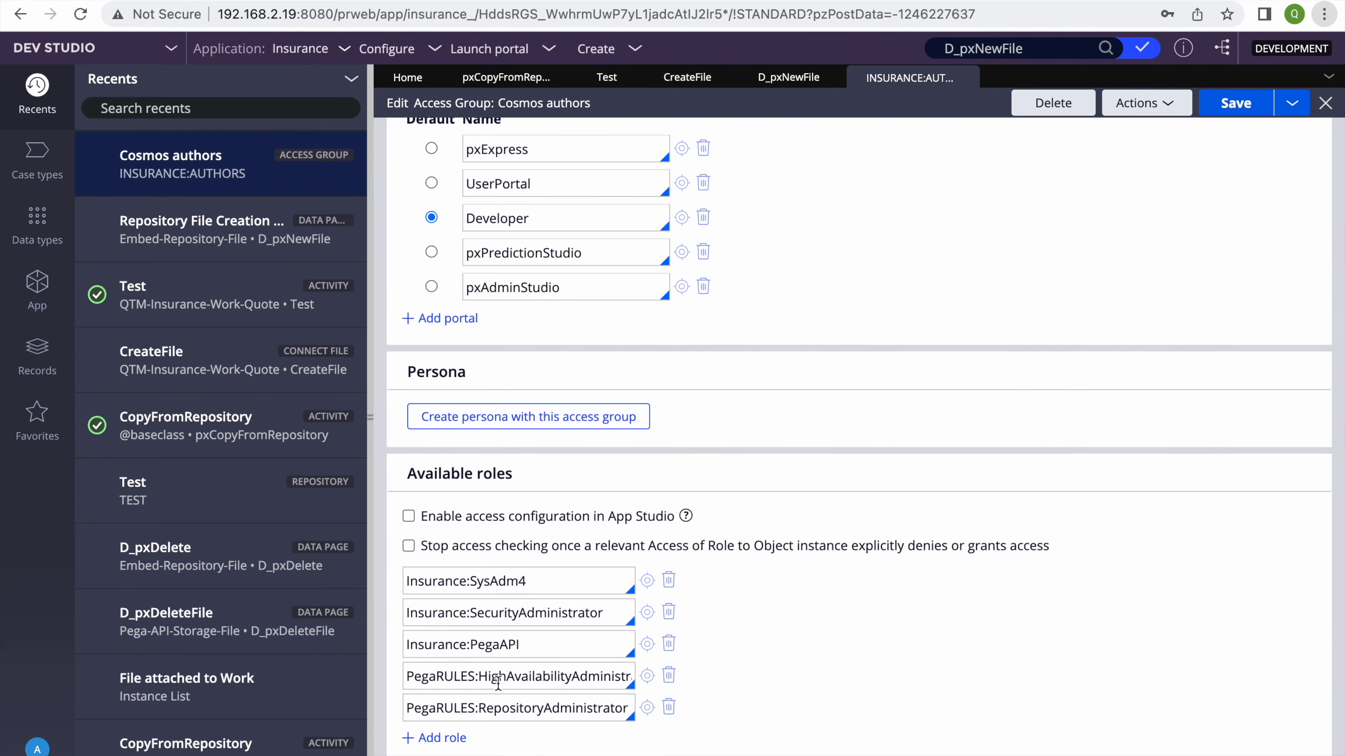
double_click(517, 706)
triple_click(448, 705)
double_click(514, 712)
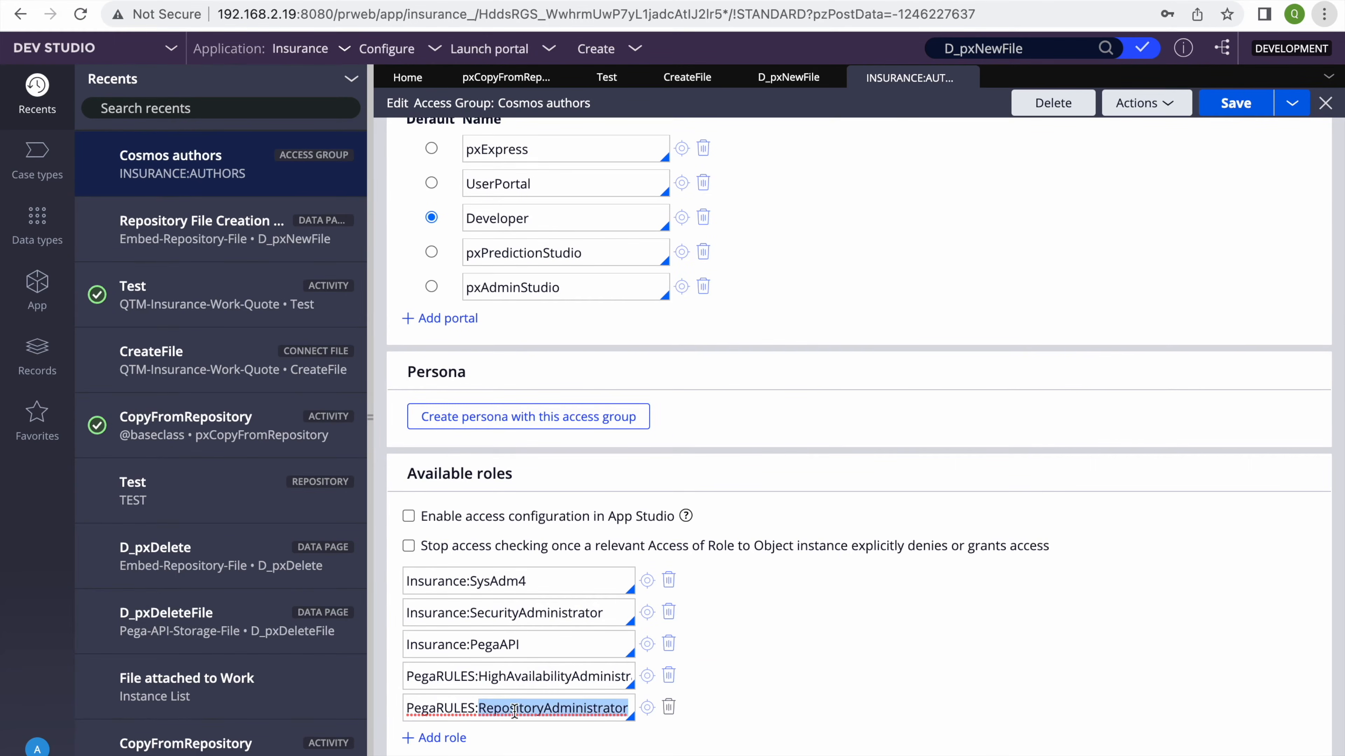
left_click(883, 642)
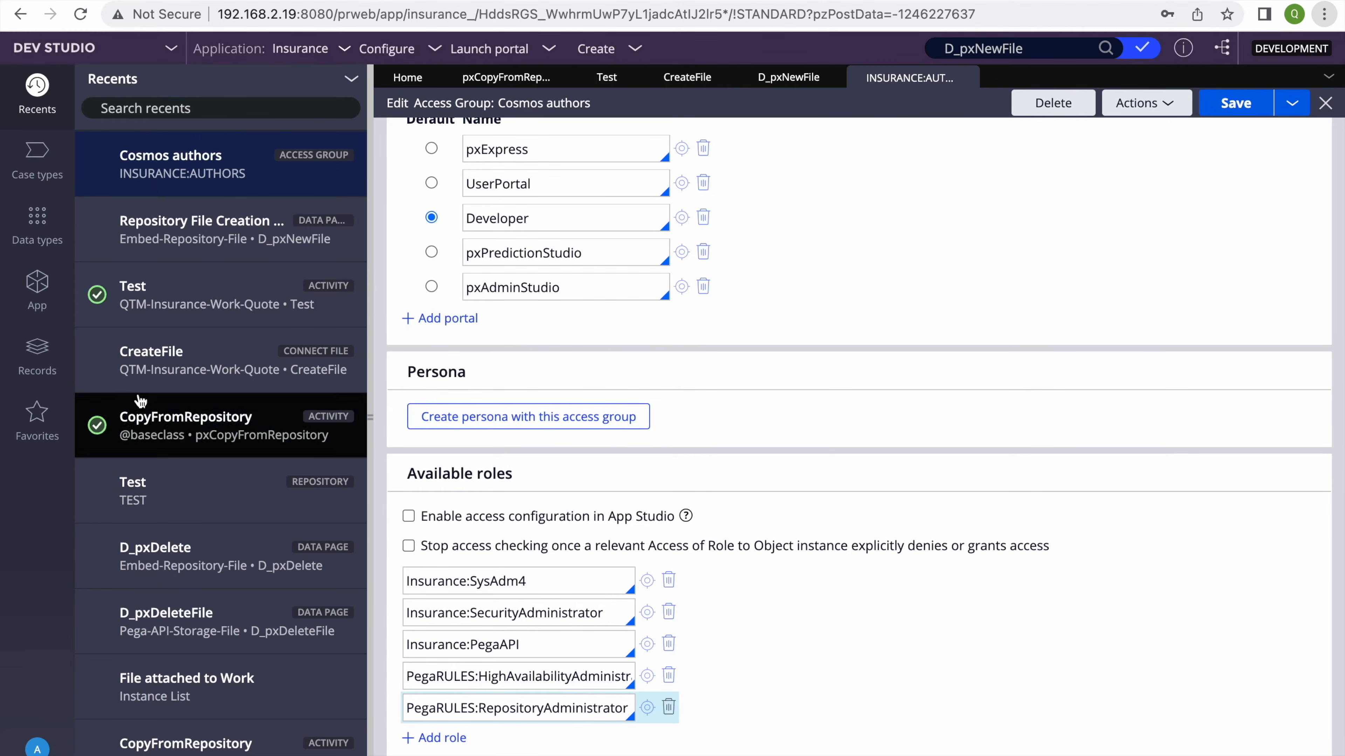
double_click(481, 699)
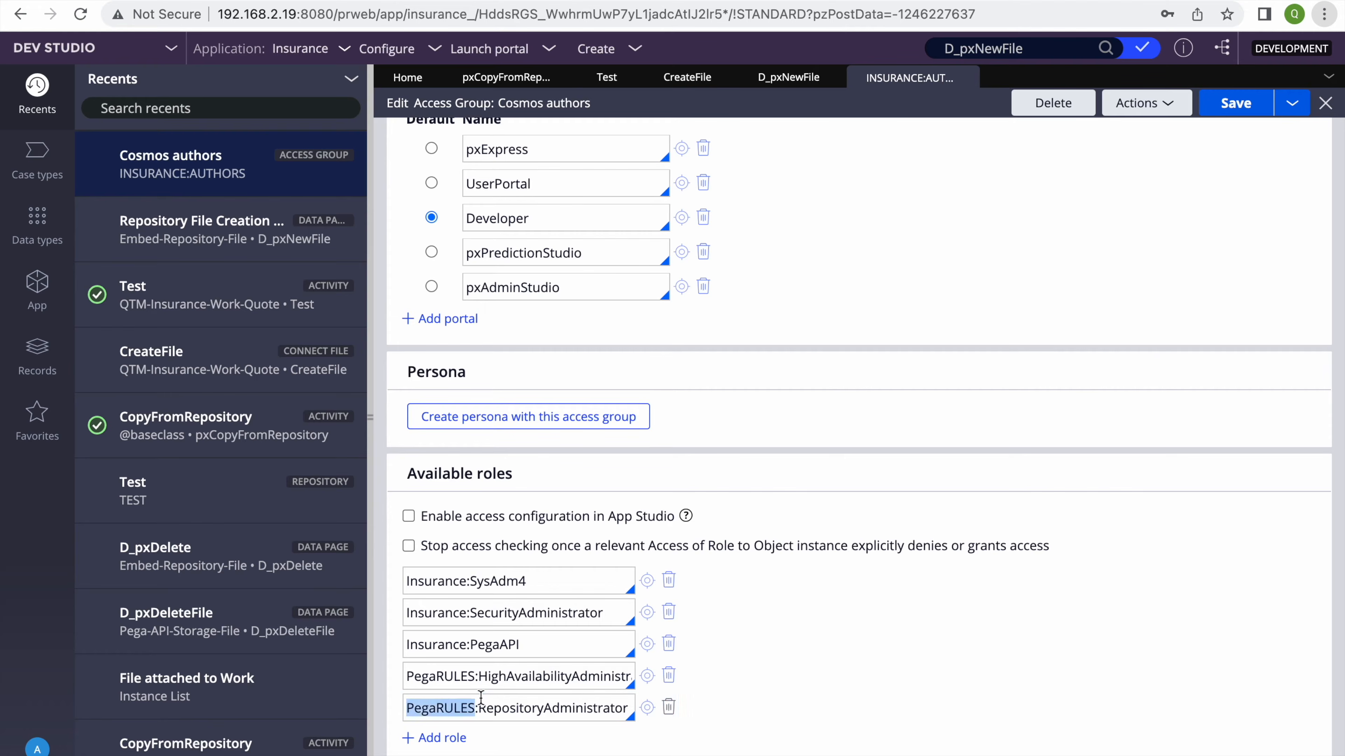
left_click(1082, 381)
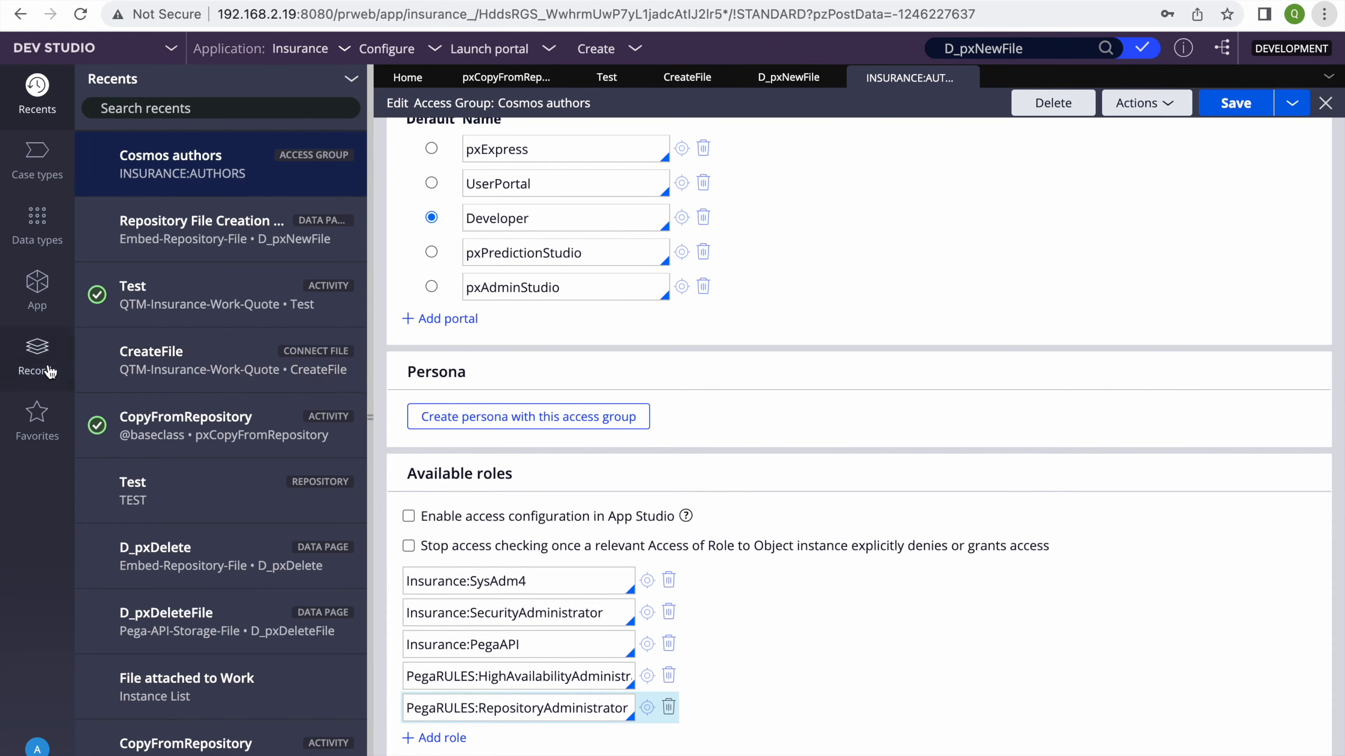
List the Repository instances from the SysAdmin category of the records explorer
left_click(37, 354)
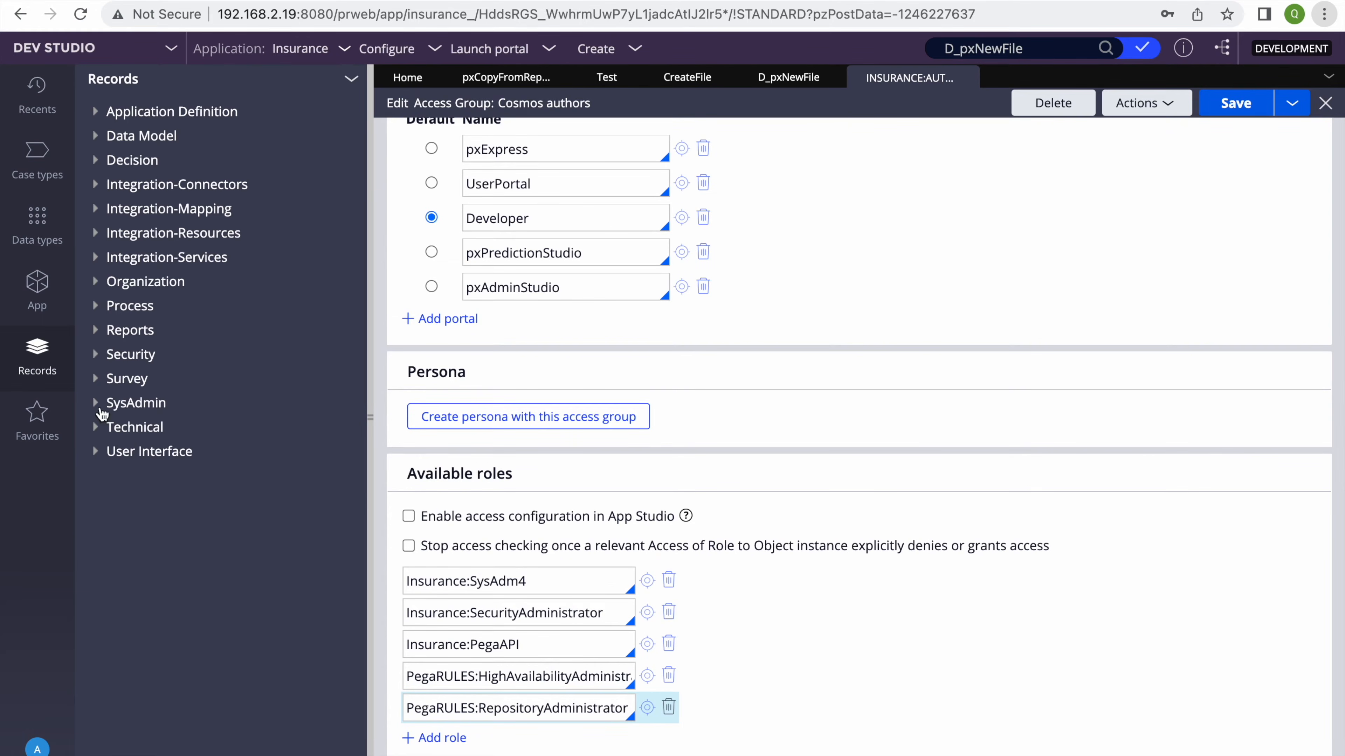
left_click(98, 404)
scroll(152, 501, "down", 6)
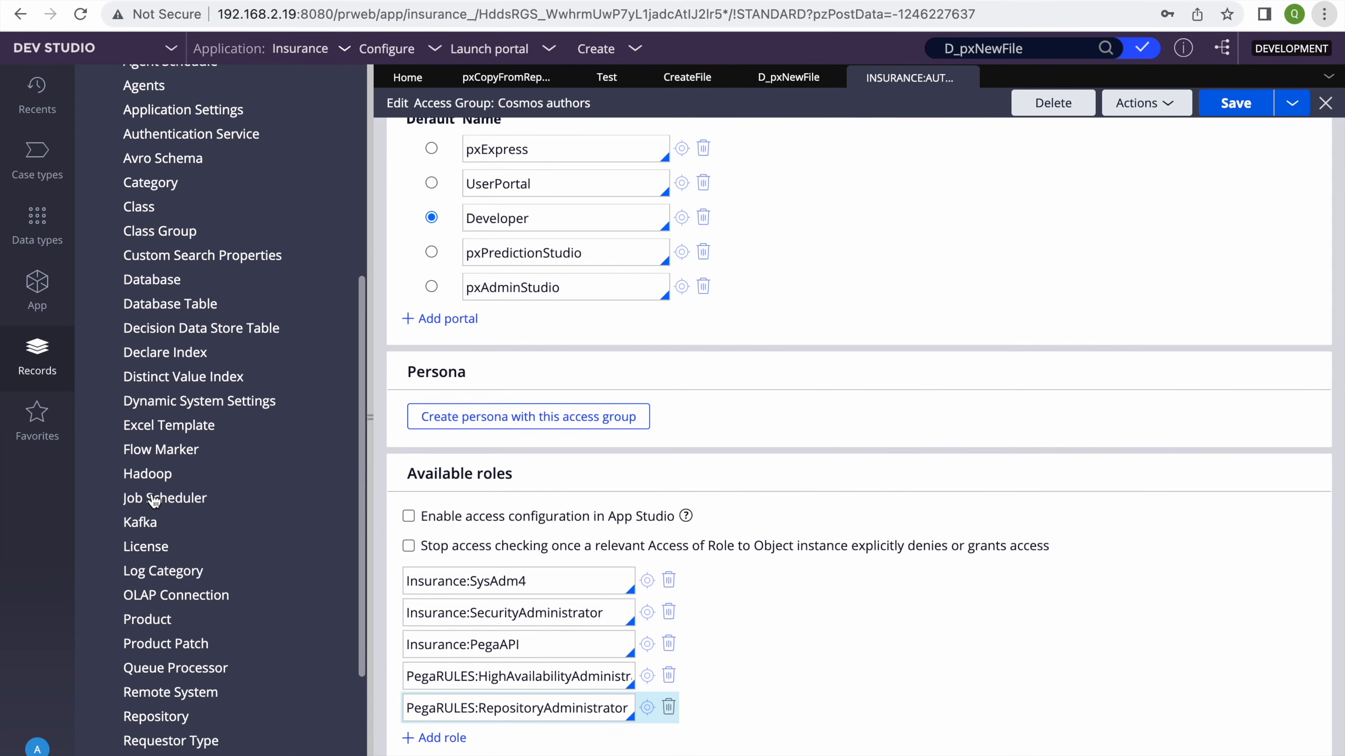
scroll(169, 688, "down", 3)
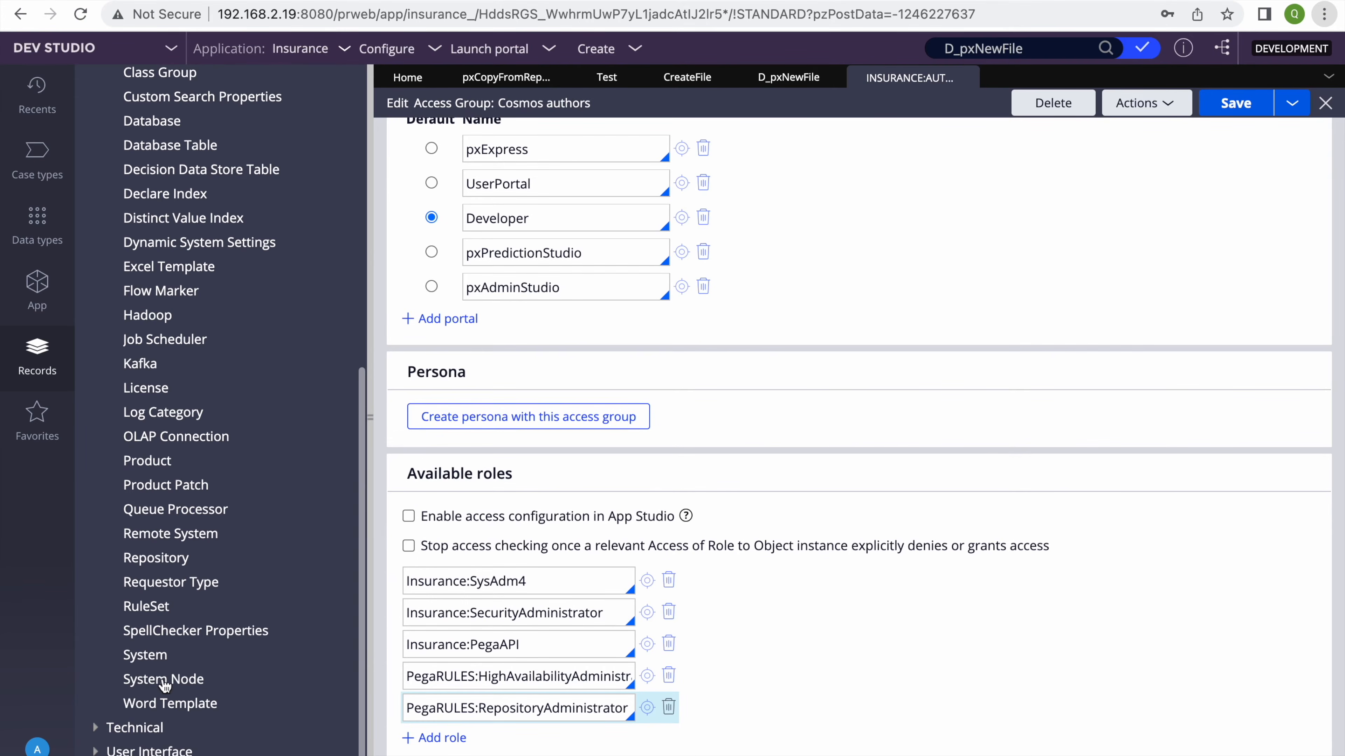
left_click(149, 559)
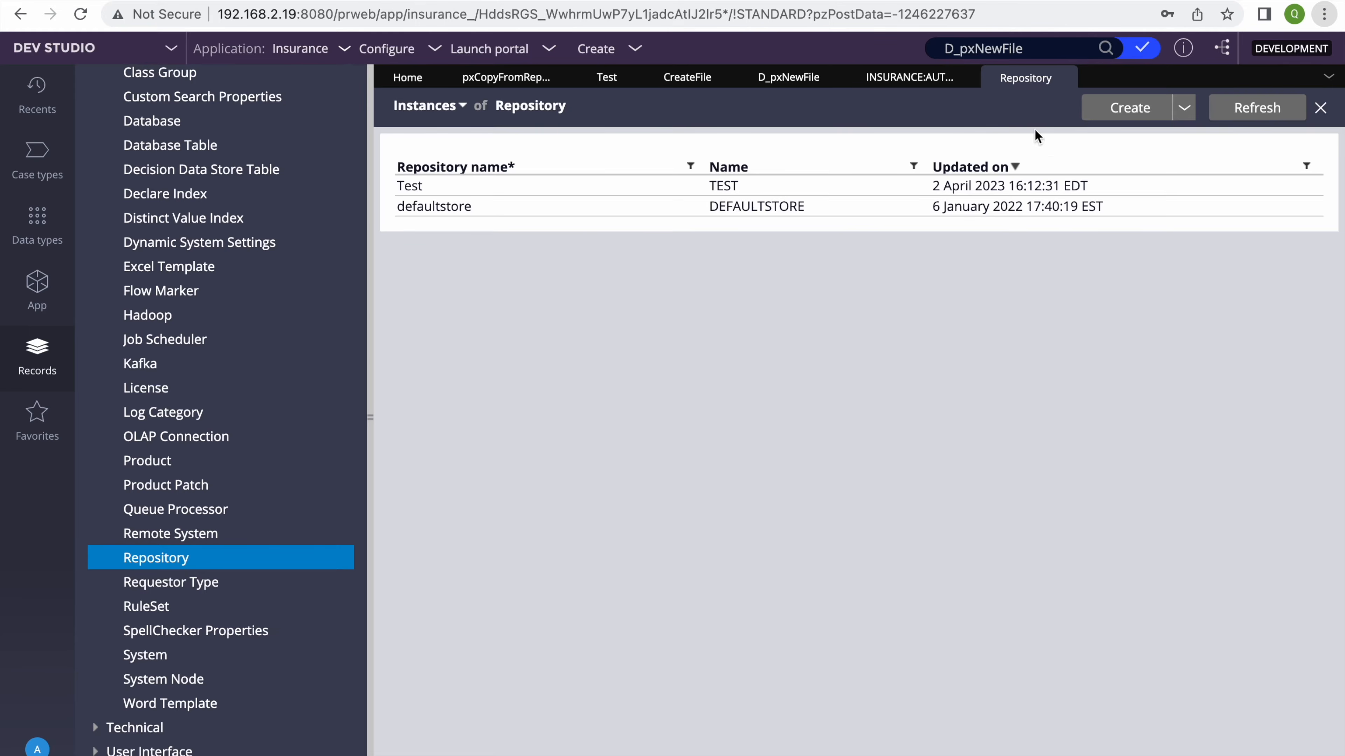
Create and open a new repository with TestFS as both its short description and repository name
left_click(1129, 112)
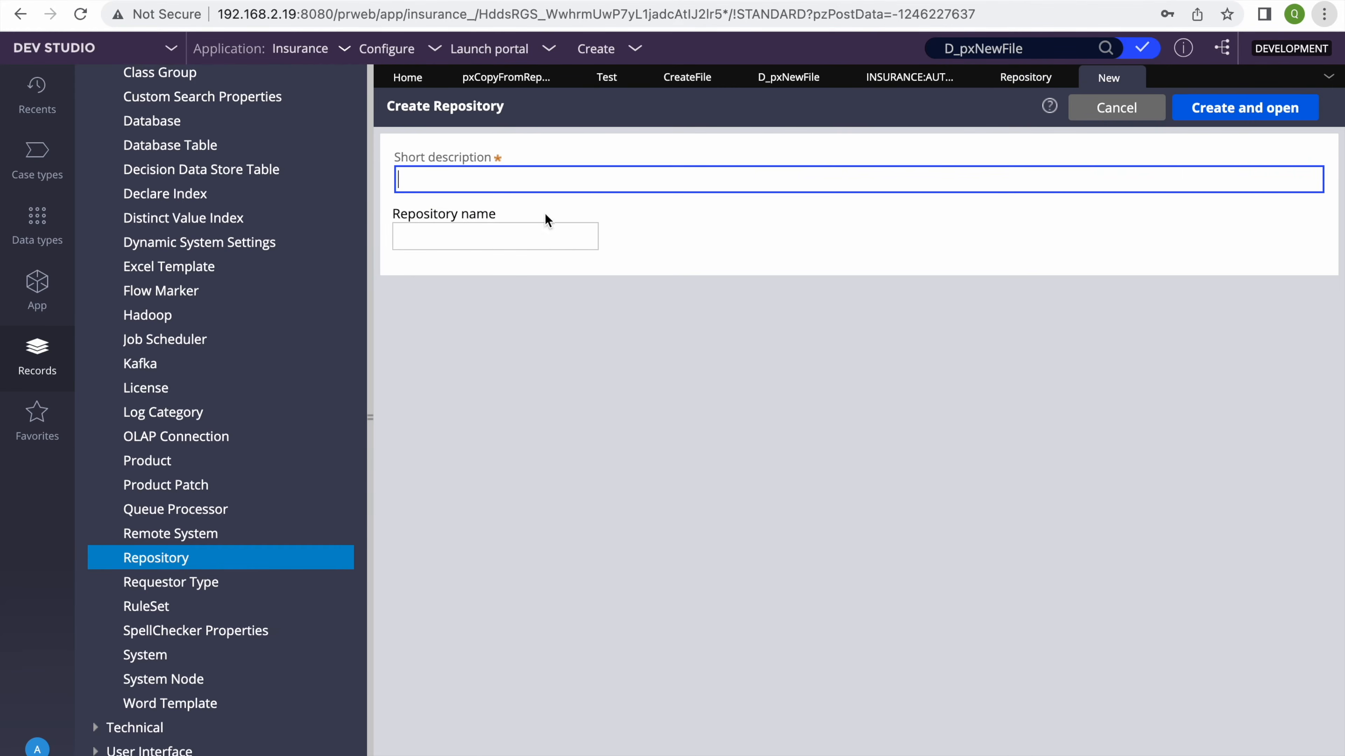
type("Test")
type("Re")
type("FS")
key("super+a")
key("super+c")
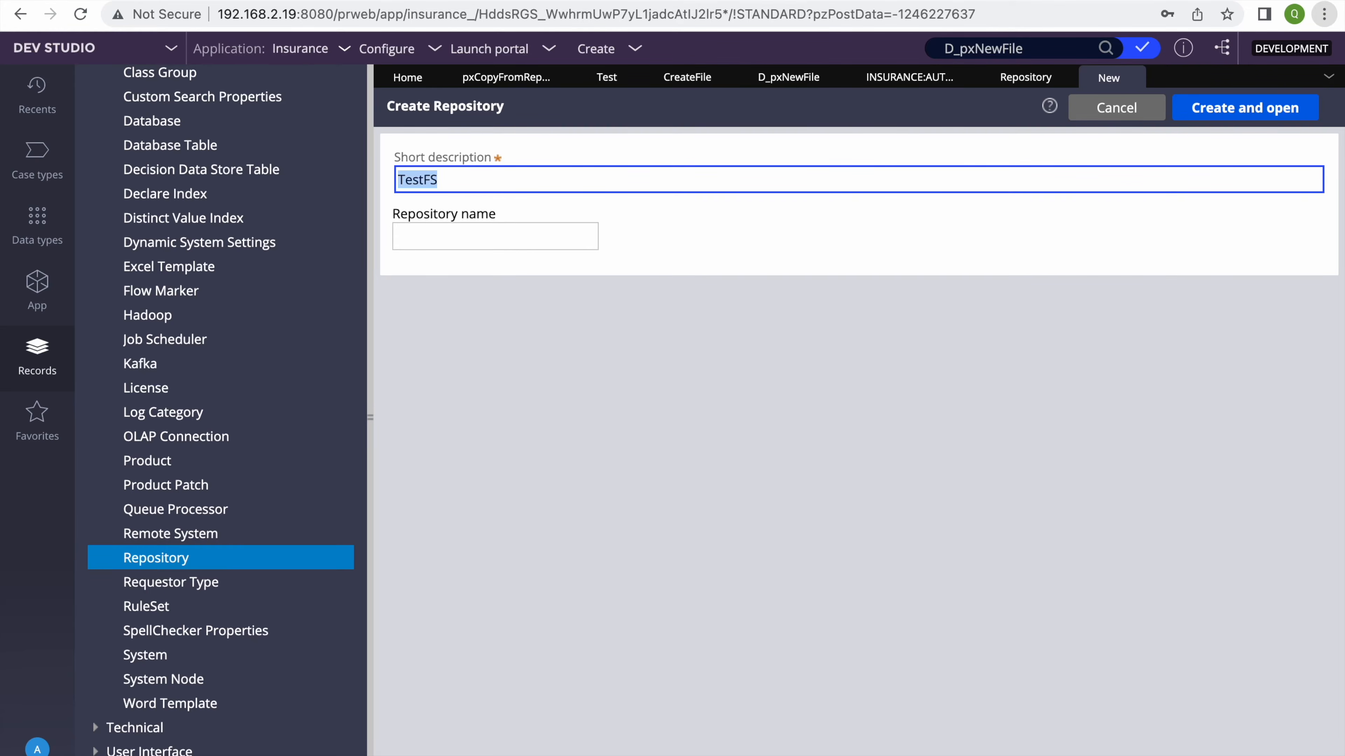
left_click(474, 234)
key("super+v")
left_click(1220, 109)
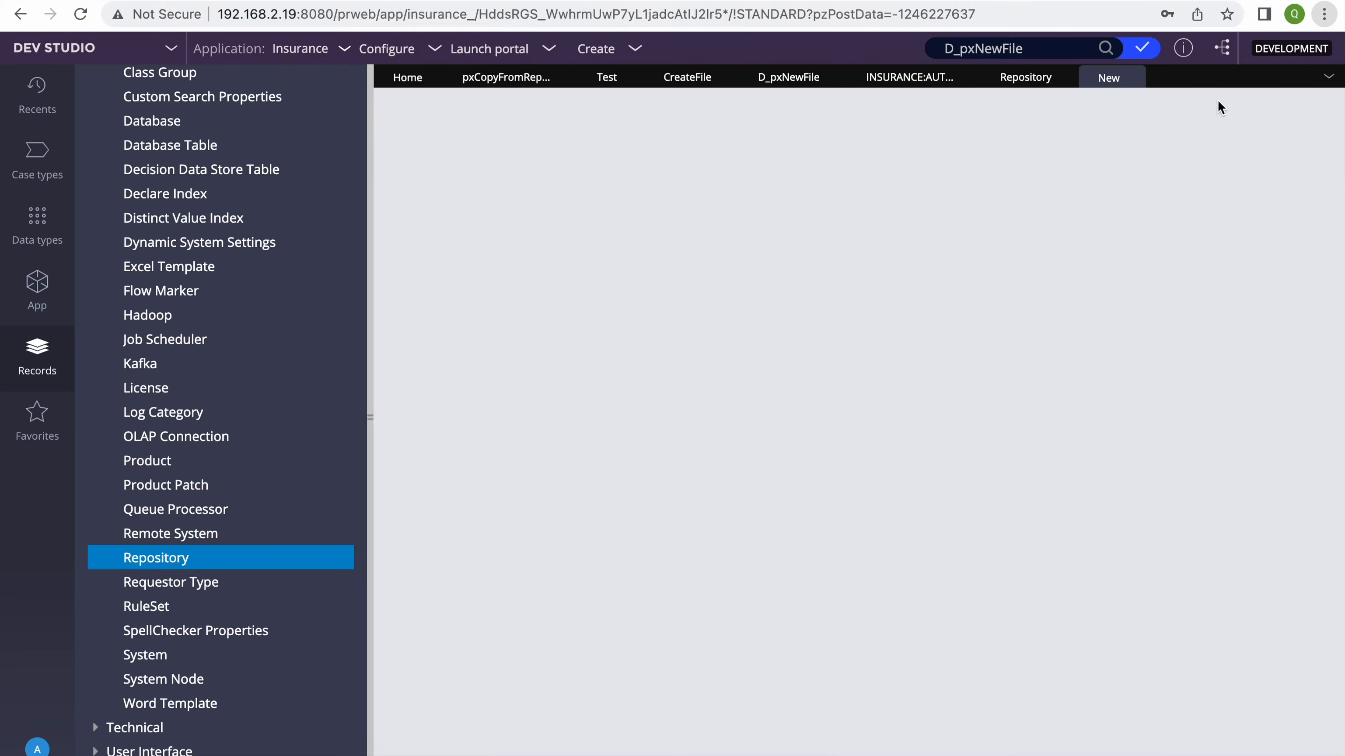
Choose File system as the repository type of TestFS
left_click(479, 288)
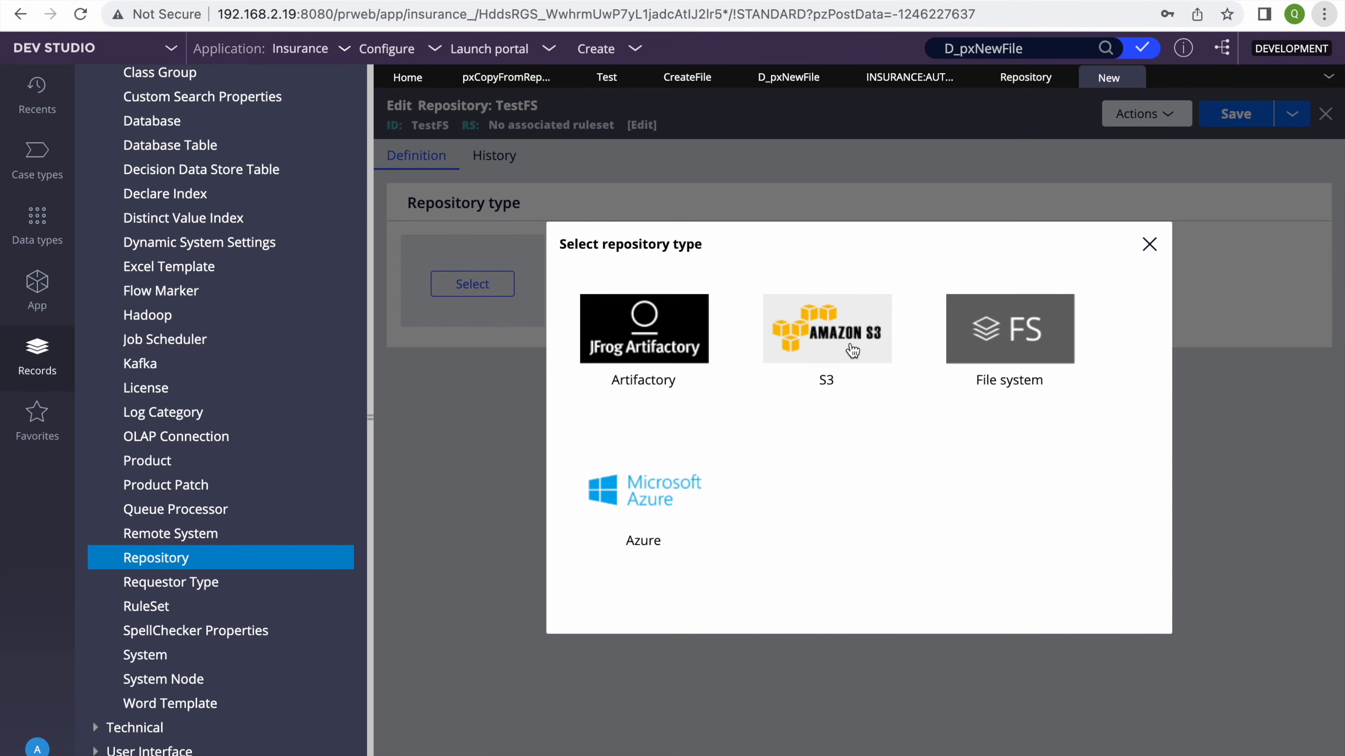
left_click(1030, 323)
left_click(487, 522)
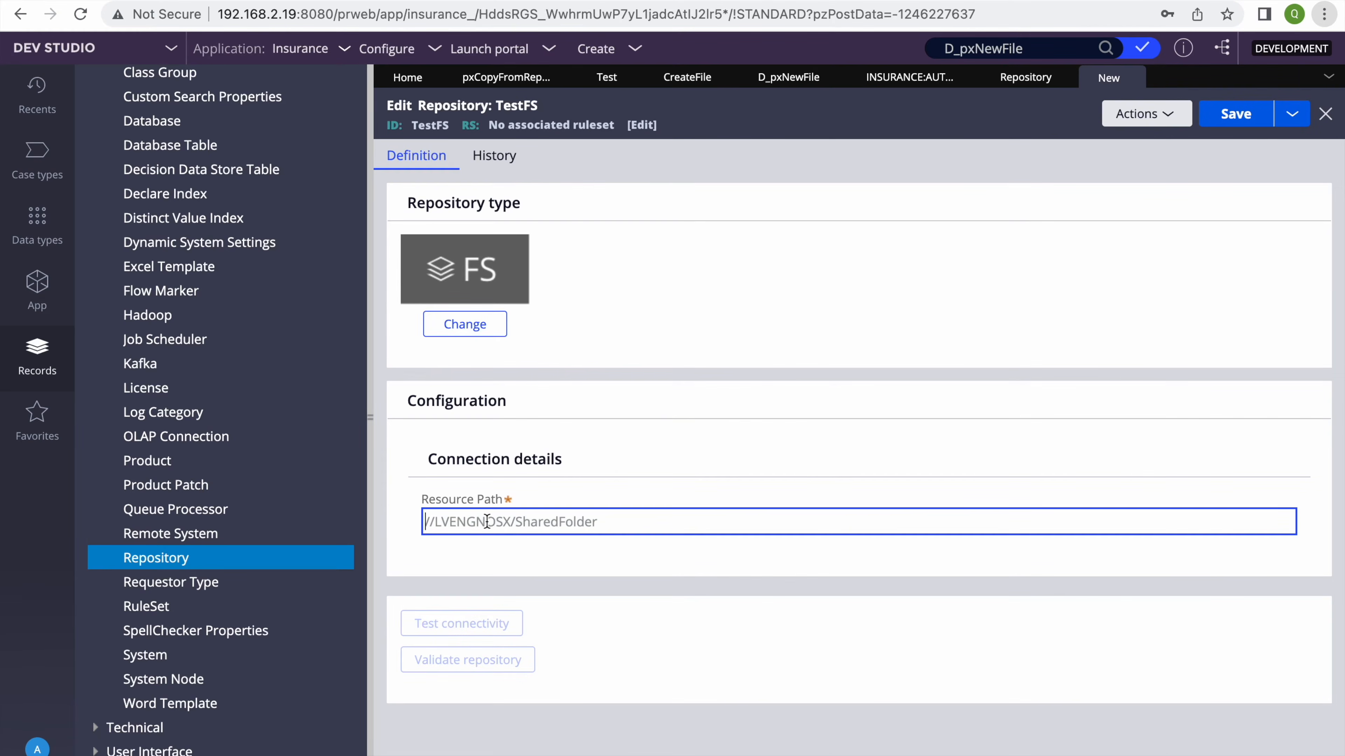
Open the existing Test repository from the Repository instances and copy its resource path
left_click(814, 337)
left_click(1008, 80)
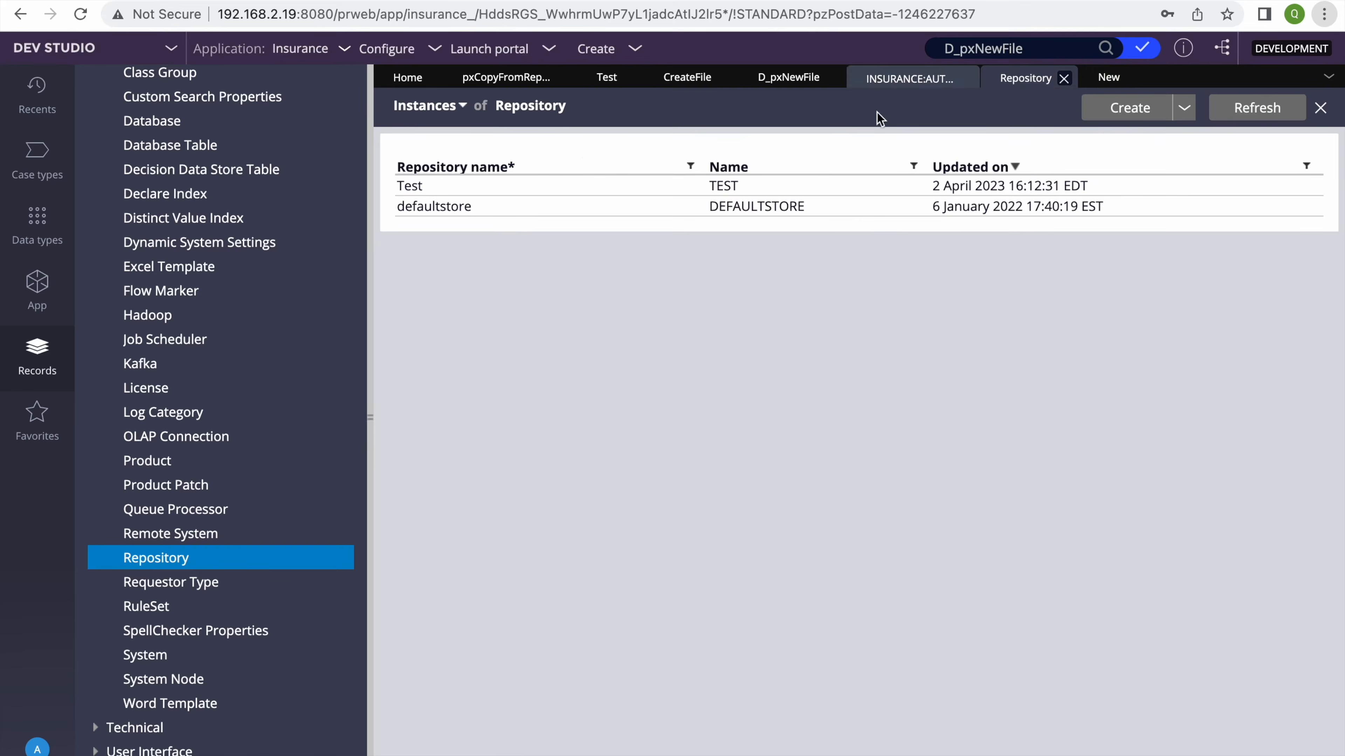
left_click(474, 188)
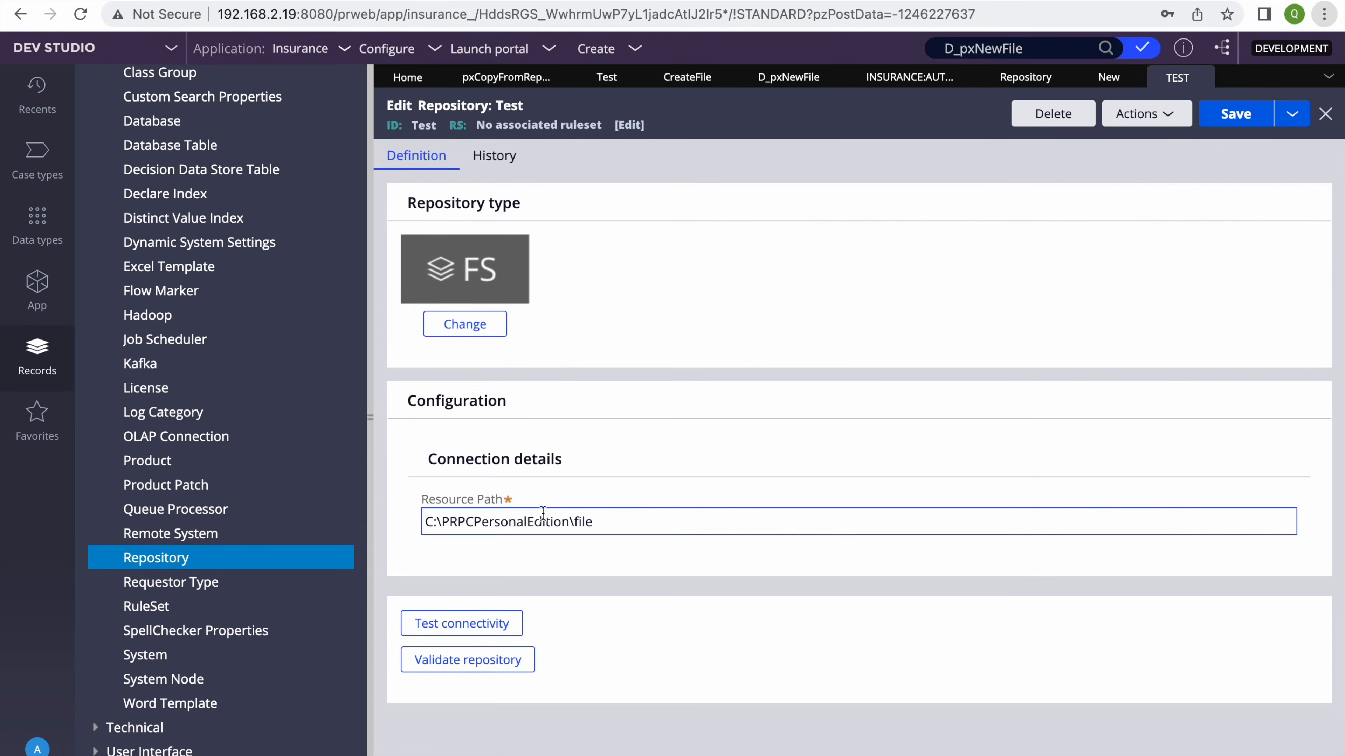
triple_click(543, 516)
key("ctrl+c")
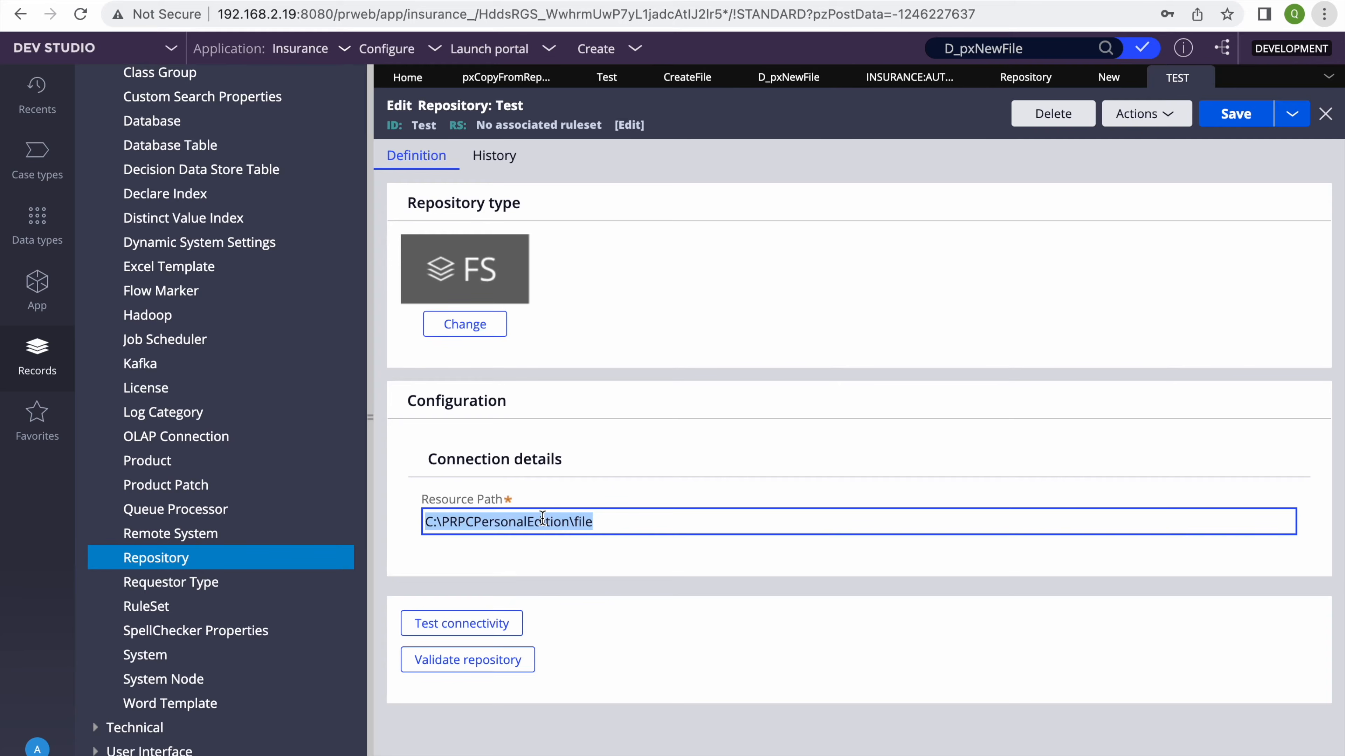
Set the resource path of the TestFS repository to C:\PRPCPersonalEdition\file and save the repository
left_click(1108, 77)
left_click(497, 500)
key("ctrl+v")
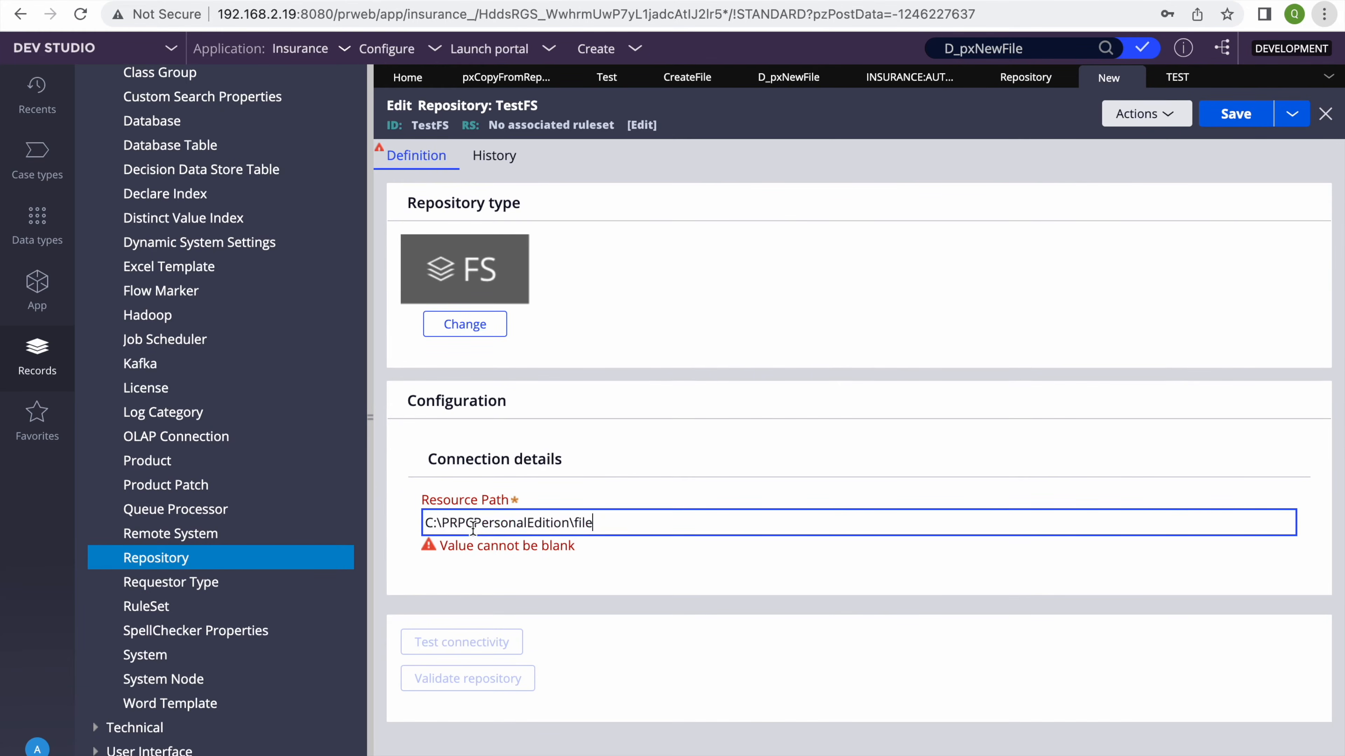
left_click(1248, 134)
Switch to Finder to view the contents of the file folder
key("F4")
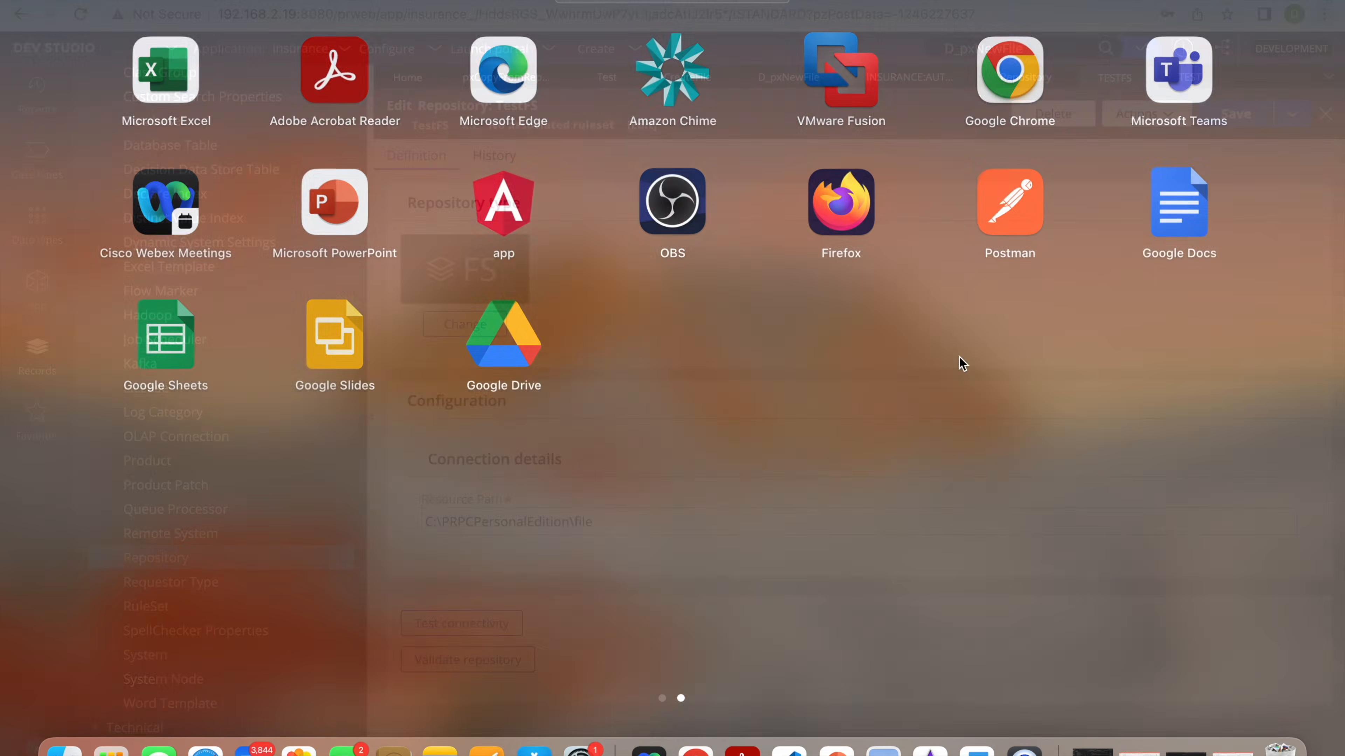
left_click(65, 750)
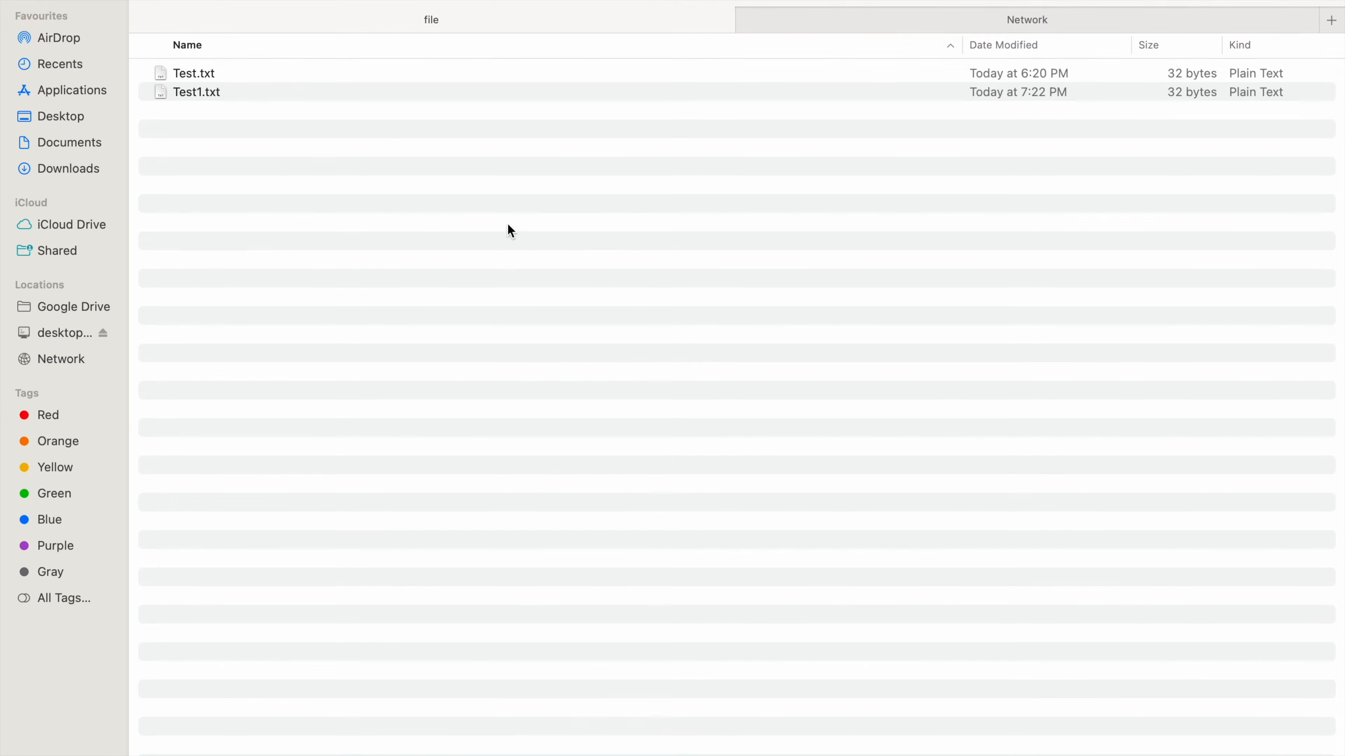
Browse from the networked desktop to the file folder inside PRPCPersonalEdition
left_click(58, 331)
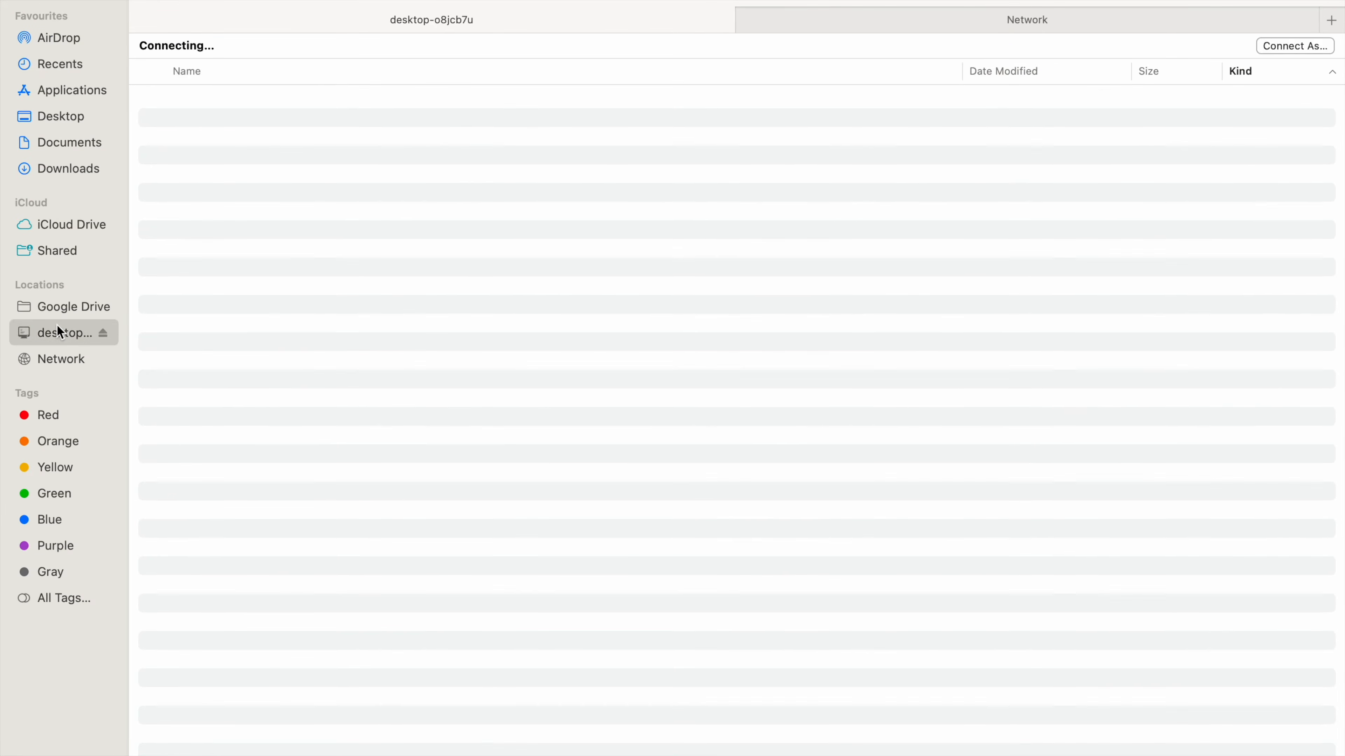
double_click(219, 99)
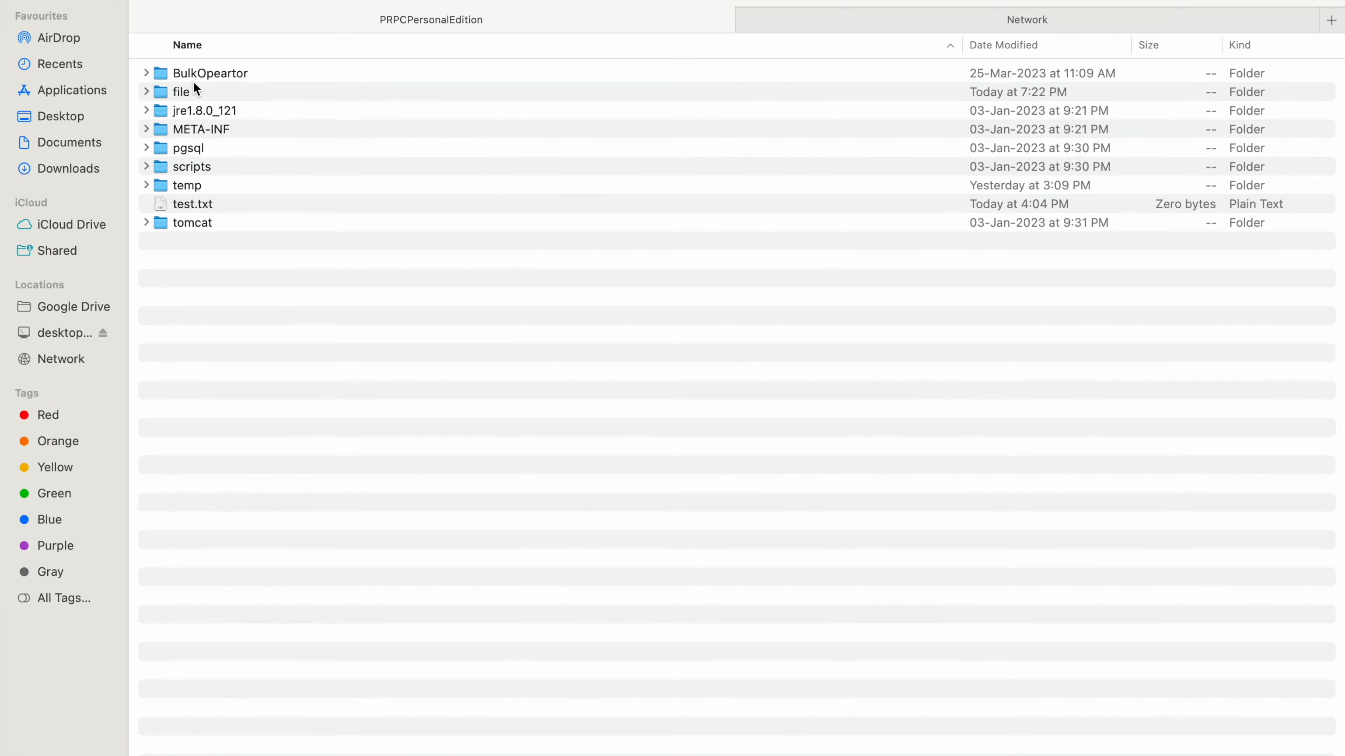
double_click(178, 92)
Switch back to Chrome, save the TestFS repository, and run its connectivity test and validation
key("F4")
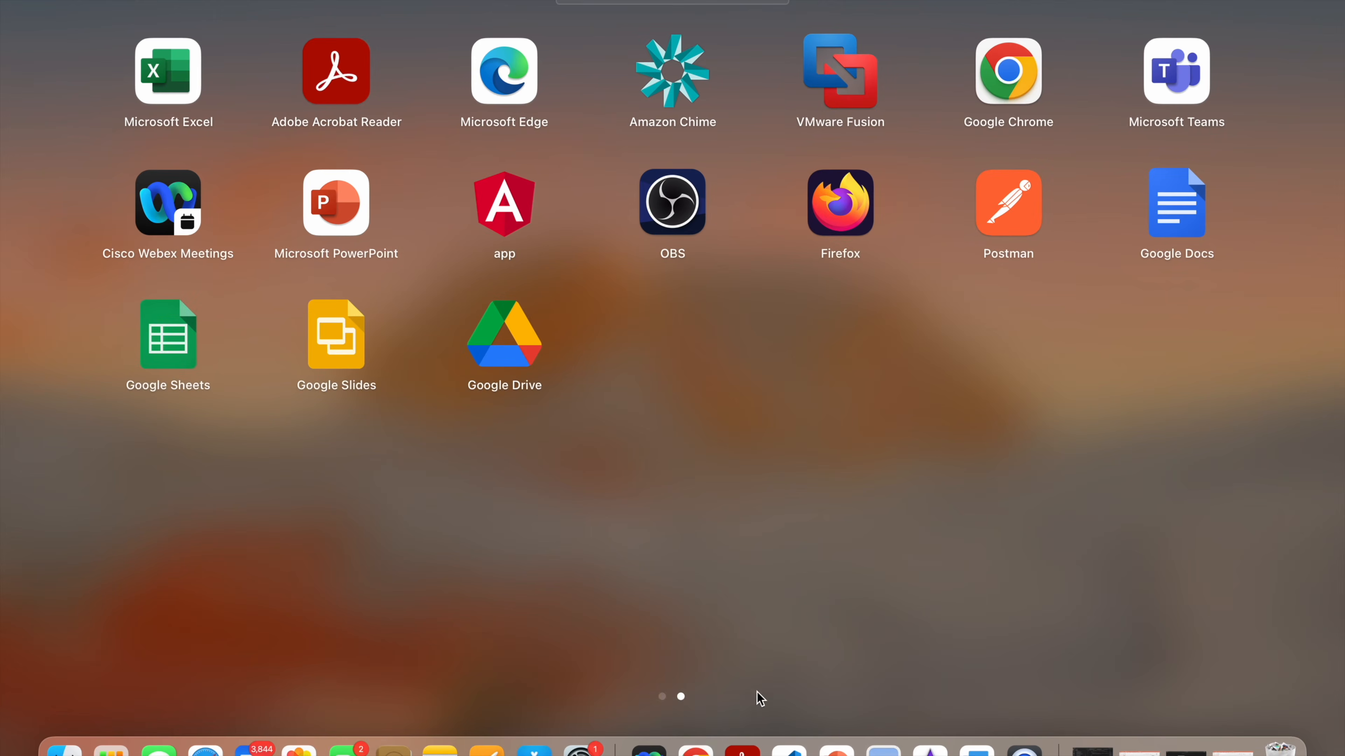
left_click(695, 748)
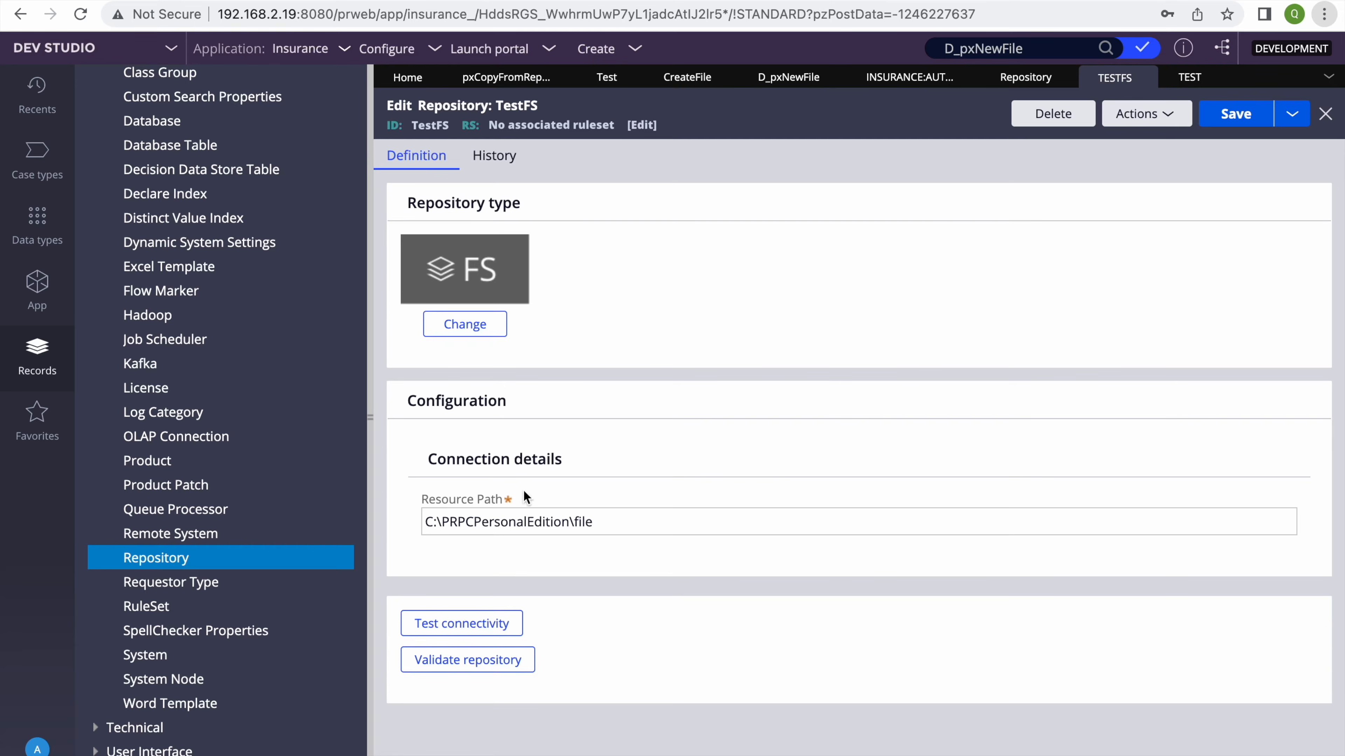
left_click(1260, 114)
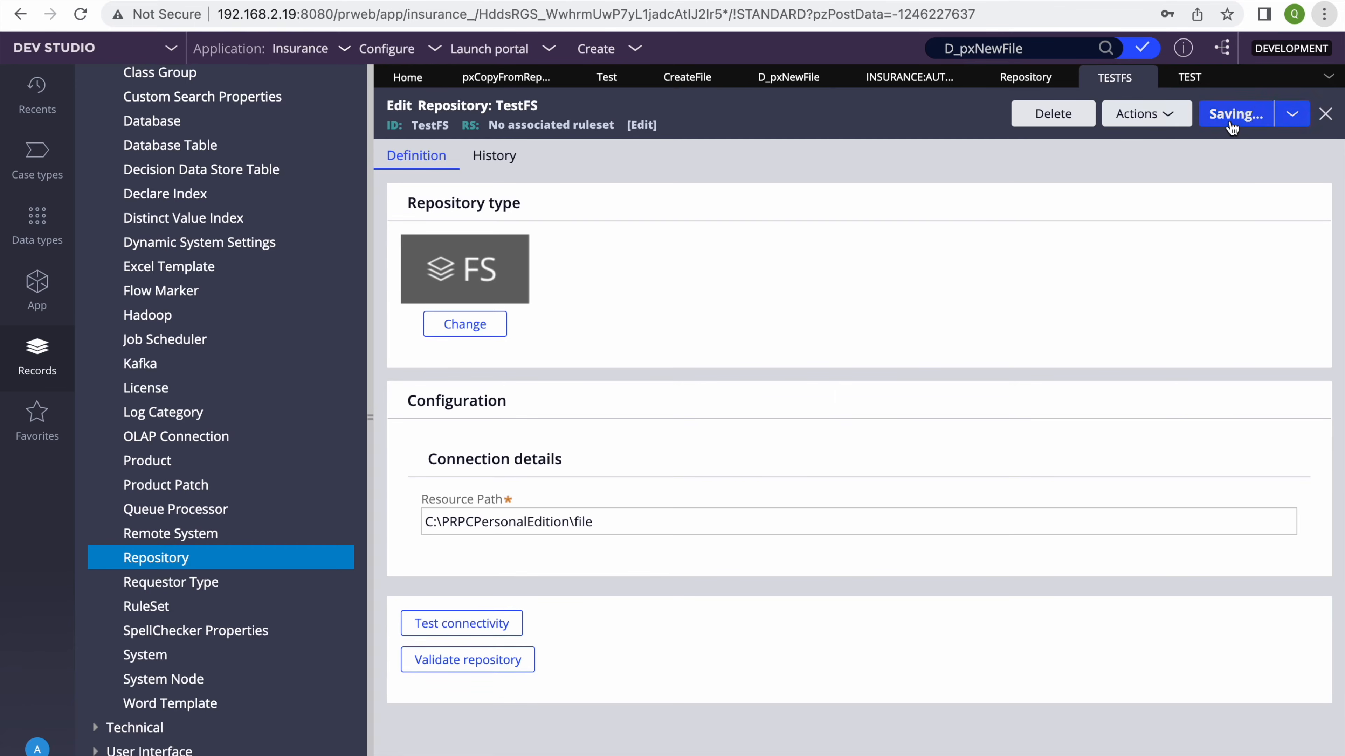
left_click(454, 630)
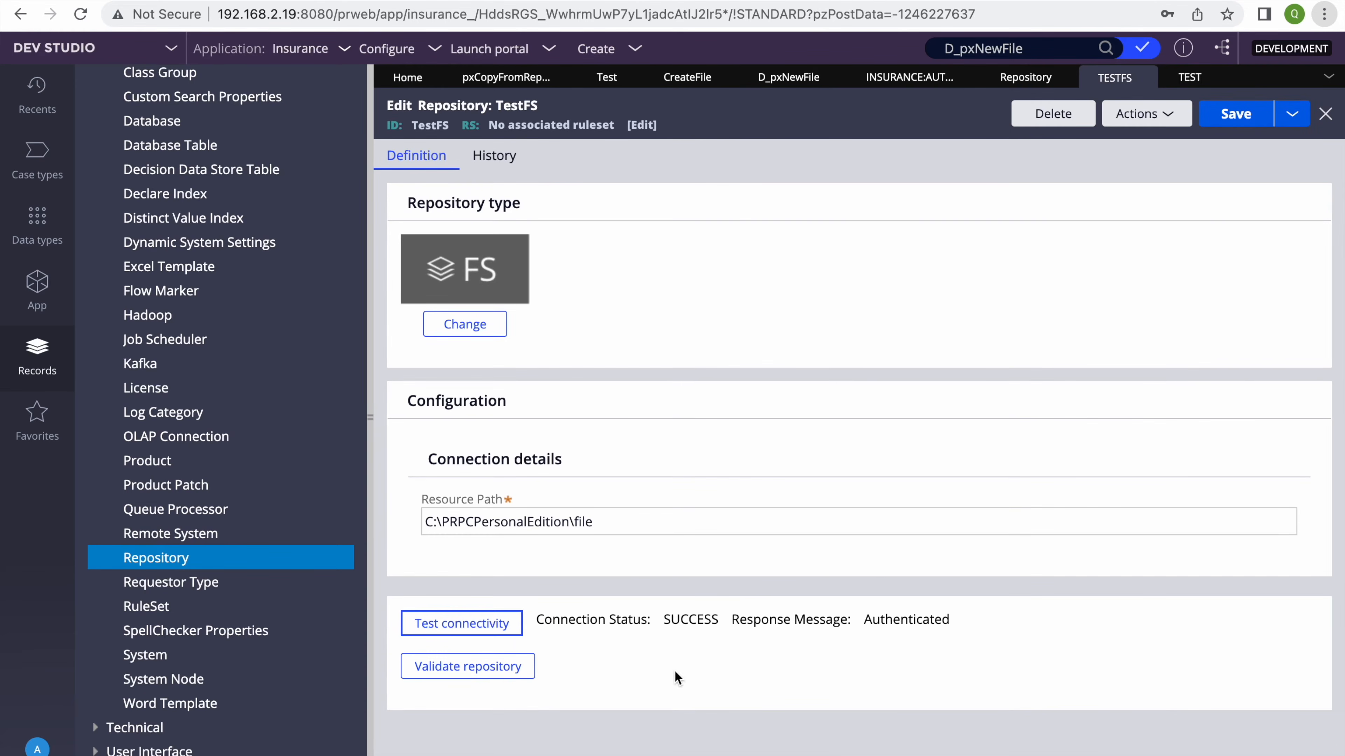
left_click(475, 668)
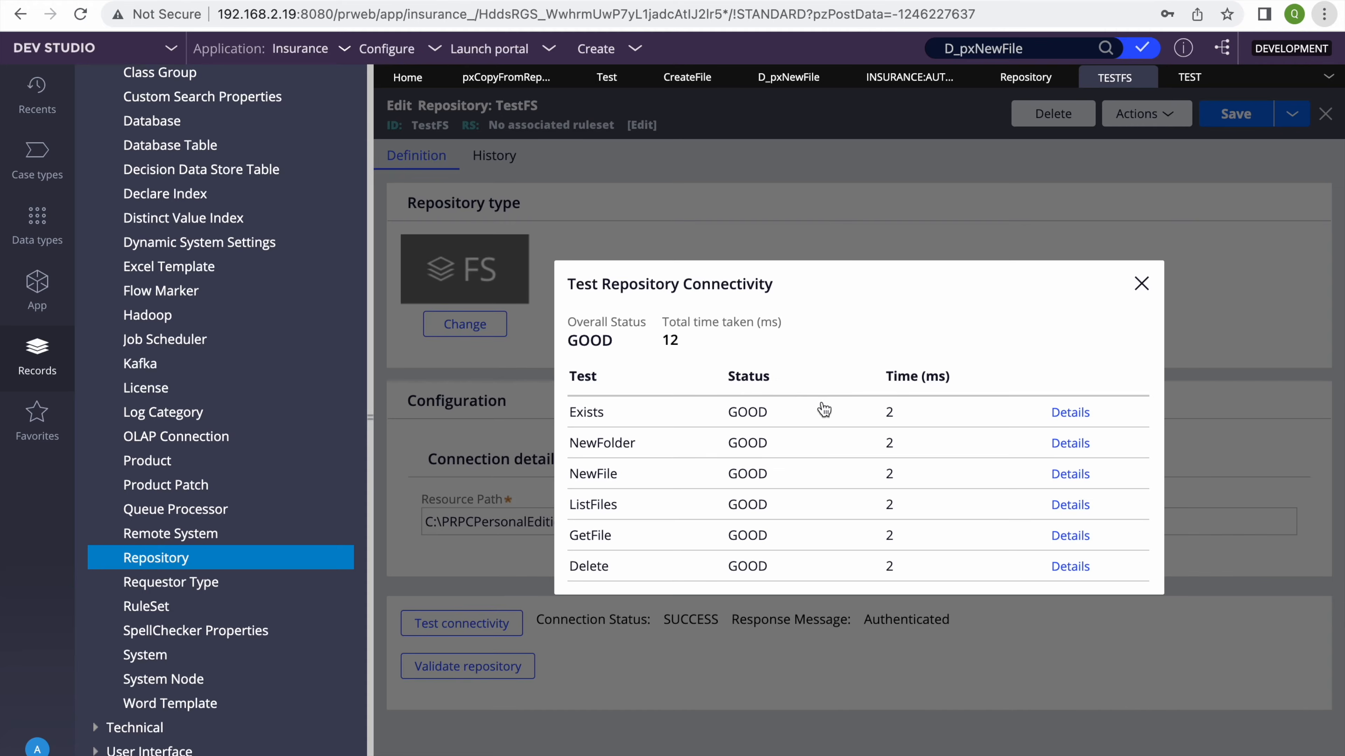
left_click(1139, 284)
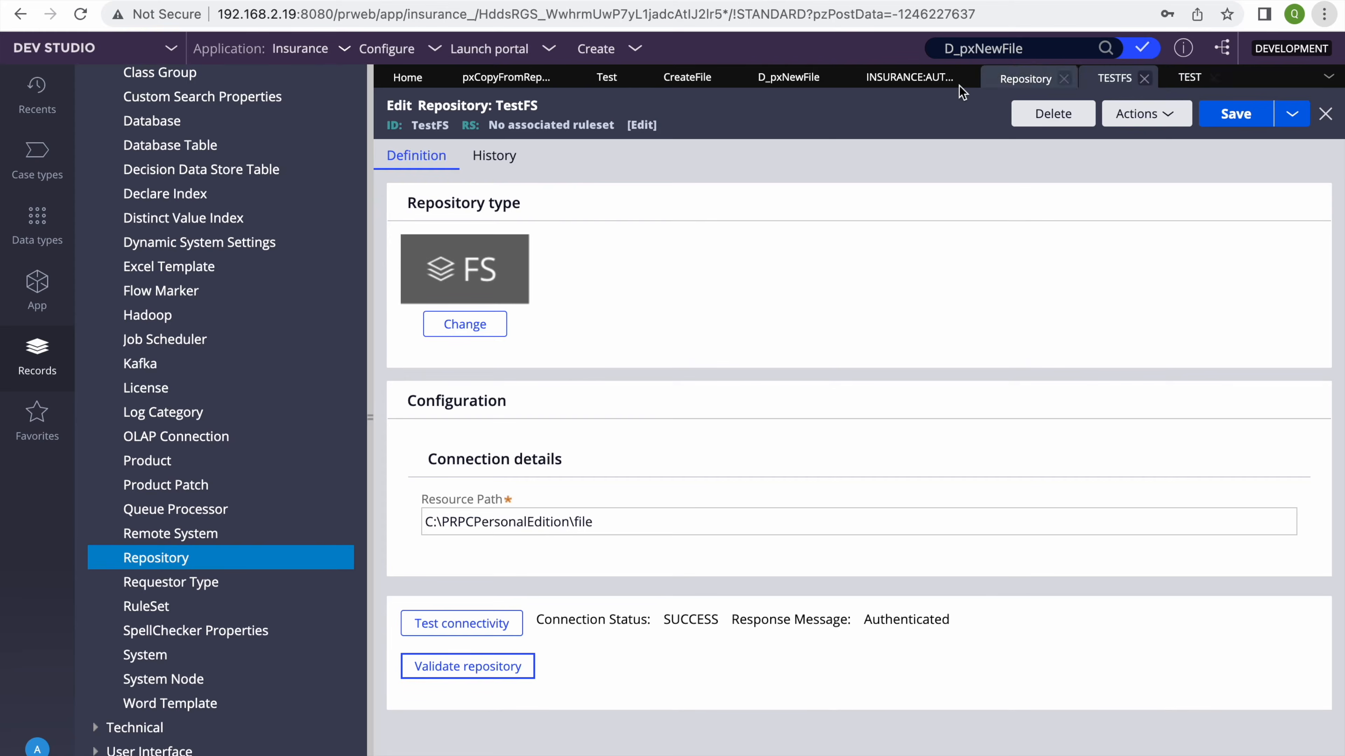
Return to the D_pxNewFile data page and read the description and usage in its history
left_click(790, 79)
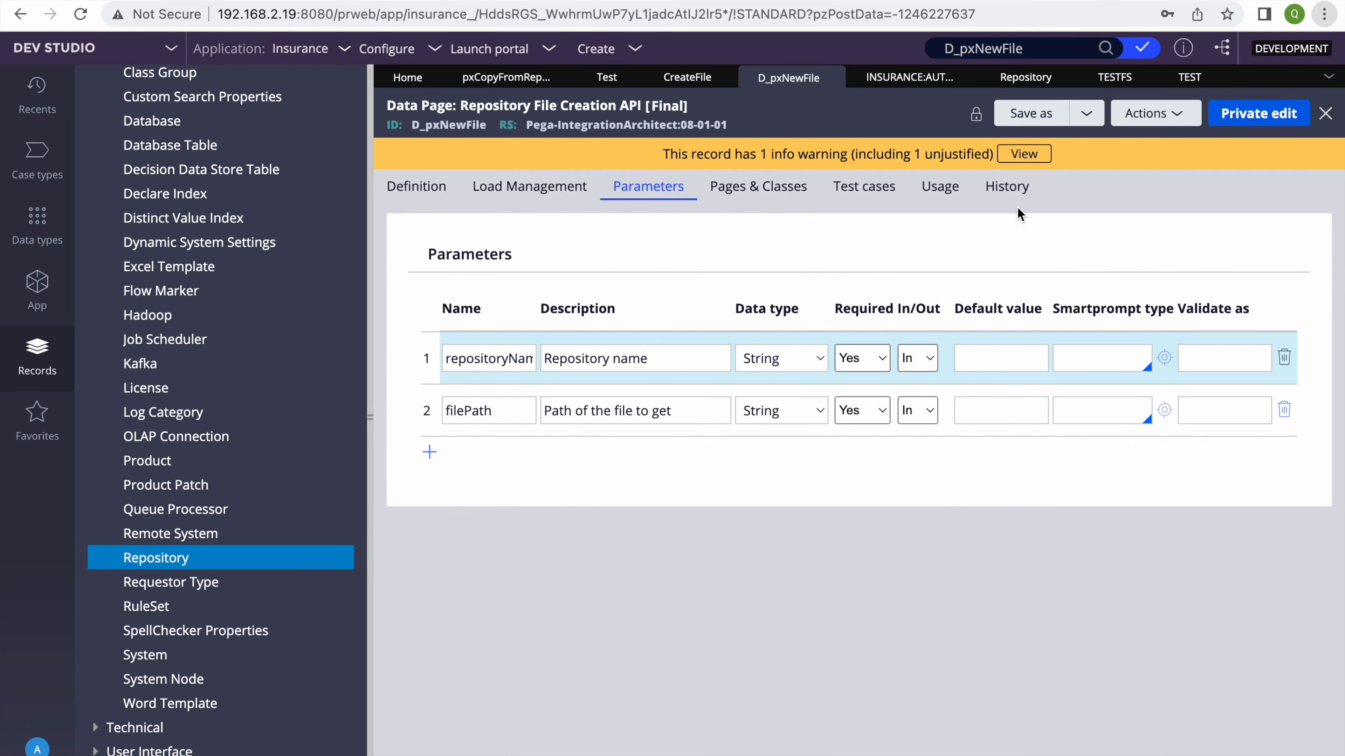
left_click(1007, 186)
left_click(550, 454)
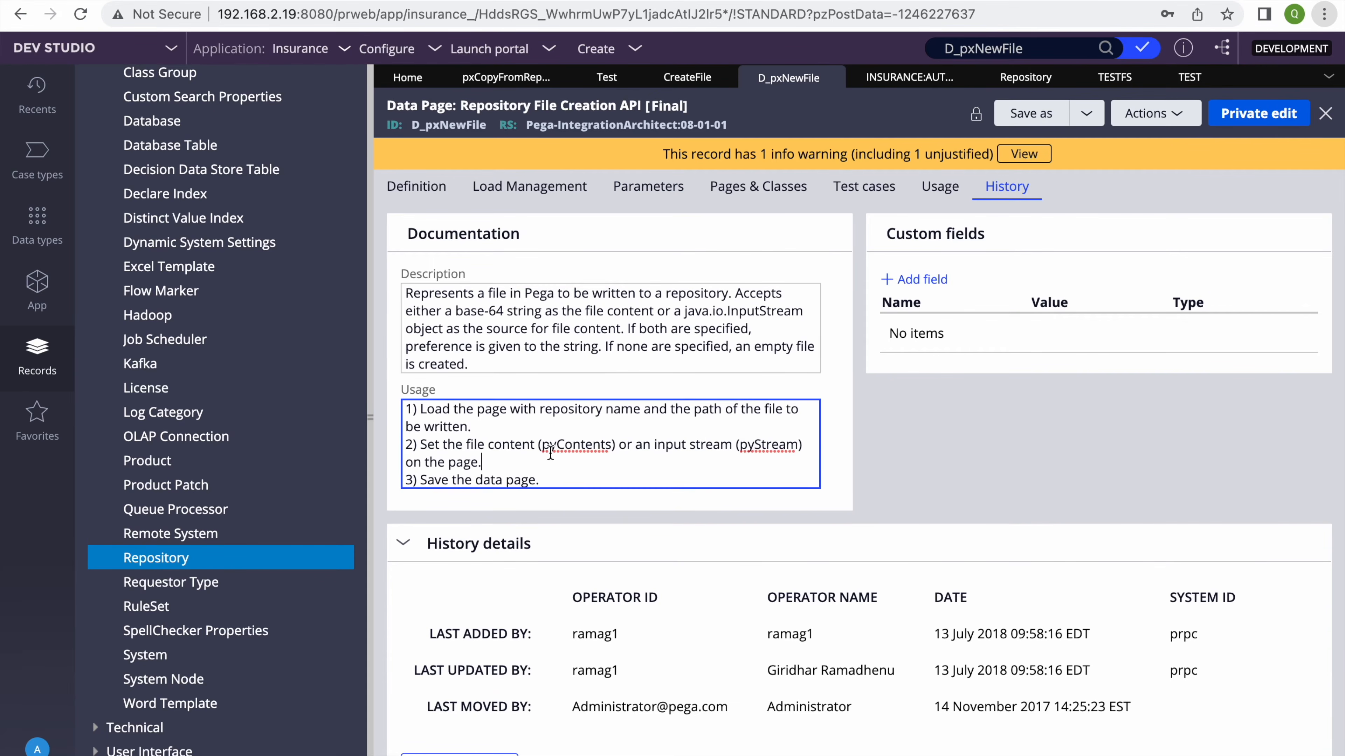
left_click(528, 350)
left_click(561, 471)
Open the run window of D_pxNewFile and check the InputStream content source in the rule's description
left_click(1151, 113)
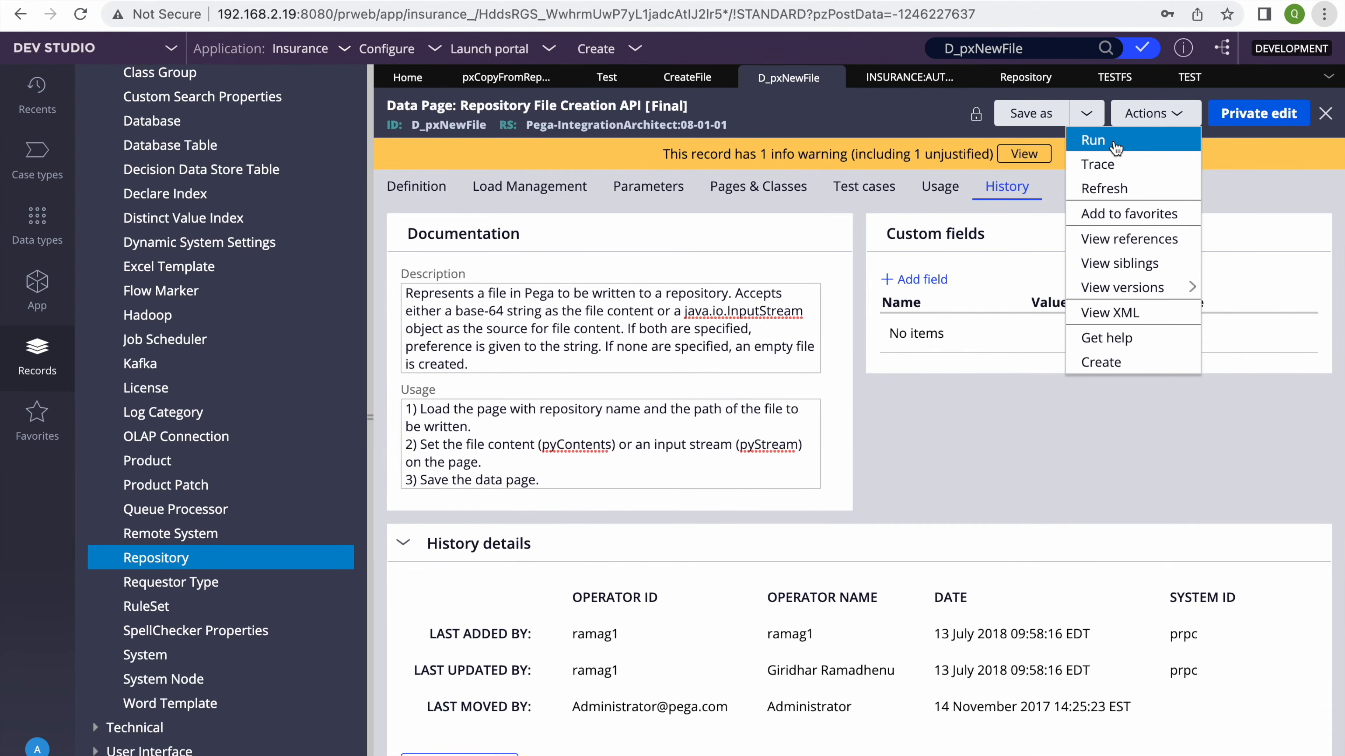
left_click(1118, 138)
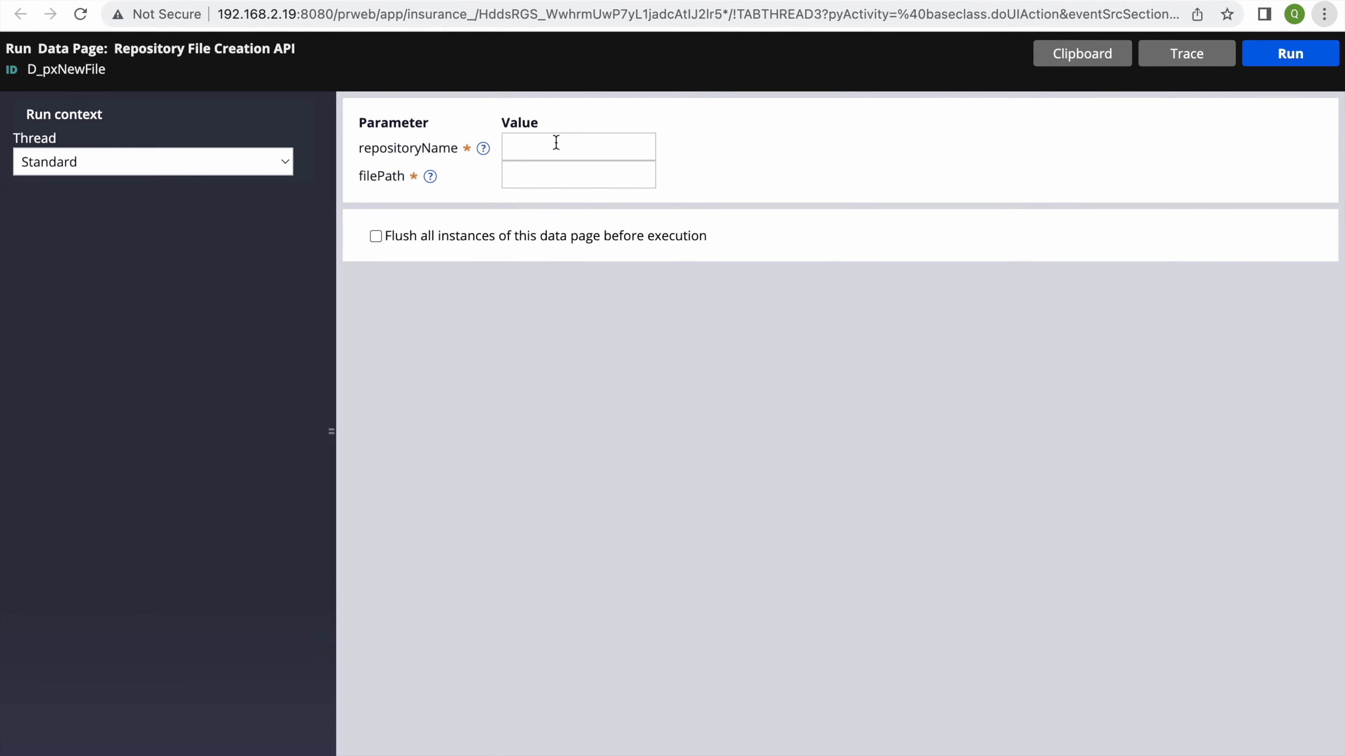
left_click(545, 179)
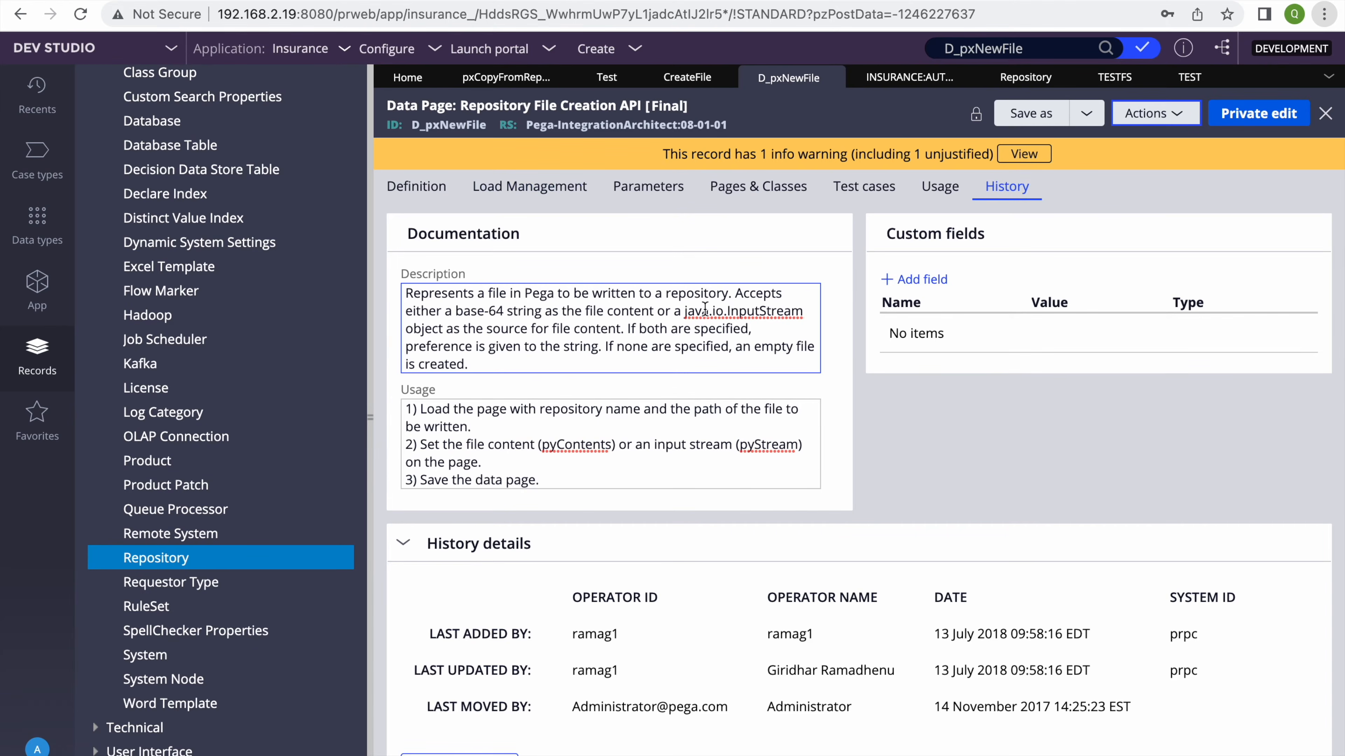
double_click(764, 312)
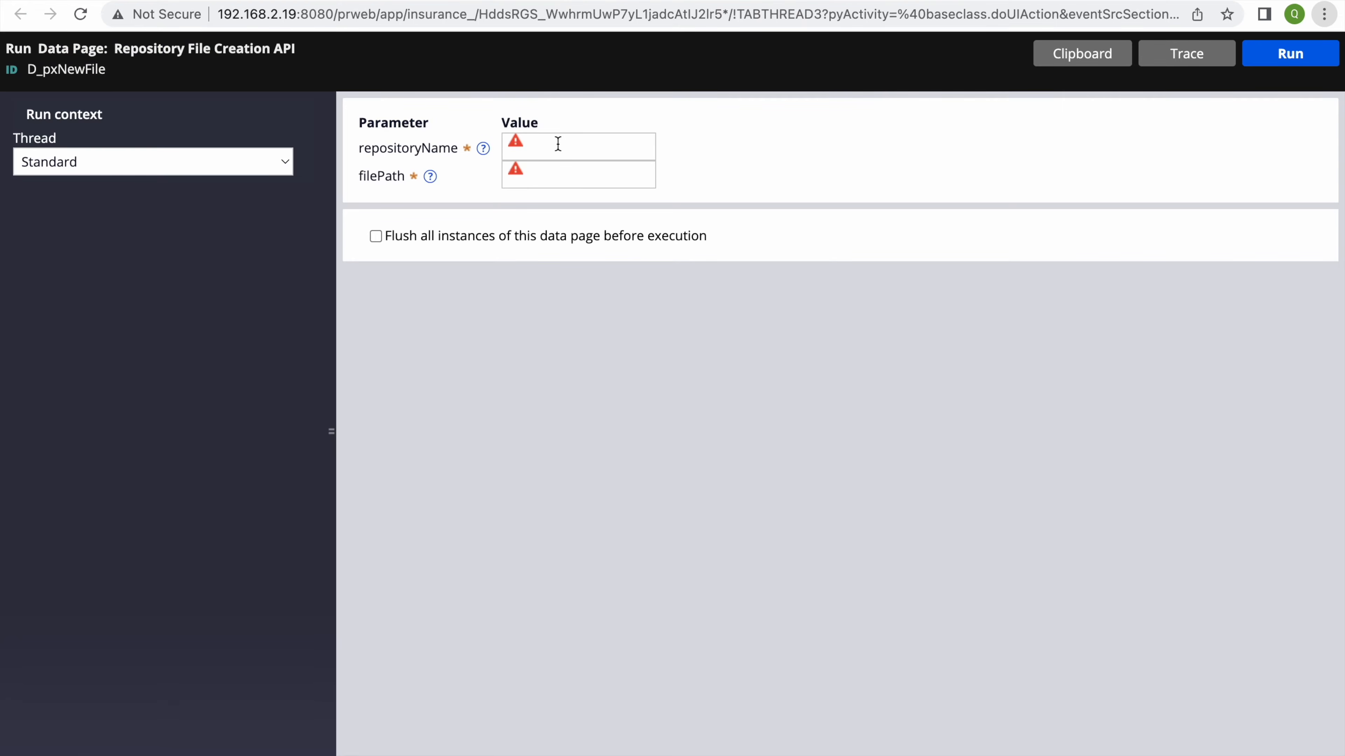
Run D_pxNewFile with repositoryName TestFS and filePath ABC.txt, flushing all instances of the data page before execution
left_click(558, 144)
type("t")
type("Test")
type("FS")
left_click(537, 180)
type("aBC")
key("BackSpace")
key("BackSpace")
key("BackSpace")
type("ABC.TX")
key("BackSpace")
key("BackSpace")
type("txt")
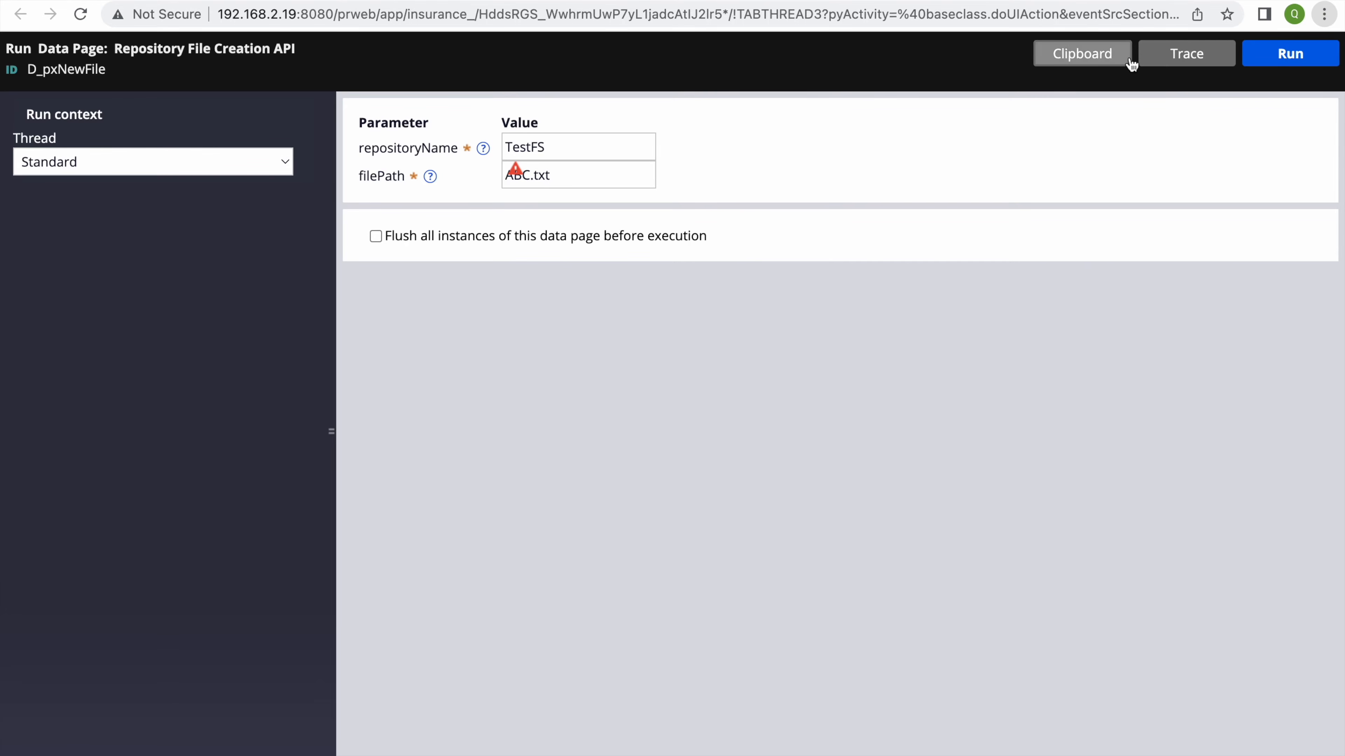
left_click(376, 237)
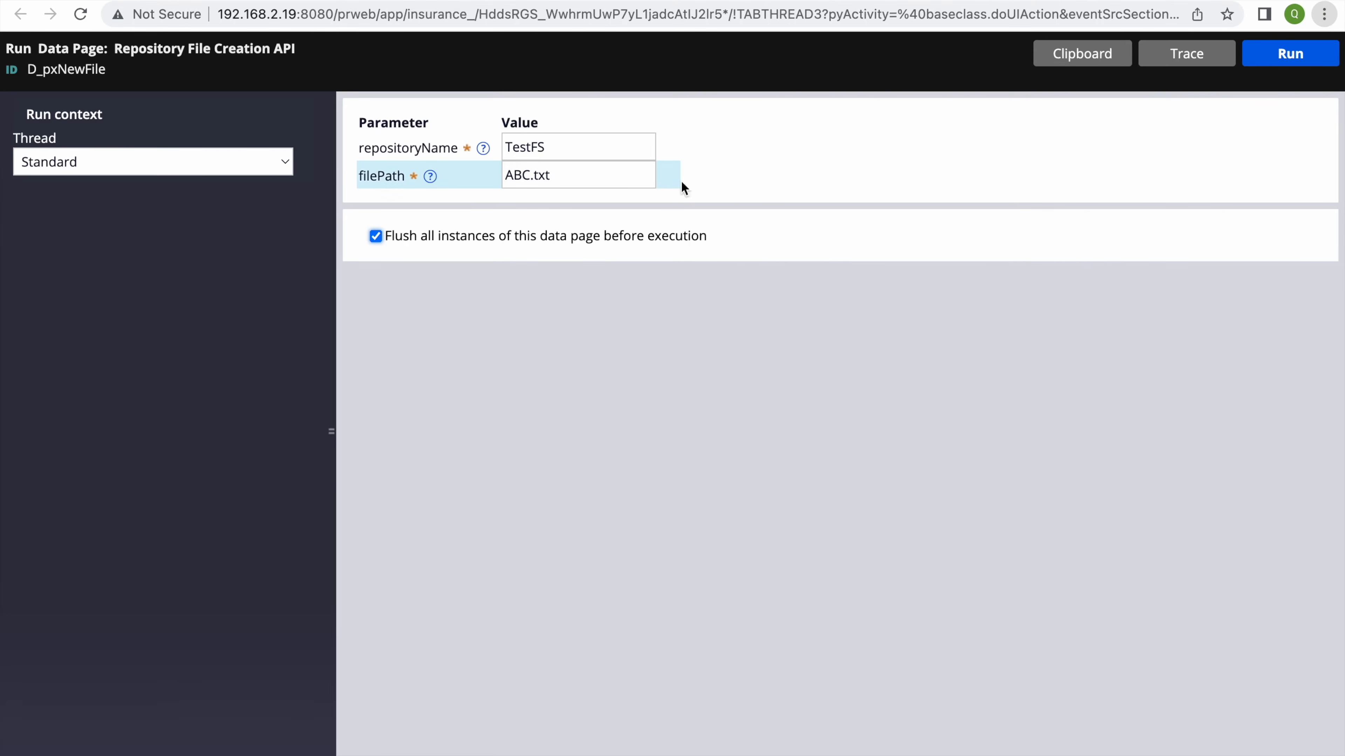
left_click(1287, 55)
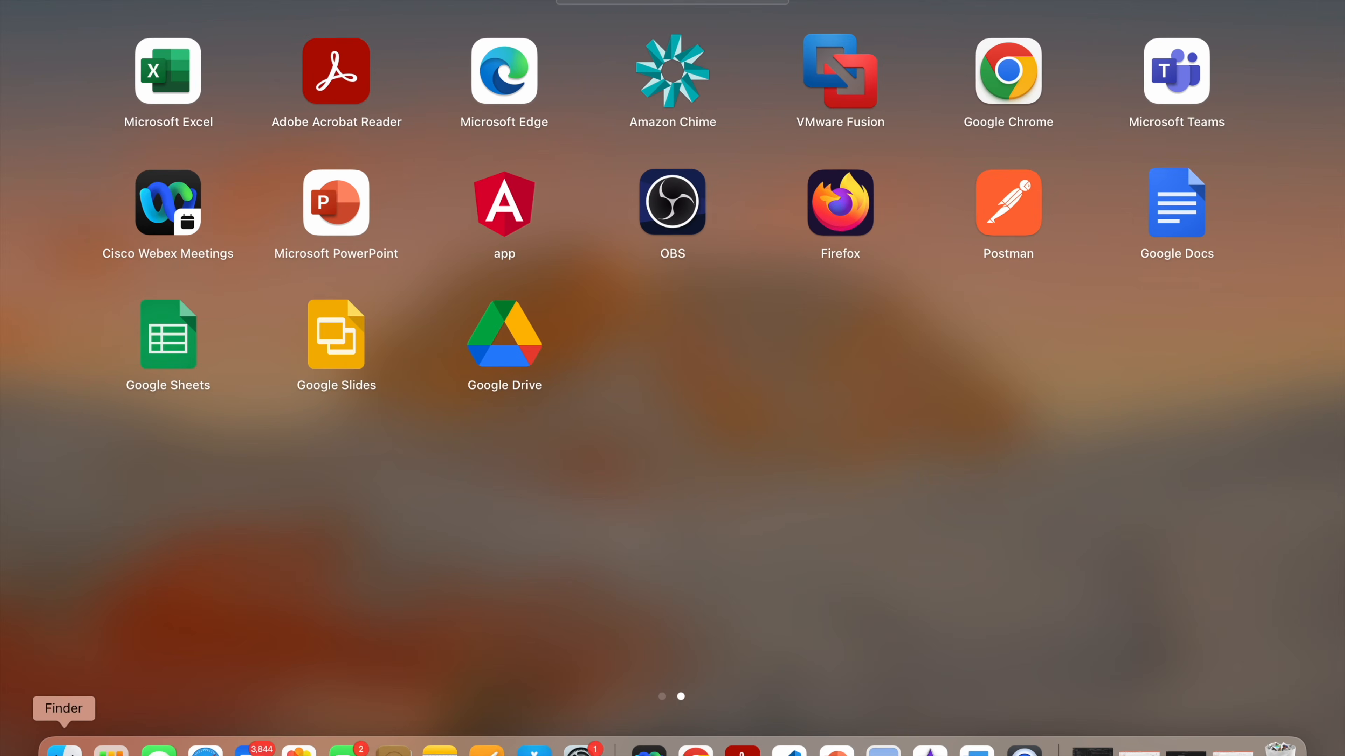
Switch to Finder and check the file folder for the ABC.txt file
left_click(64, 745)
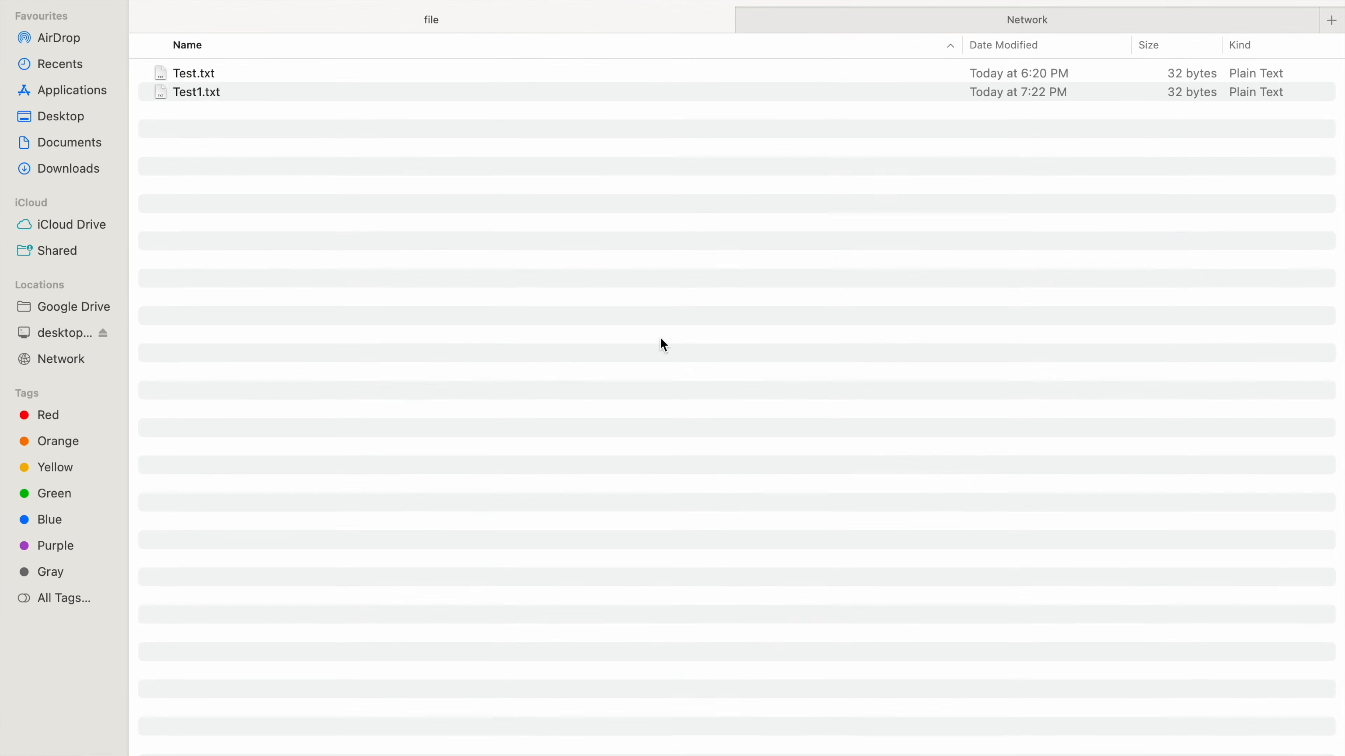
right_click(535, 373)
left_click(463, 334)
Switch back to Chrome and read through all the usage instructions of D_pxNewFile
key("F4")
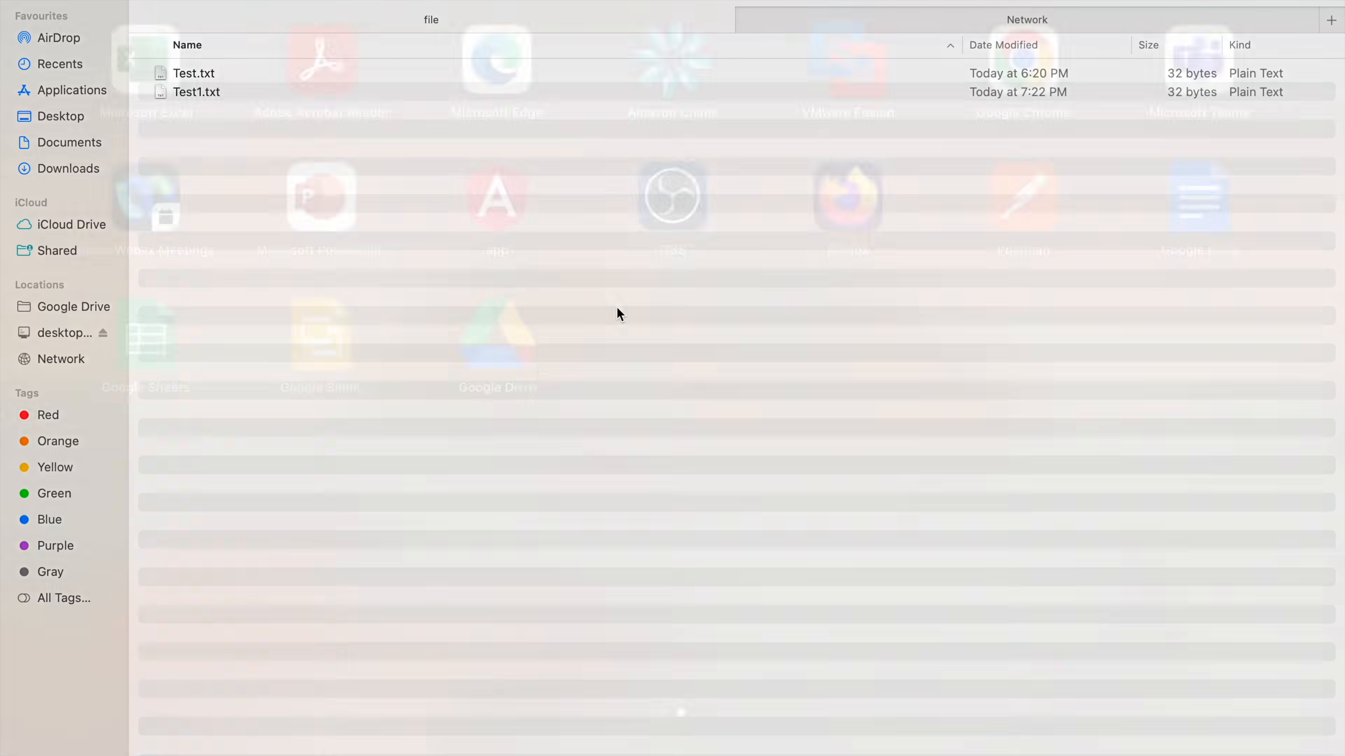
left_click(693, 751)
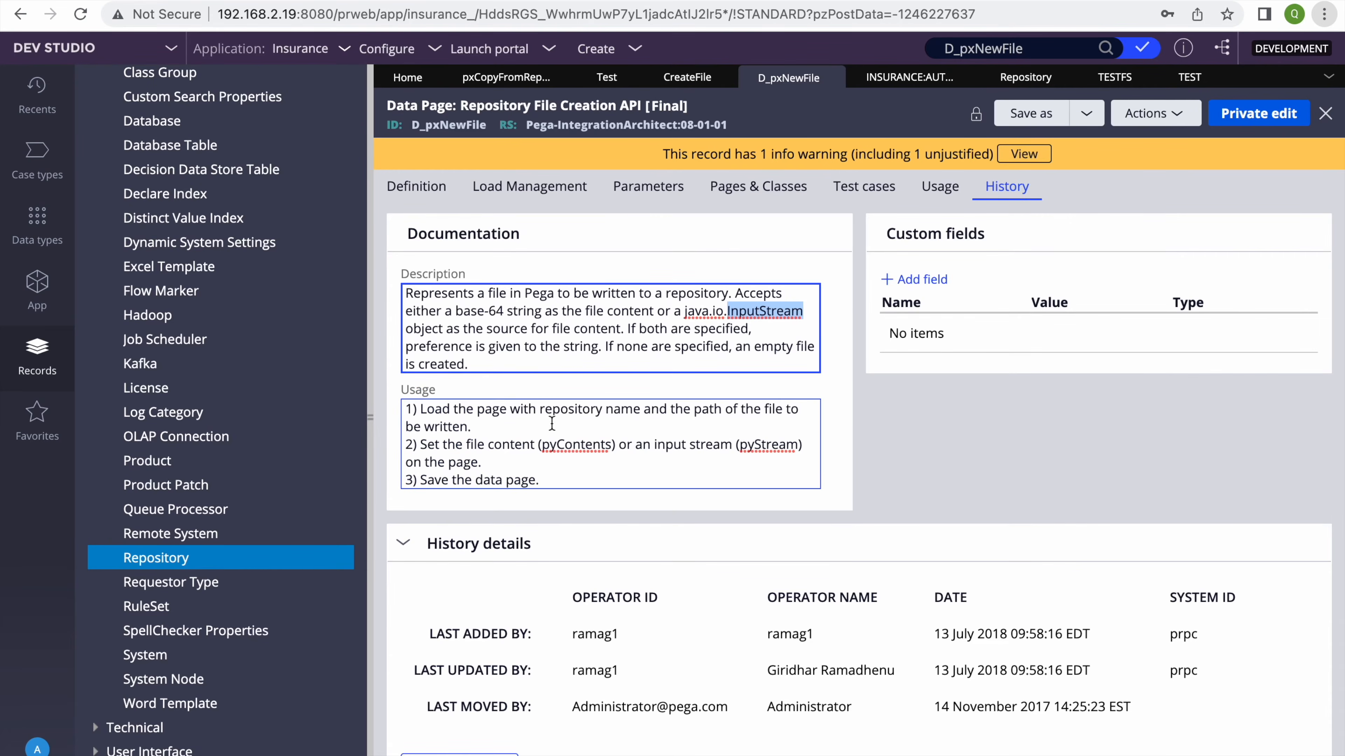
left_click(542, 464)
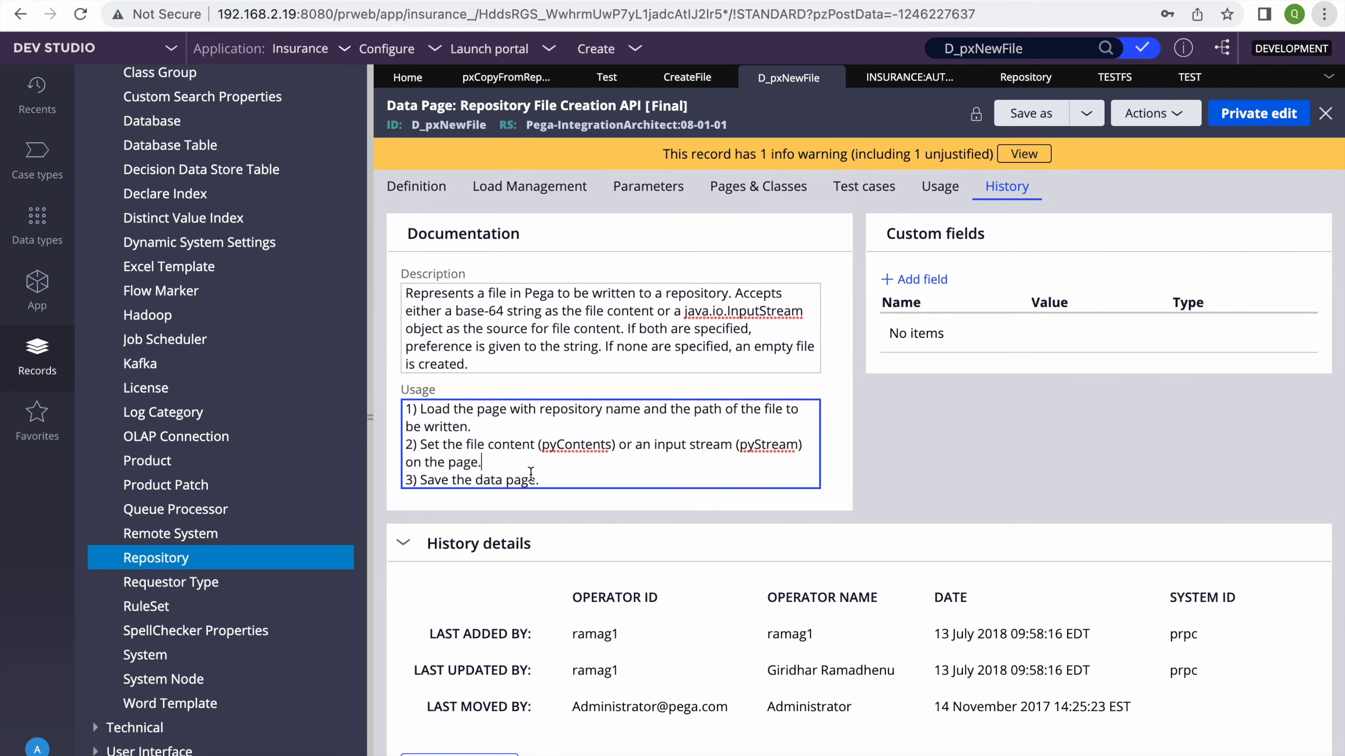
scroll(529, 475, "down", 1)
scroll(529, 475, "down", 3)
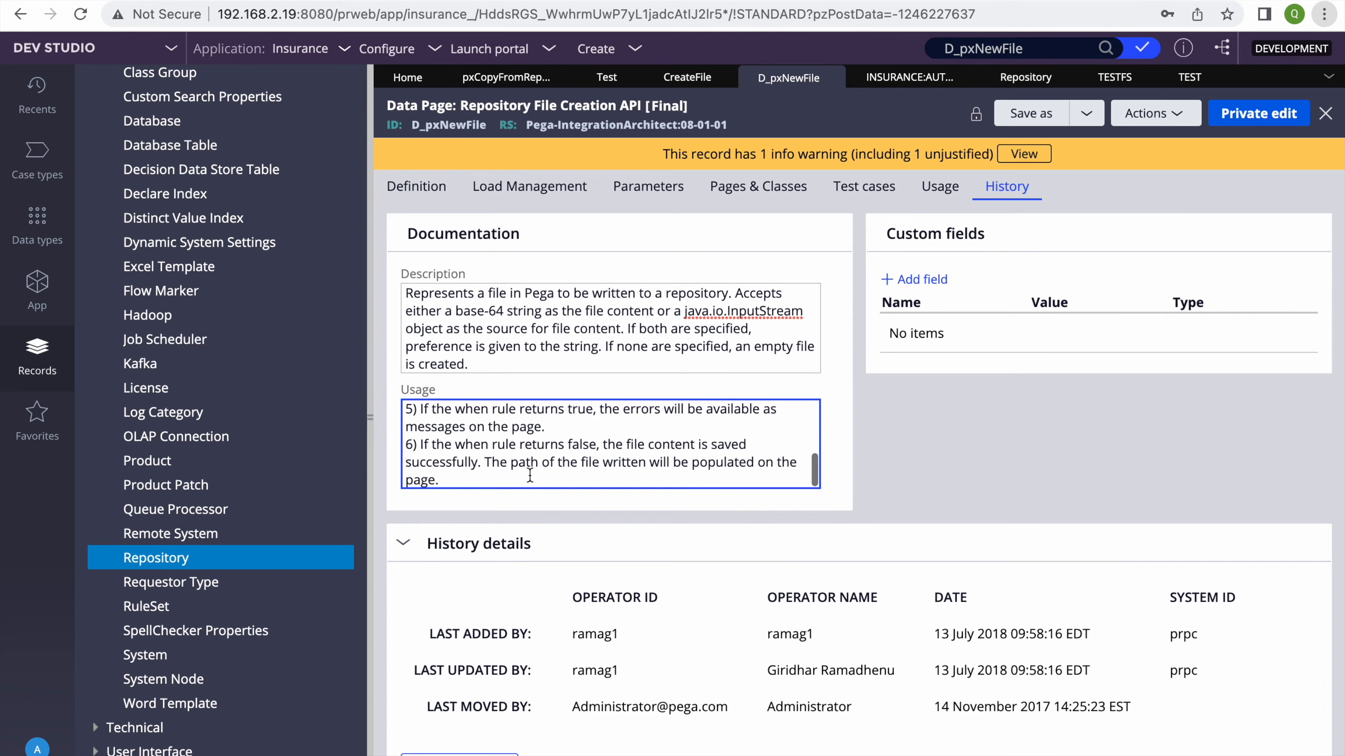
scroll(530, 475, "up", 4)
scroll(529, 475, "down", 3)
scroll(529, 445, "up", 4)
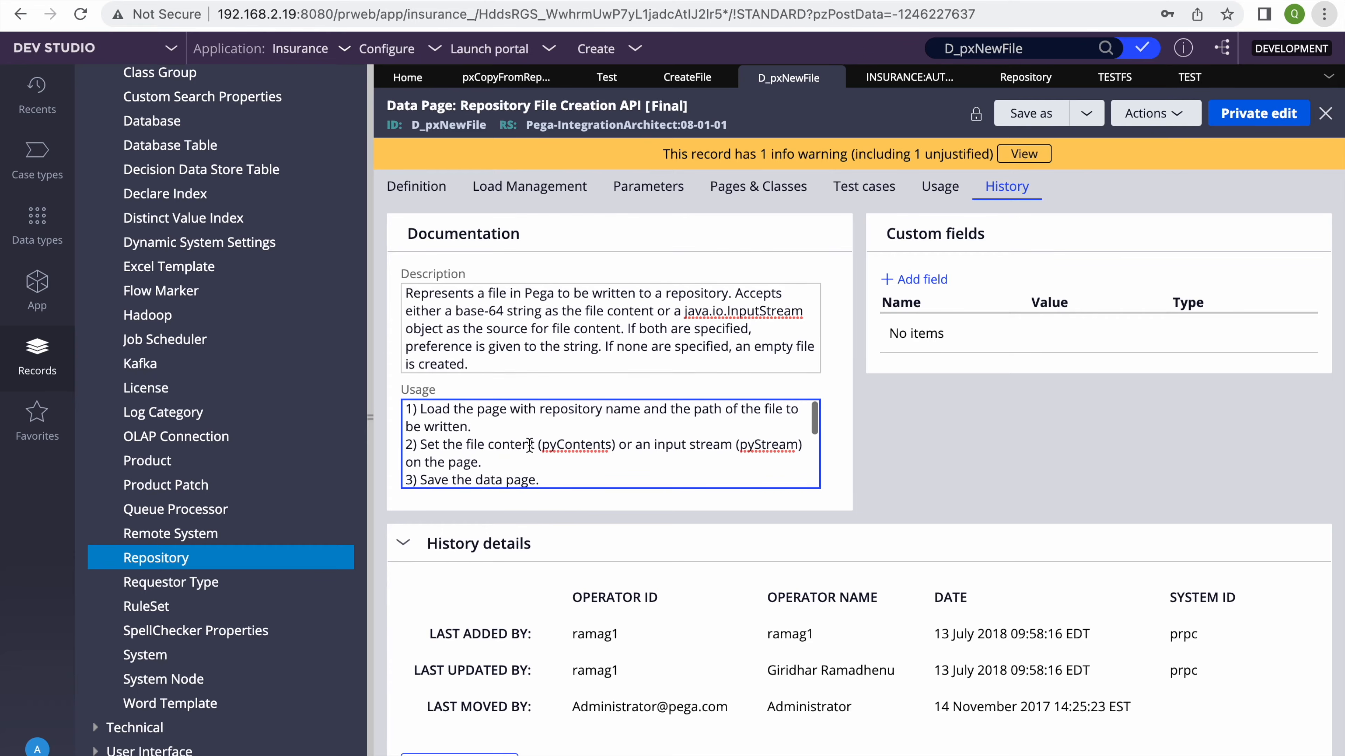
List the rules referencing D_pxNewFile and open the pxCopyFromRepository activity from them
left_click(1162, 119)
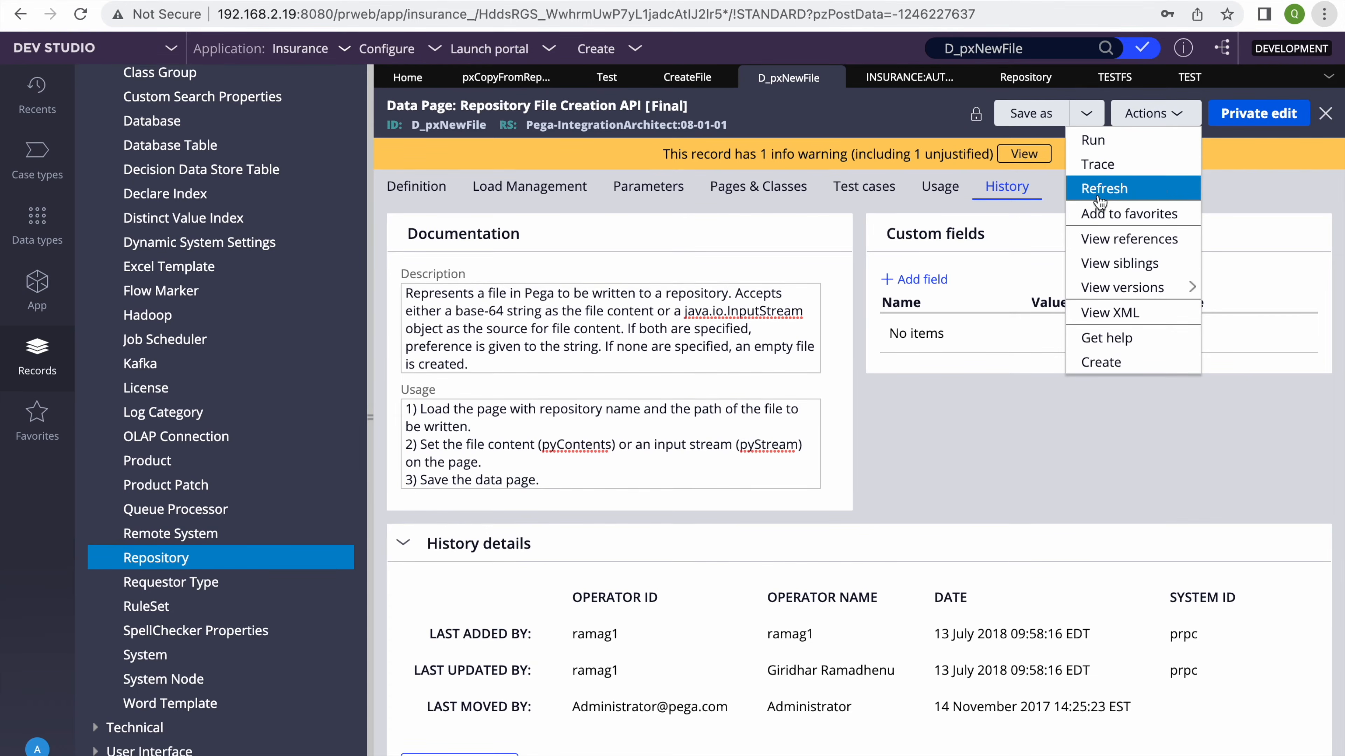
left_click(1112, 241)
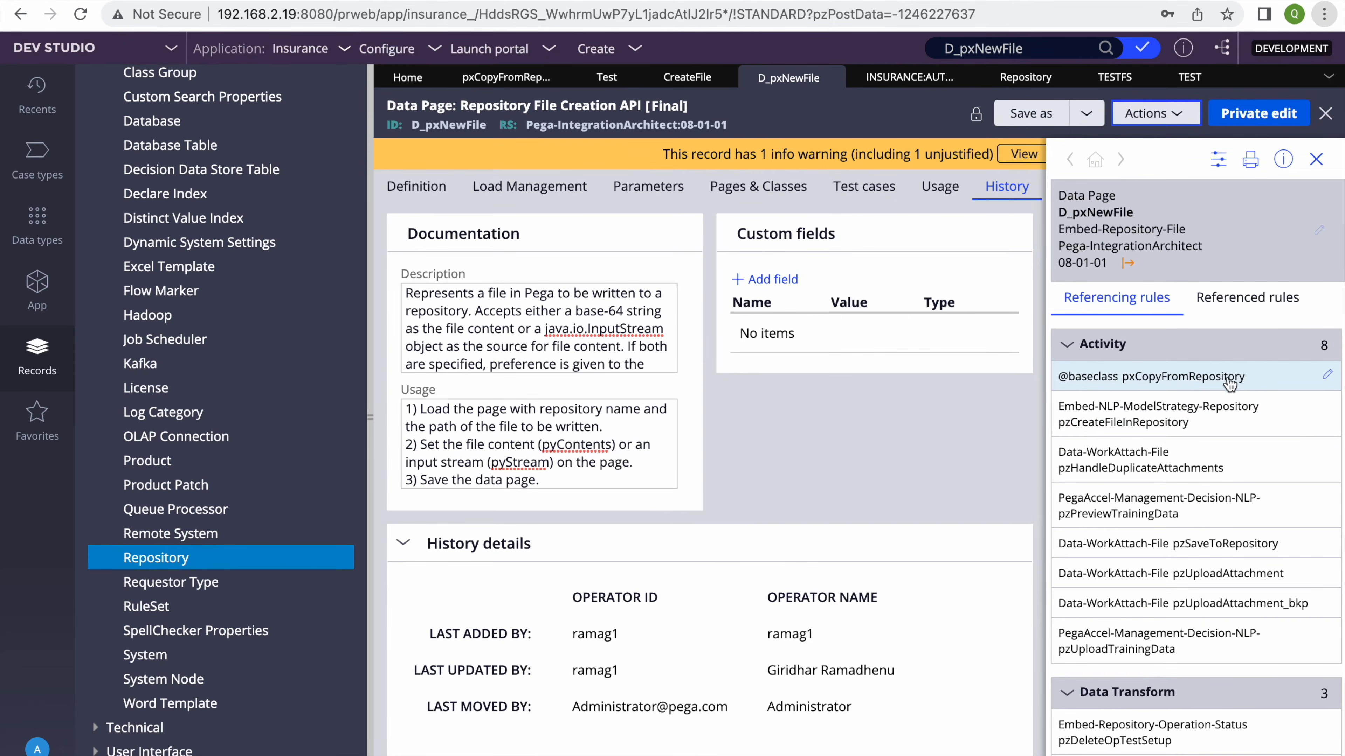
left_click(1327, 374)
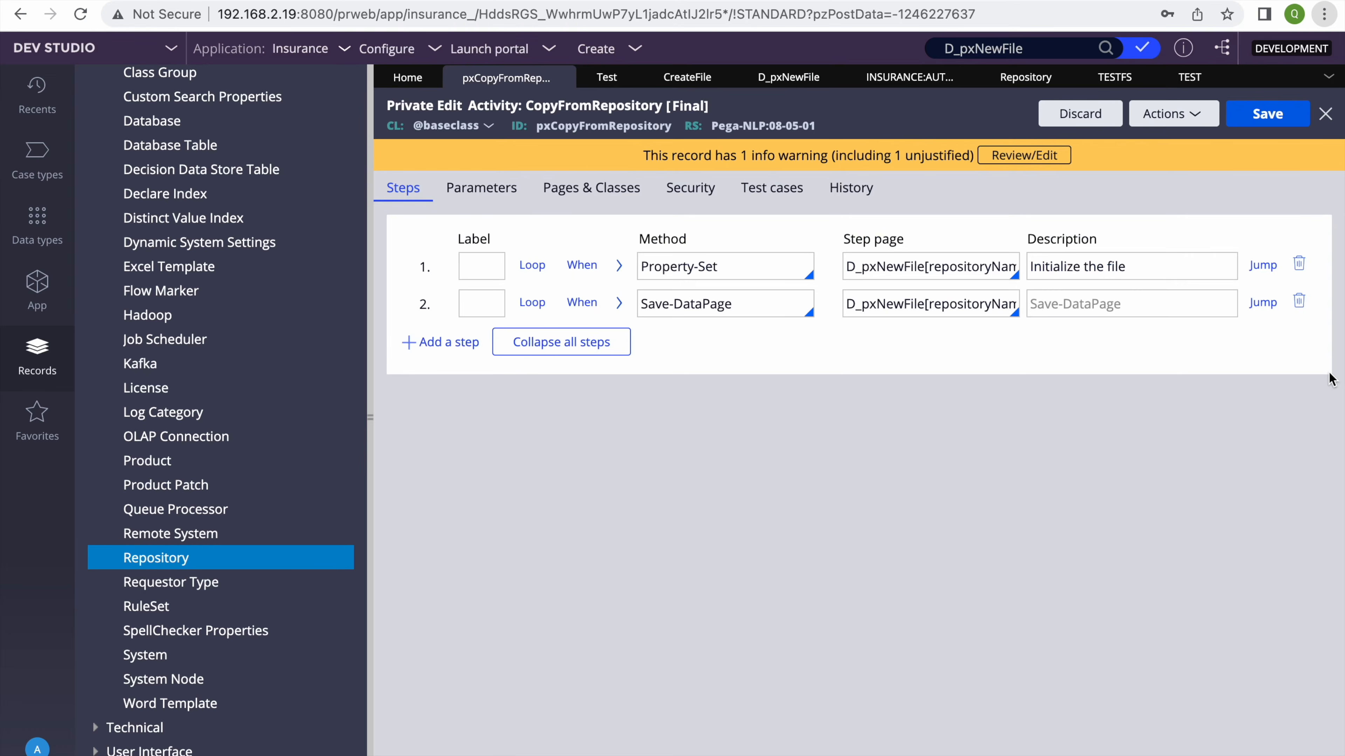
Open the 08-05-01 version that pxCopyFromRepository was checked out from, widen the work area and examine the activity's steps
left_click(1171, 118)
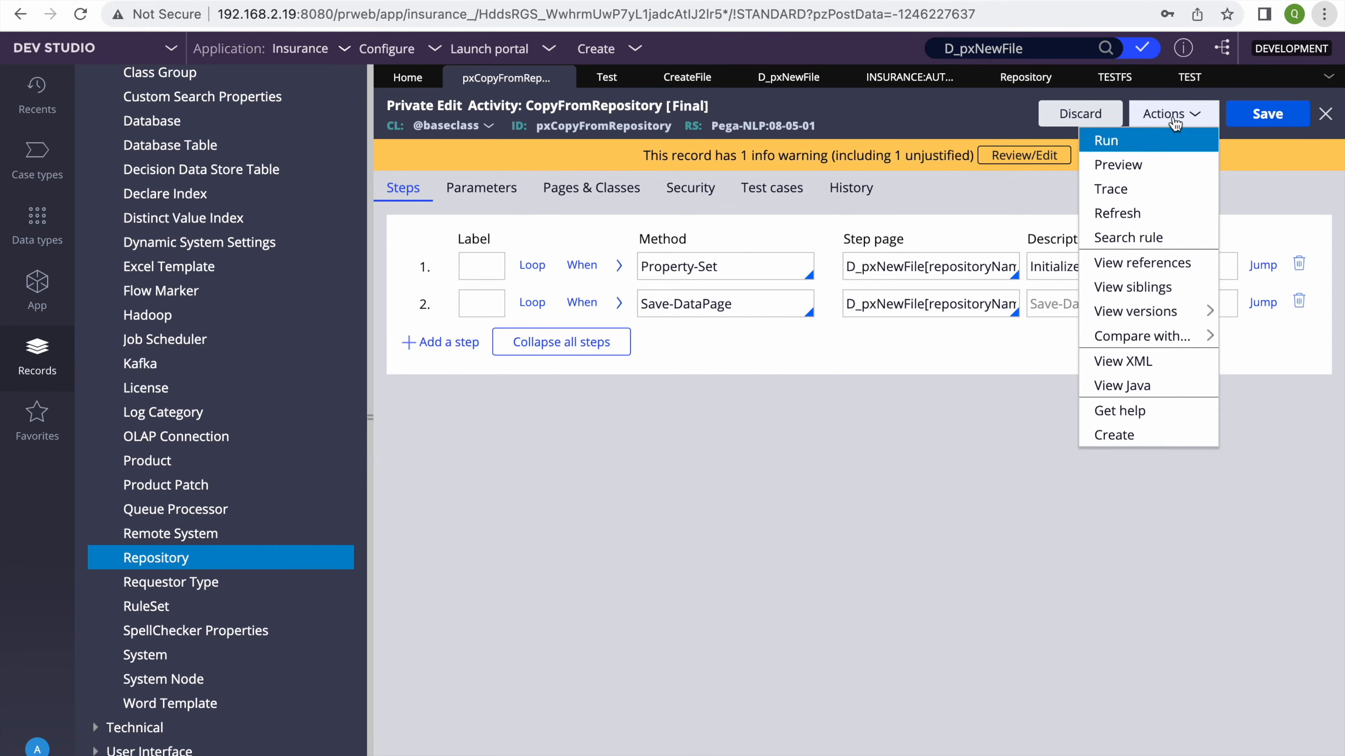
mouse_move(1122, 318)
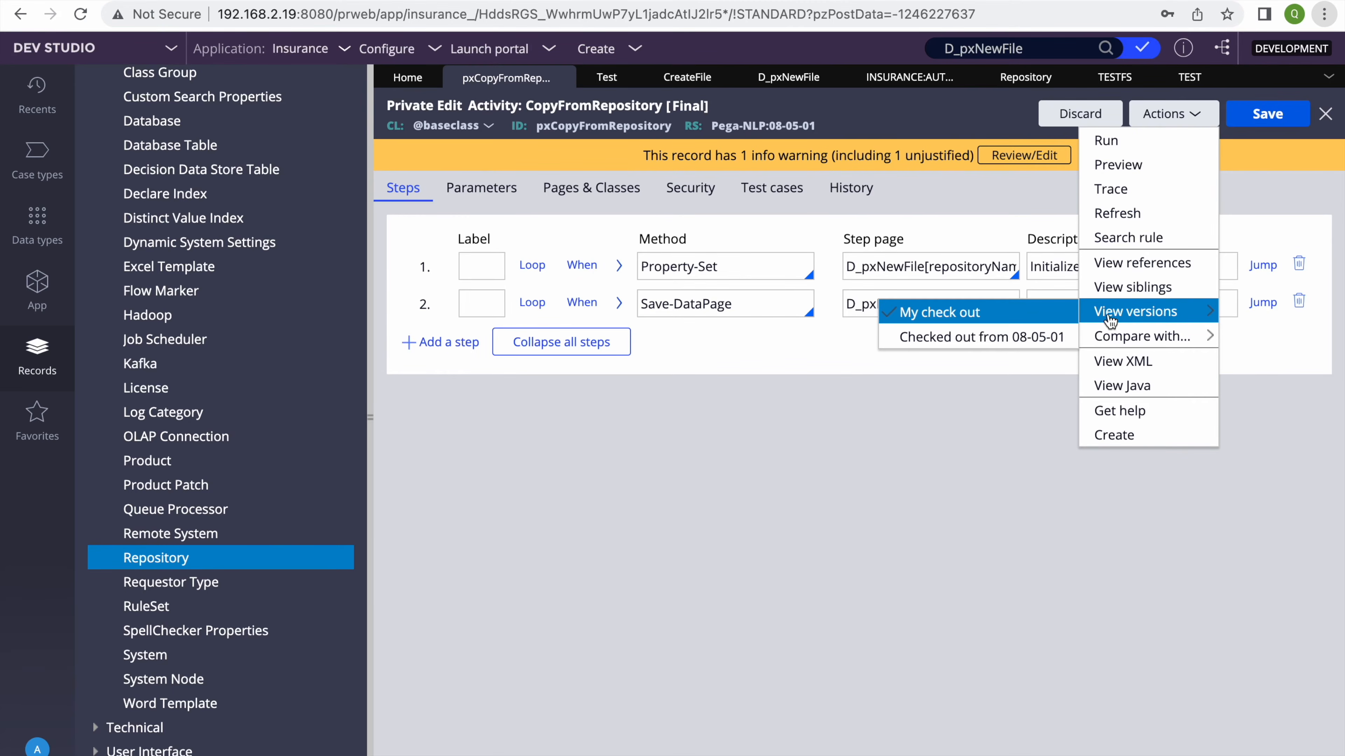
left_click(988, 333)
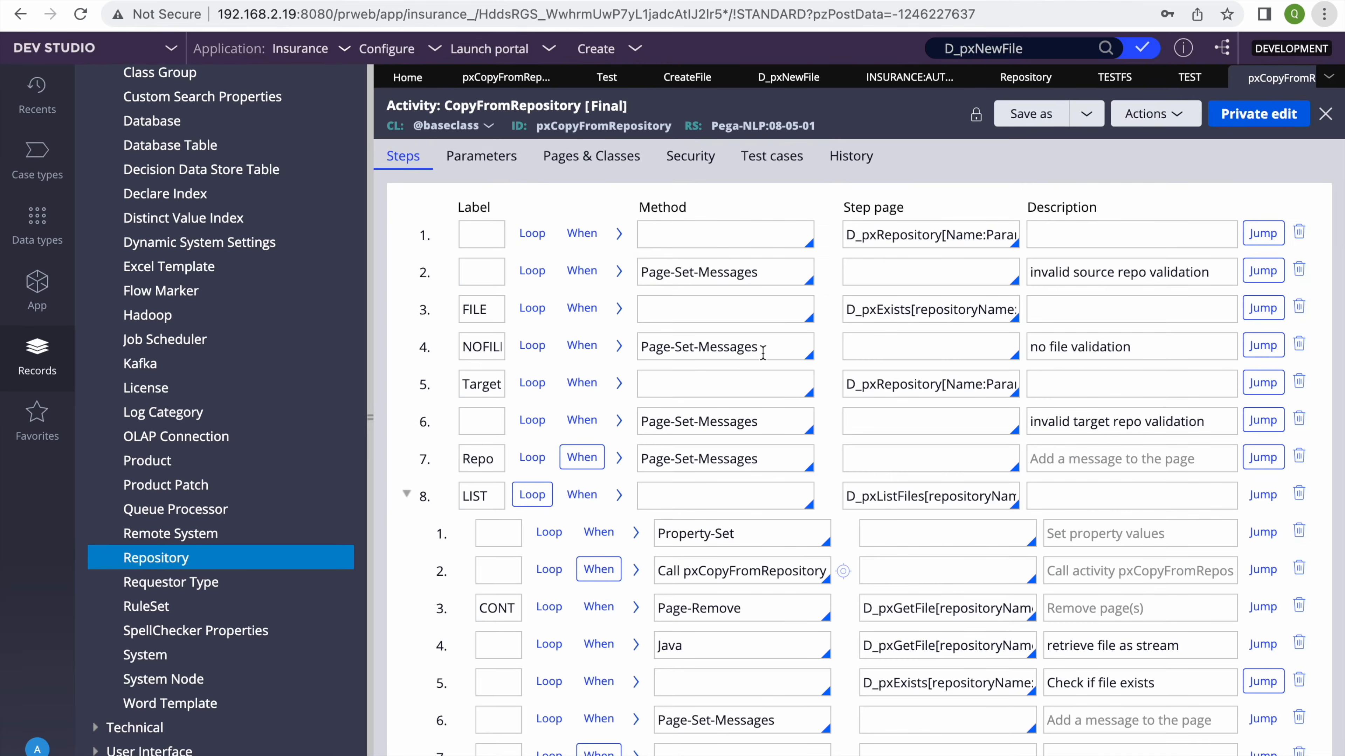
double_click(601, 125)
left_click_drag(370, 403, 62, 383)
scroll(525, 402, "down", 5)
scroll(524, 402, "up", 5)
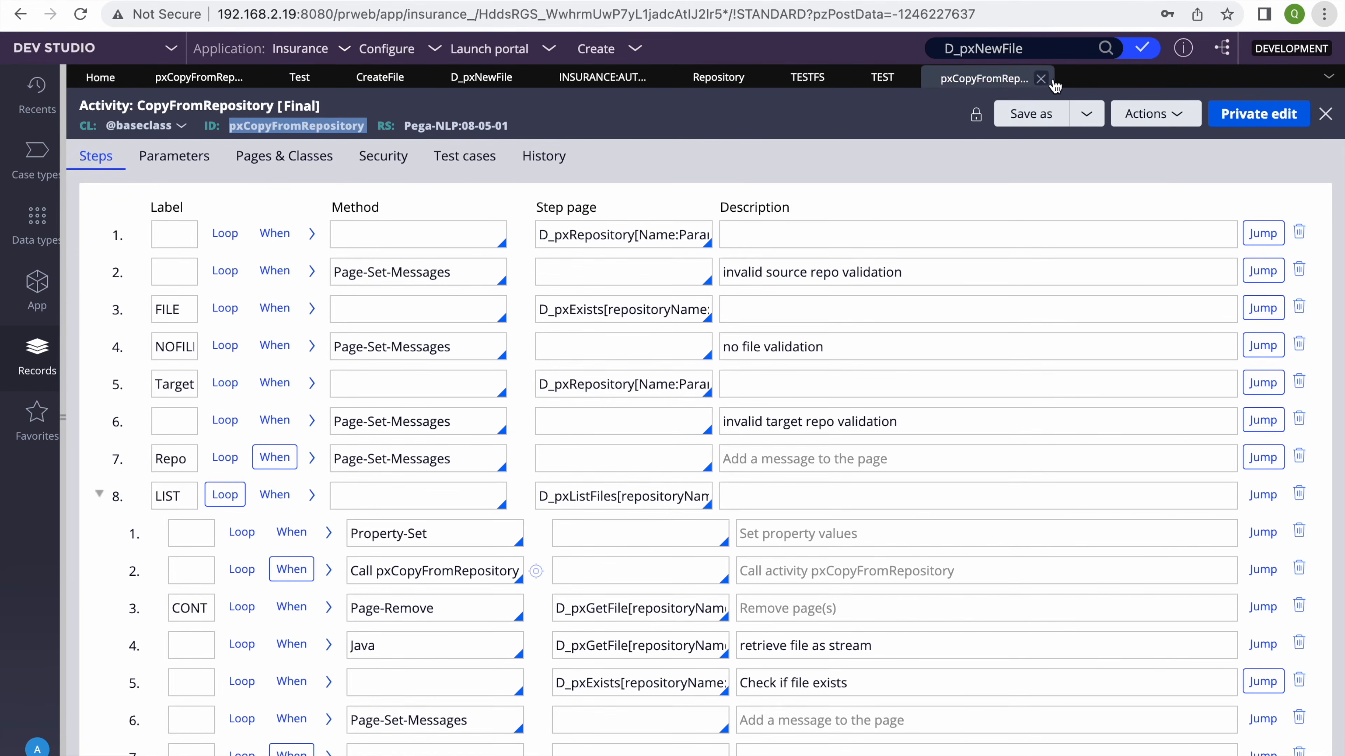
Close the original pxCopyFromRepository activity and the Test repository, and return to D_pxNewFile
left_click(1041, 78)
left_click(905, 78)
left_click(499, 78)
Examine the D_pxNewFile usage instructions for setting the file content through pyContents
left_click(332, 446)
double_click(333, 445)
triple_click(332, 447)
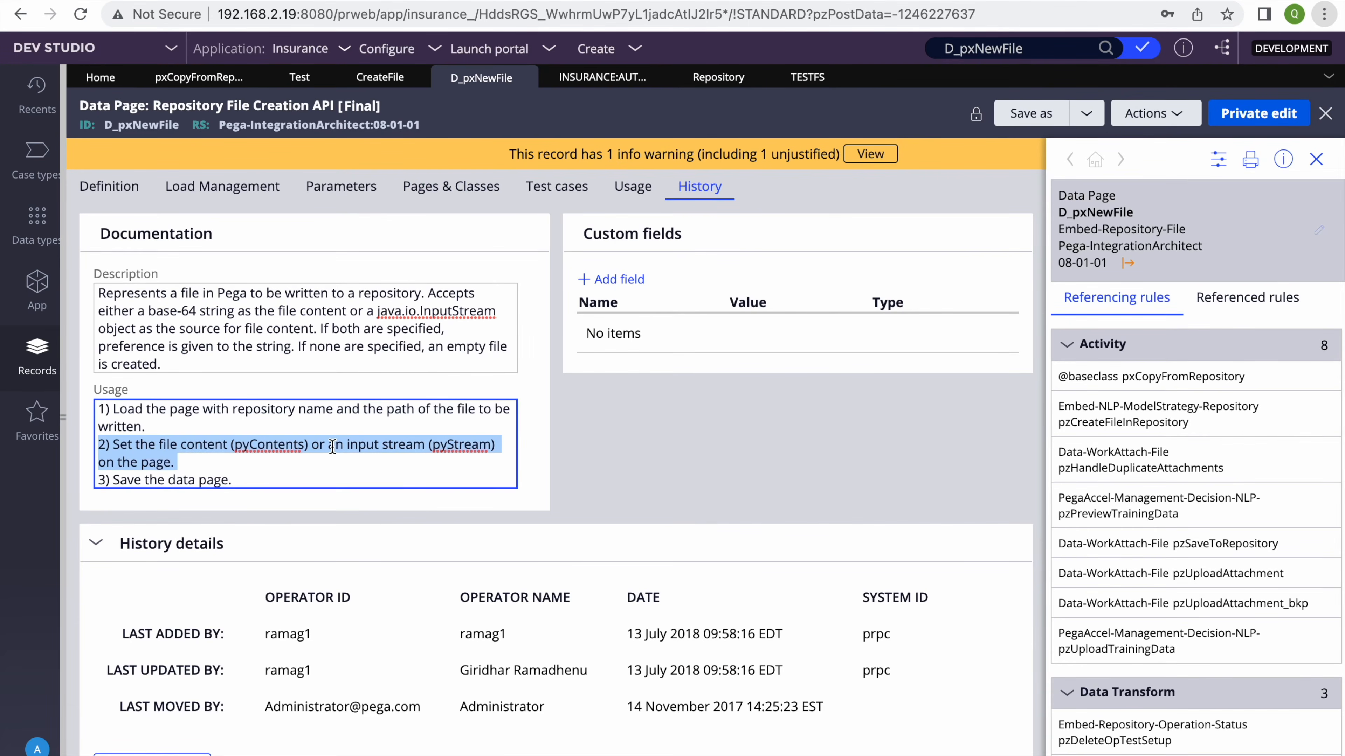
left_click(233, 446)
left_click(173, 422)
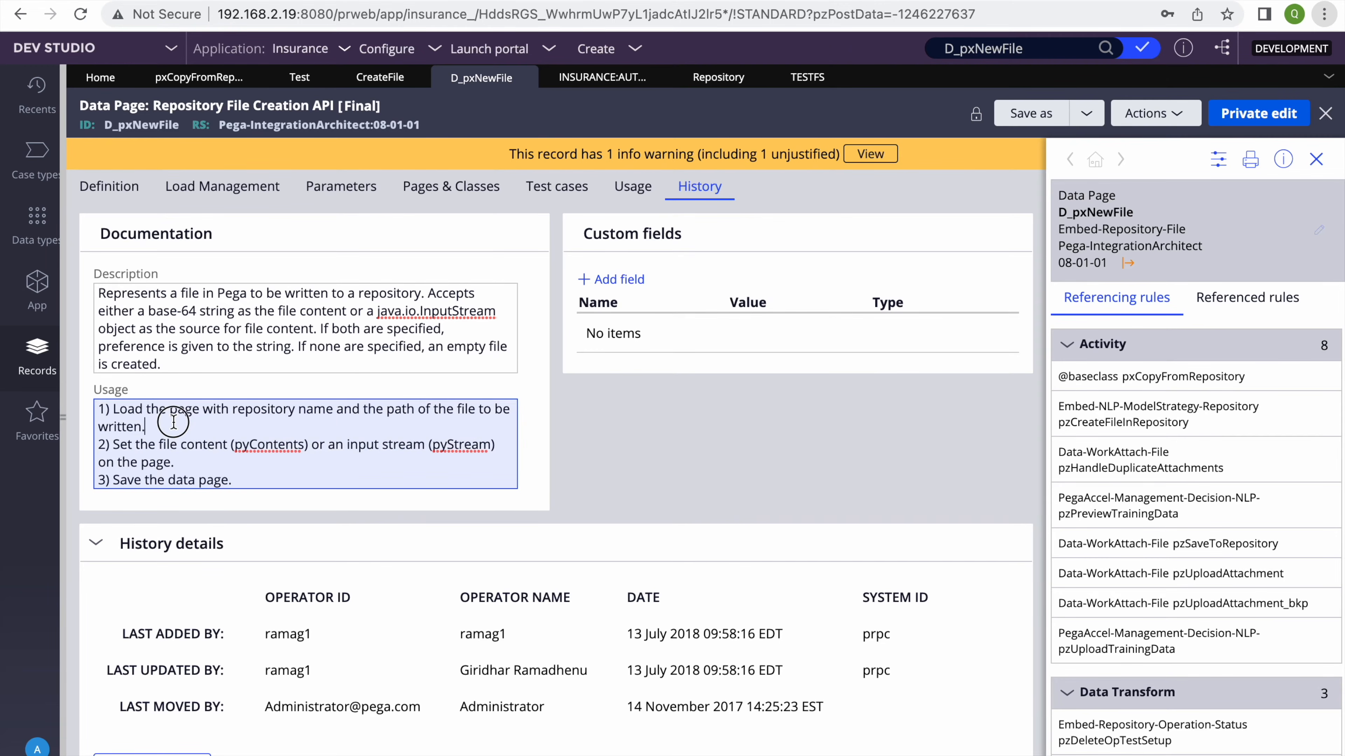
left_click(156, 429)
double_click(266, 449)
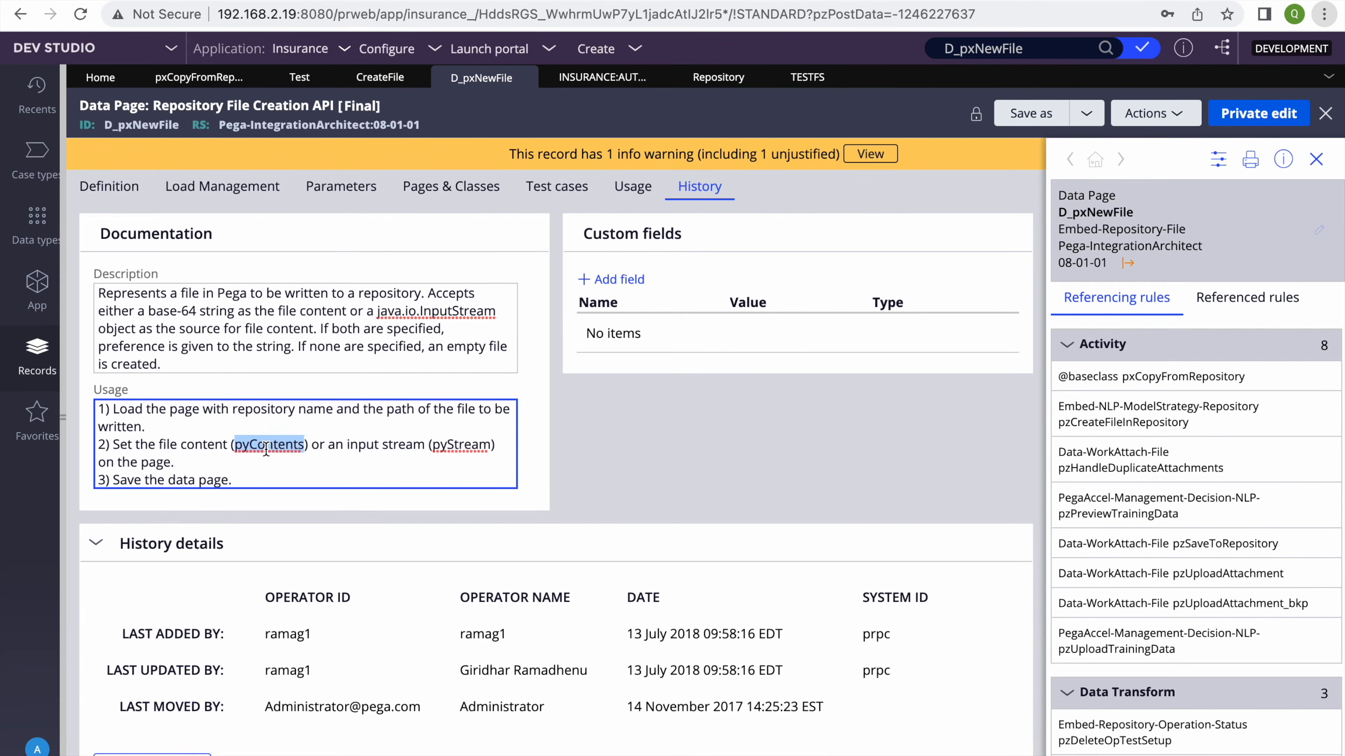
left_click(297, 460)
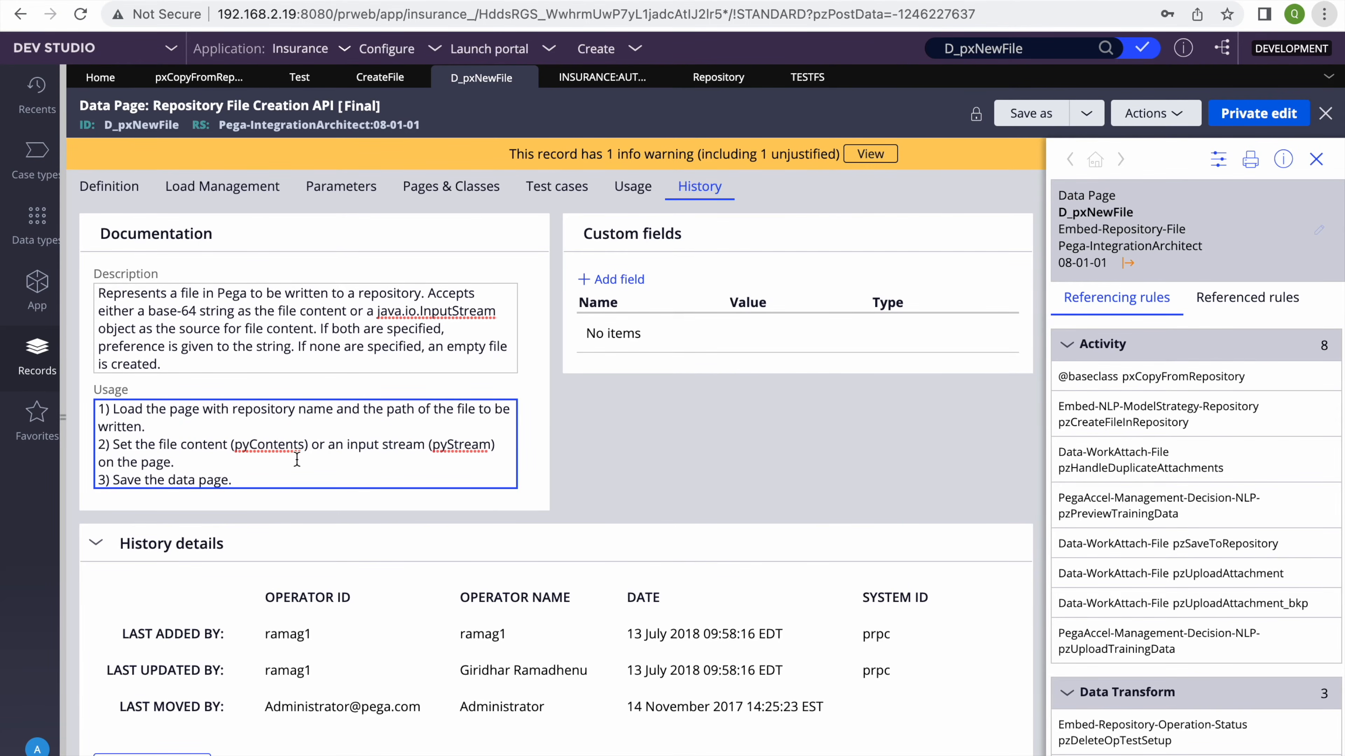
double_click(271, 448)
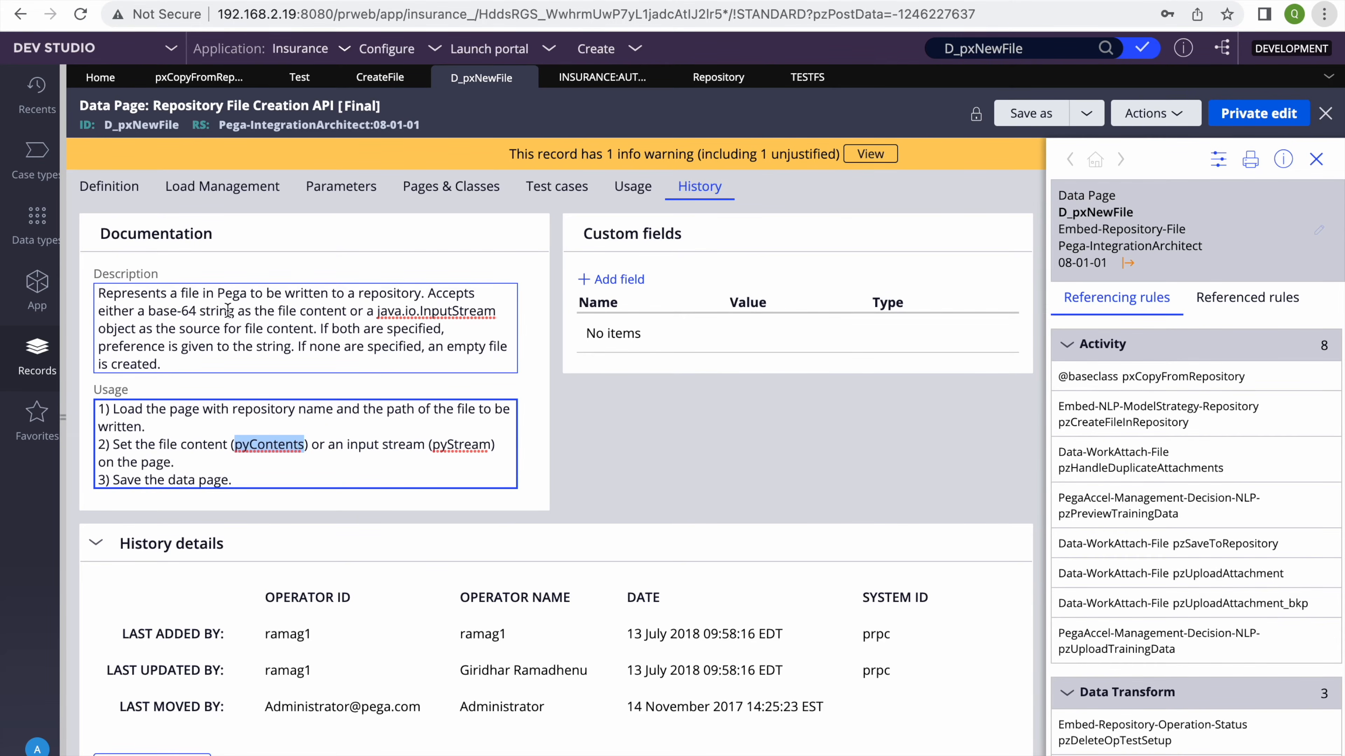
Examine the D_pxNewFile documentation on passing file content as a base-64 string in pyContents or an input stream in pyStream
left_click_drag(236, 311, 149, 315)
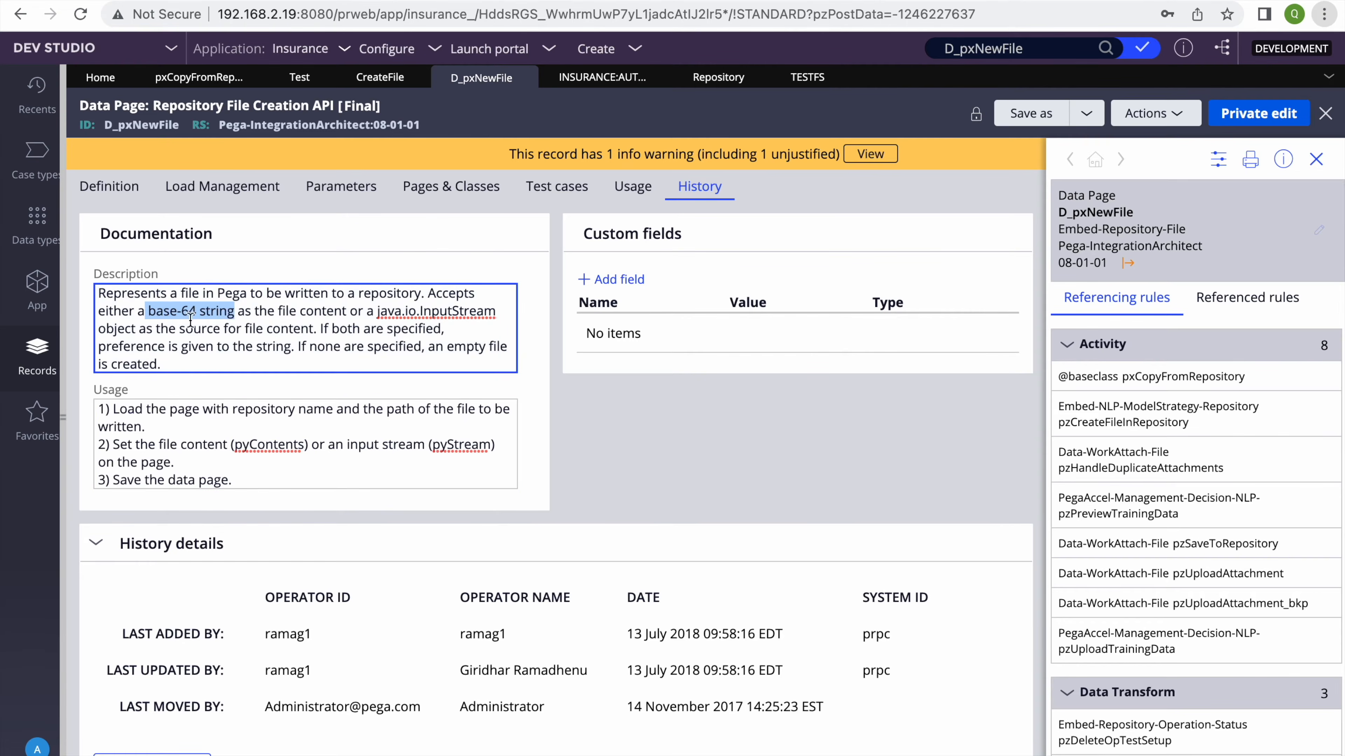
double_click(258, 448)
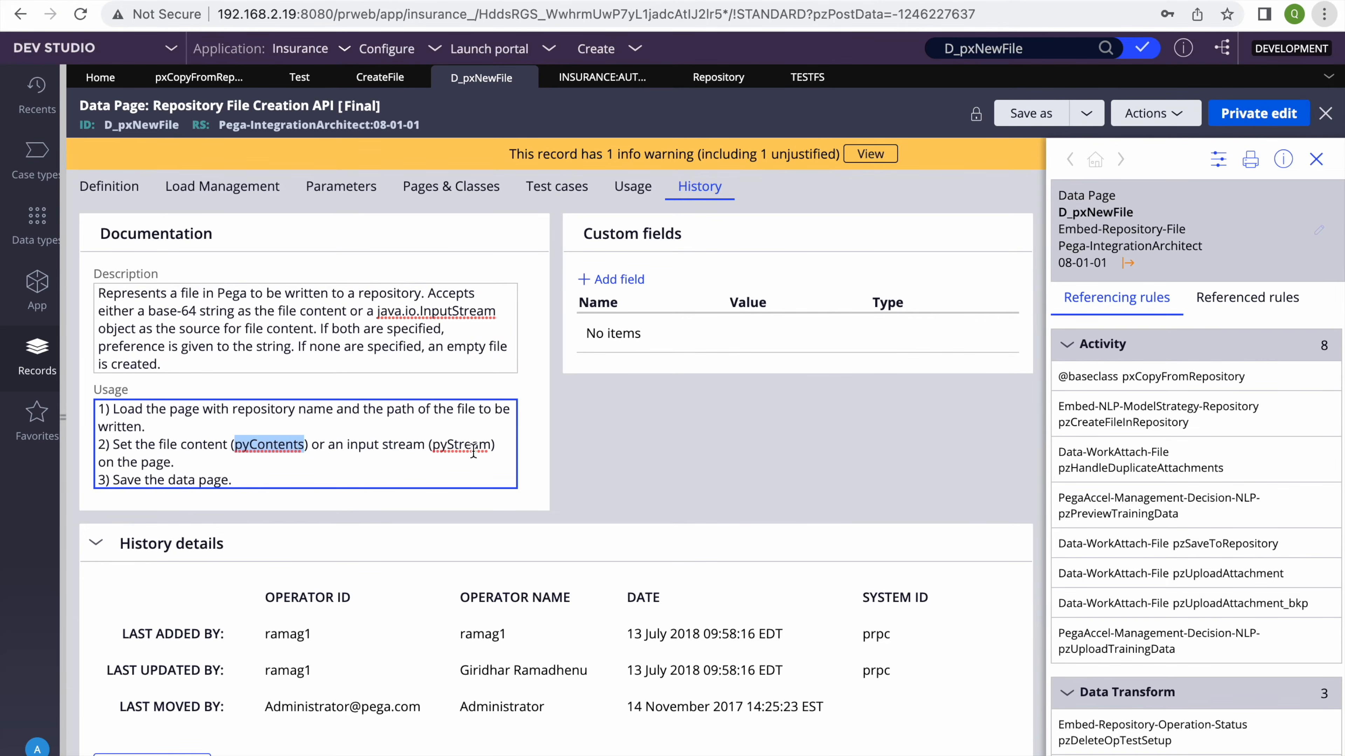
double_click(456, 444)
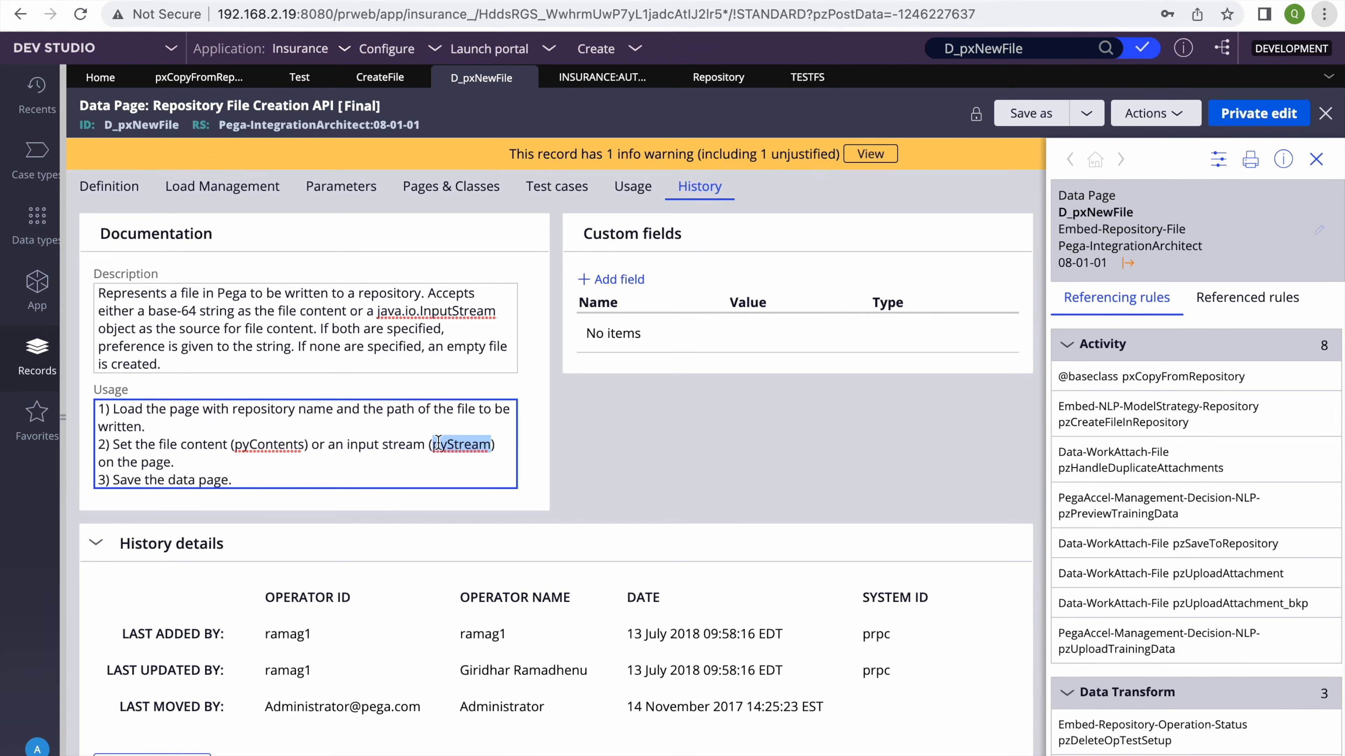
double_click(246, 448)
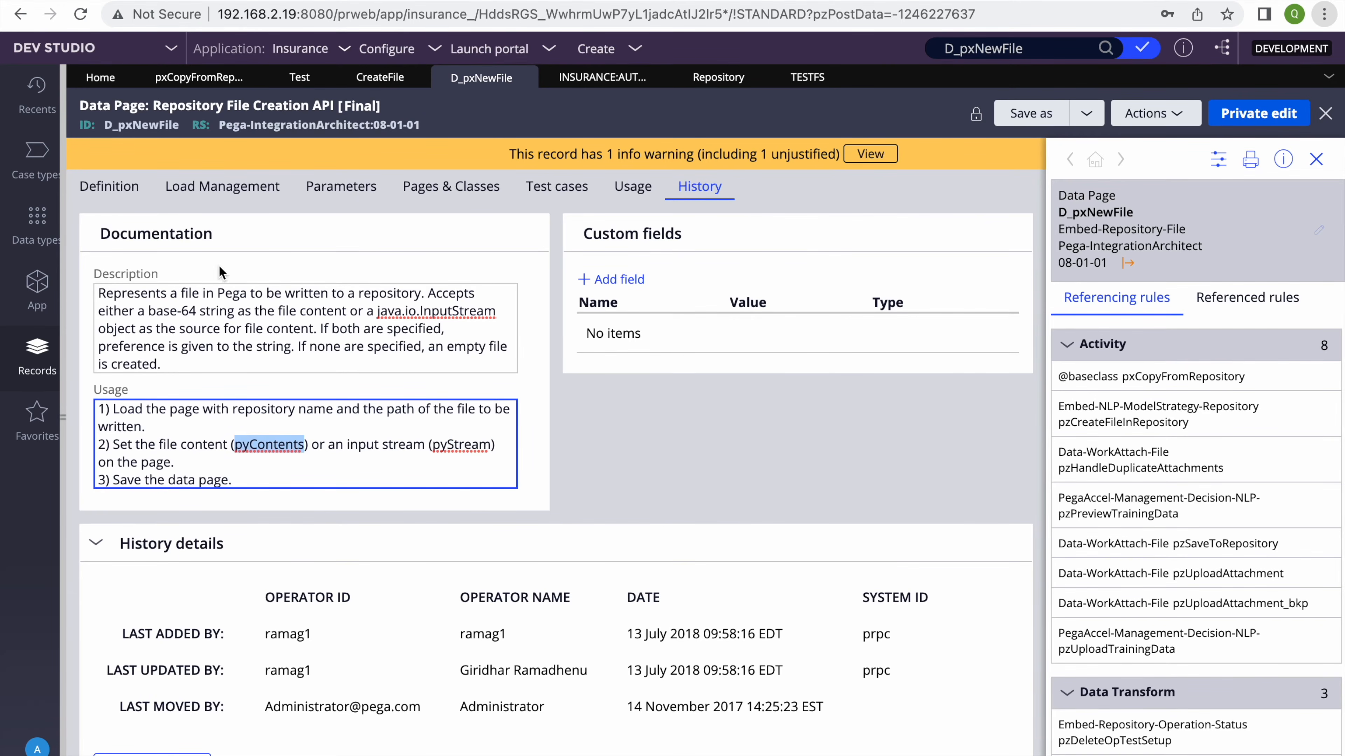
double_click(481, 446)
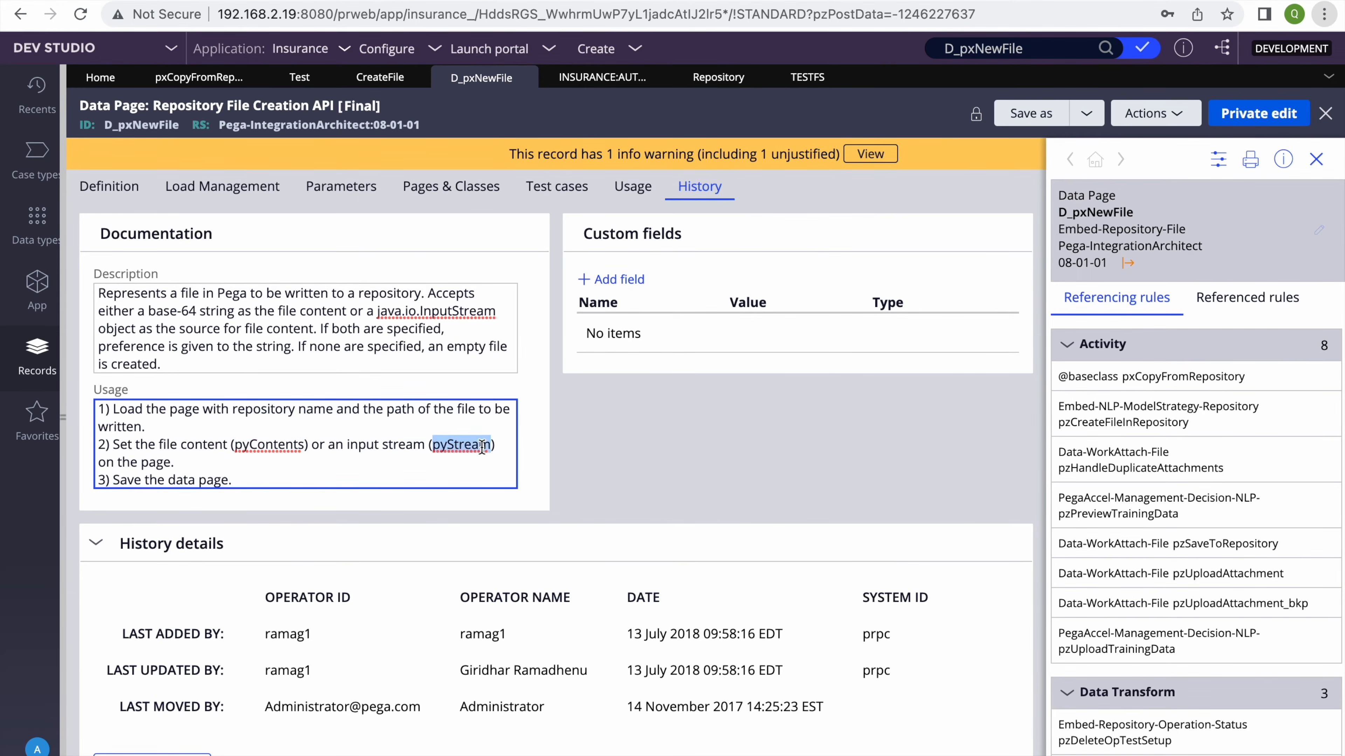
Close the D_pxNewFile references and start a new Activity rule
left_click(1316, 158)
left_click(602, 52)
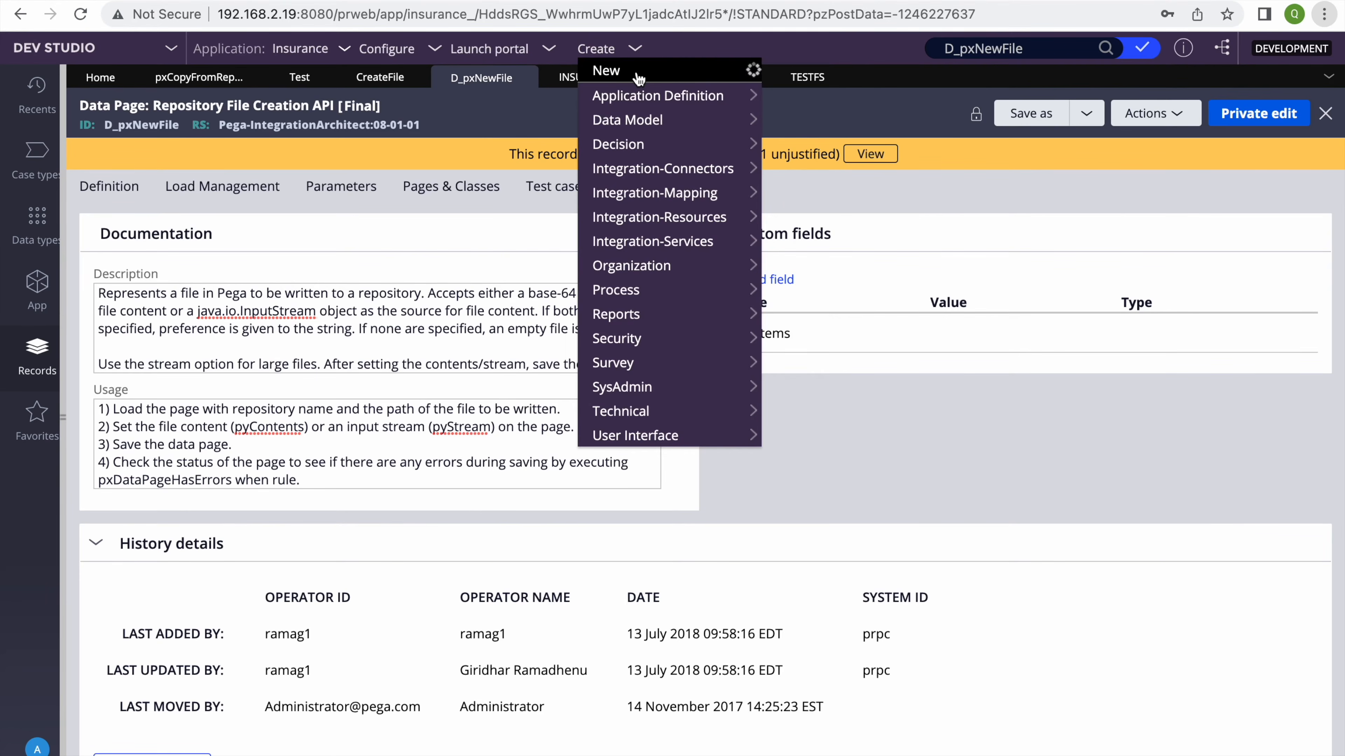
mouse_move(642, 130)
mouse_move(623, 193)
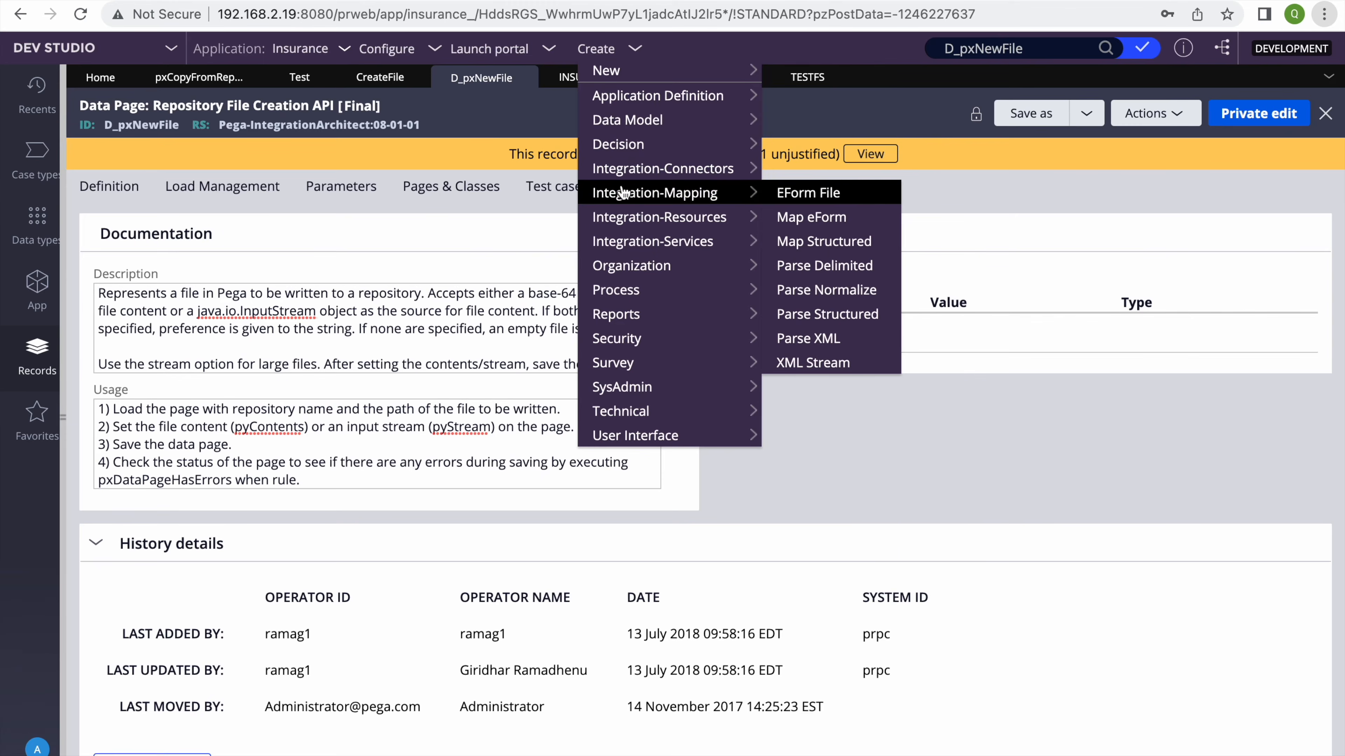
mouse_move(643, 166)
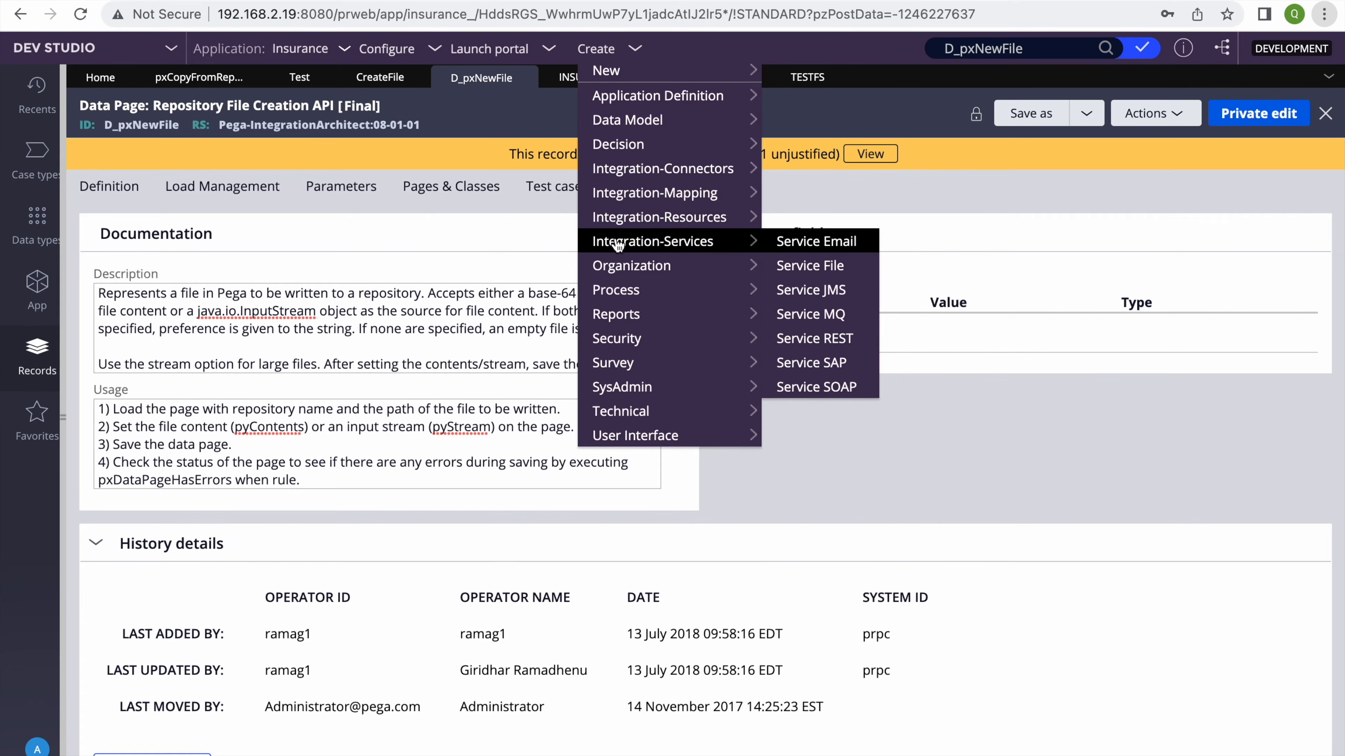
mouse_move(610, 413)
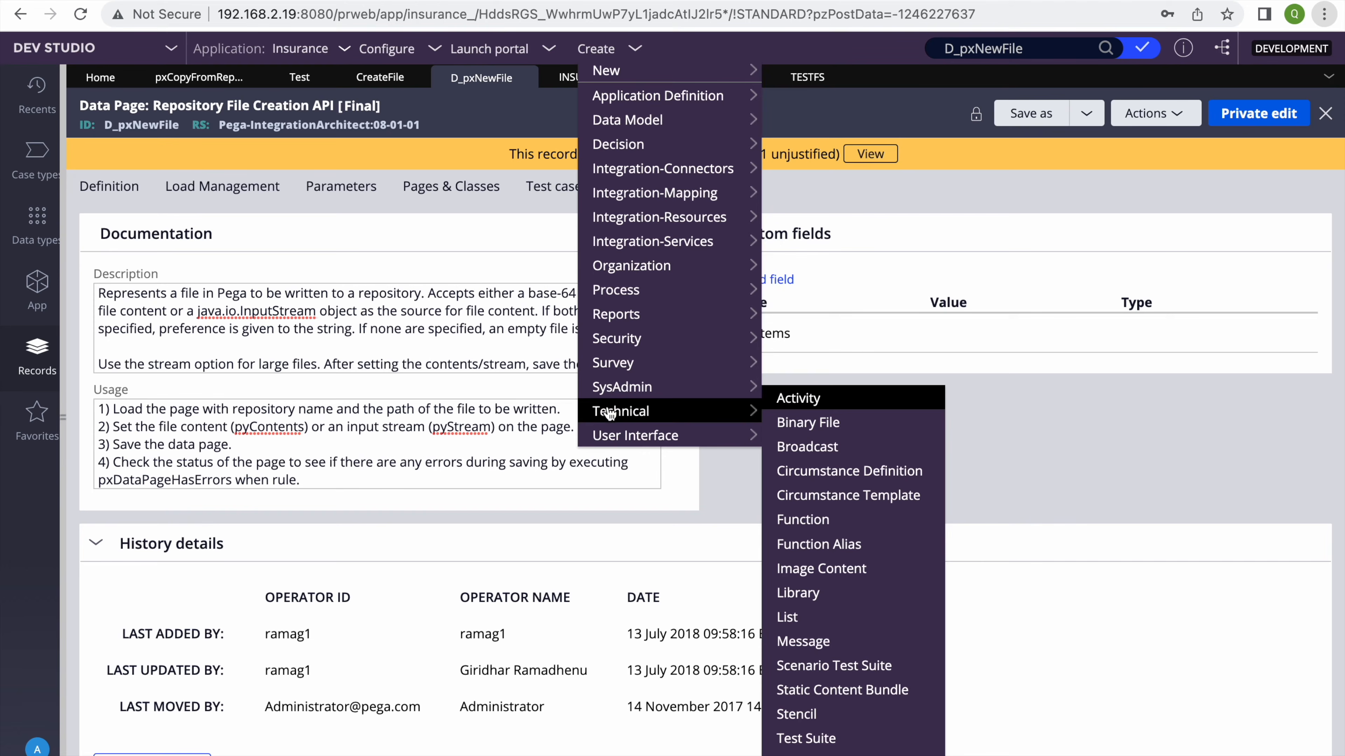
left_click(801, 397)
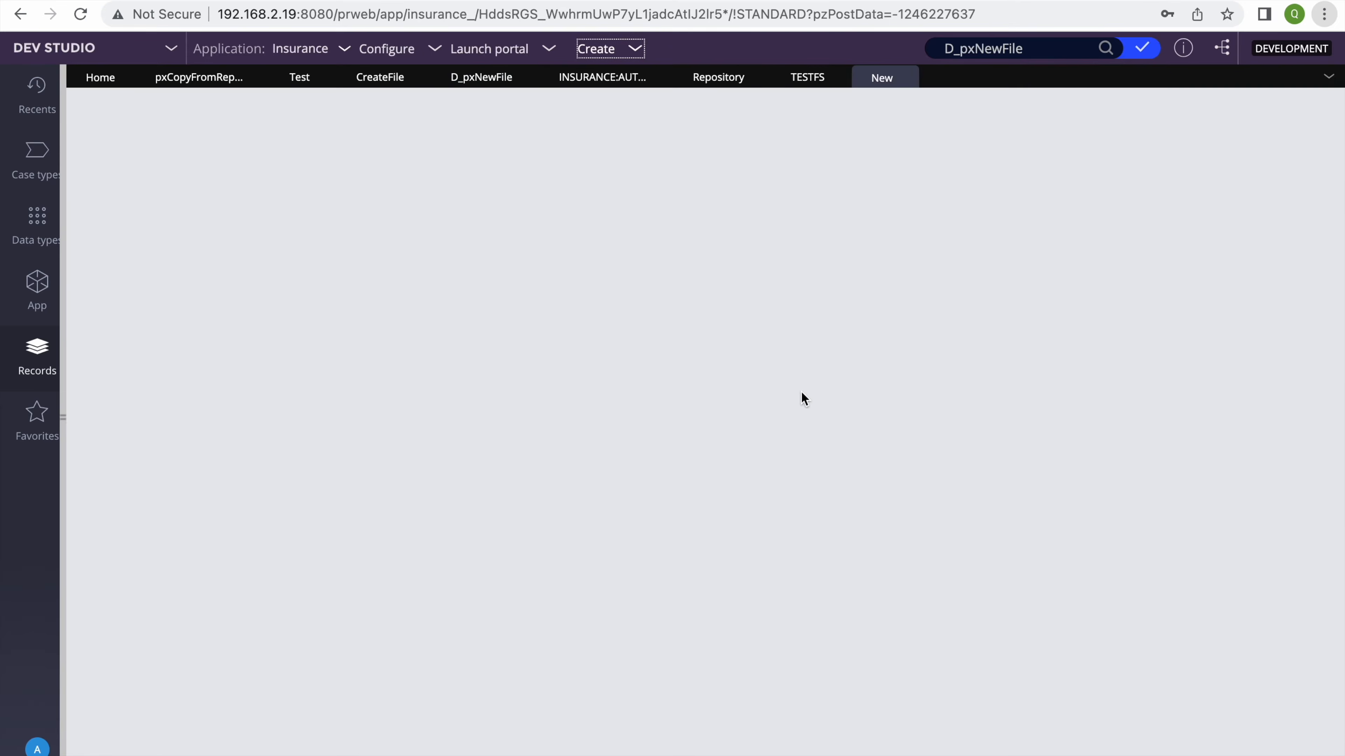
Check the second step's method in the pxCopyFromRepository activity and return to the new activity form
left_click(197, 79)
triple_click(361, 303)
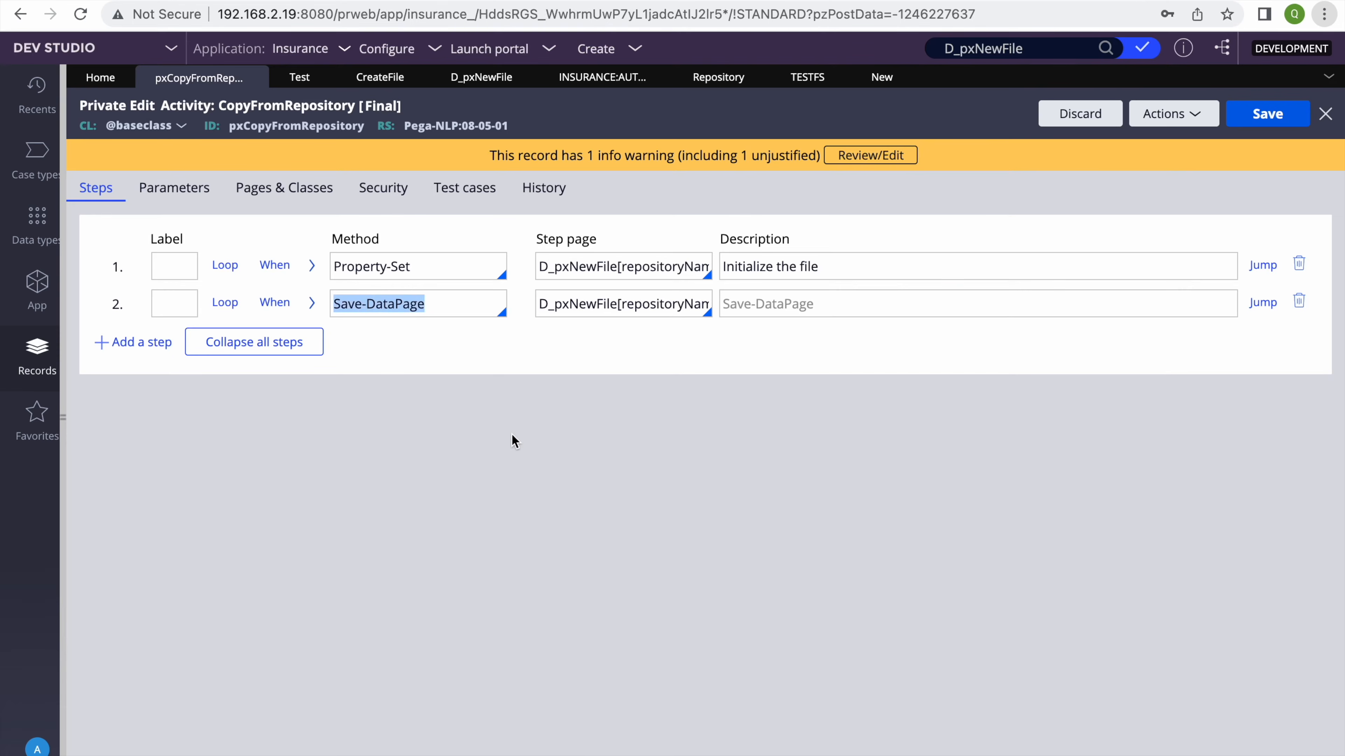
left_click(881, 78)
Label the new activity Create File and apply it to the QTM-Insurance-Work class
left_click(332, 342)
type("Create File")
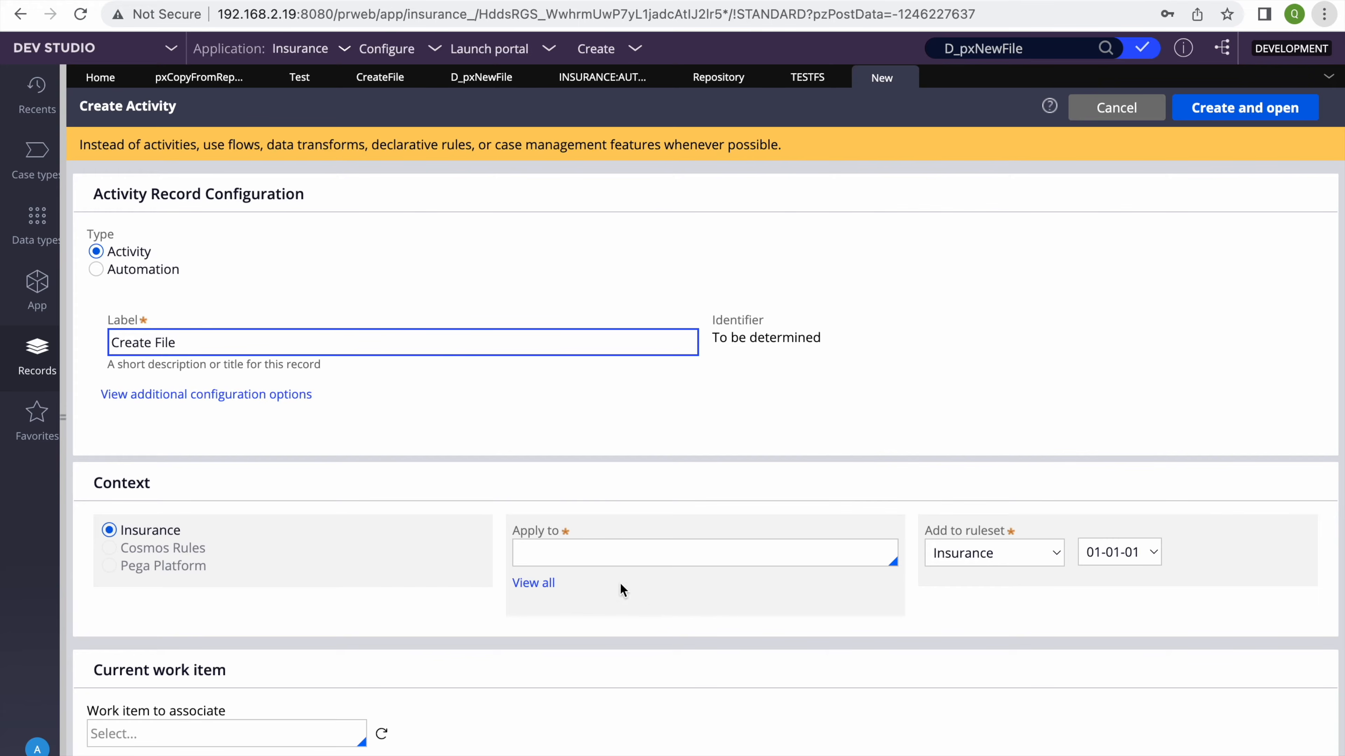
left_click(555, 549)
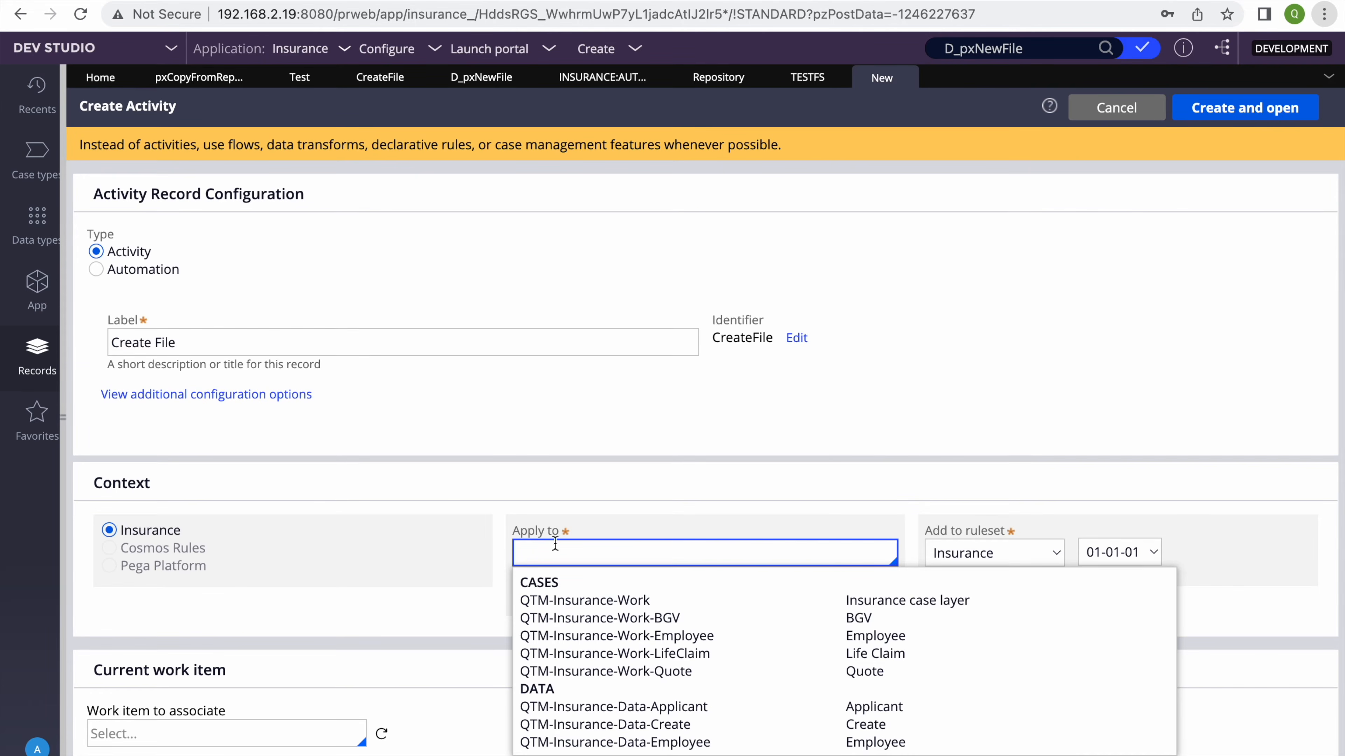
left_click(621, 602)
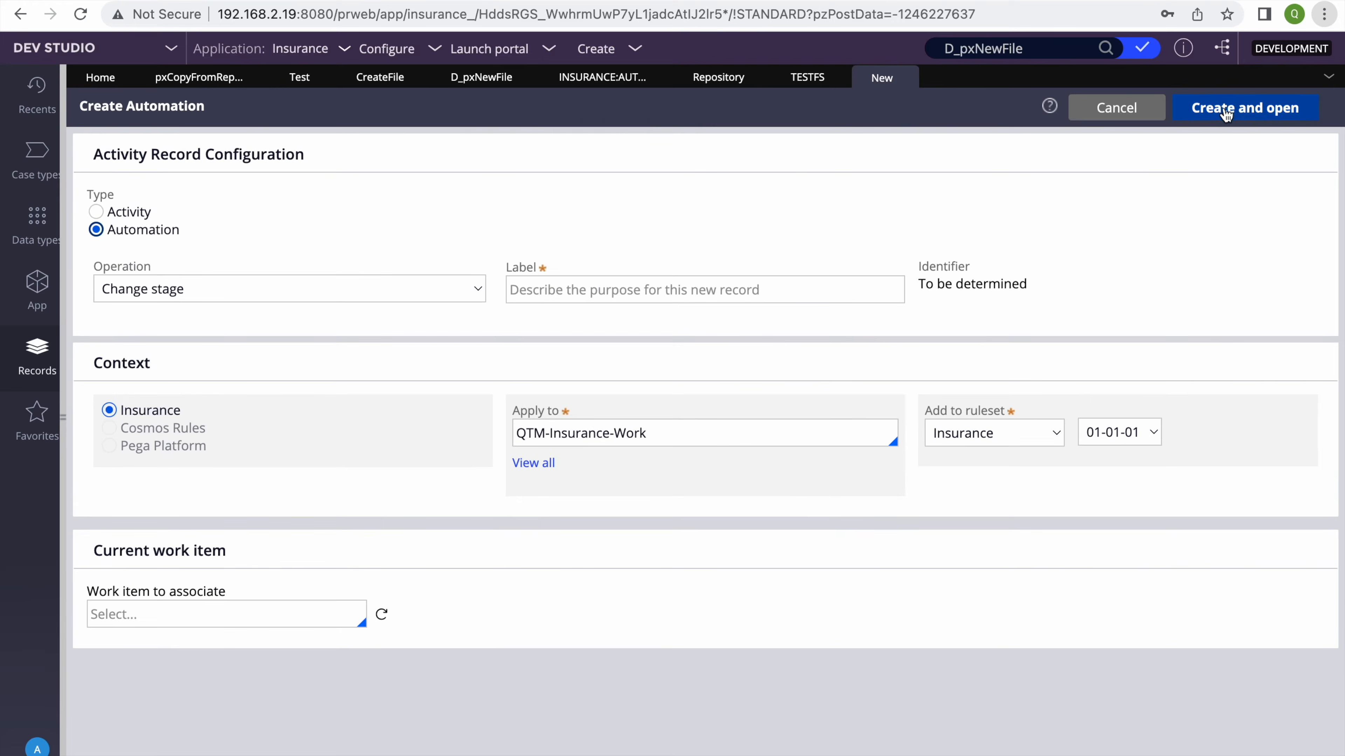
Try to create the record, set its type back to Activity and re-enter the Create File label
left_click(1227, 109)
left_click(836, 119)
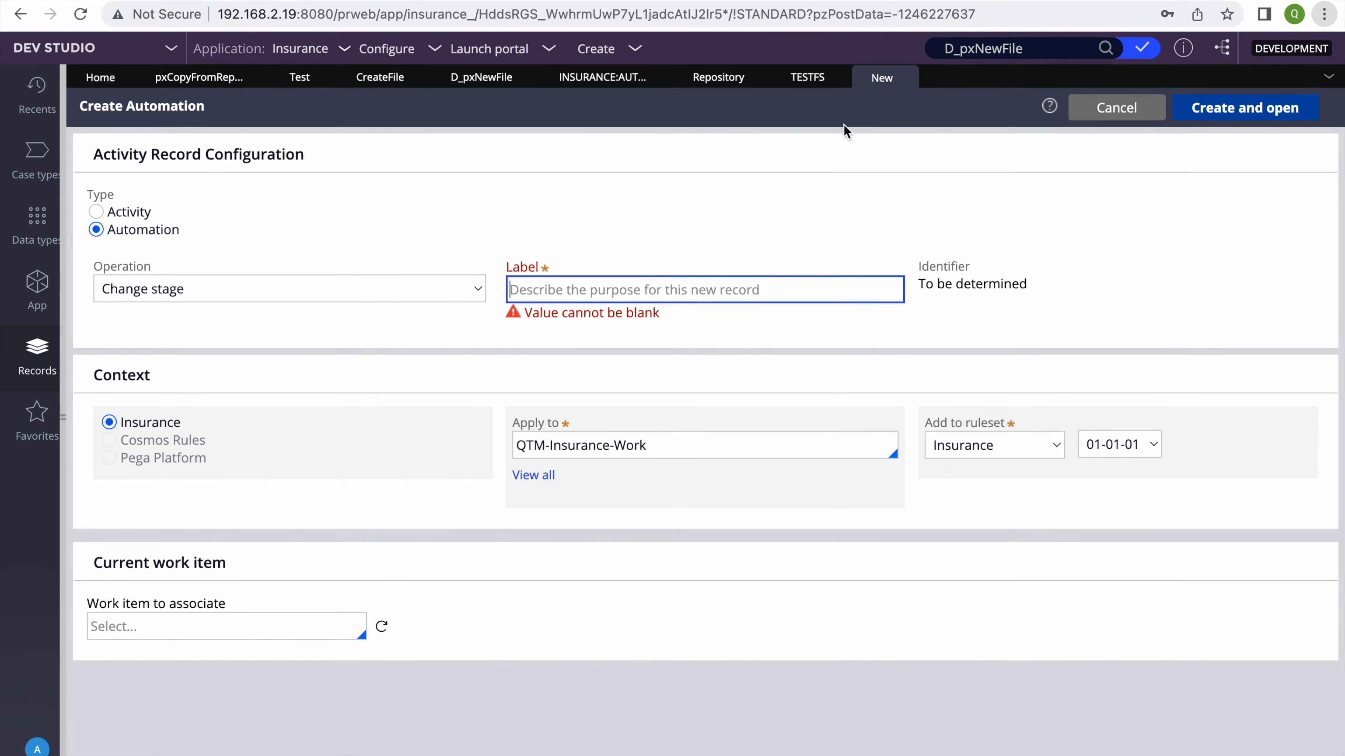
left_click(116, 214)
left_click(417, 335)
type("Create Fil")
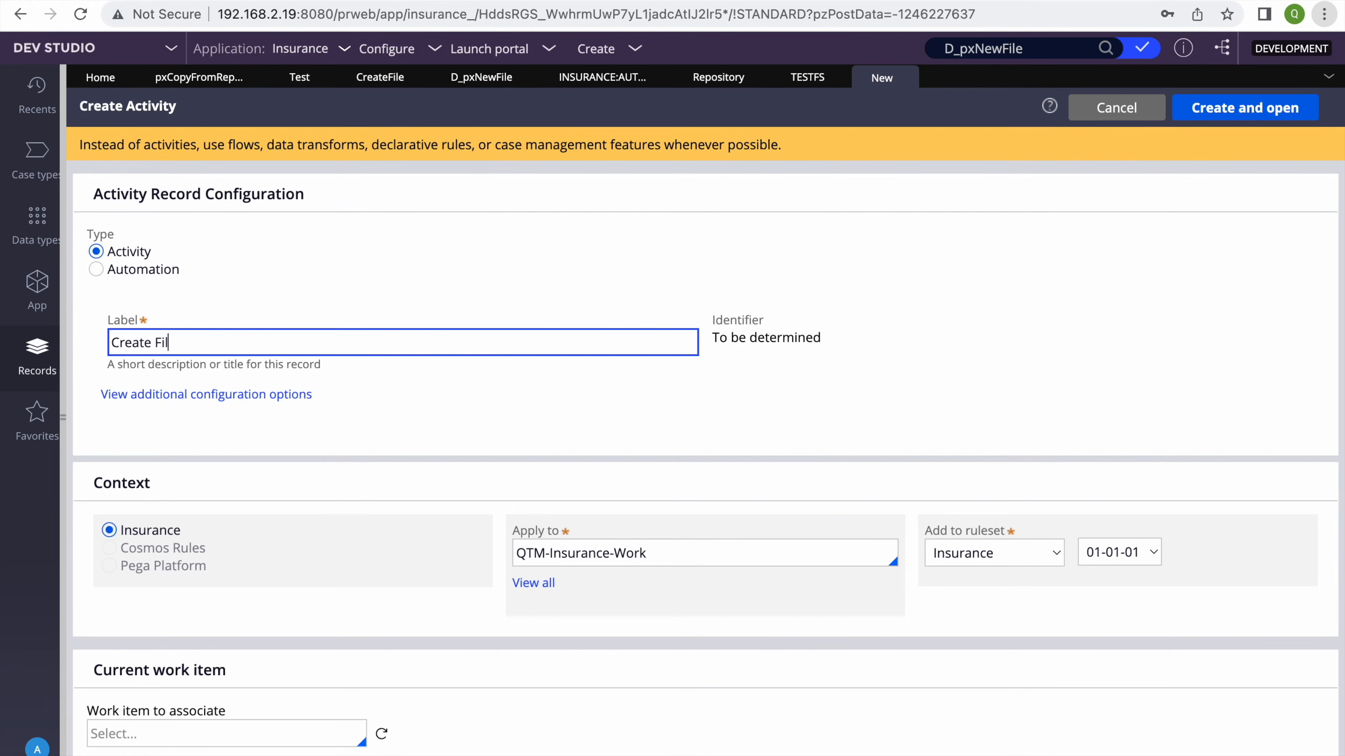
Change the activity's label to Manage File, then create and open the rule
double_click(139, 342)
key("BackSpace")
key("Delete")
type("Mangi")
key("BackSpace")
key("BackSpace")
type("age")
left_click(285, 316)
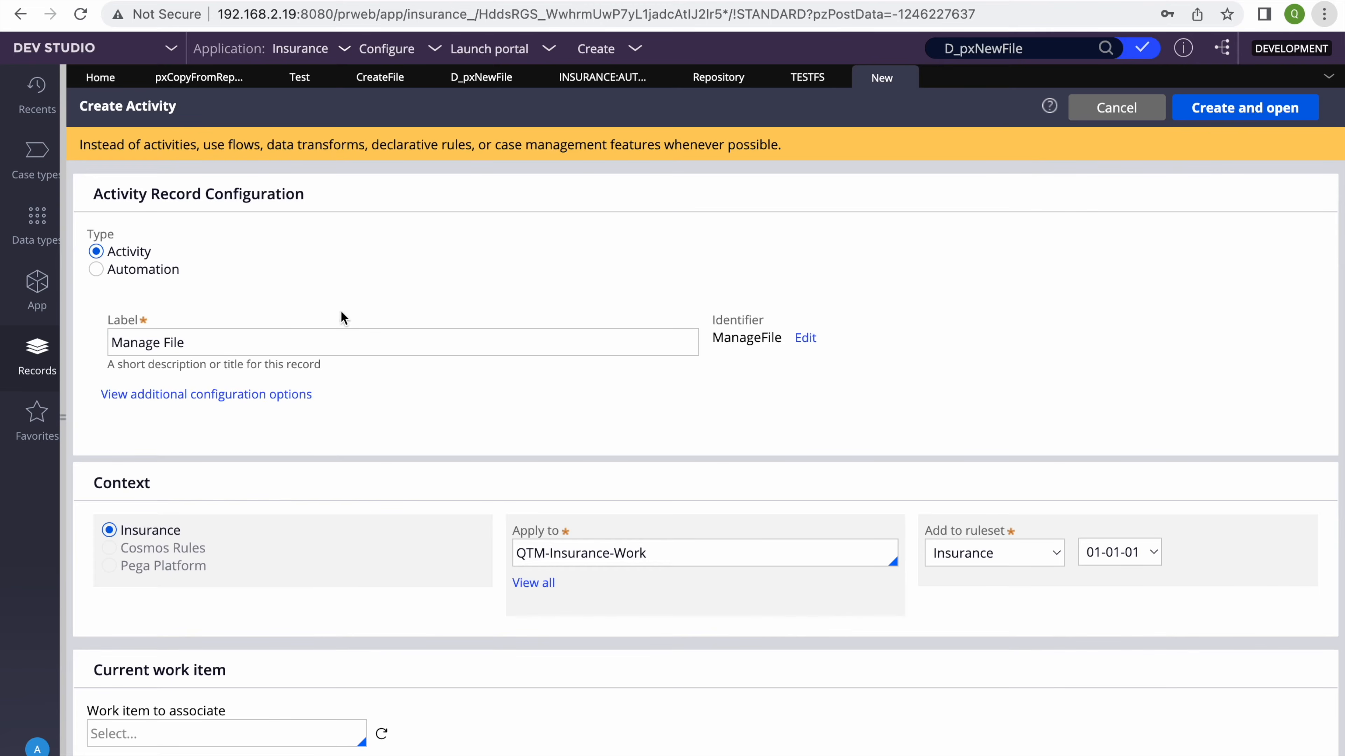
left_click(1219, 107)
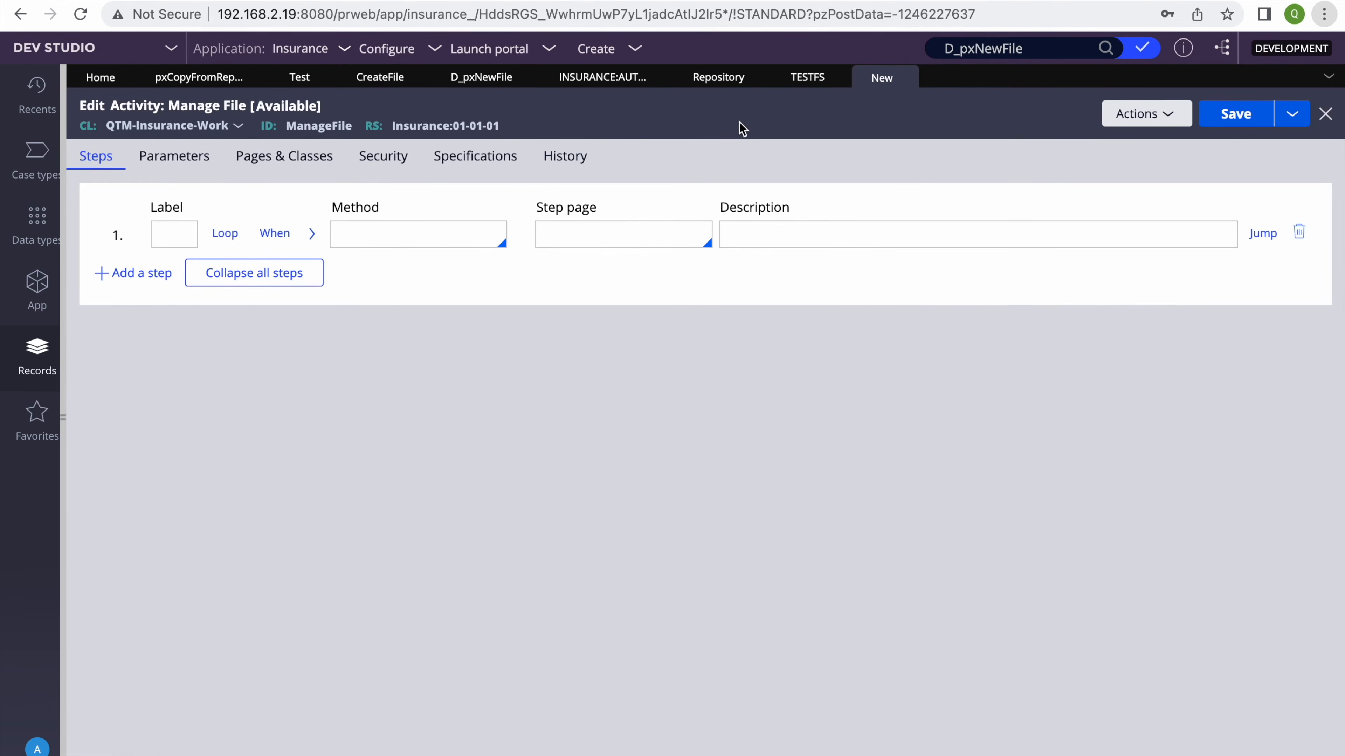
Copy the first step's D_pxNewFile step page reference from pxCopyFromRepository into step 1 of the Manage File activity
left_click(485, 77)
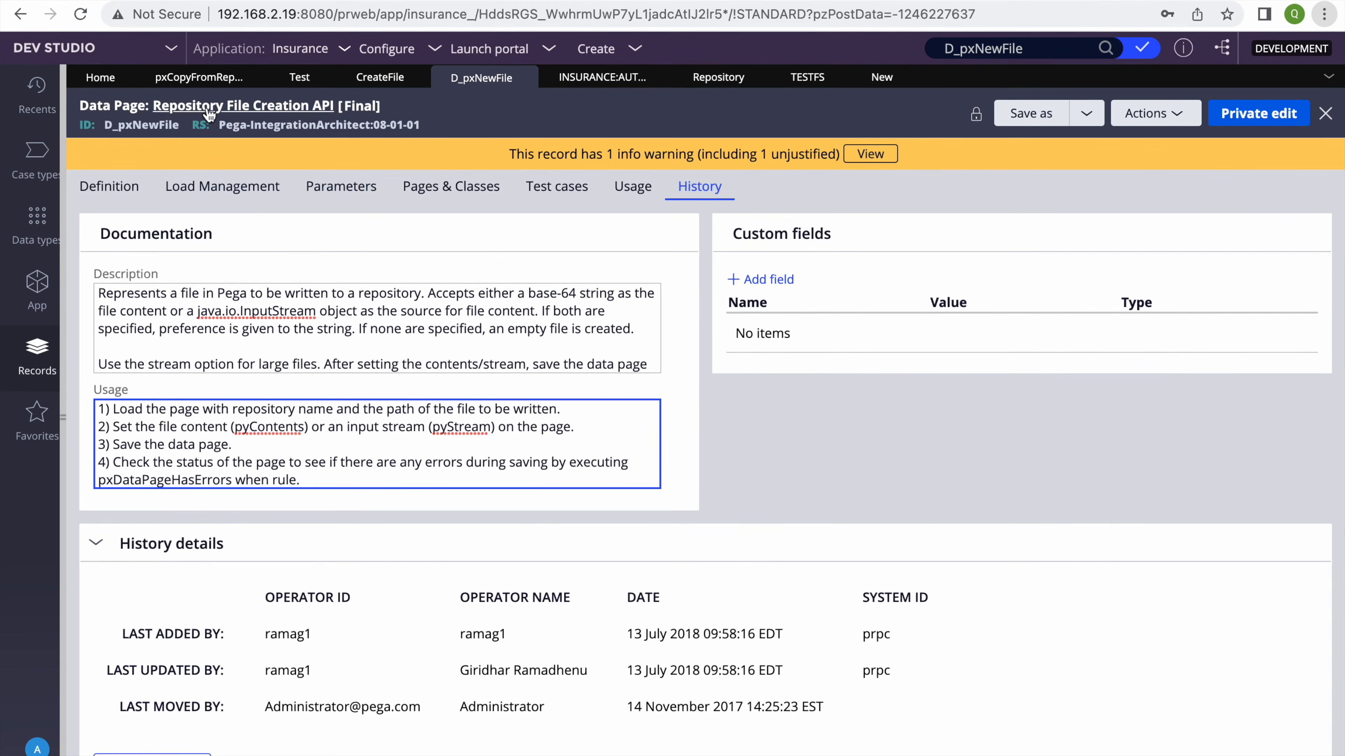
left_click(198, 77)
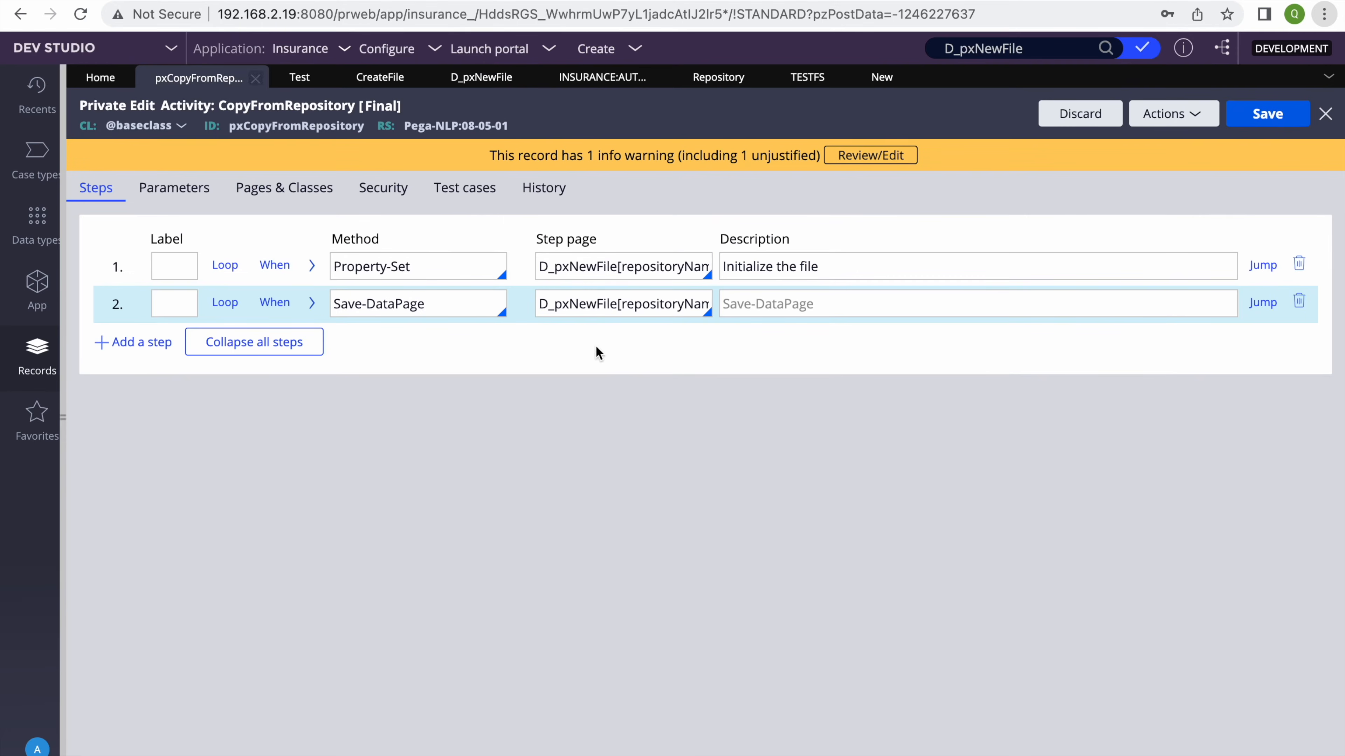
triple_click(599, 265)
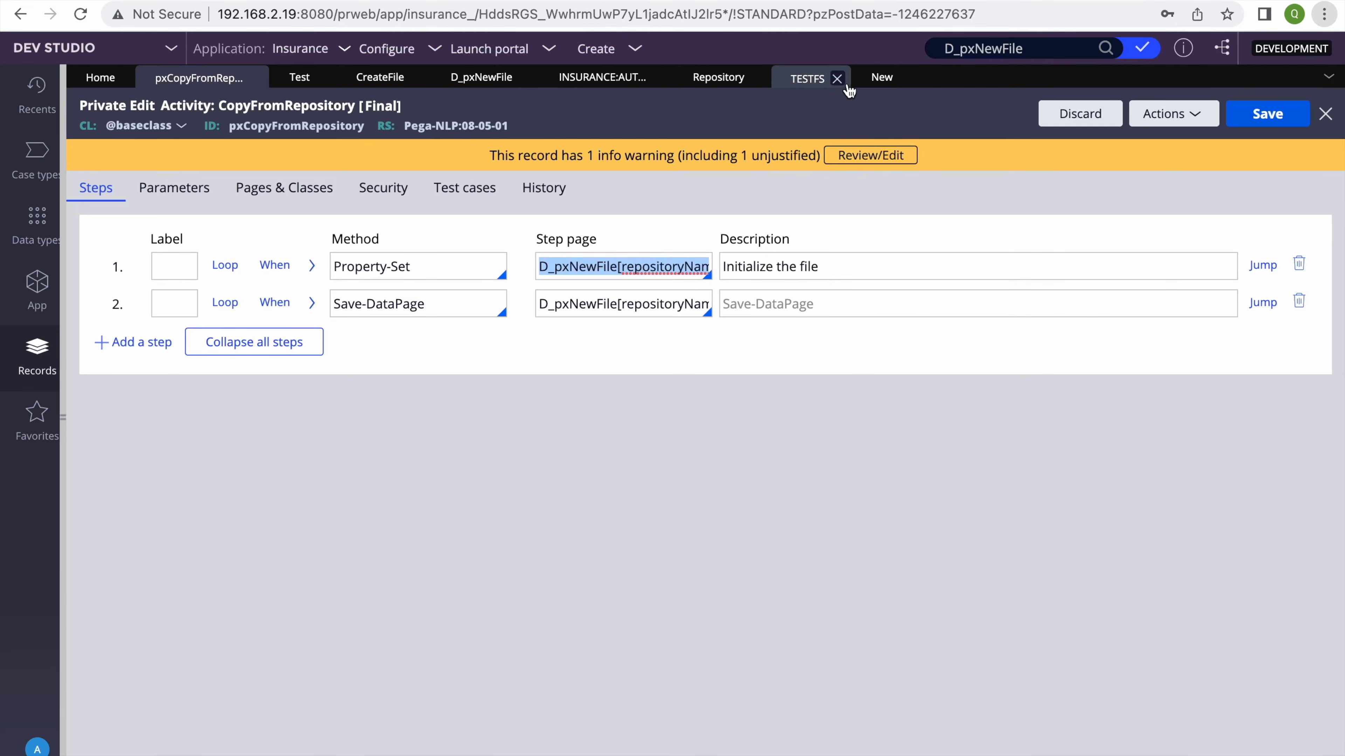
left_click(881, 77)
type("D_pxNewFile[FilePath:param.StartingPath]")
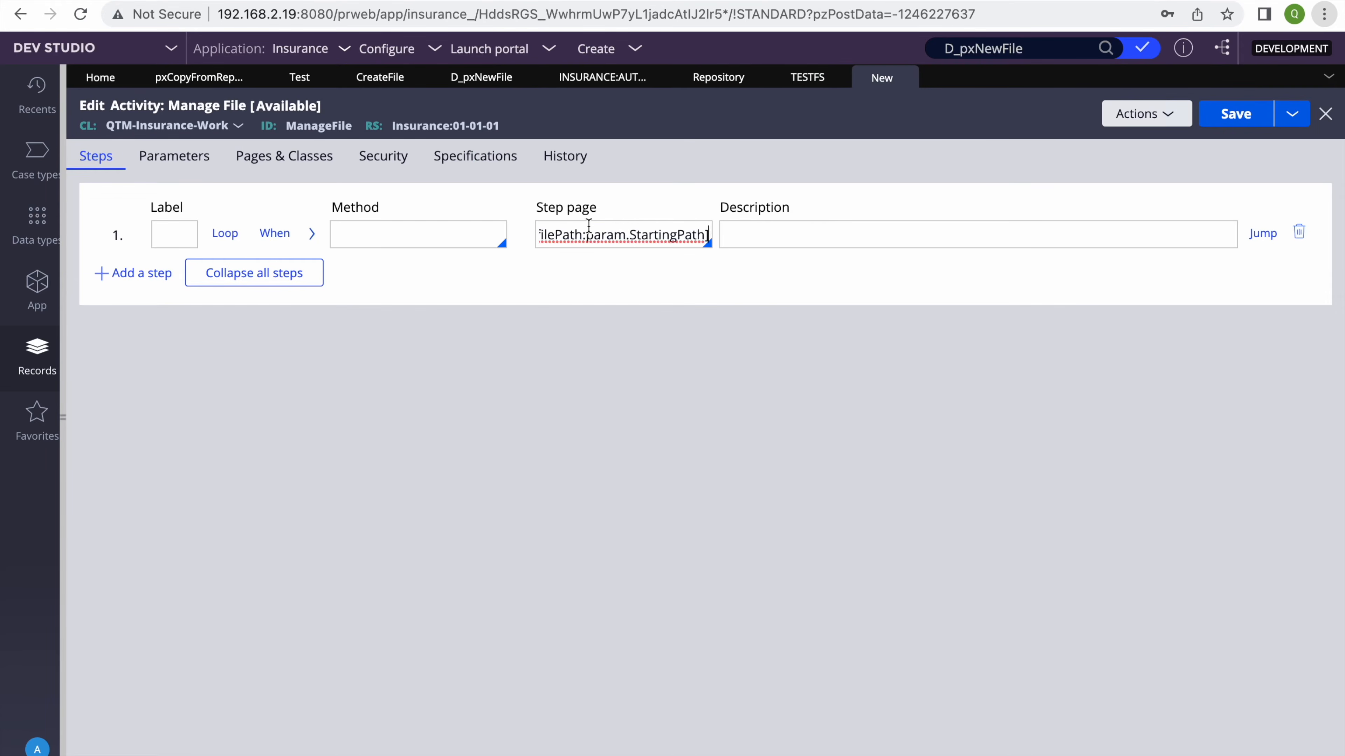
Enter D_pxNewFile[repositoryName:param.TargetRepo,filePath:param.StartingPath] as step 1's description and examine its parameters
double_click(640, 234)
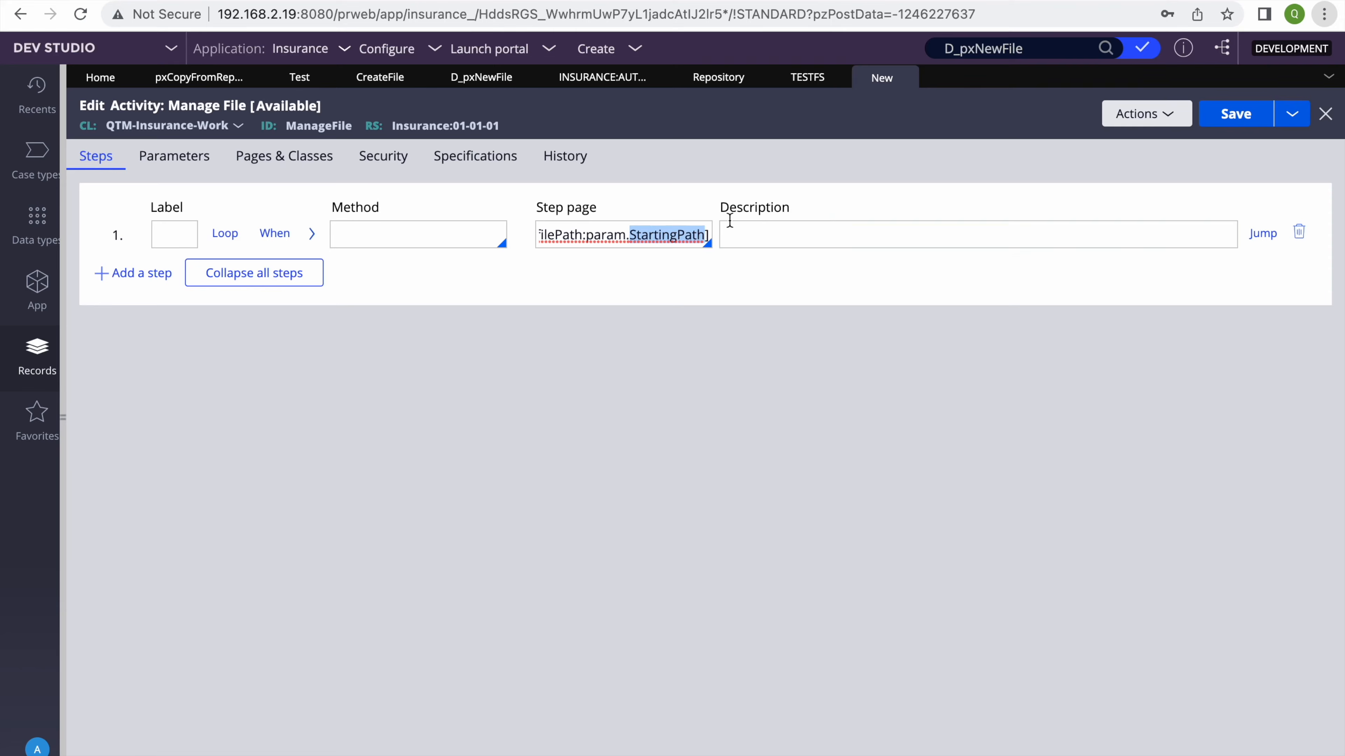
left_click(757, 232)
type("D_pxNewFile[repositoryName:param.TargetRepo,filePath:param.StartingPath]")
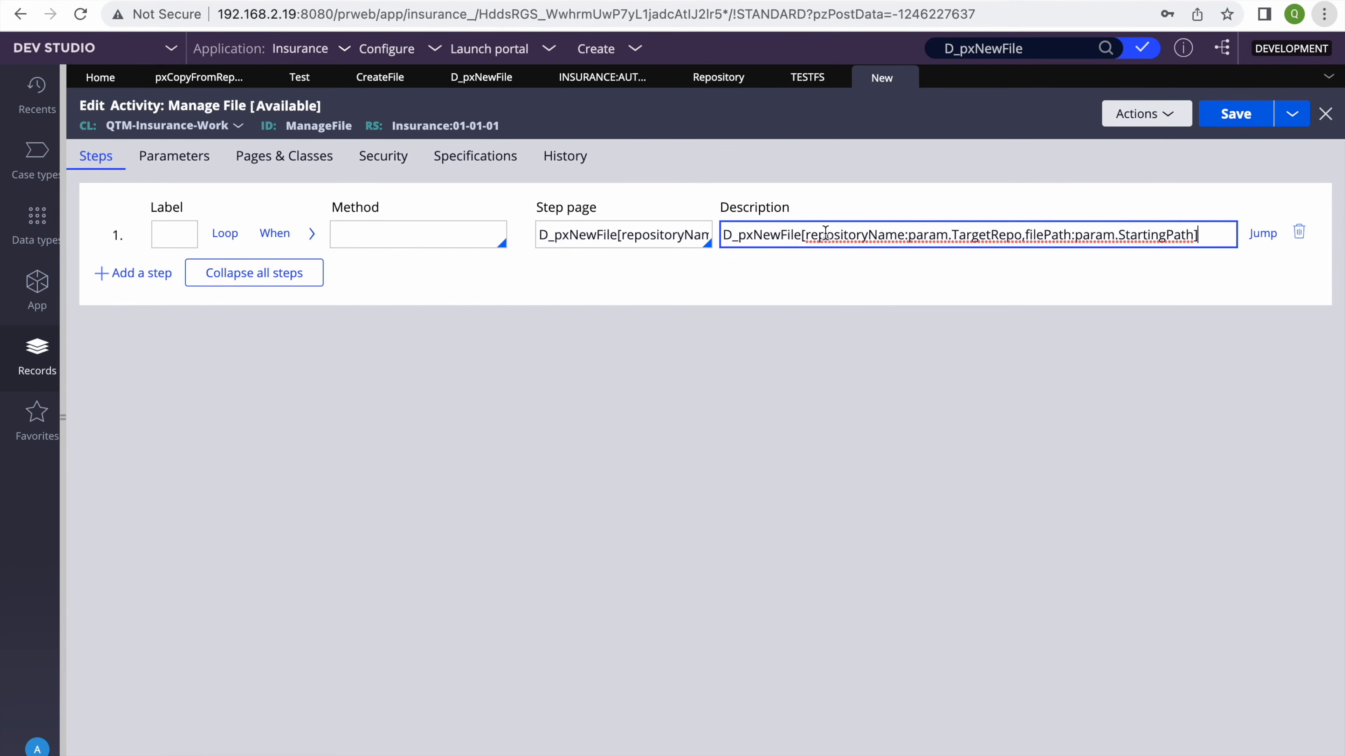
double_click(855, 234)
left_click(984, 232)
double_click(1144, 233)
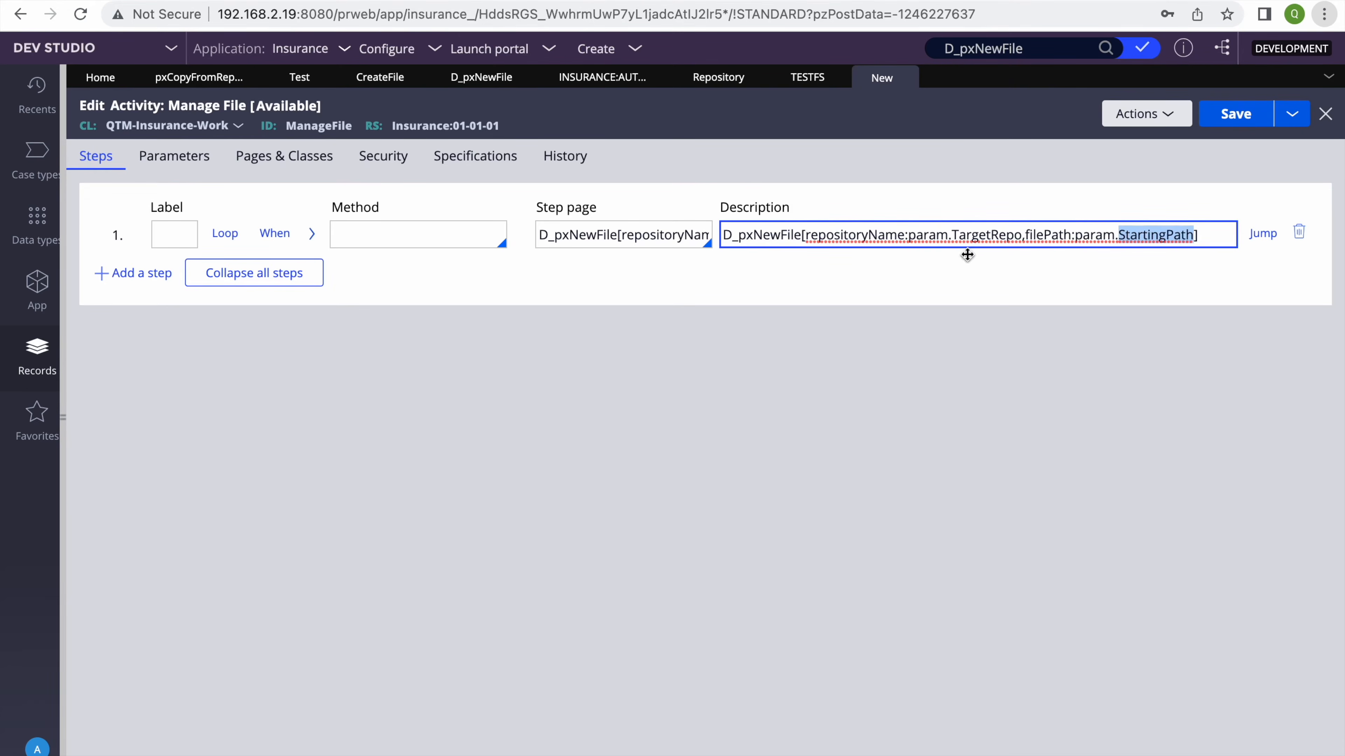
double_click(1053, 232)
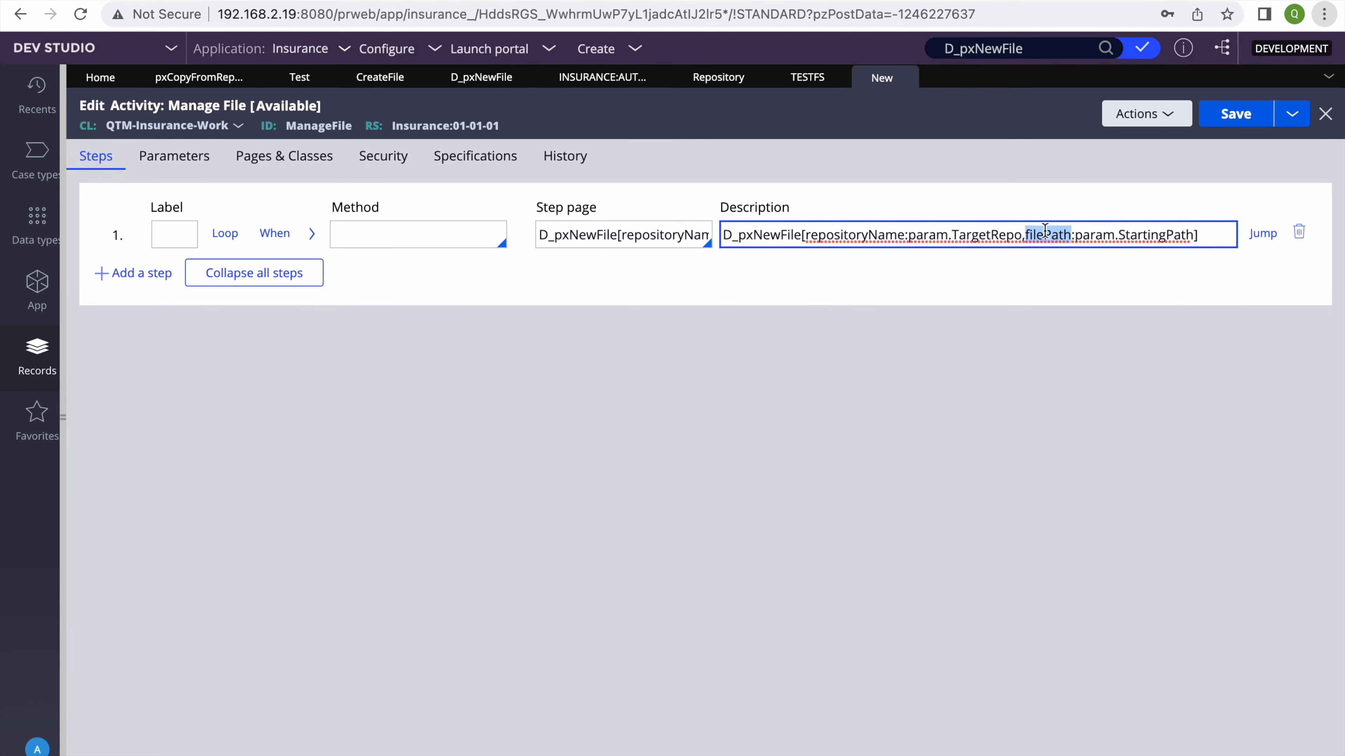
Name Manage File's first parameter repositoryName, copied from the D_pxNewFile parameters
left_click(267, 169)
left_click(183, 164)
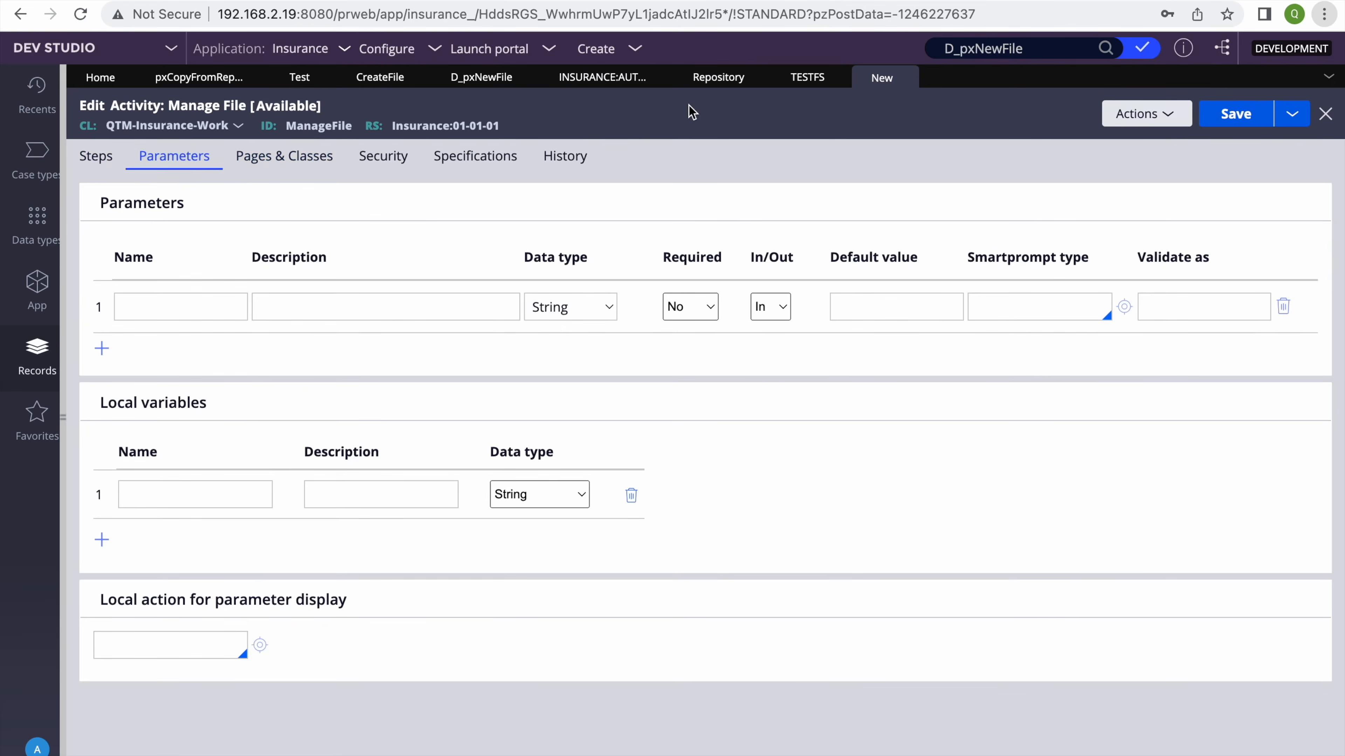
left_click(474, 85)
left_click(332, 194)
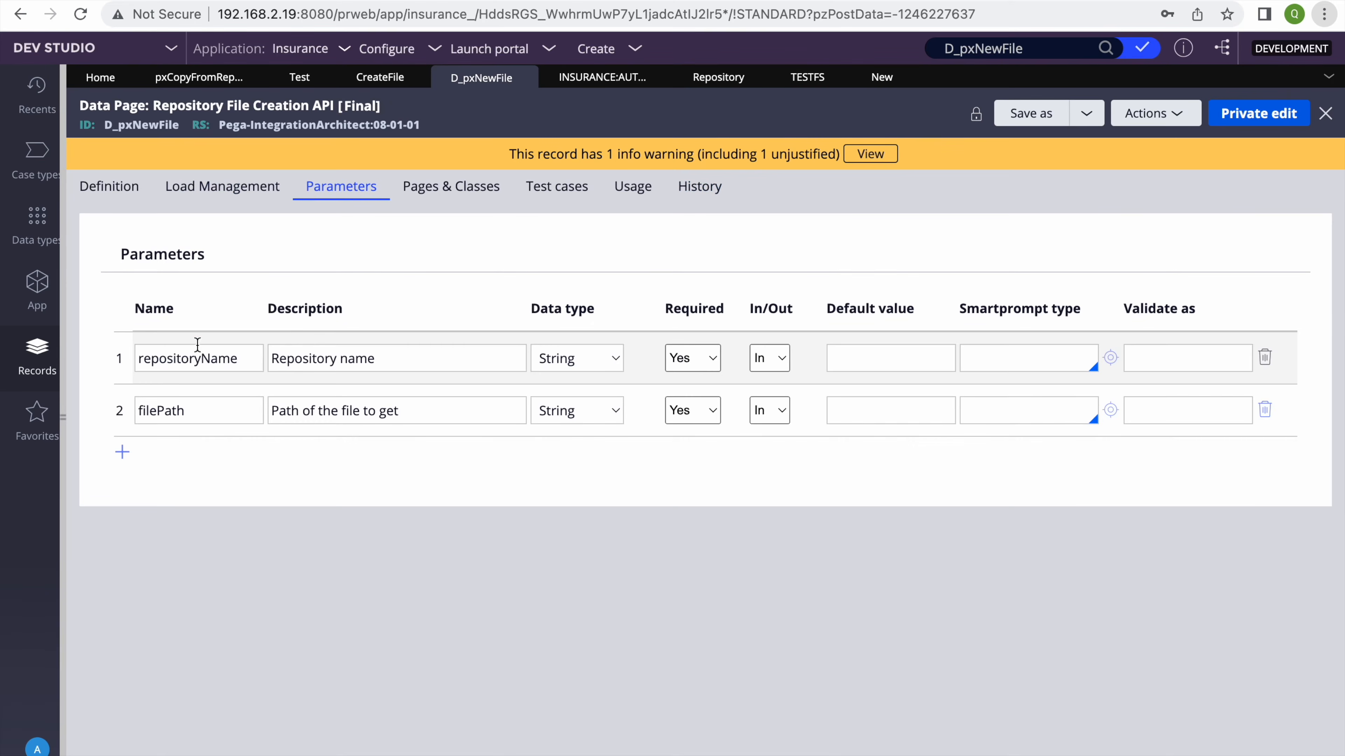
double_click(197, 357)
key("ctrl+c")
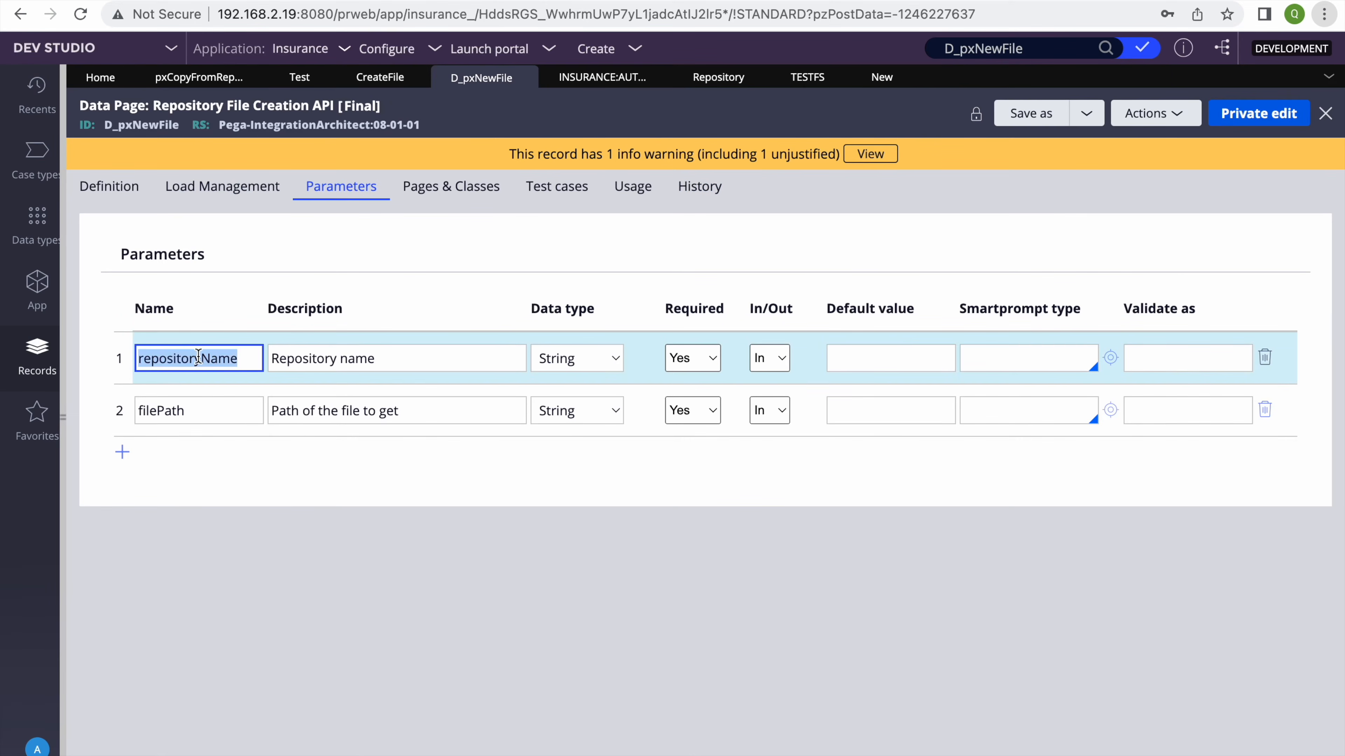
left_click(881, 77)
left_click(253, 306)
left_click(223, 307)
key("ctrl+v")
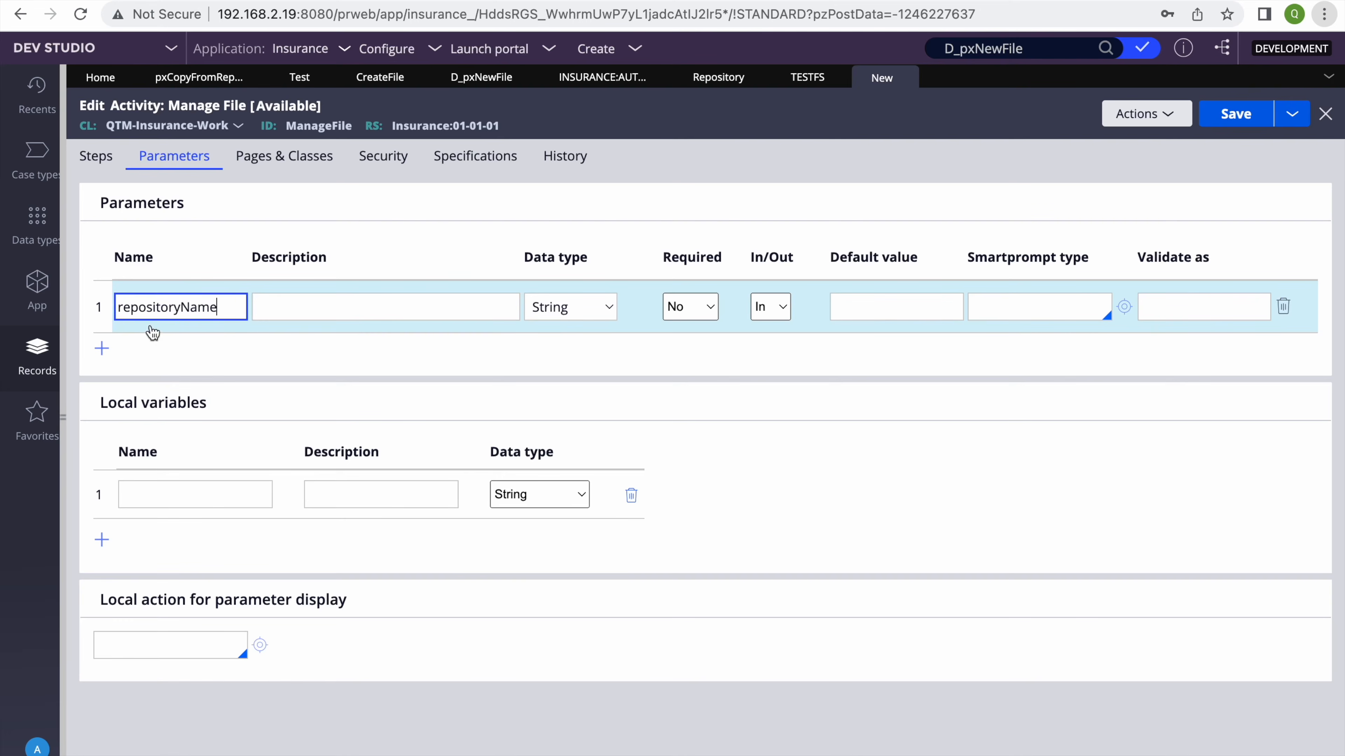
Add a second Manage File parameter named filePath, copied from D_pxNewFile, and try to save the activity
left_click(101, 348)
left_click(482, 77)
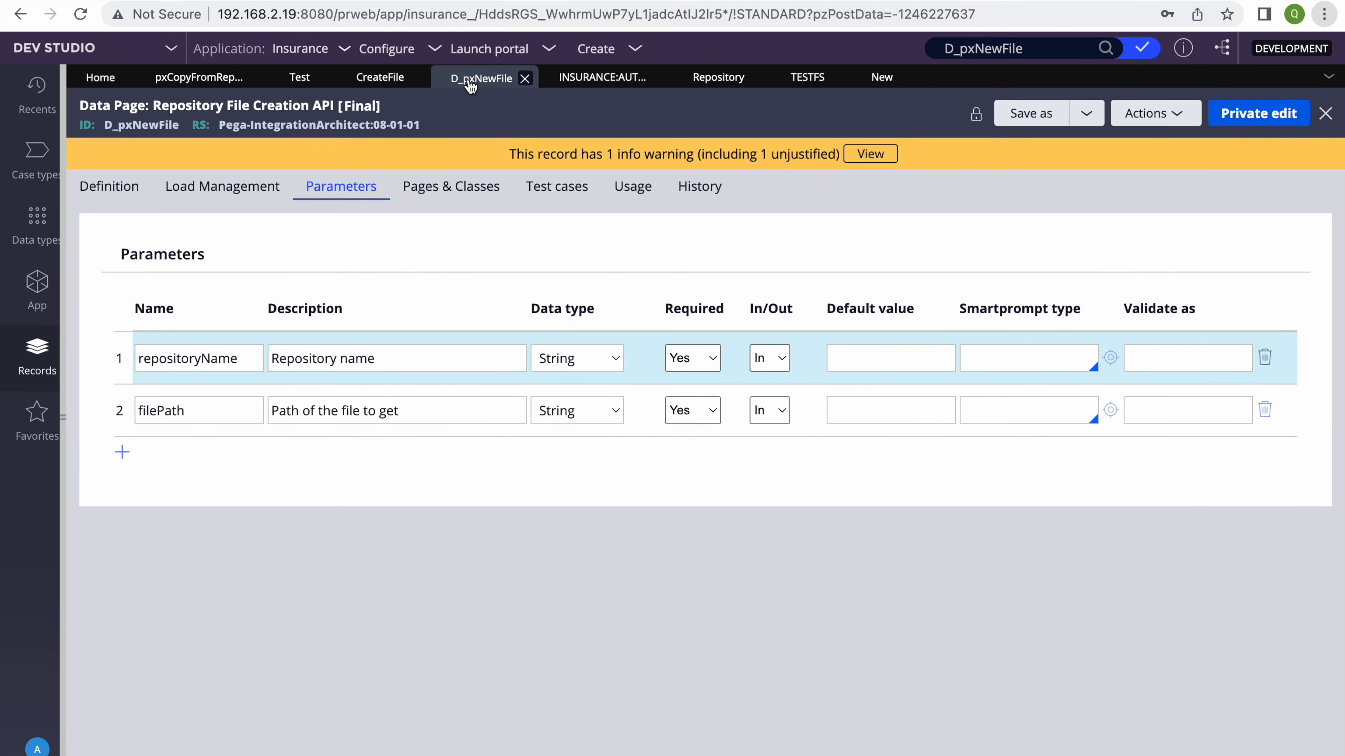
left_click(171, 411)
double_click(171, 411)
key("ctrl+c")
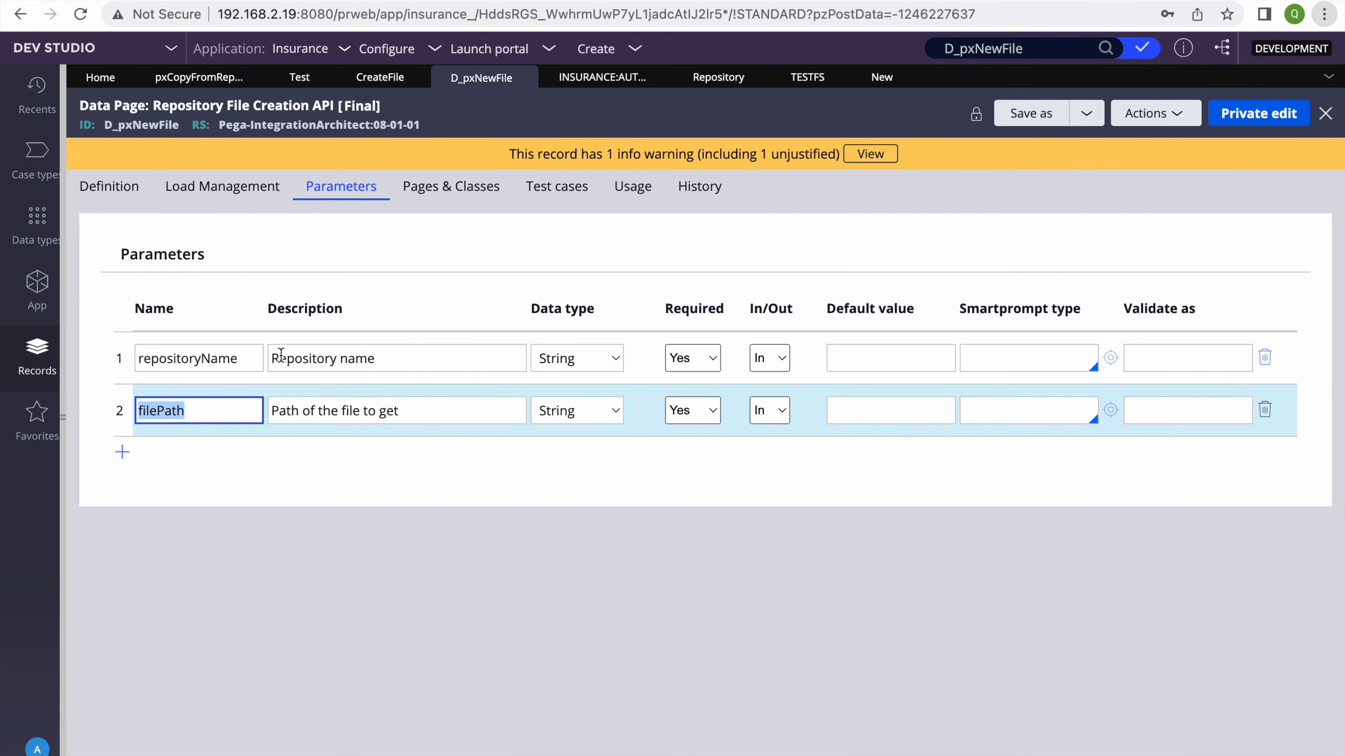
left_click(889, 78)
left_click(172, 366)
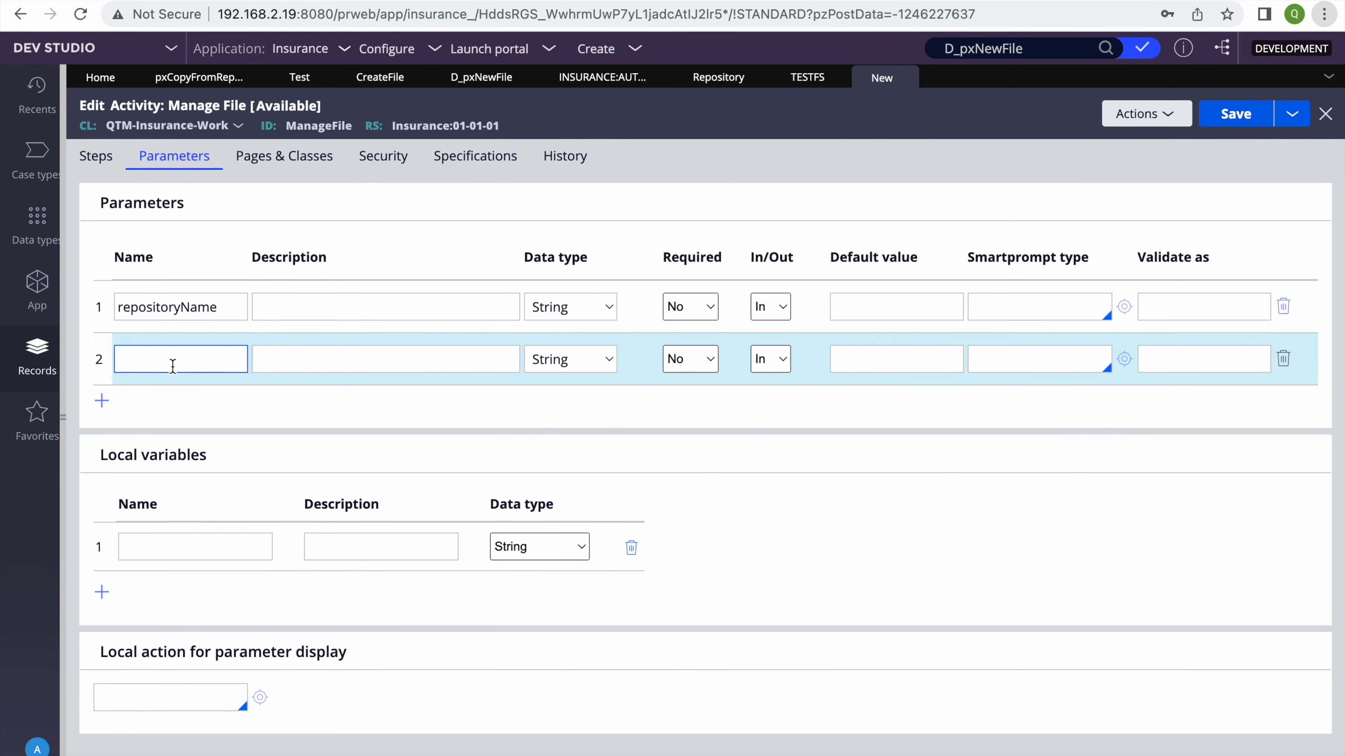
key("ctrl+v")
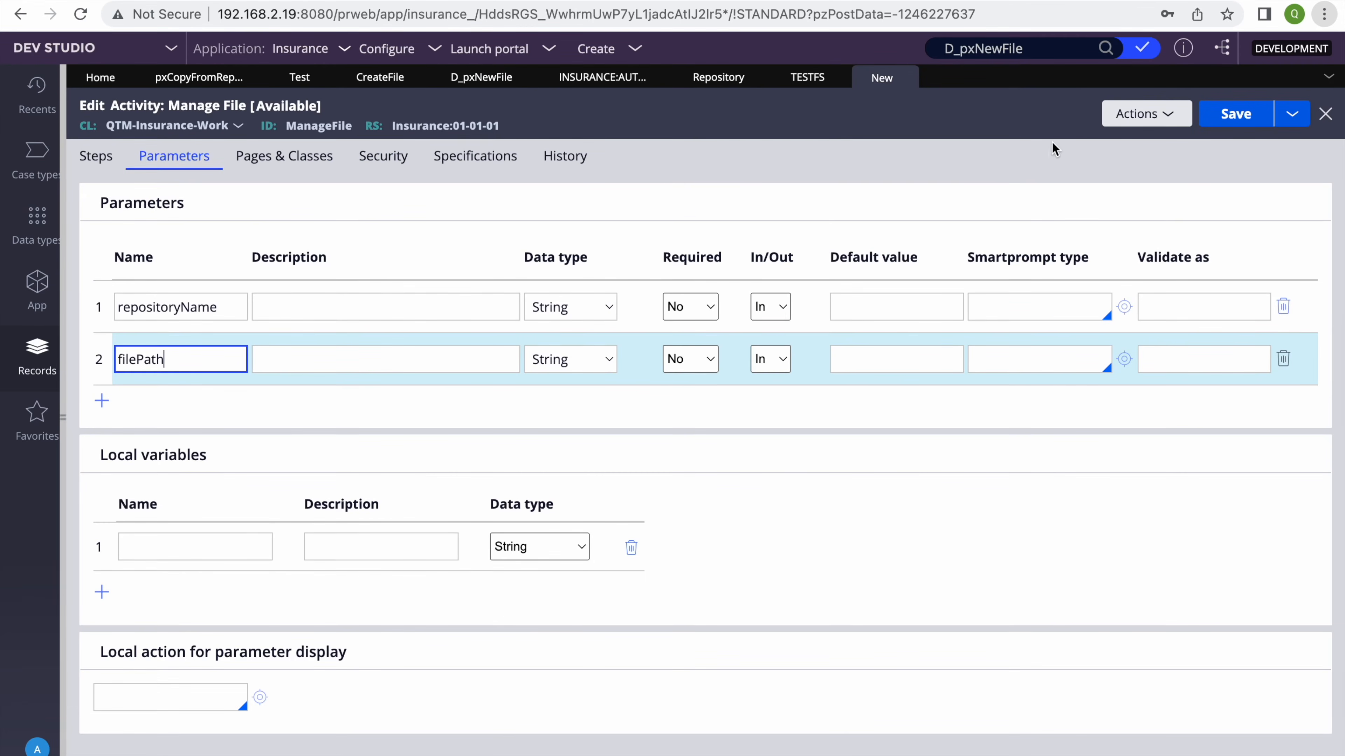
left_click(1241, 116)
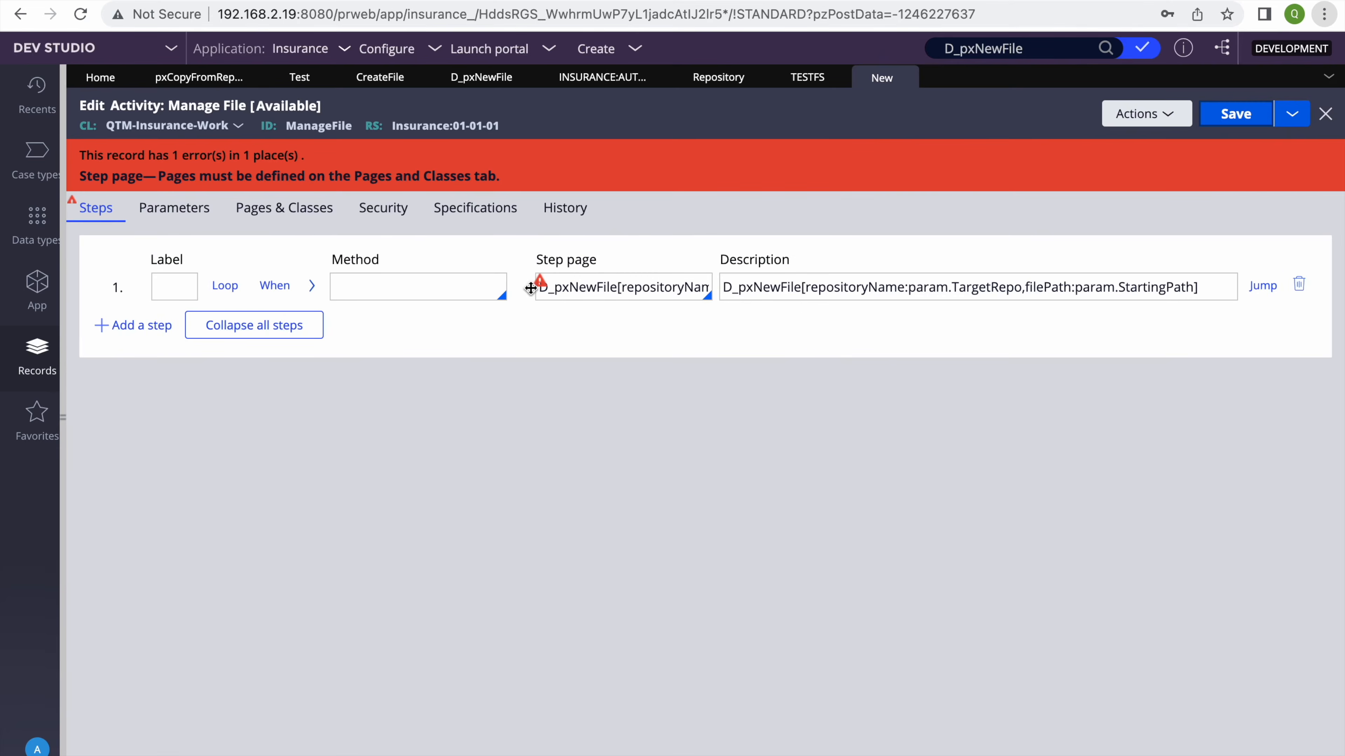
Replace TargetRepo in step 1's description with the activity's repositoryName parameter name
left_click(878, 291)
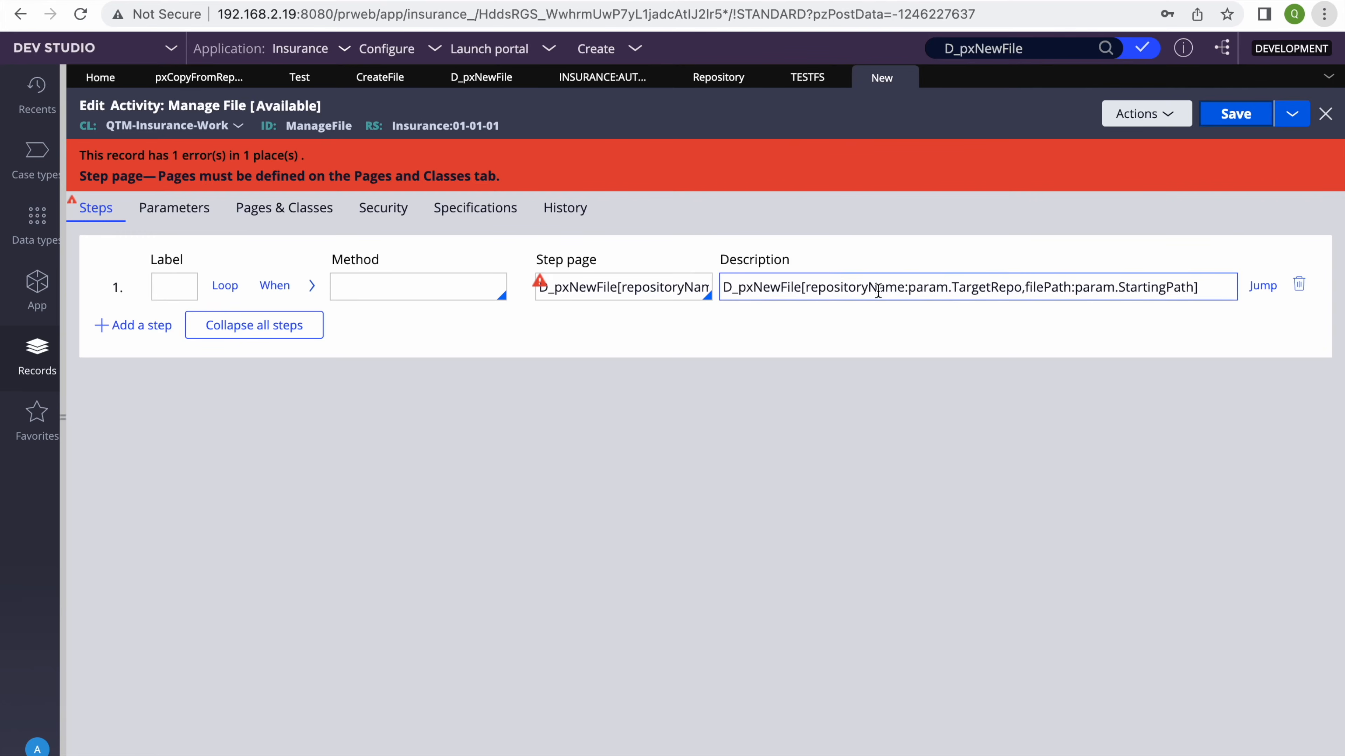
double_click(983, 288)
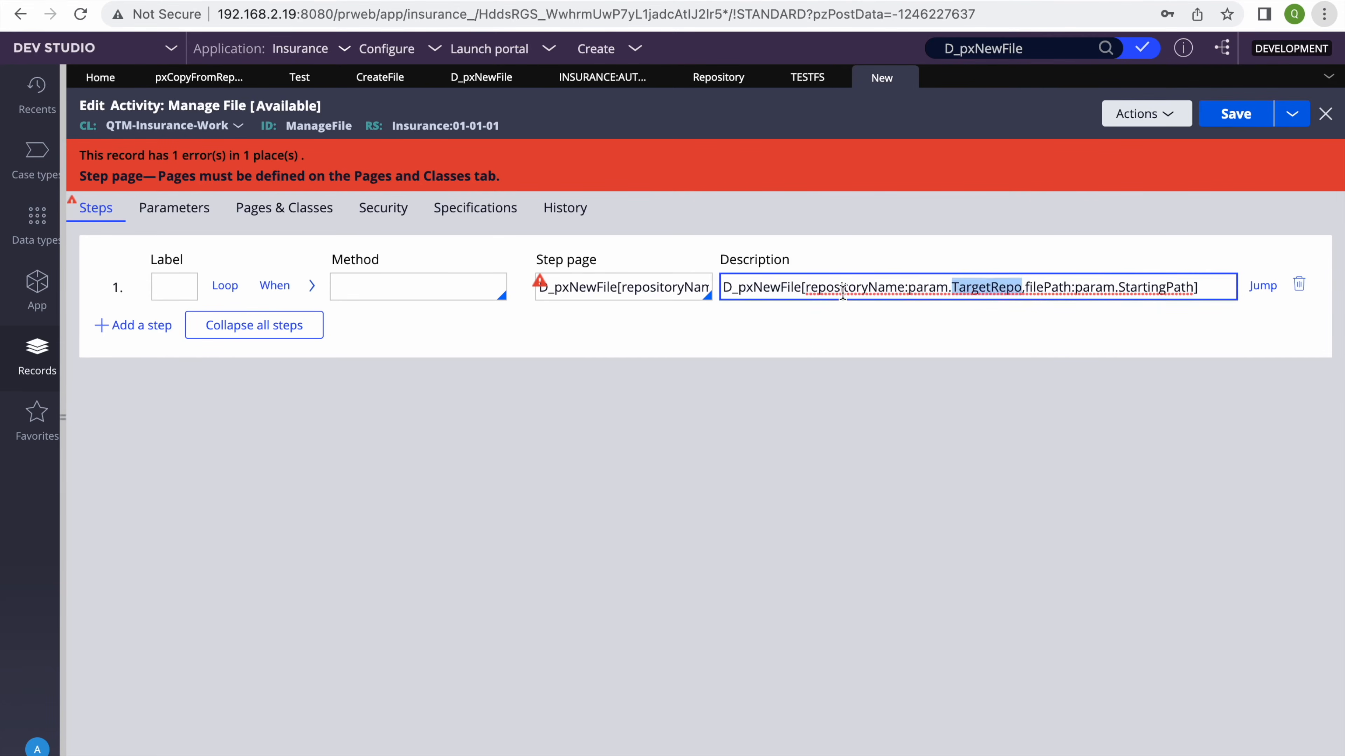
left_click(174, 208)
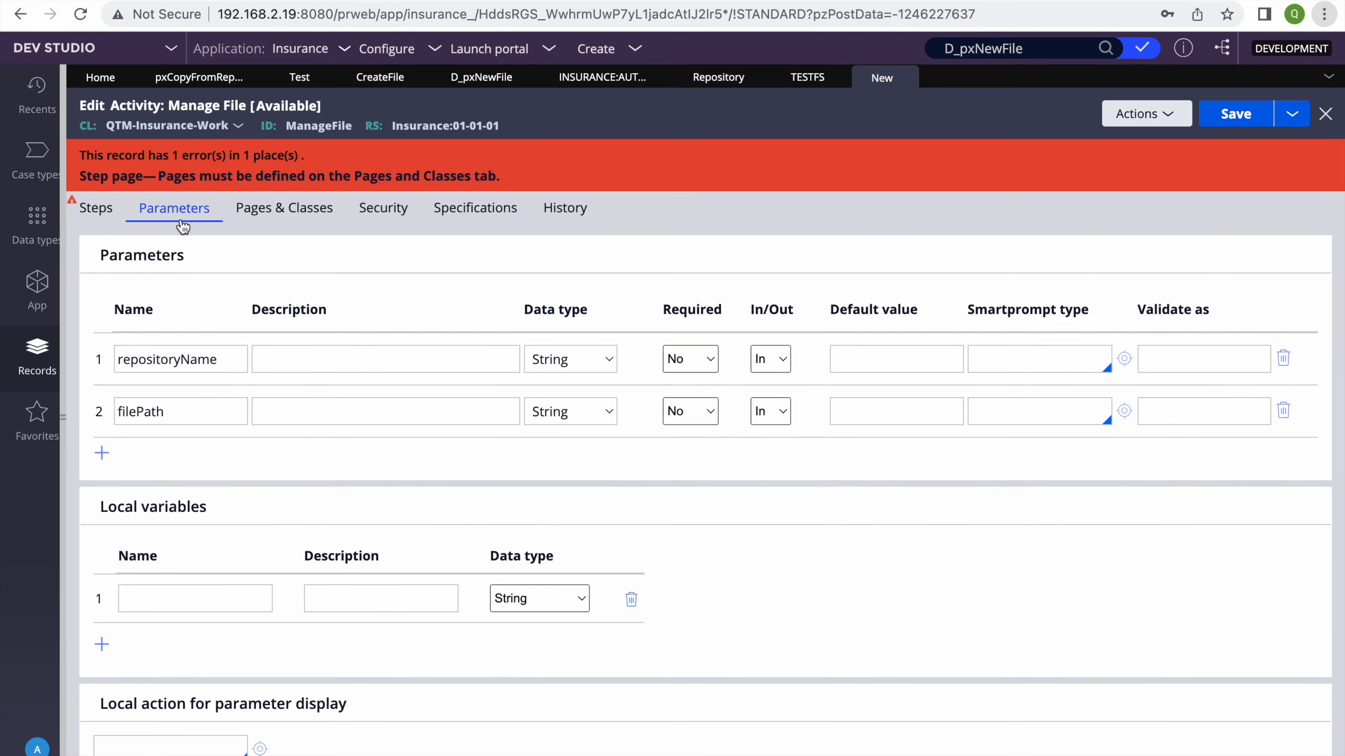
double_click(187, 361)
key("ctrl+c")
left_click(97, 208)
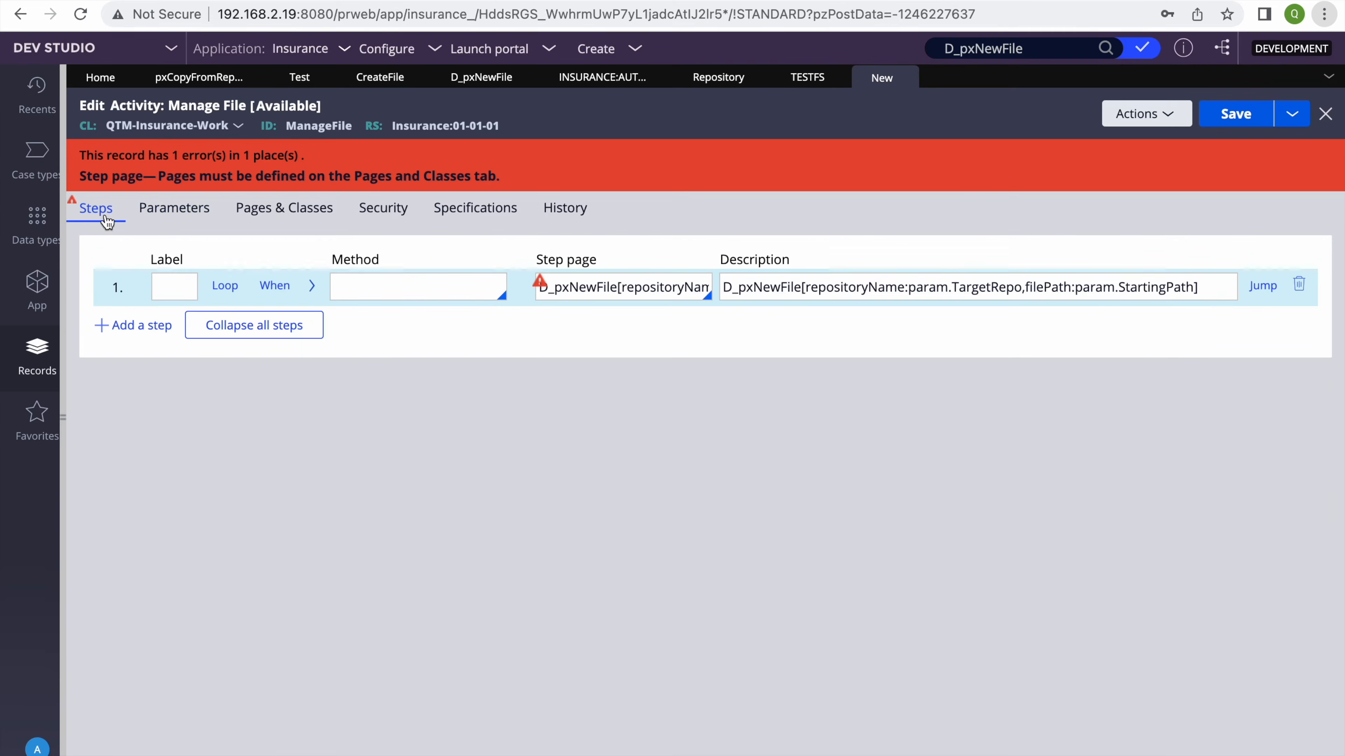
left_click(906, 287)
double_click(977, 286)
key("ctrl+v")
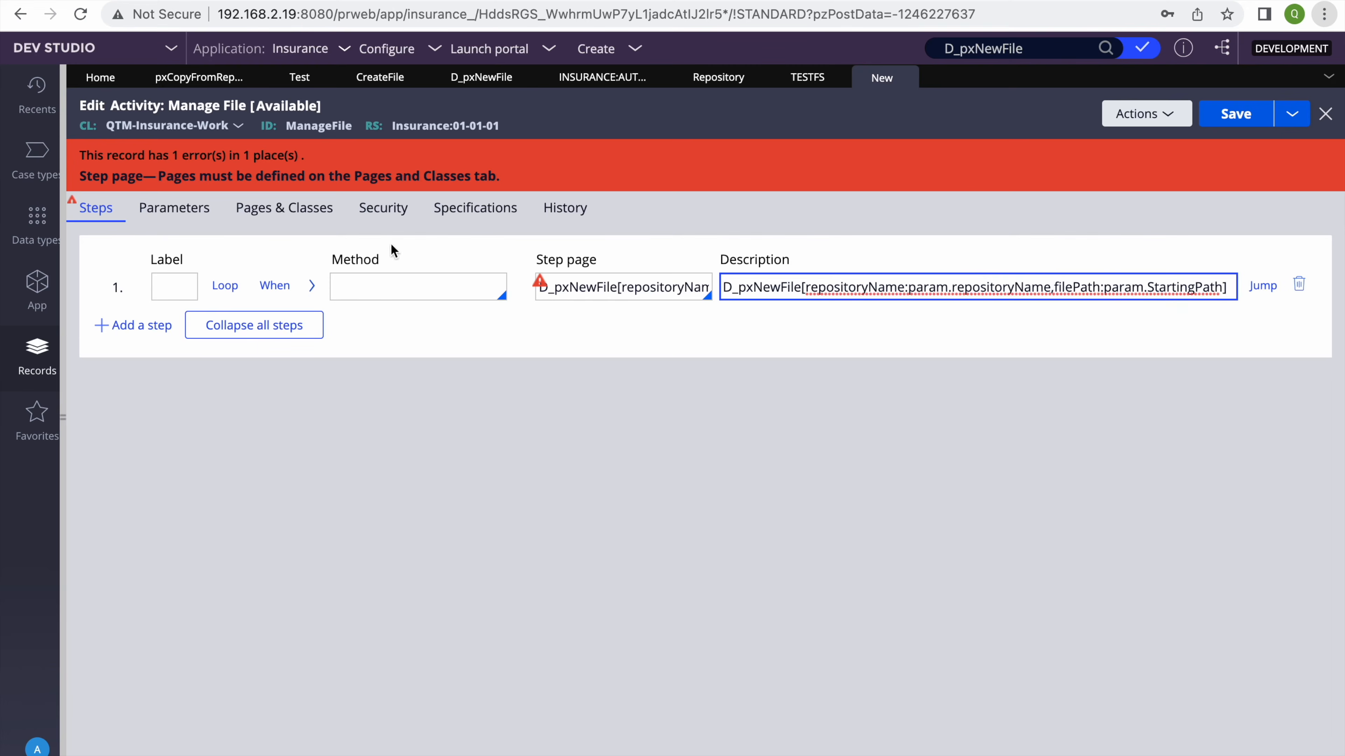
Replace StartingPath in step 1's description with the activity's filePath parameter name
left_click(174, 208)
double_click(149, 410)
key("ctrl+c")
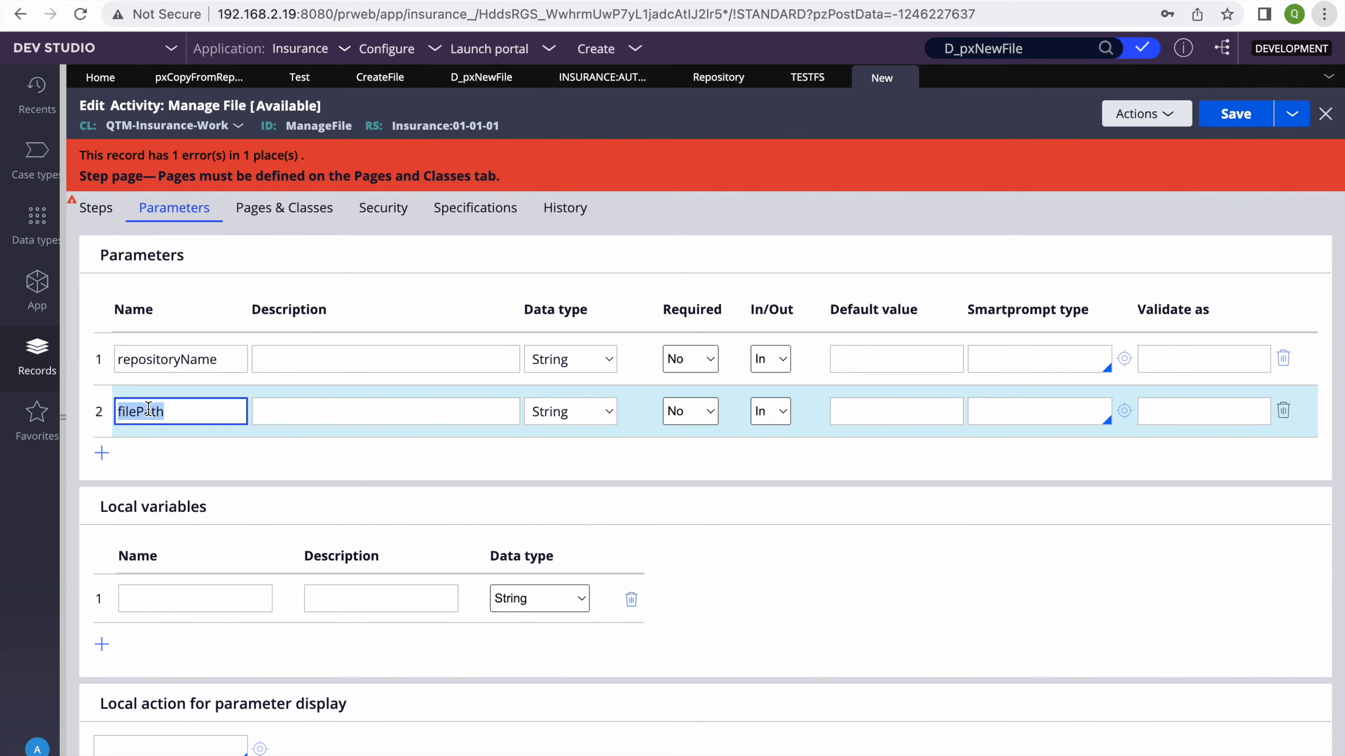
left_click(96, 207)
left_click(1213, 286)
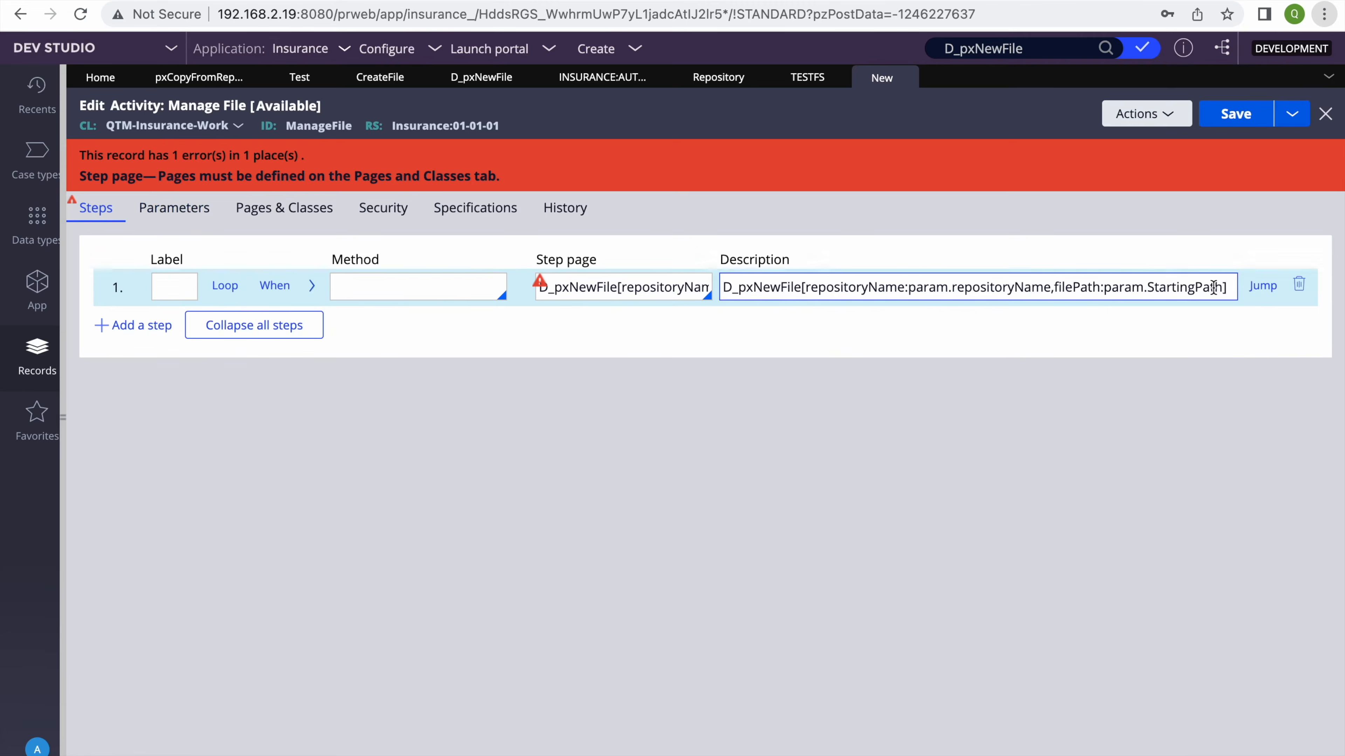
left_click(1189, 291)
double_click(1189, 288)
key("ctrl+v")
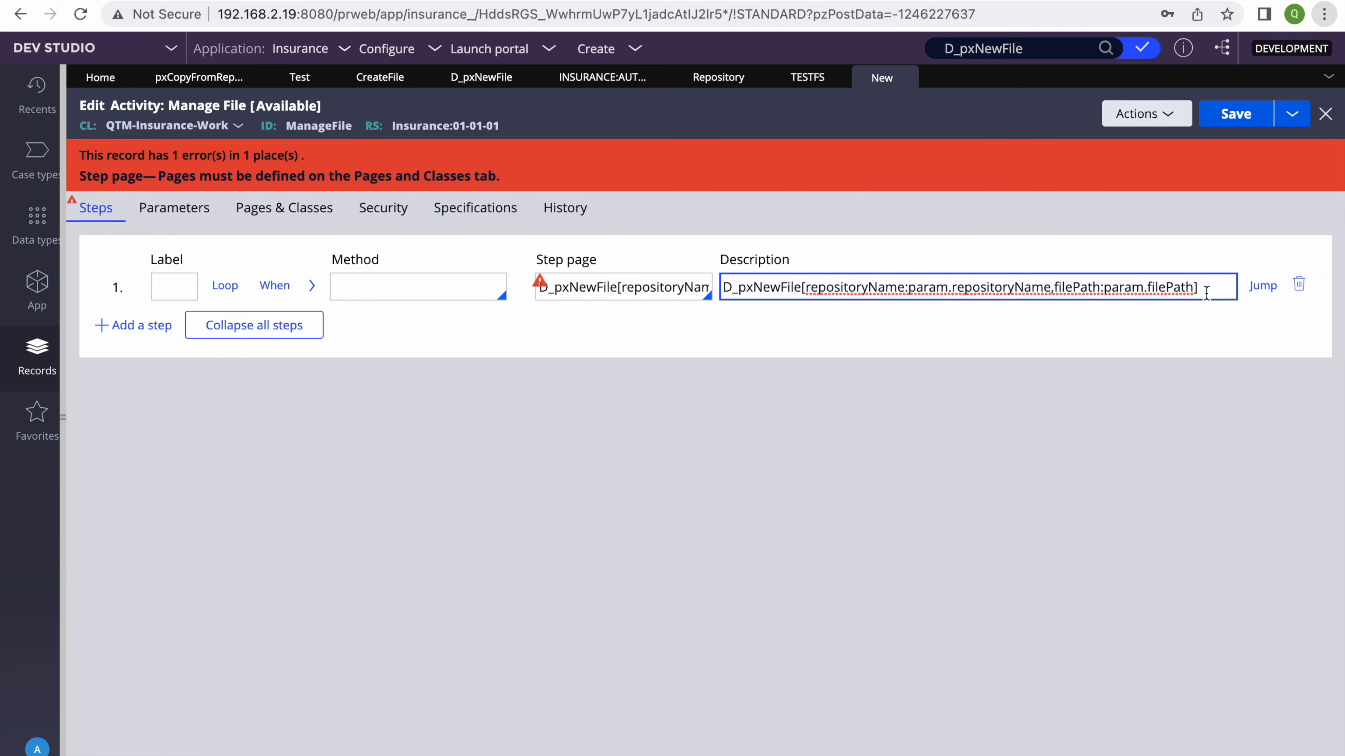
Replace step 1's step page with D_pxNewFile[repositoryName:param.repositoryName,filePath:param.filePath] copied from its description, and try to save the activity
key("ctrl+a")
key("ctrl+c")
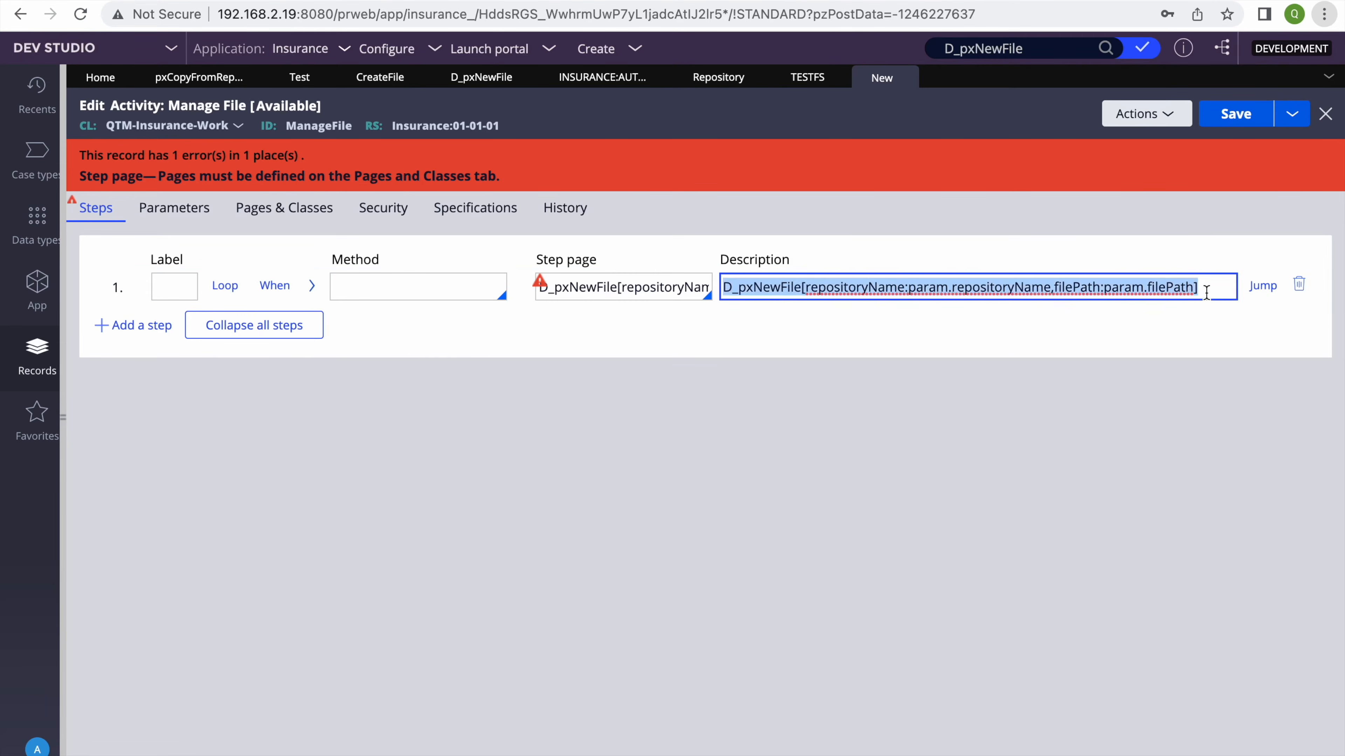
left_click(664, 294)
key("ctrl+a")
key("BackSpace")
key("ctrl+v")
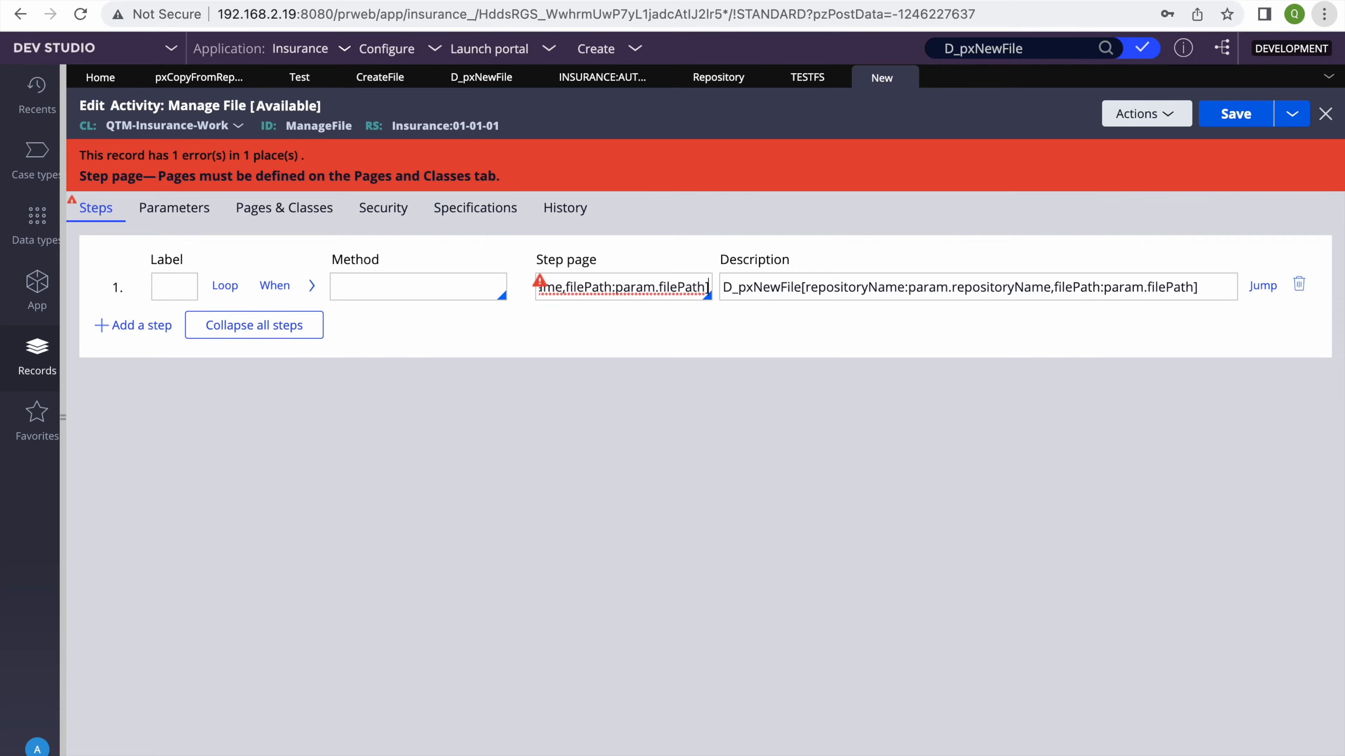
left_click(1236, 114)
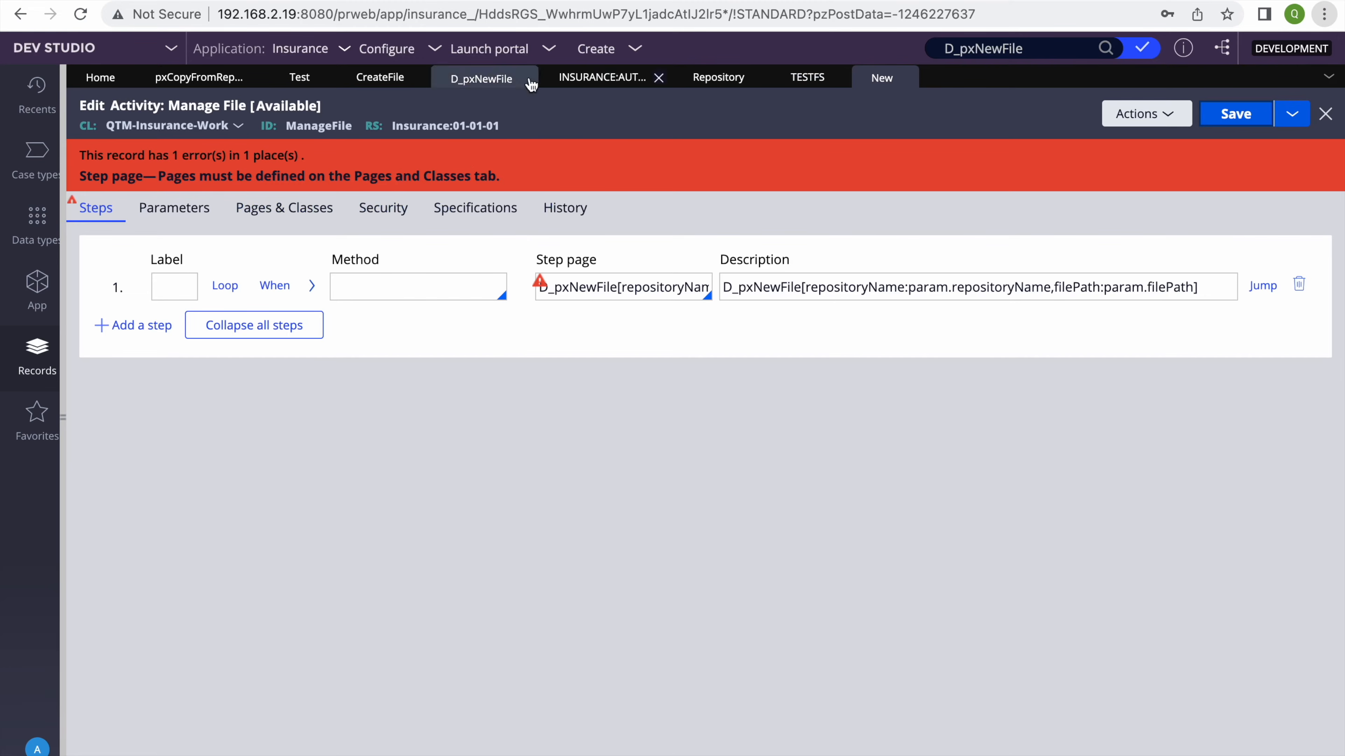
Copy the page name D_pxNewFile from pxCopyFromRepository's pages and classes into those of Manage File
left_click(249, 78)
left_click(249, 192)
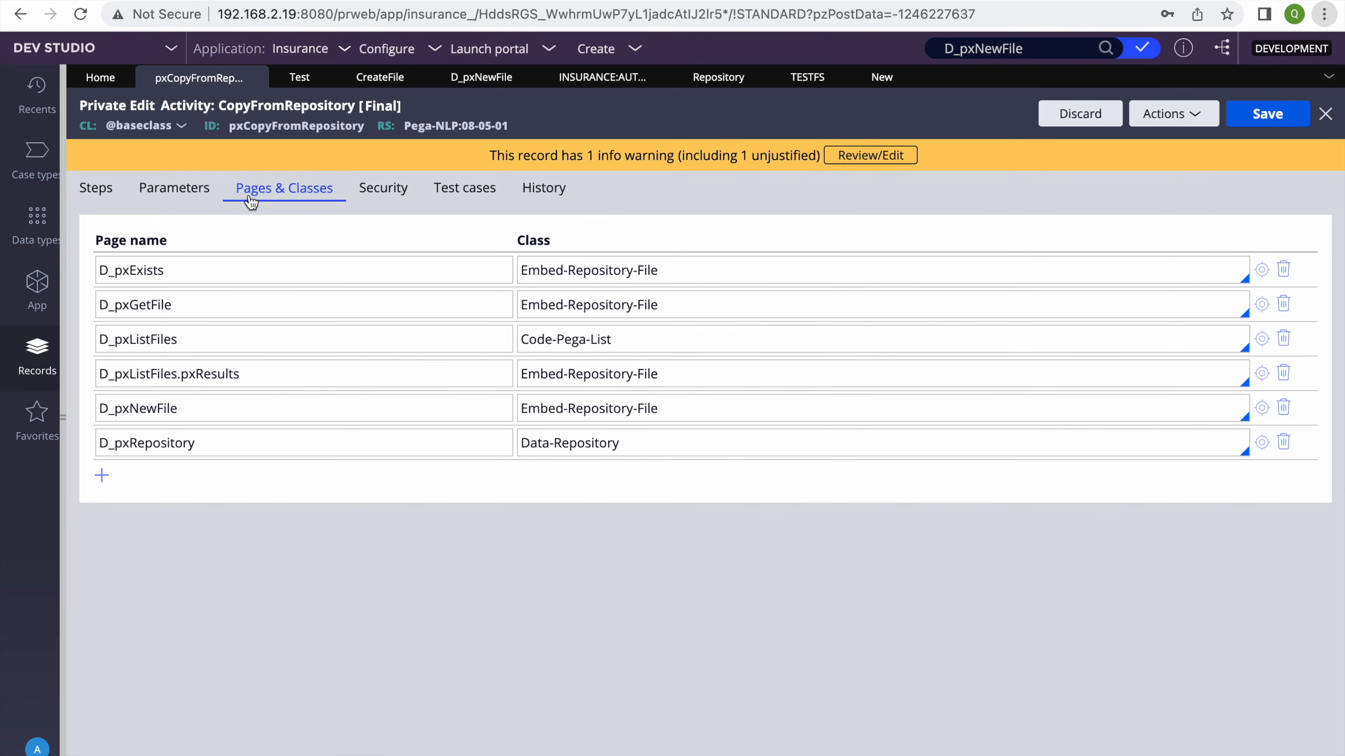
double_click(213, 408)
key("ctrl+c")
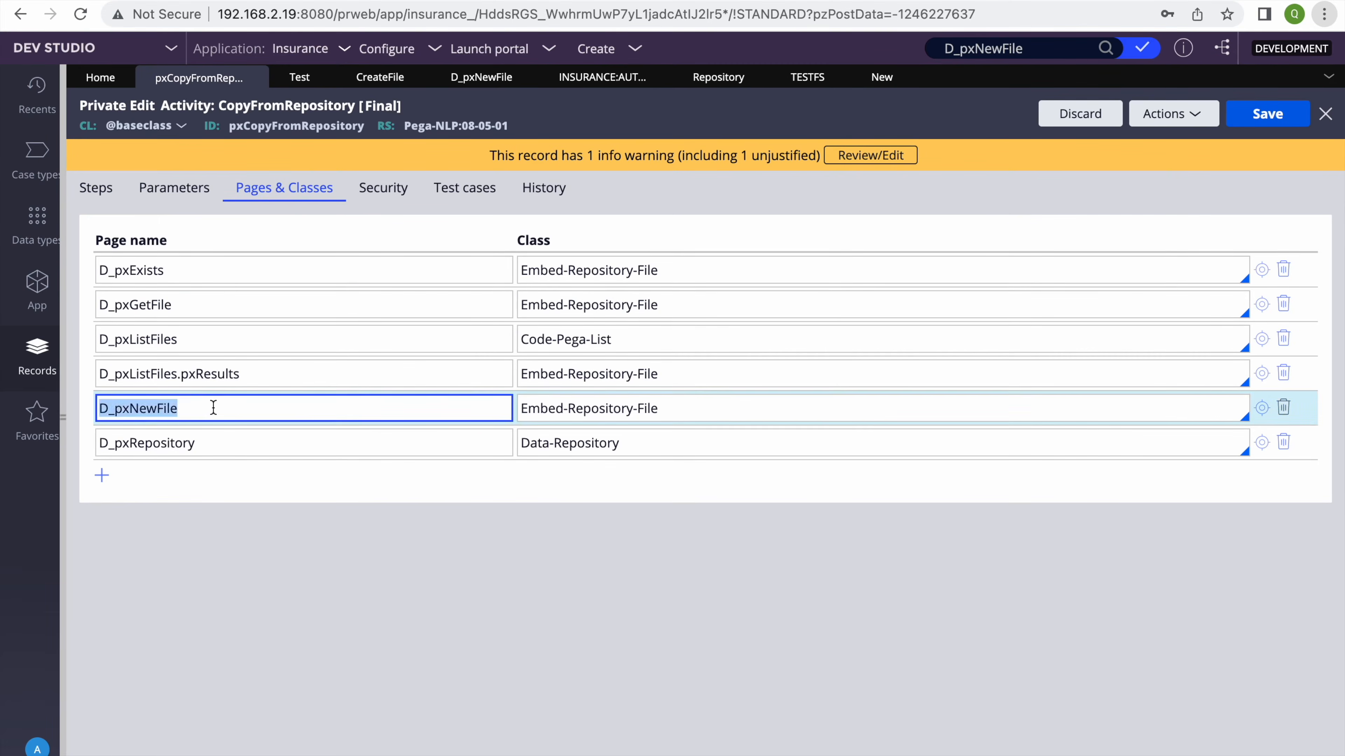
left_click(881, 77)
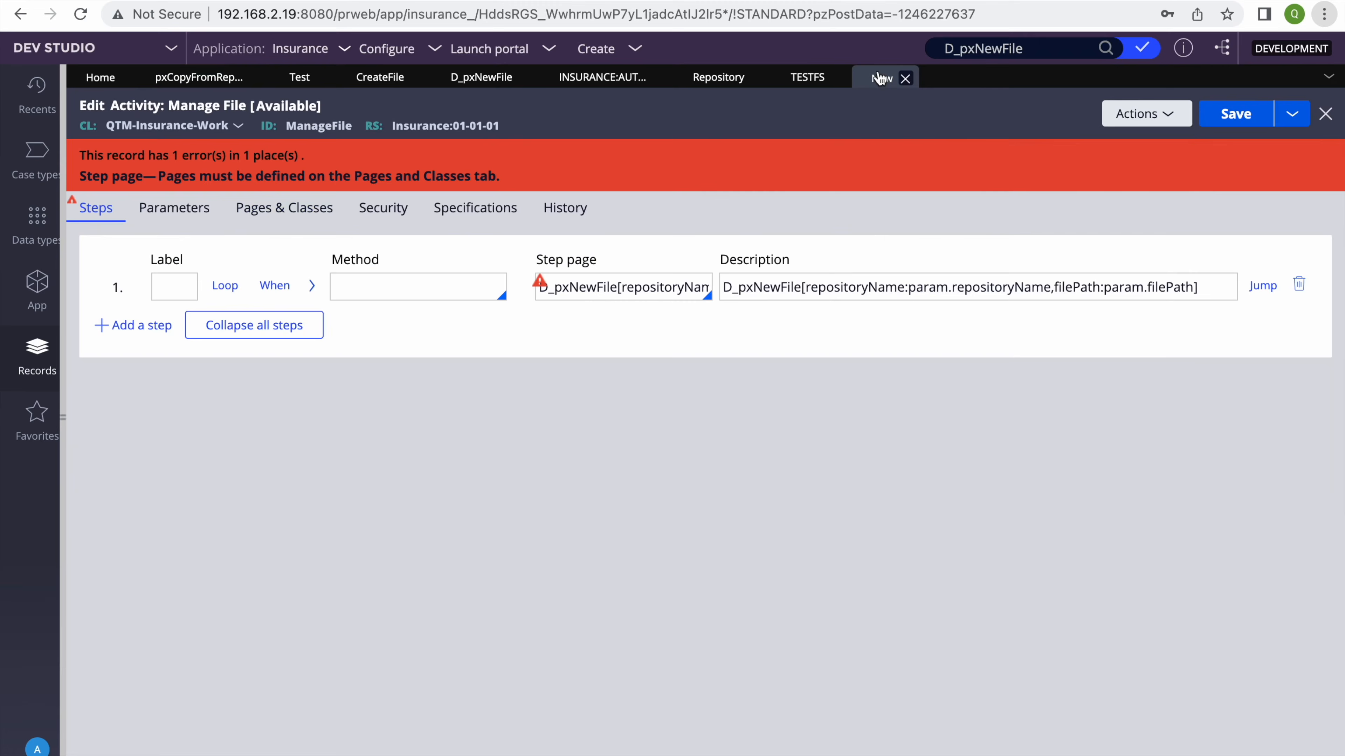
left_click(273, 209)
left_click(222, 289)
key("ctrl+v")
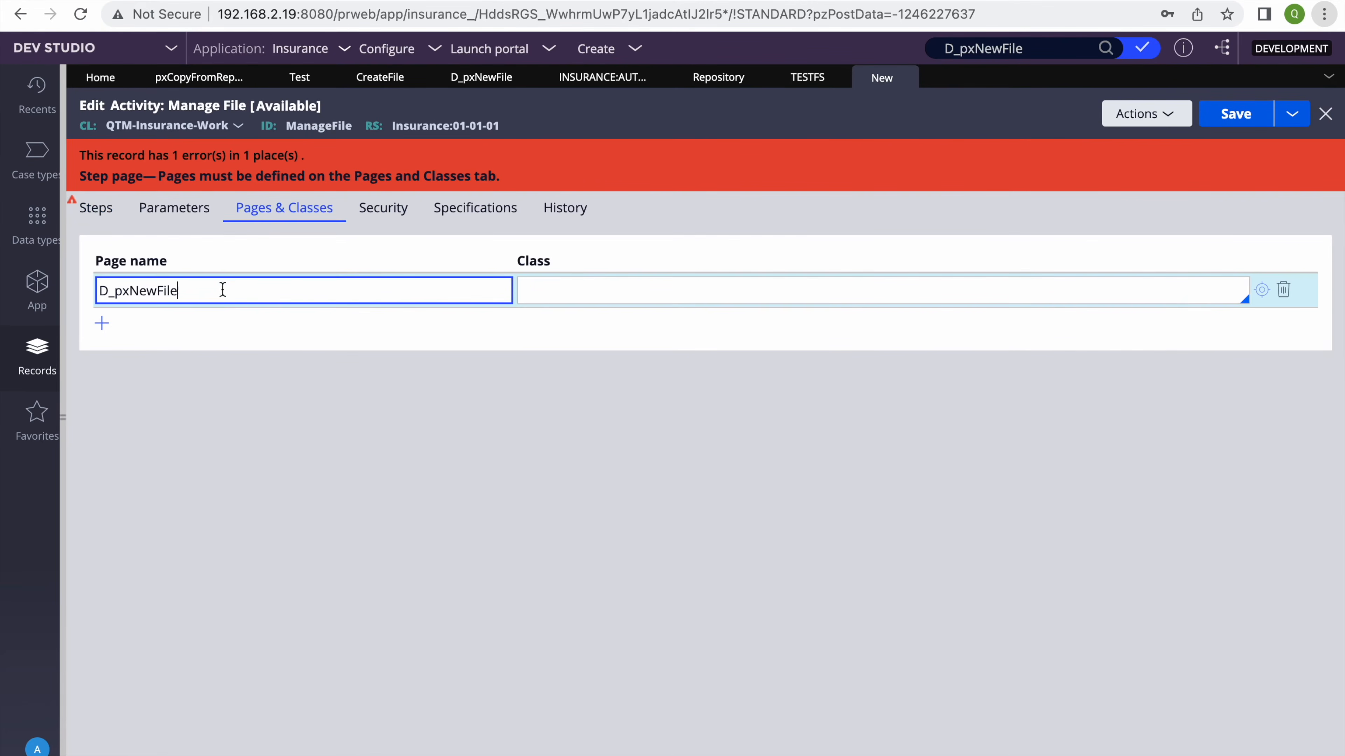
Set the D_pxNewFile page's class to Embed-Repository-File, copied from pxCopyFromRepository, save Manage File and return to its steps
left_click(213, 80)
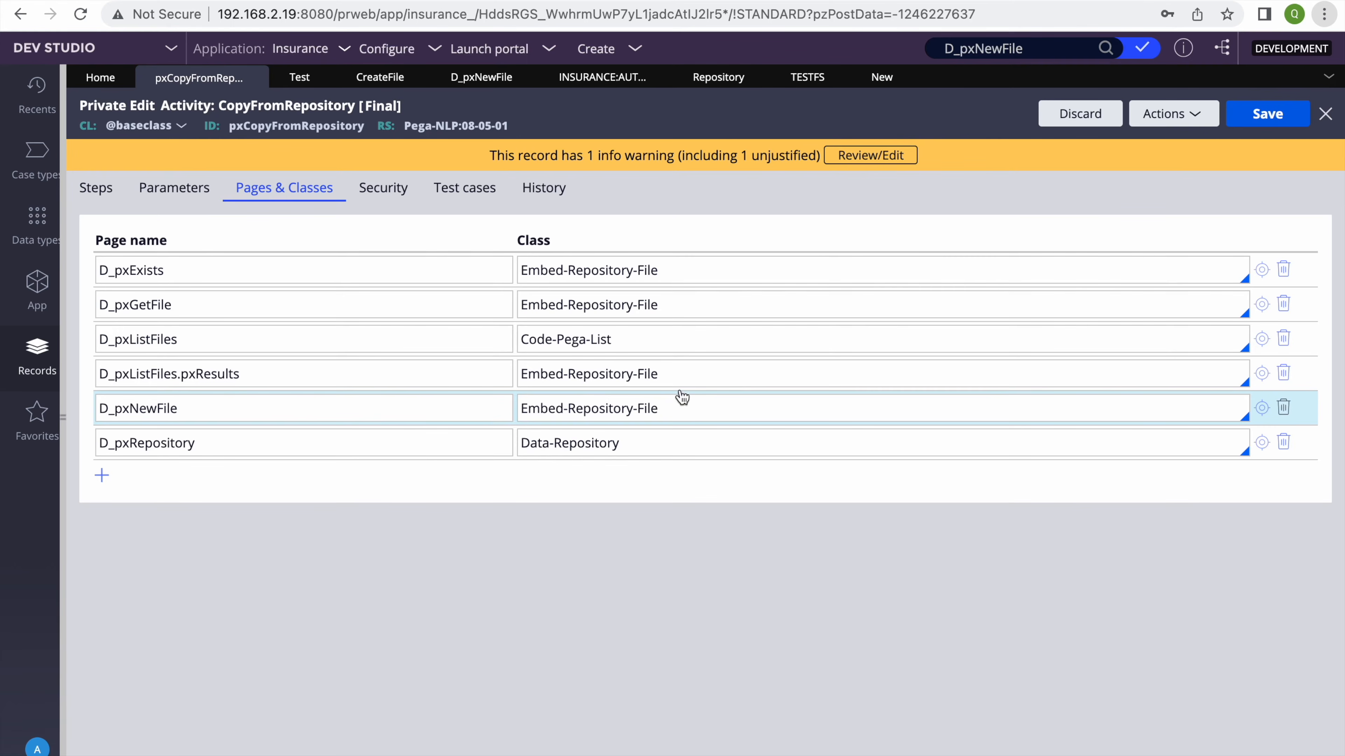
left_click(688, 402)
key("ctrl+c")
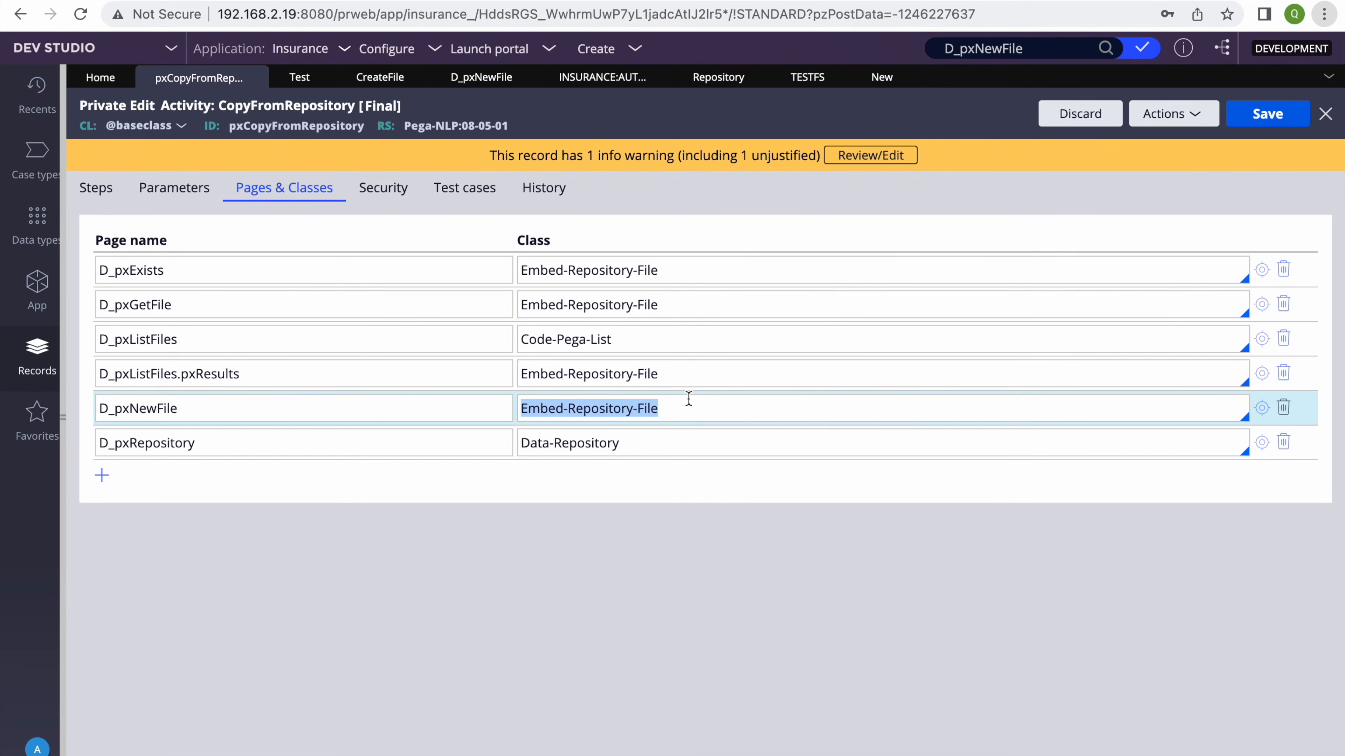
left_click(890, 78)
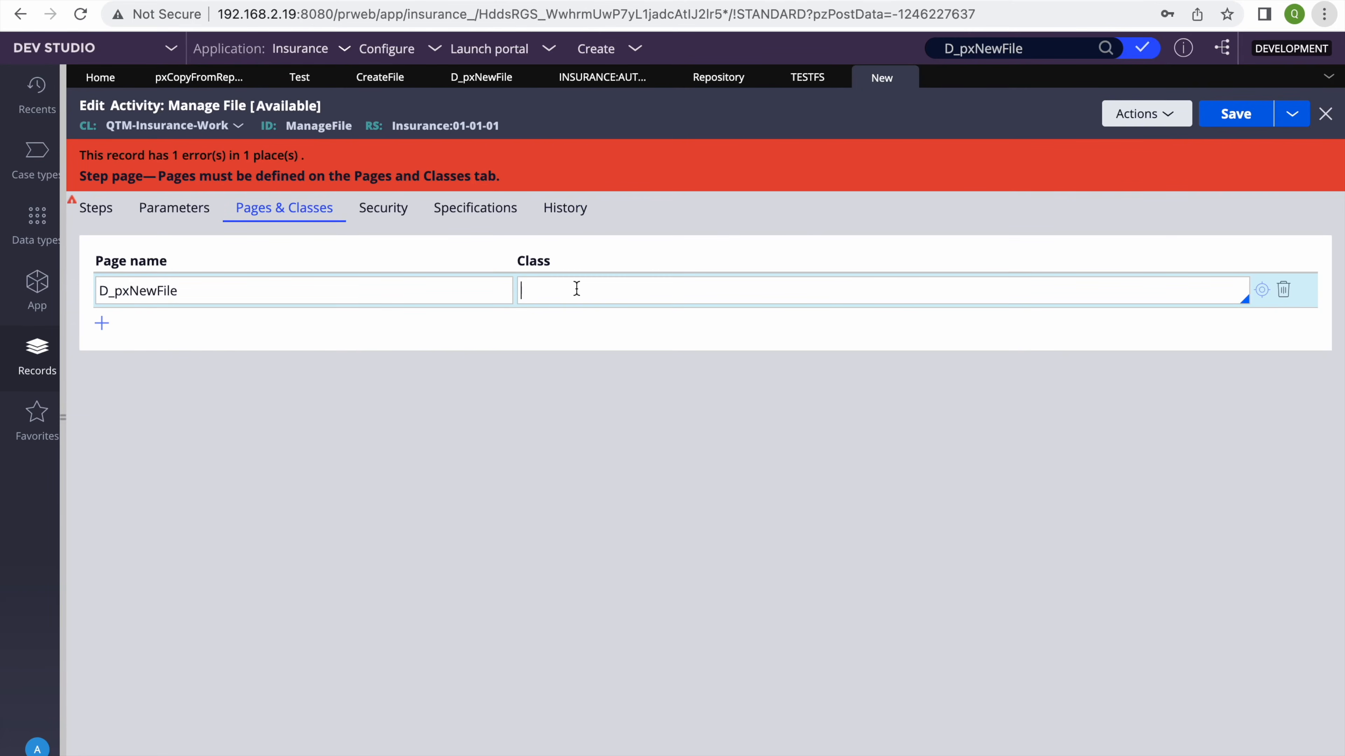
key("ctrl+v")
left_click(1236, 114)
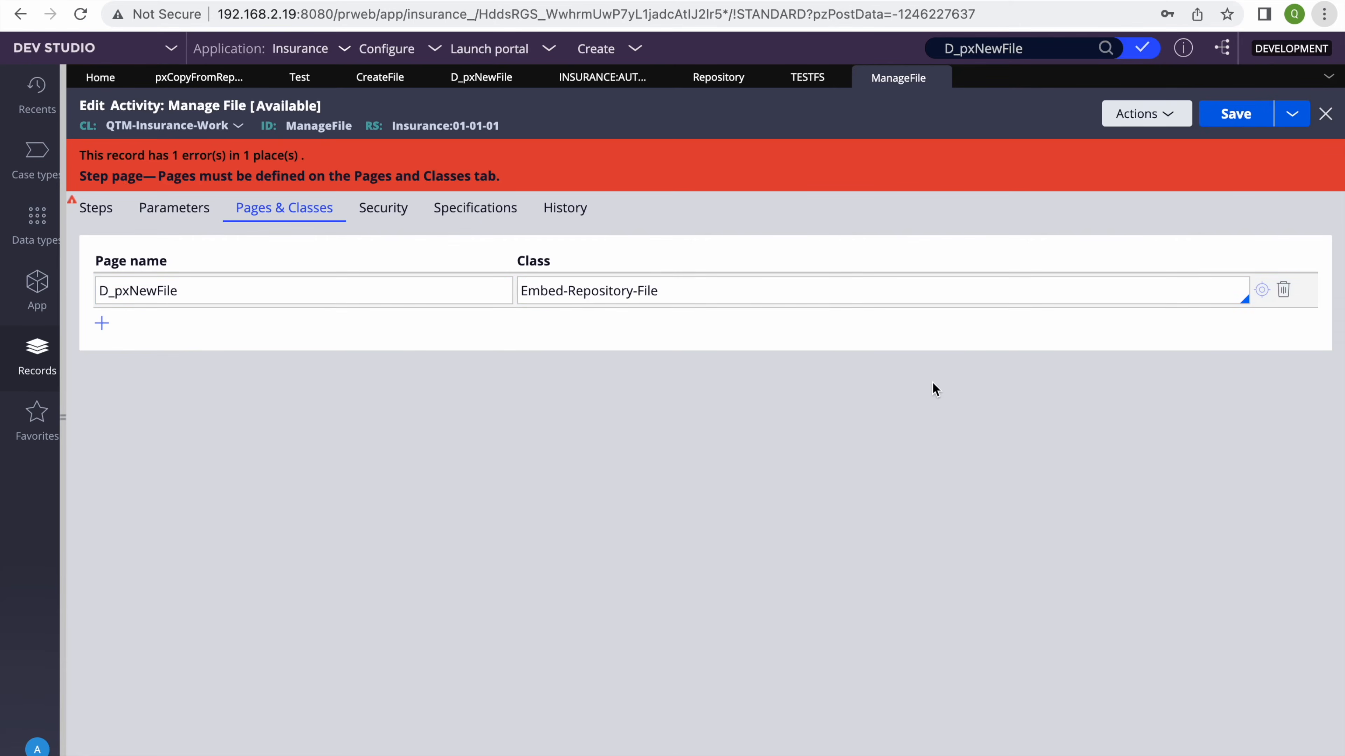
left_click(96, 198)
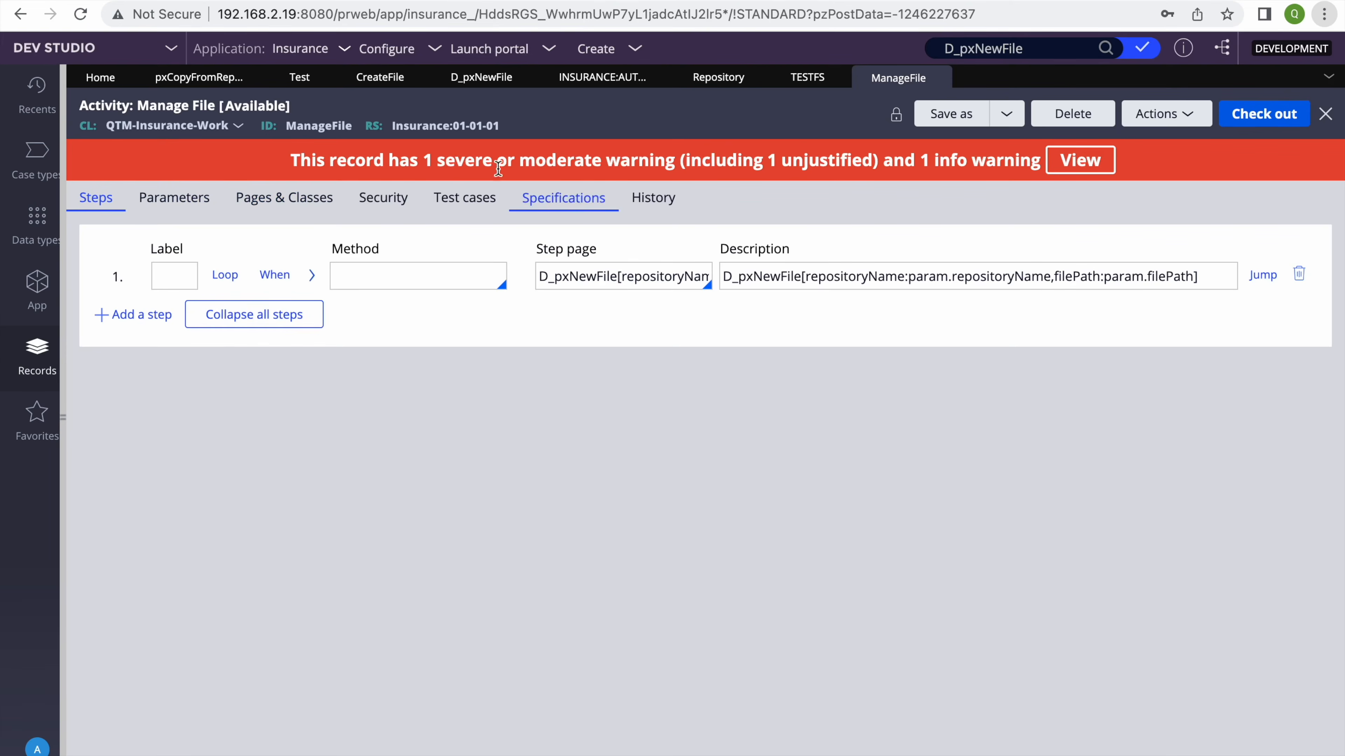
Examine the D_pxNewFile data page's description and usage documentation on how file content is set and saved
left_click(463, 79)
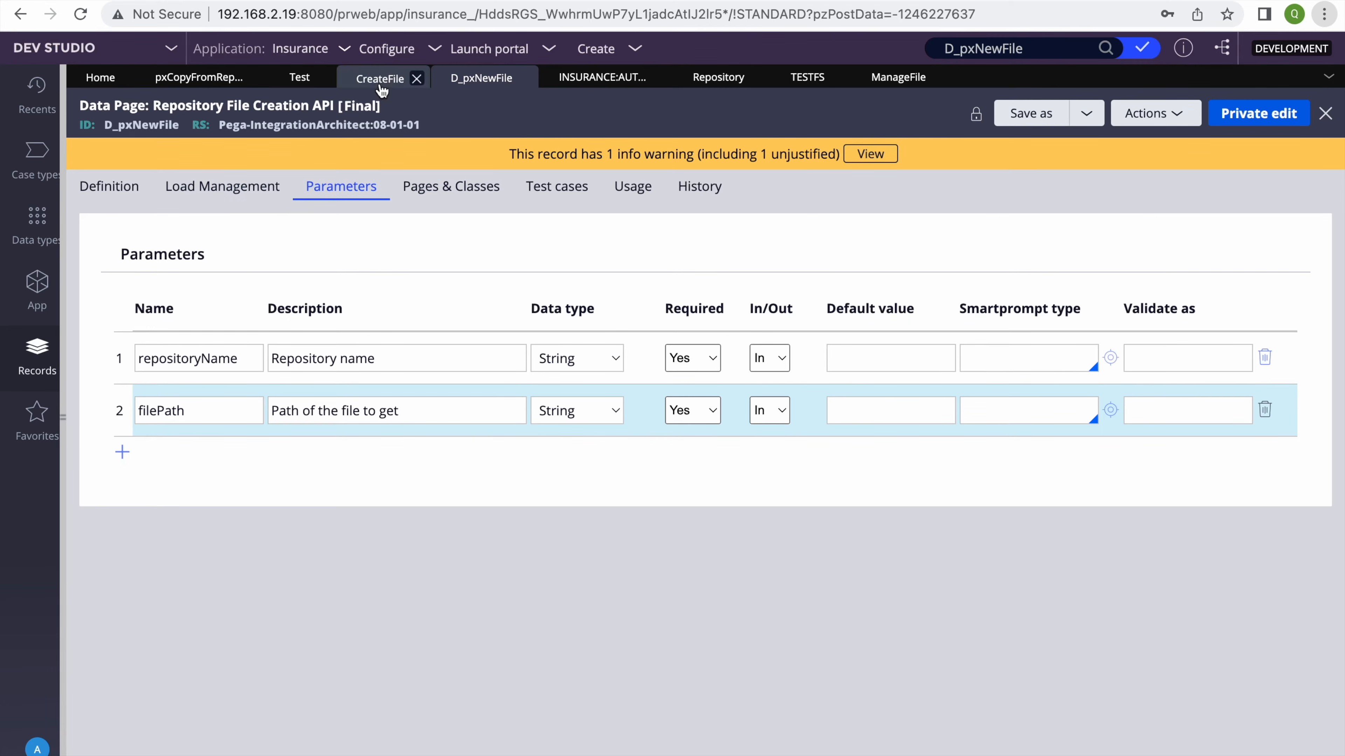
left_click(695, 195)
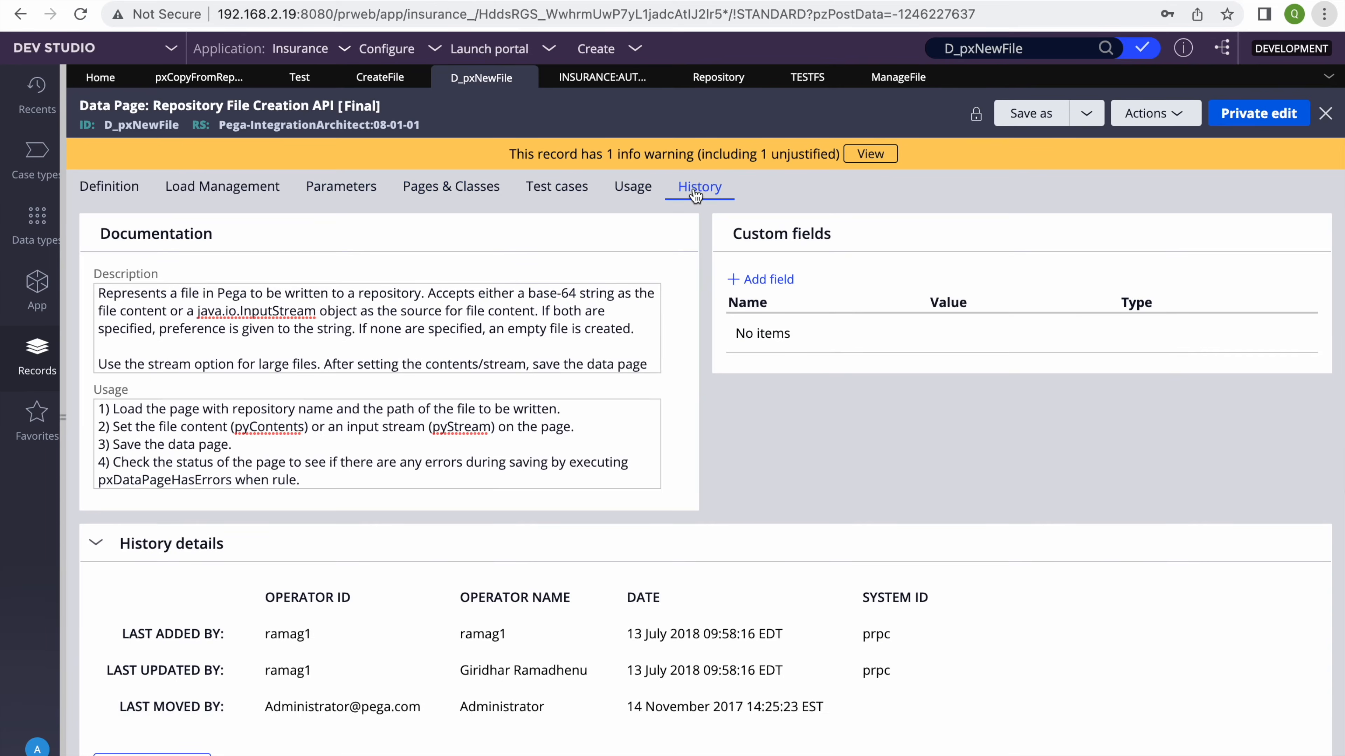
double_click(277, 427)
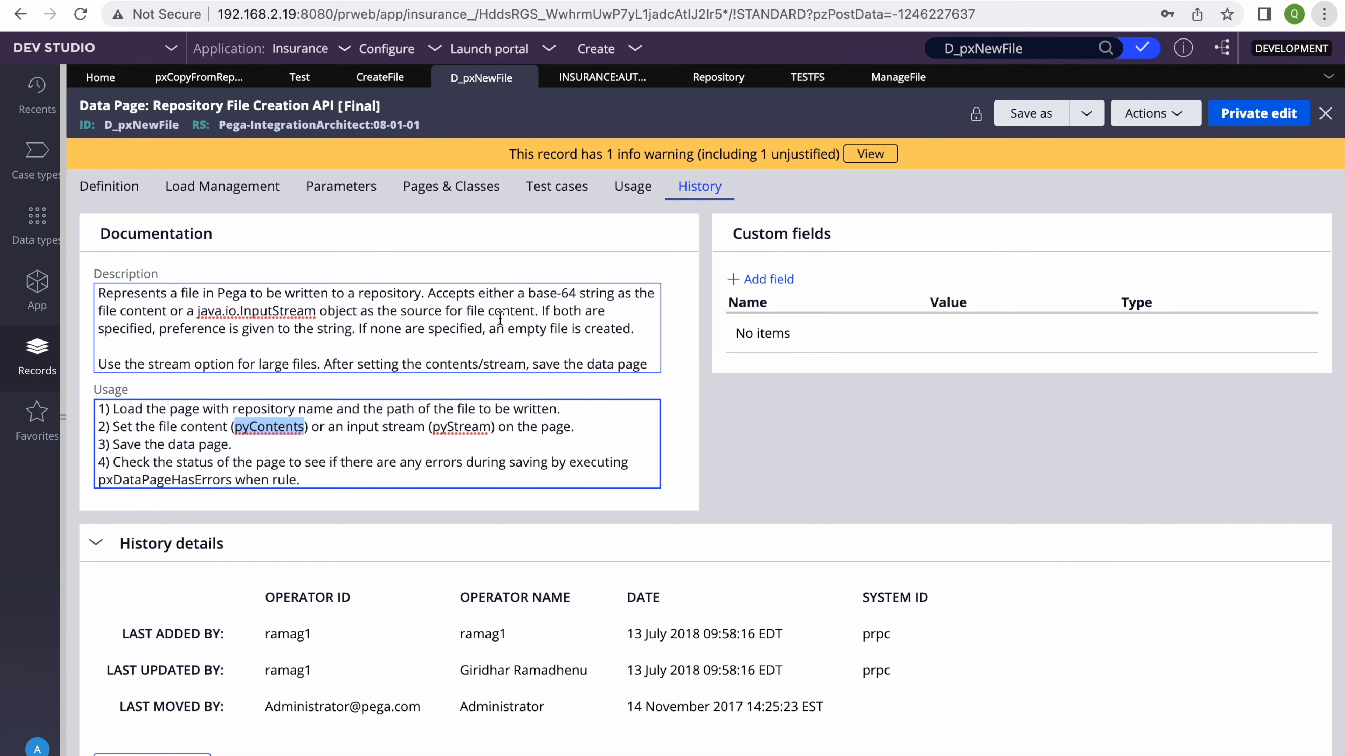
double_click(526, 317)
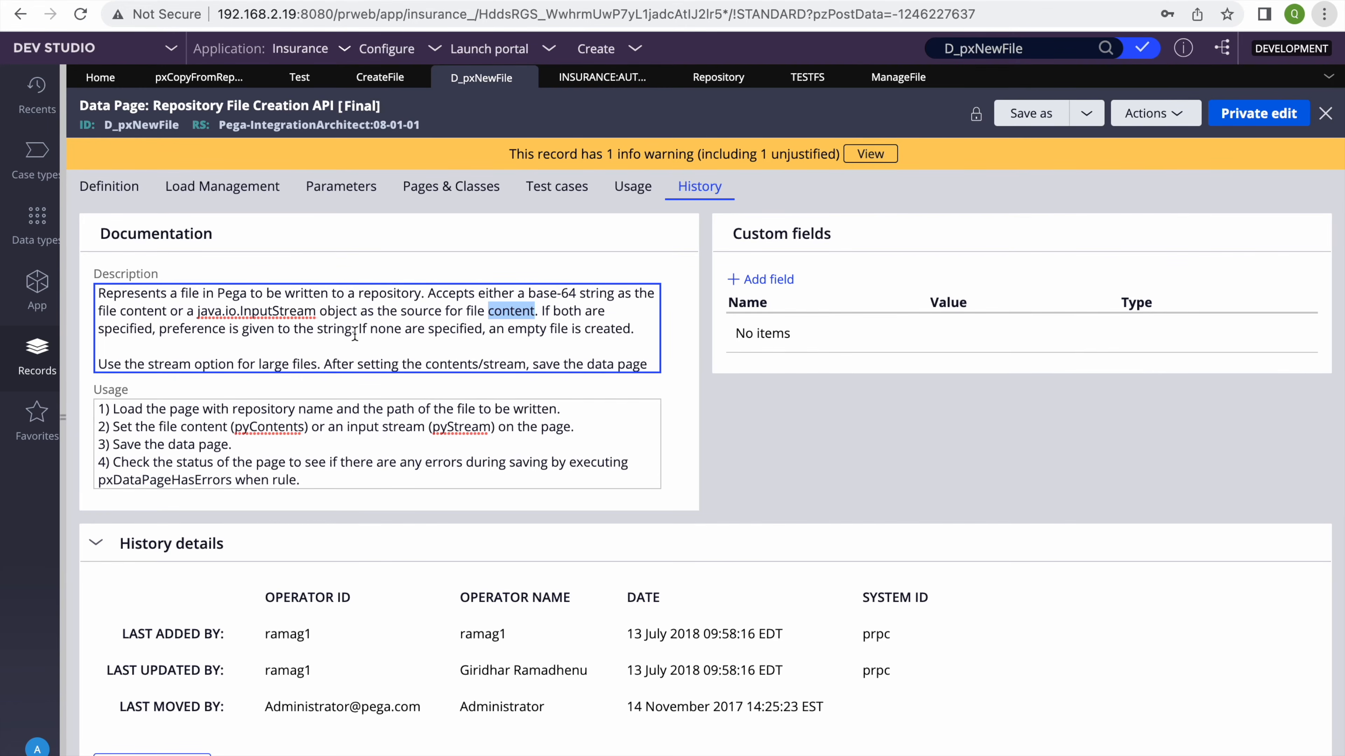
left_click(629, 328)
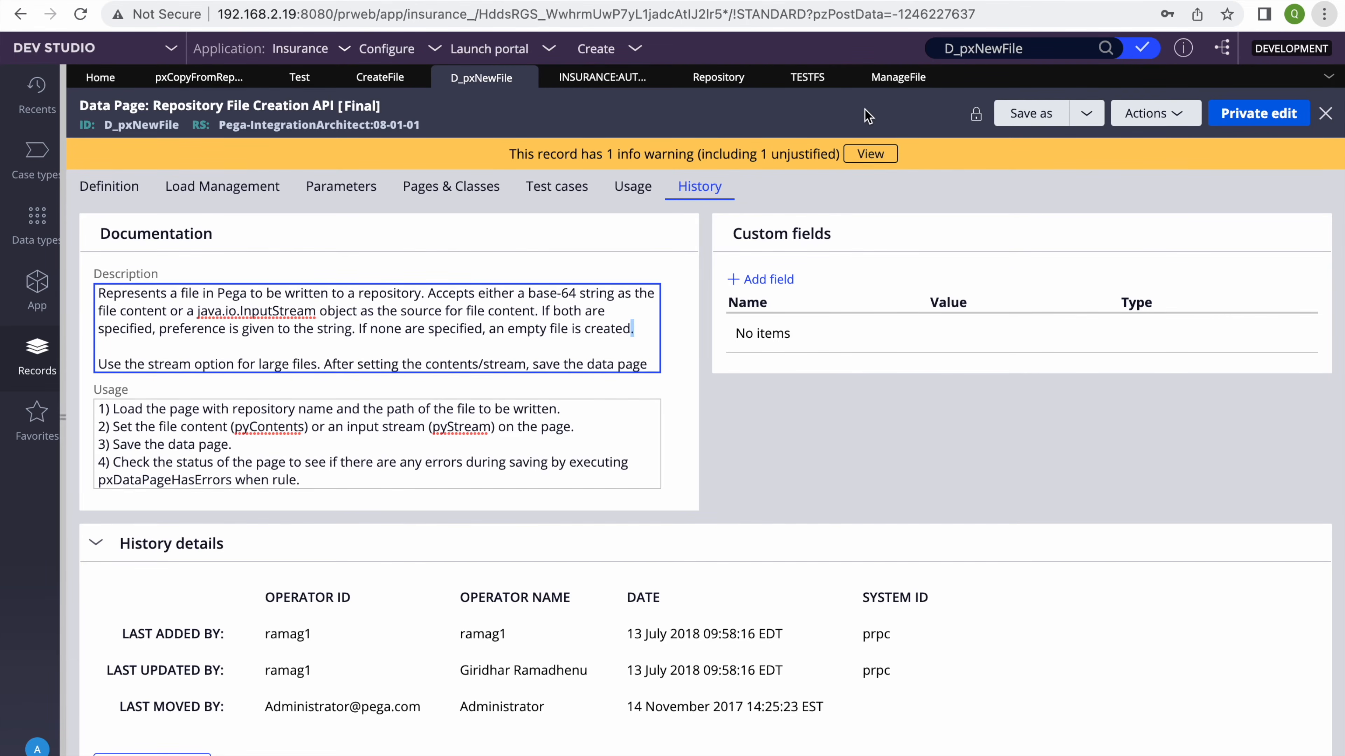
Add a second step to the Manage File activity with the method Save-DataPage
left_click(898, 78)
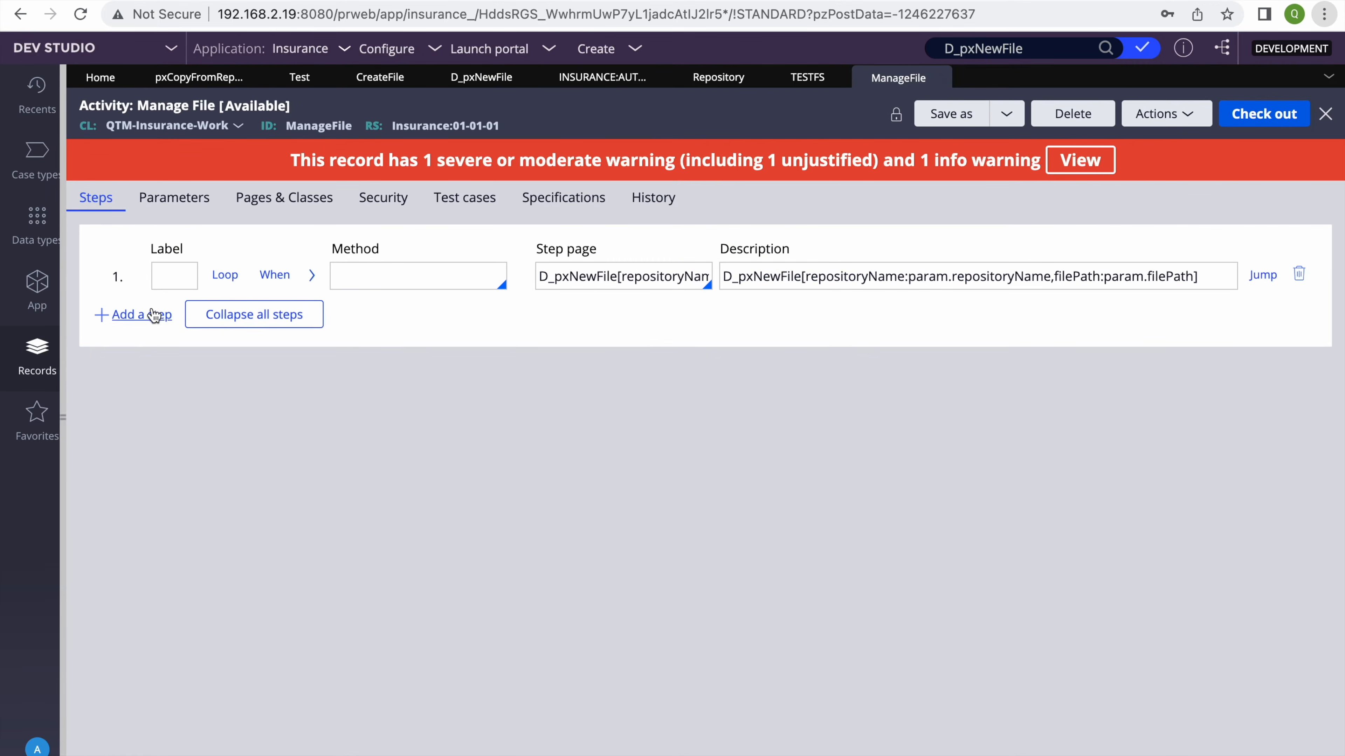
left_click(135, 314)
left_click(408, 324)
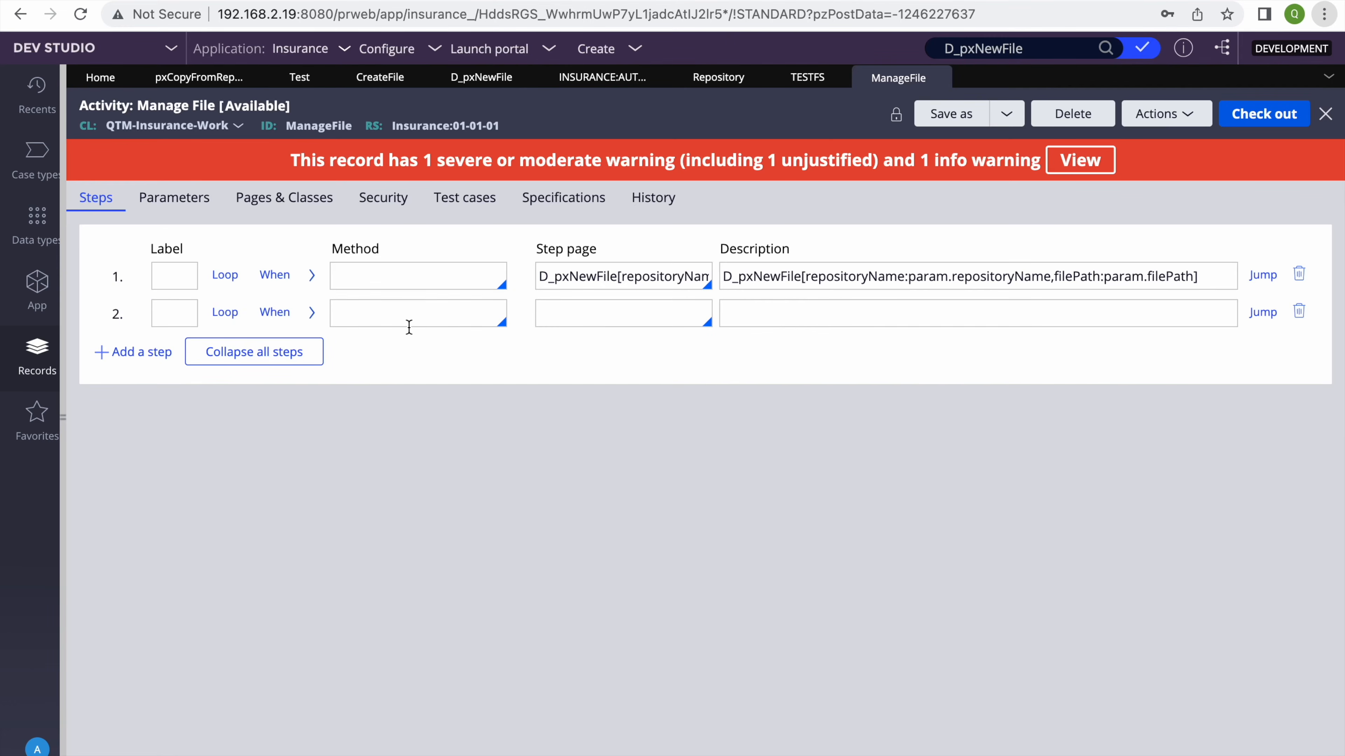
key("BackSpace")
key("BackSpace")
key("BackSpace")
type("save")
key("Down")
key("Up")
key("Up")
key("Up")
key("Return")
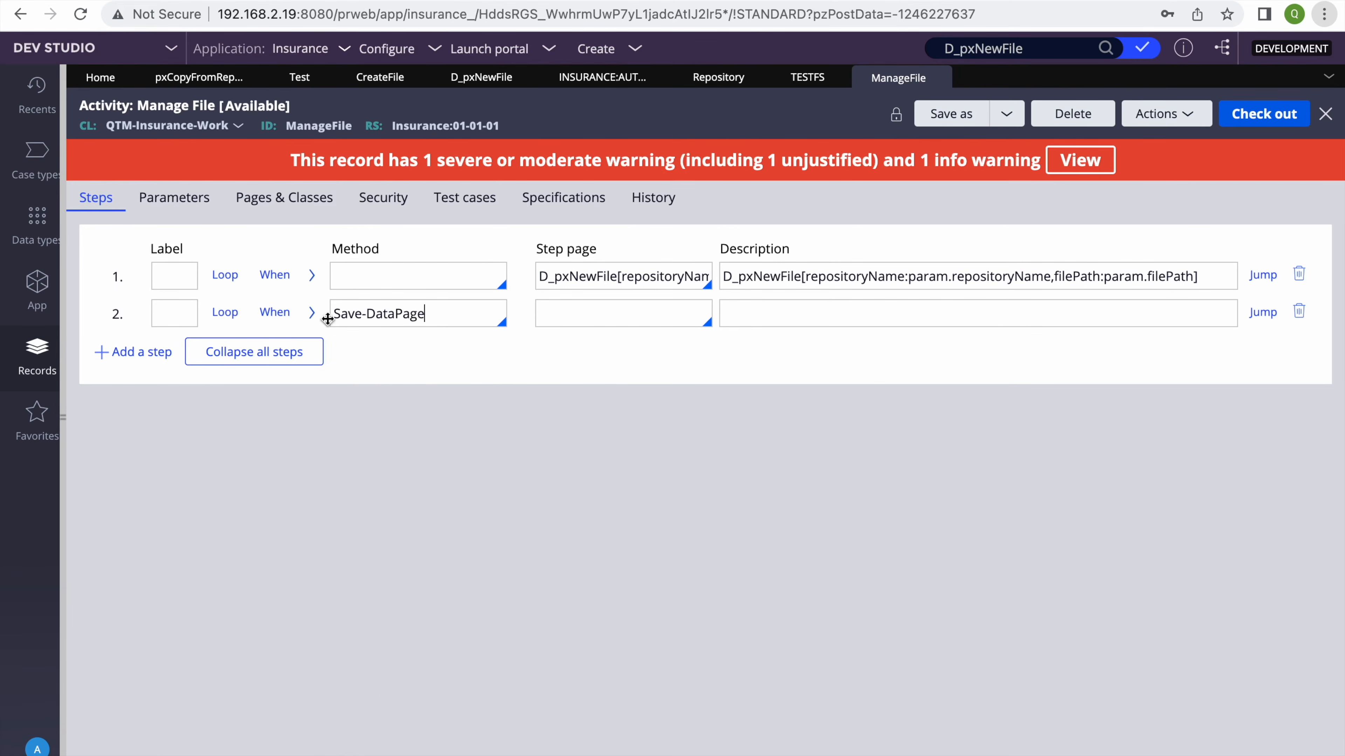
Set the Save-DataPage method's Data Page to D_pxNewFile, copied from step 1's step page
left_click(312, 312)
left_click(251, 459)
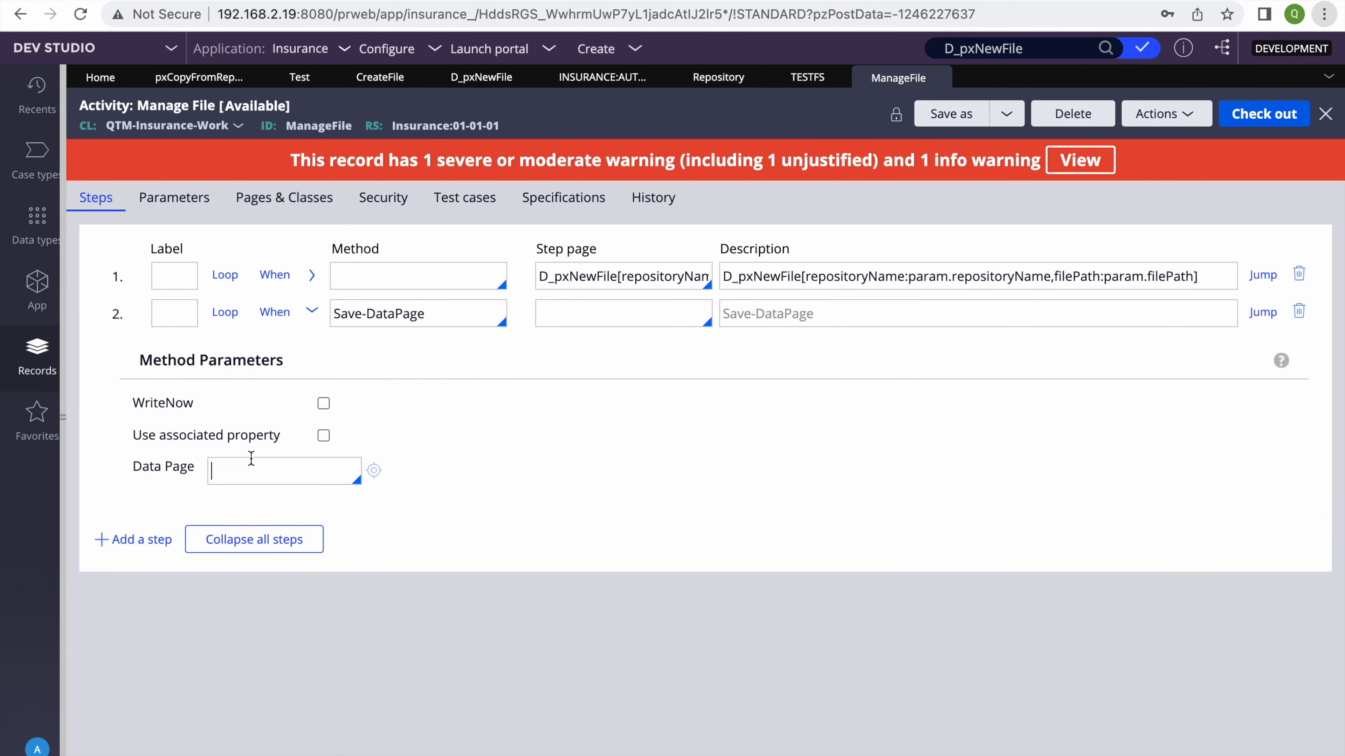
double_click(567, 278)
key("ctrl+c")
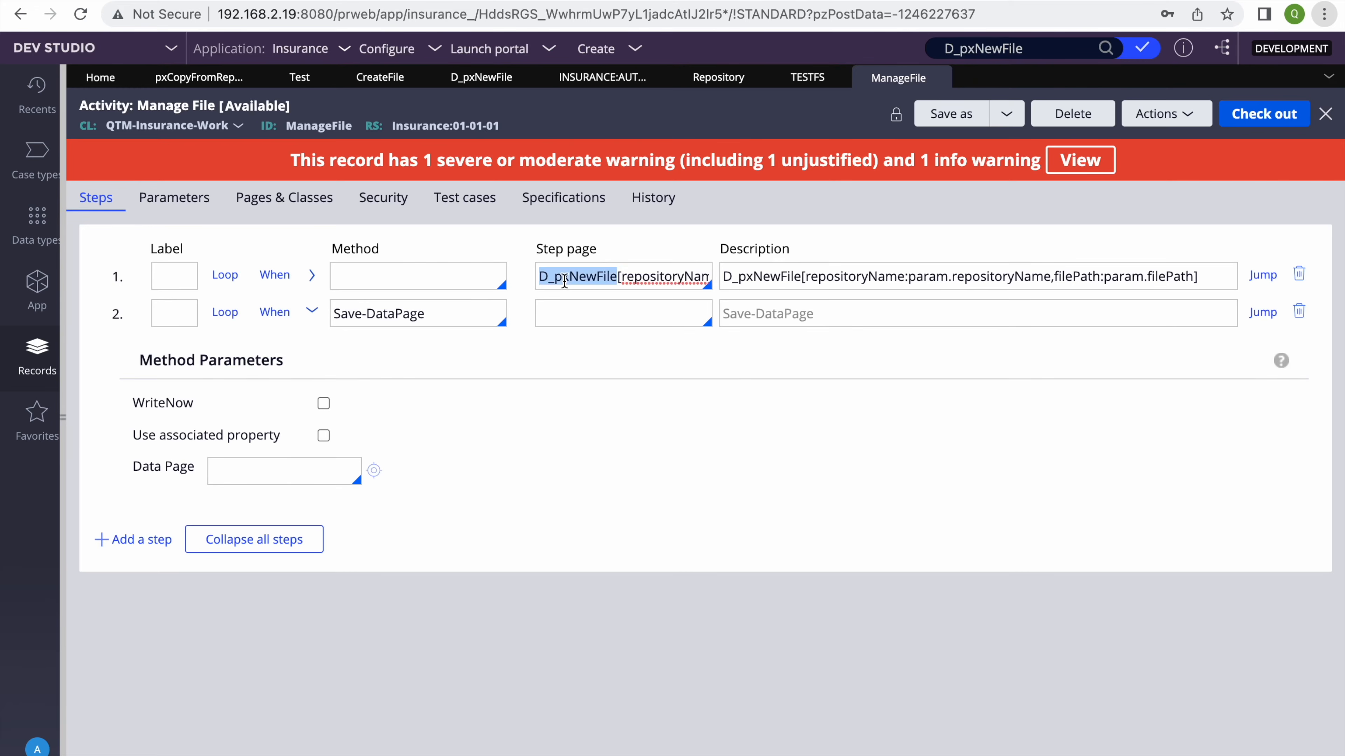
left_click(242, 468)
key("ctrl+v")
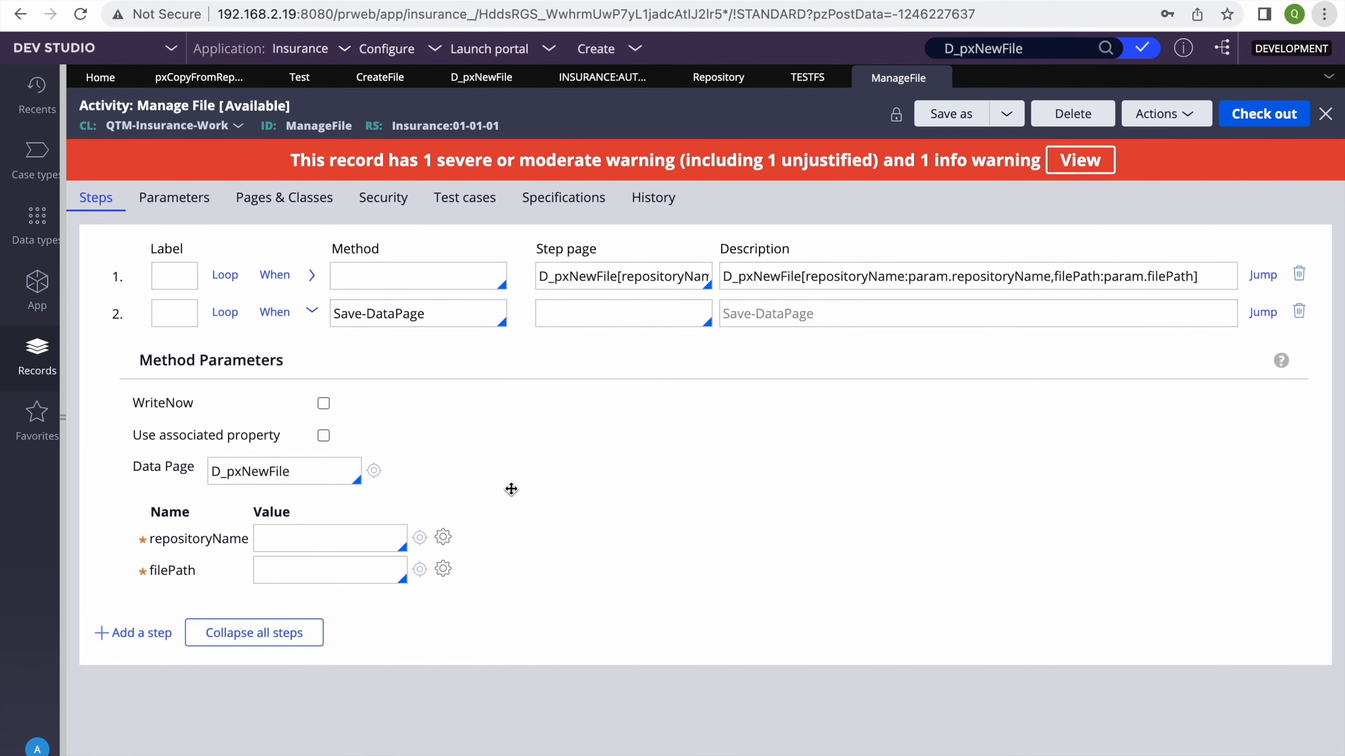
Fill the data page's repositoryName value in step 2 with repositoryName, copied from the activity's parameters
left_click(174, 197)
left_click(177, 344)
double_click(177, 345)
key("ctrl+c")
left_click(96, 198)
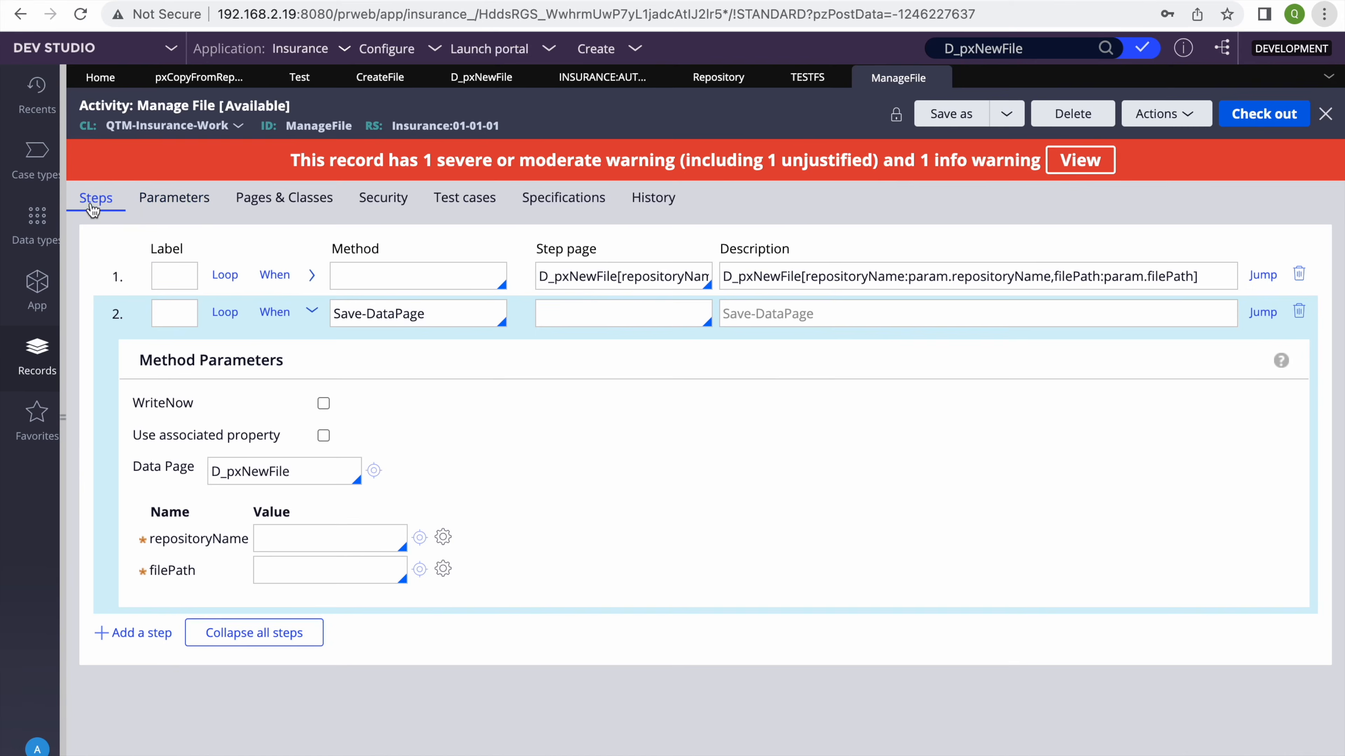
left_click(288, 545)
key("ctrl+v")
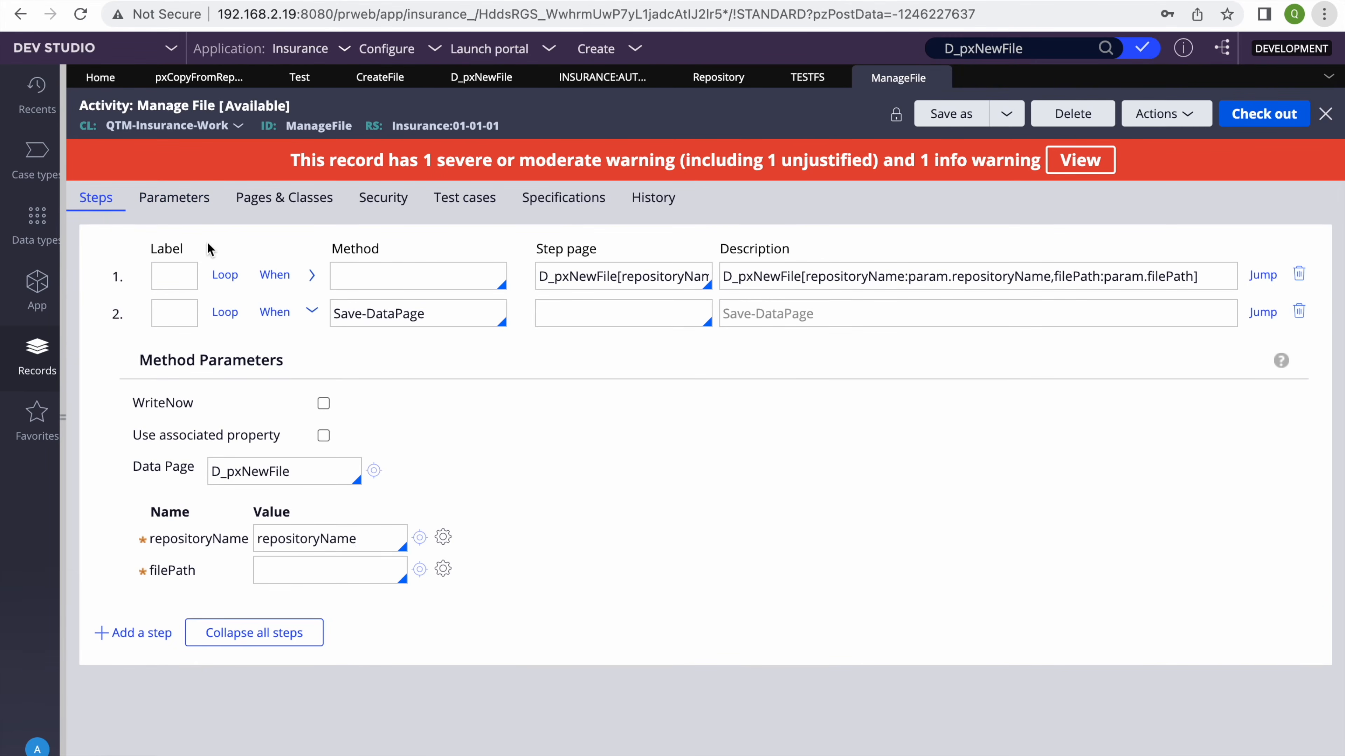
Fill step 2's filePath value with filePath, copied from the activity's parameters, and check out the Manage File activity
left_click(175, 197)
left_click(180, 408)
double_click(179, 411)
key("ctrl+c")
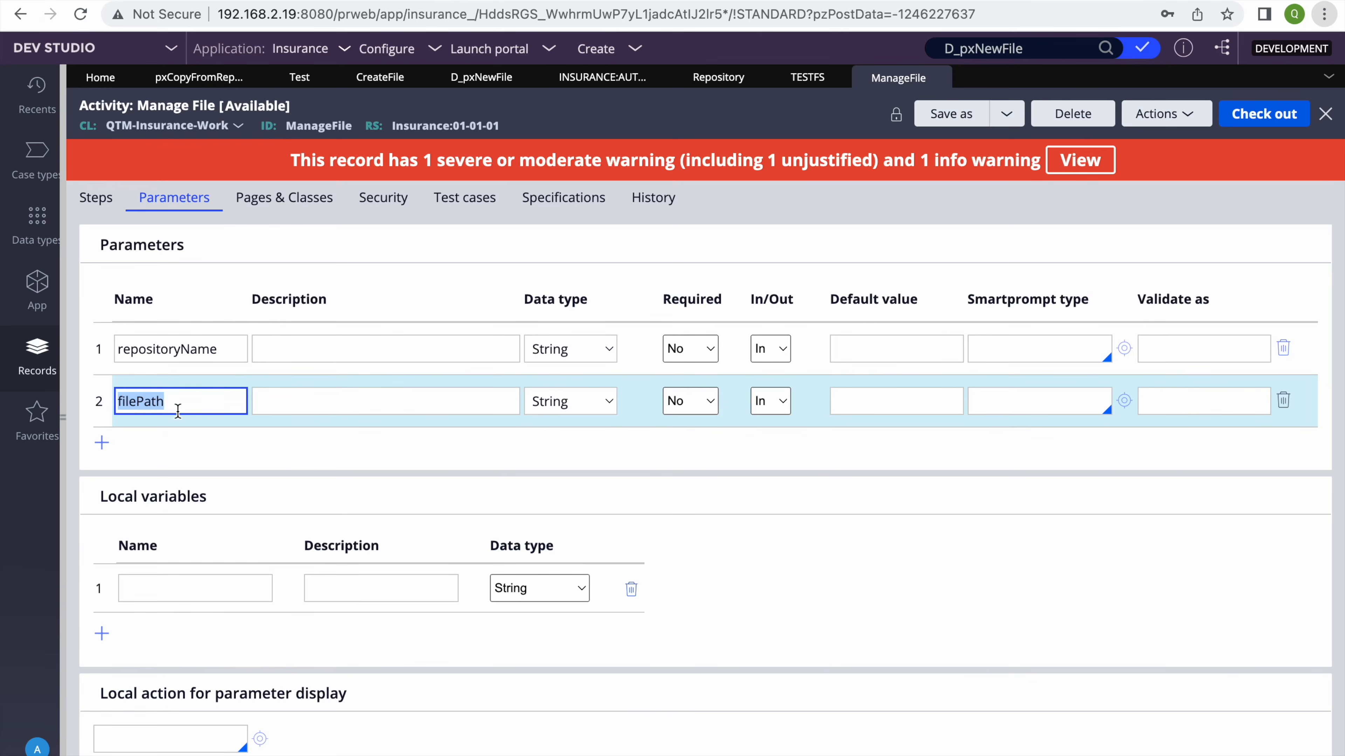
left_click(96, 197)
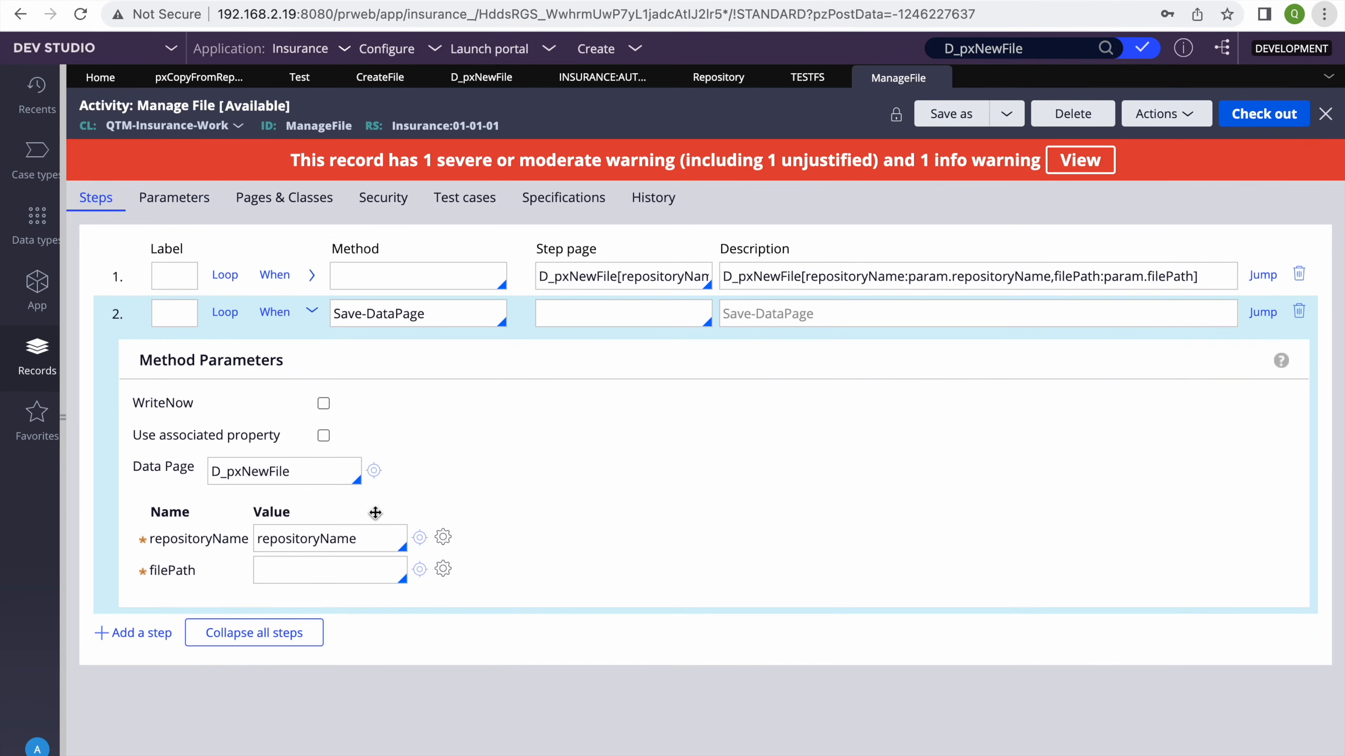
left_click(315, 570)
key("ctrl+v")
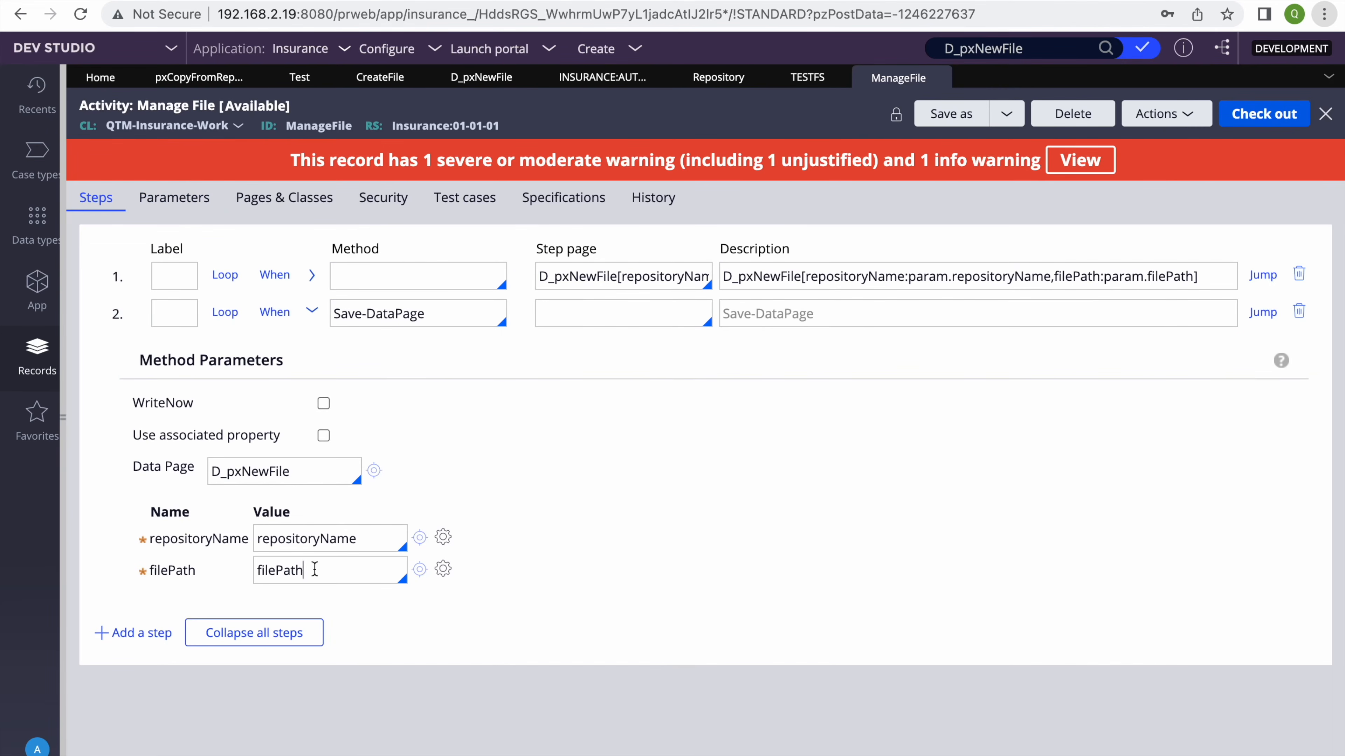
left_click(1254, 121)
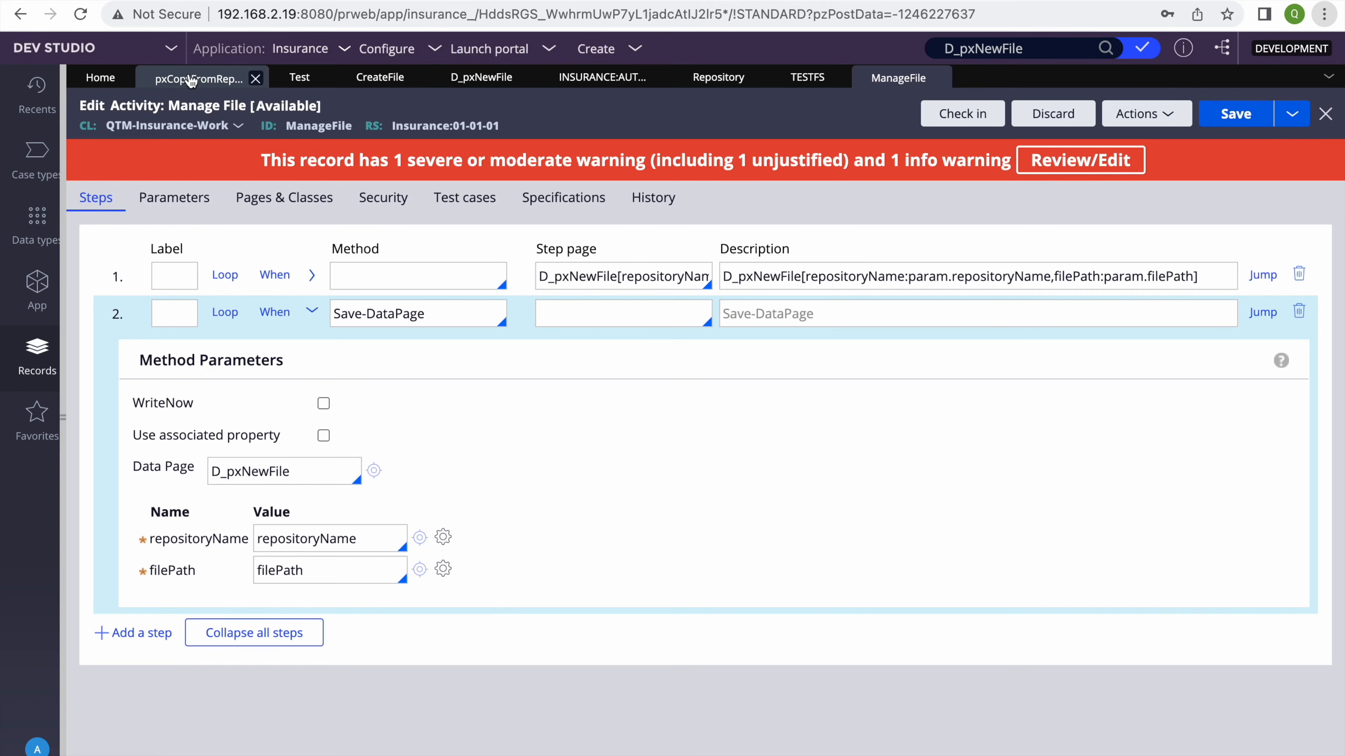
Examine the Save-DataPage step's method parameters in the CopyFromRepository activity for comparison and return to the Manage File activity
left_click(190, 80)
left_click(96, 188)
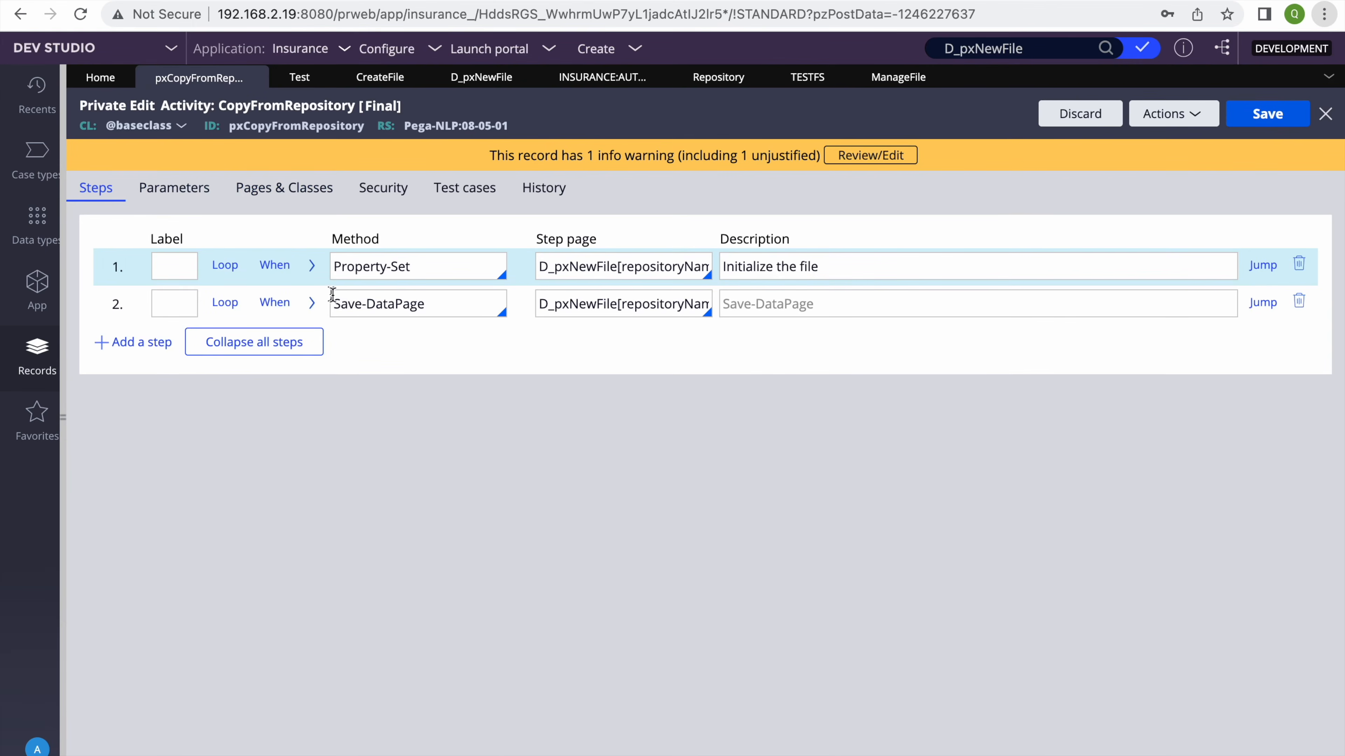
left_click(311, 302)
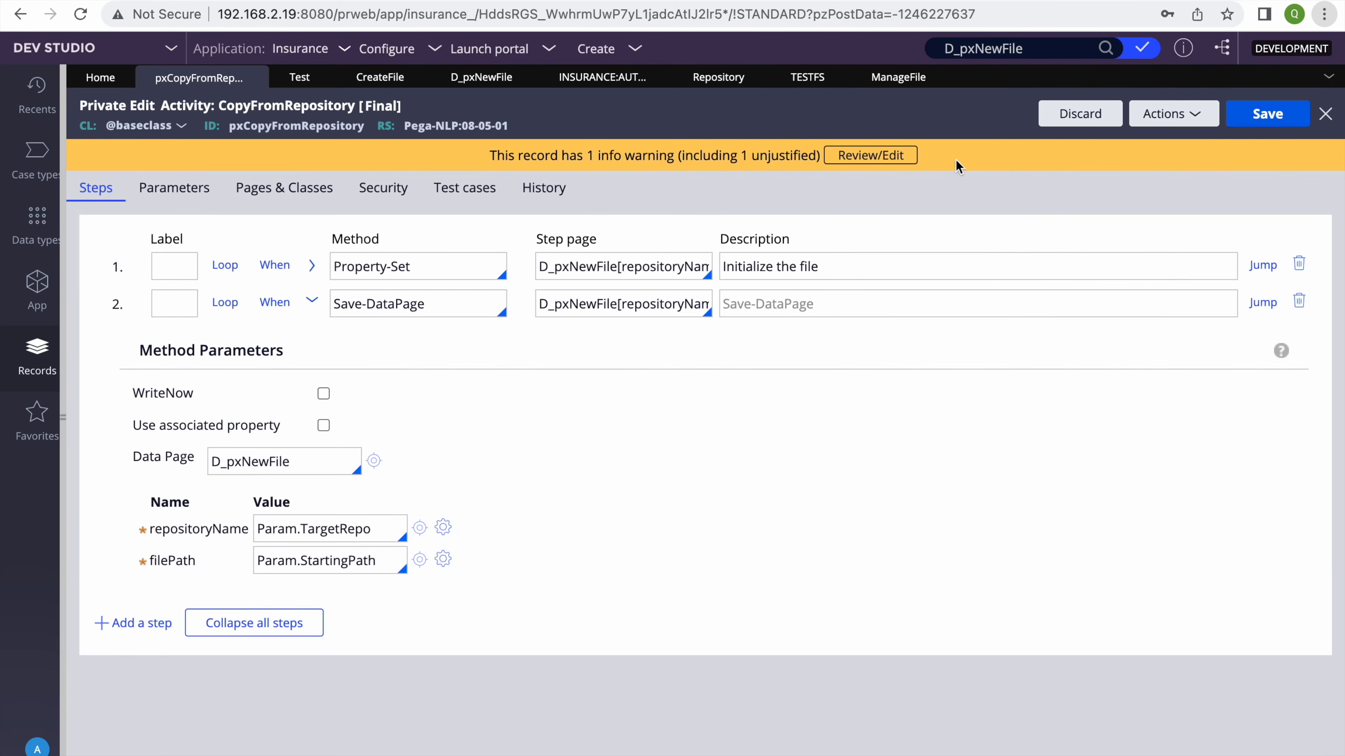
left_click(898, 77)
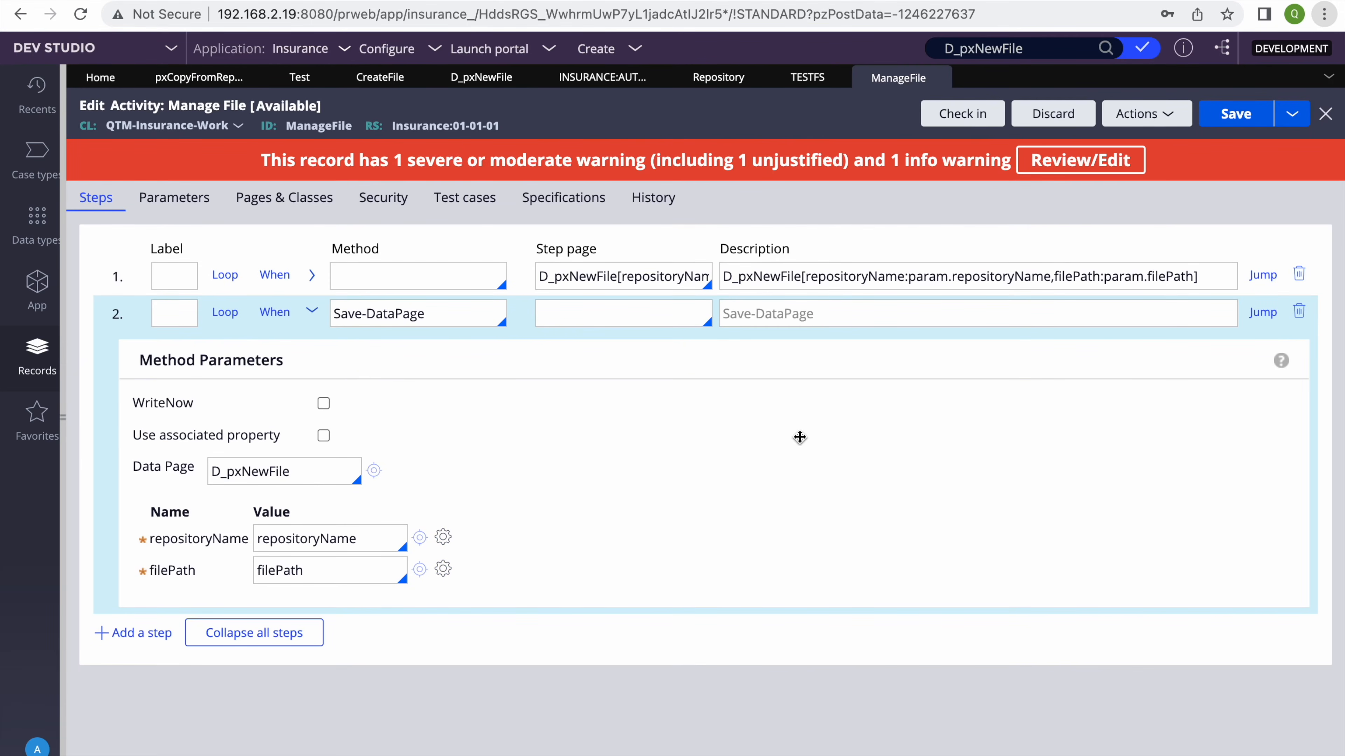
Run the Manage File activity with repositoryName TestFS and filePath File.txt
left_click(1154, 119)
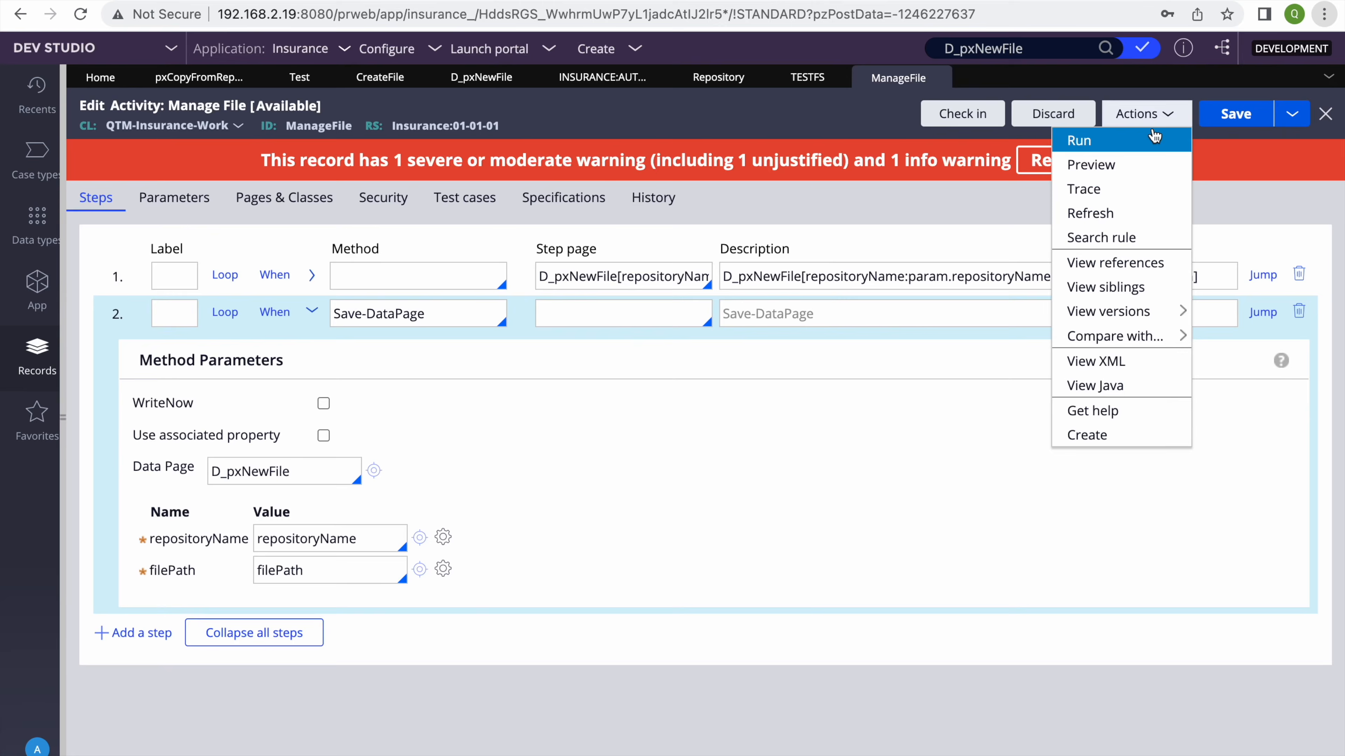
left_click(1108, 141)
left_click(536, 184)
type("TestFS")
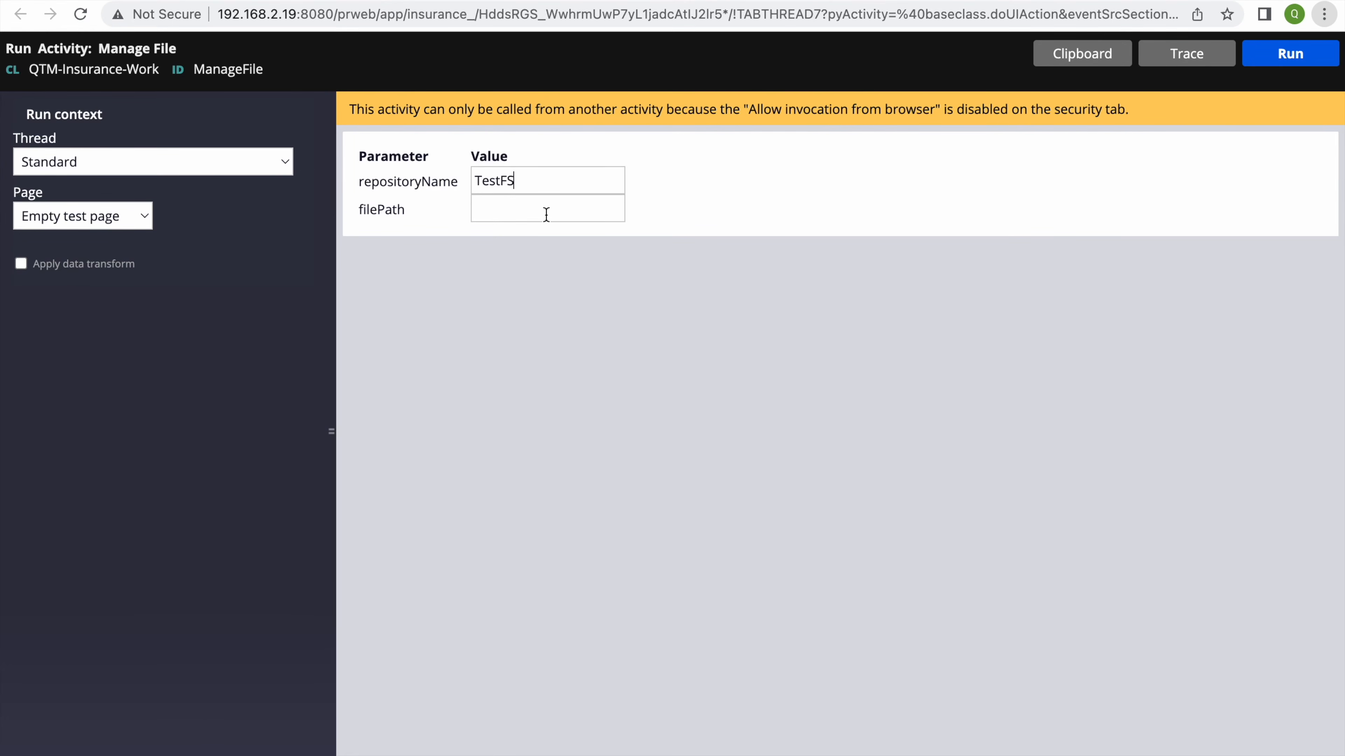
left_click(519, 206)
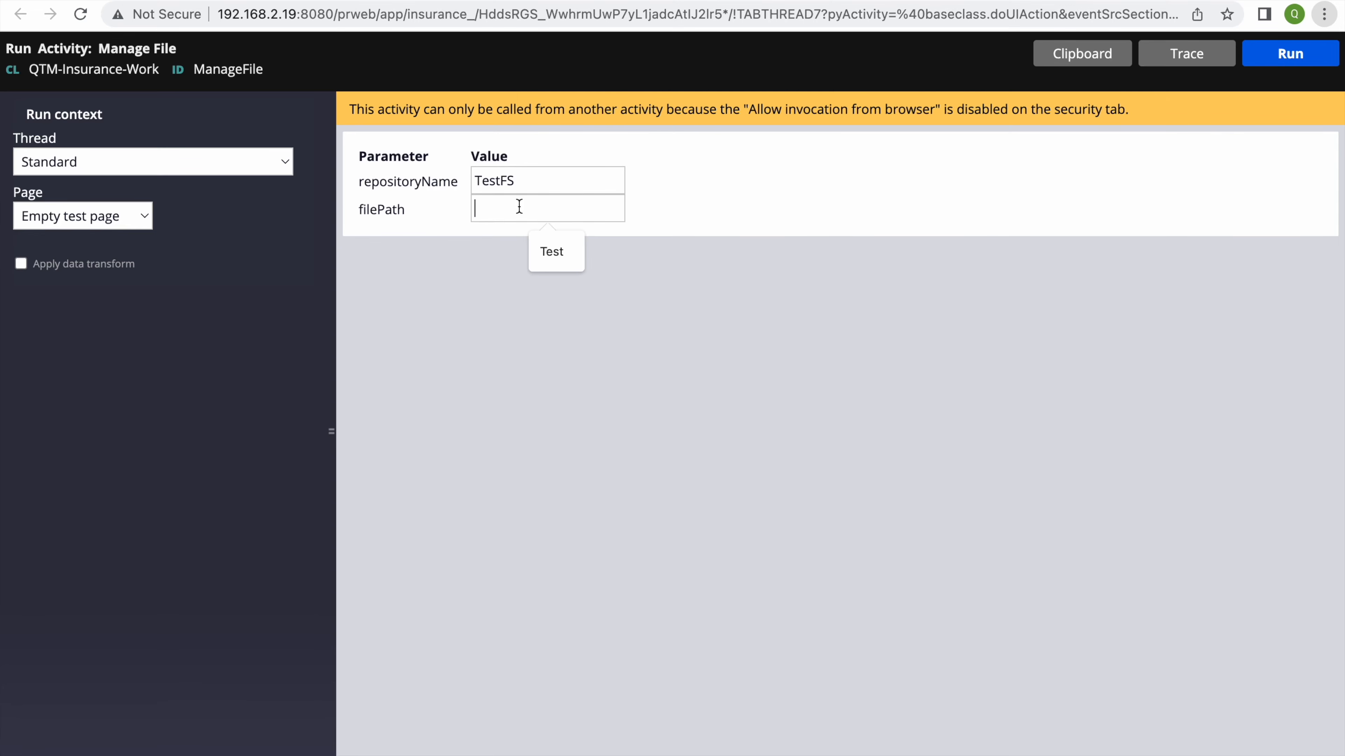
type("Fl")
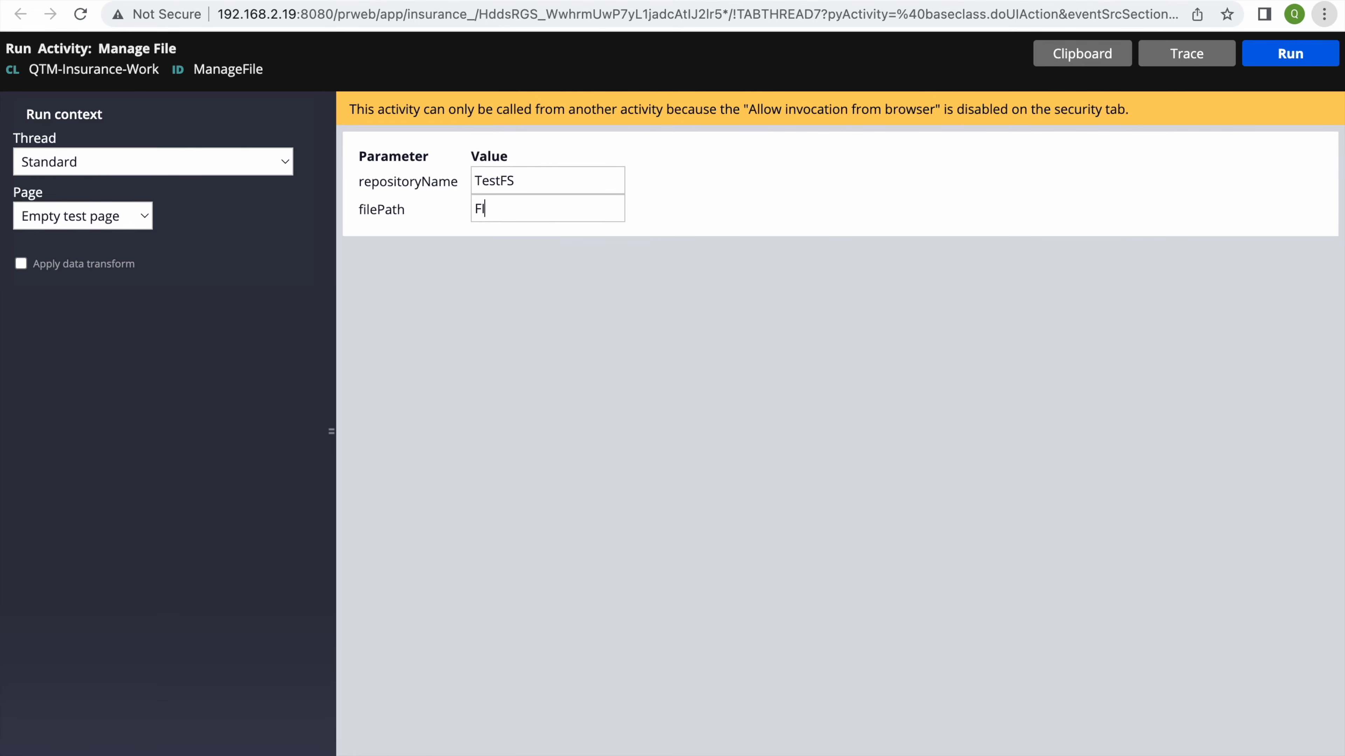
type("MANAGE")
type("txt")
left_click(1318, 53)
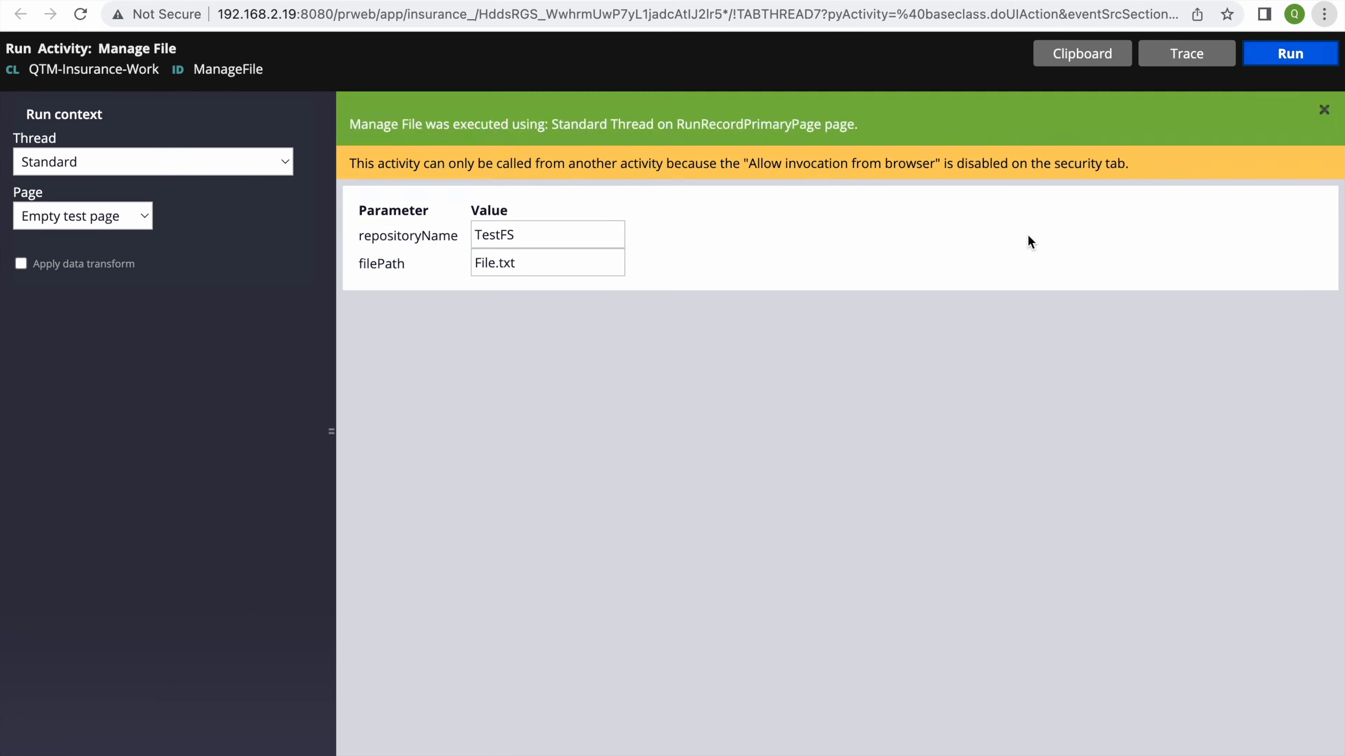
Switch to Finder to check the file folder for the new file, and return to Chrome
key("F4")
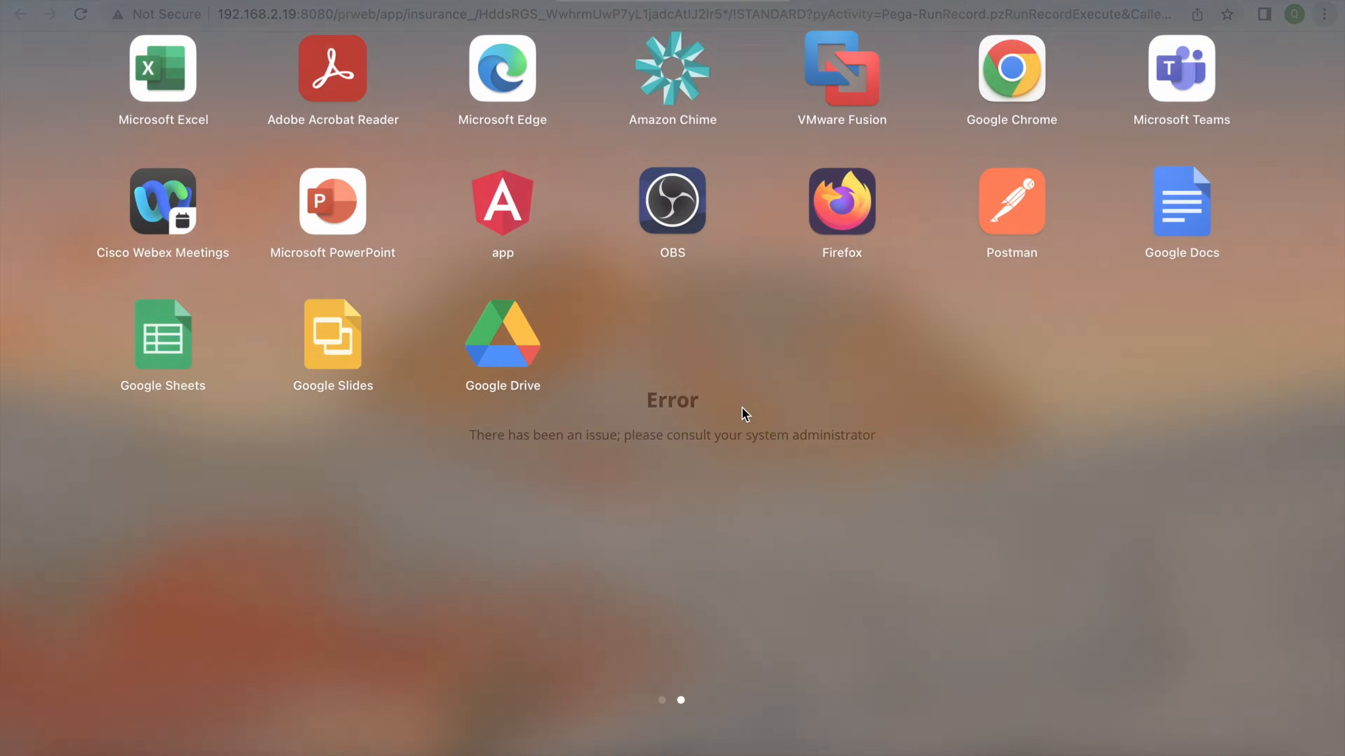
left_click(64, 751)
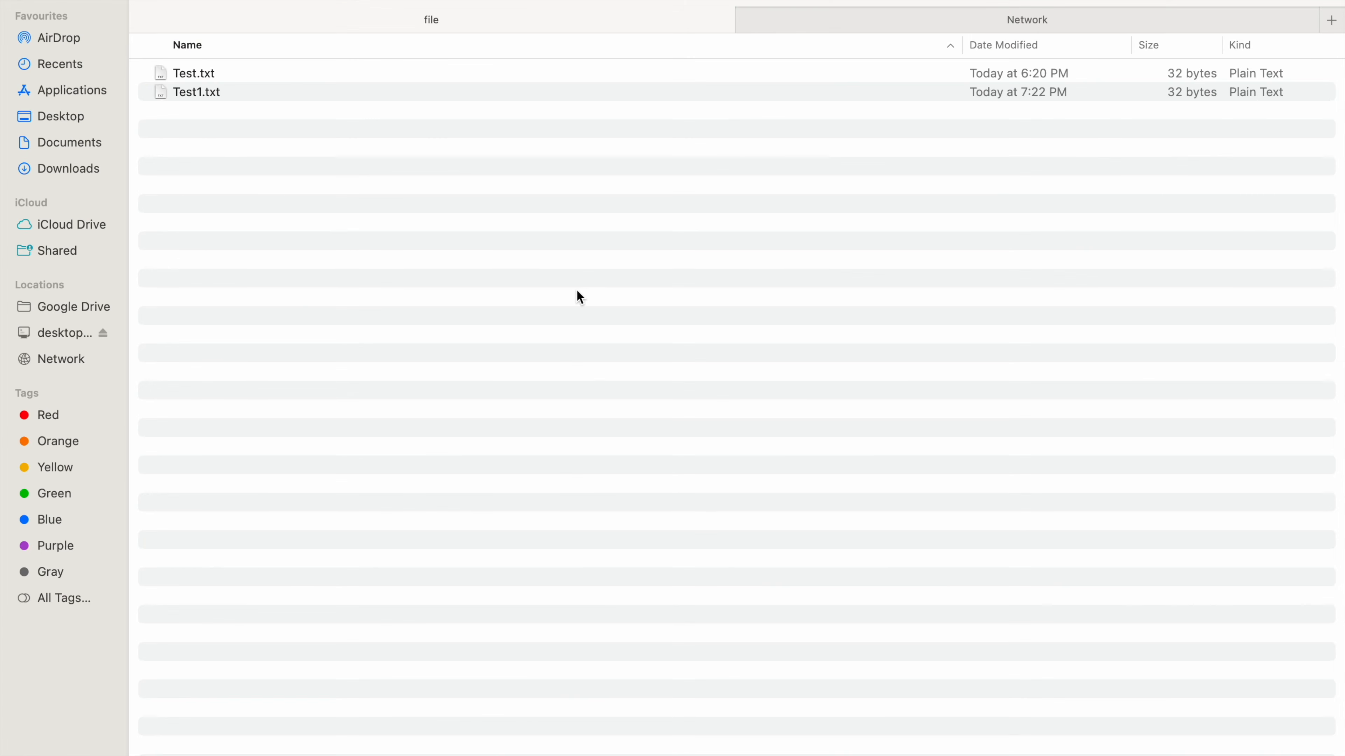
right_click(575, 290)
key("F4")
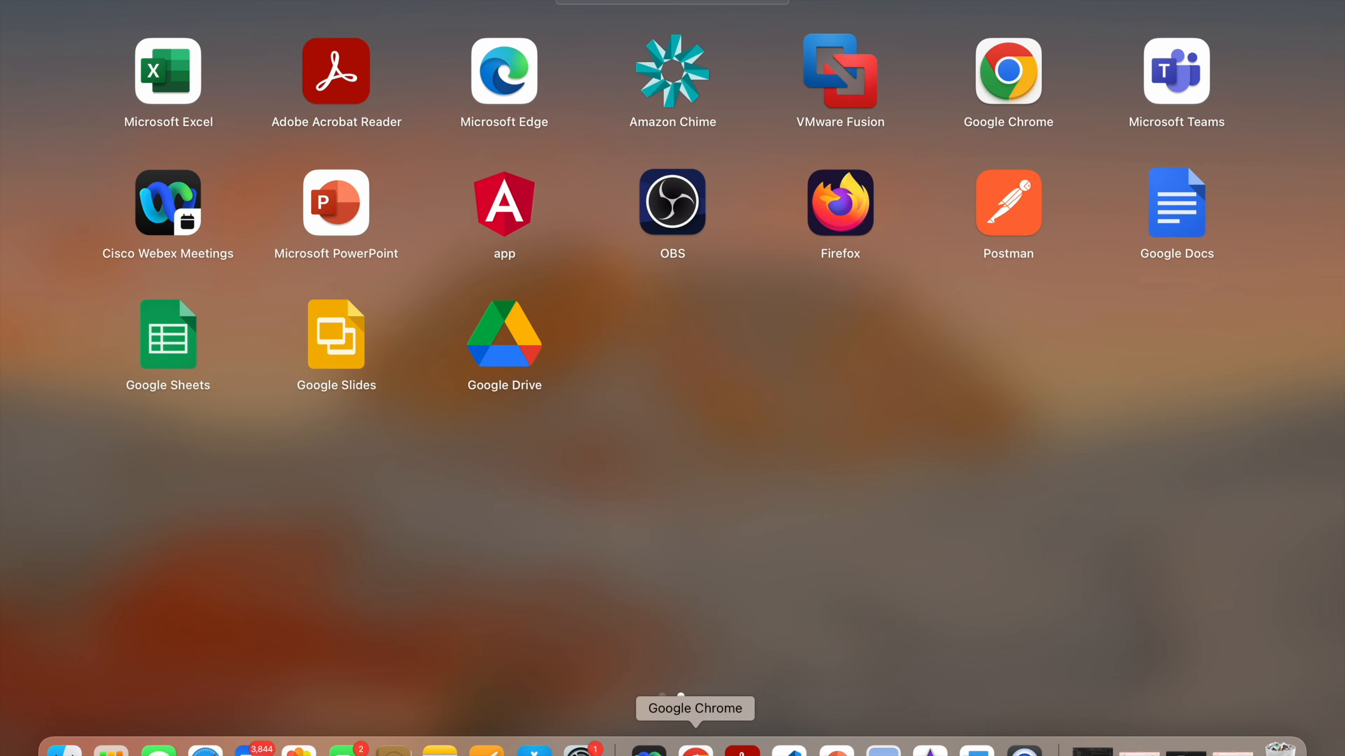
left_click(693, 749)
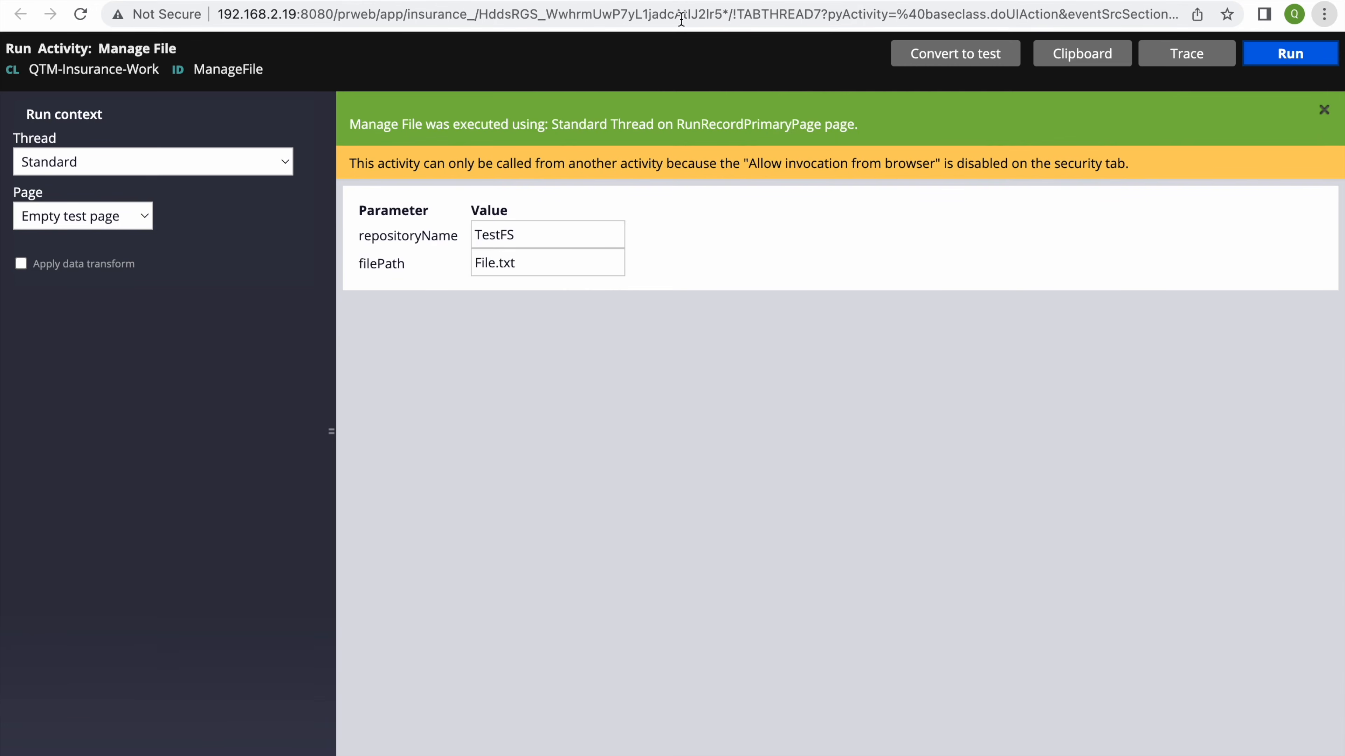
Open a Tracer session for the Manage File run and save the activity in Dev Studio
left_click(1188, 58)
left_click(294, 1)
left_click(1257, 120)
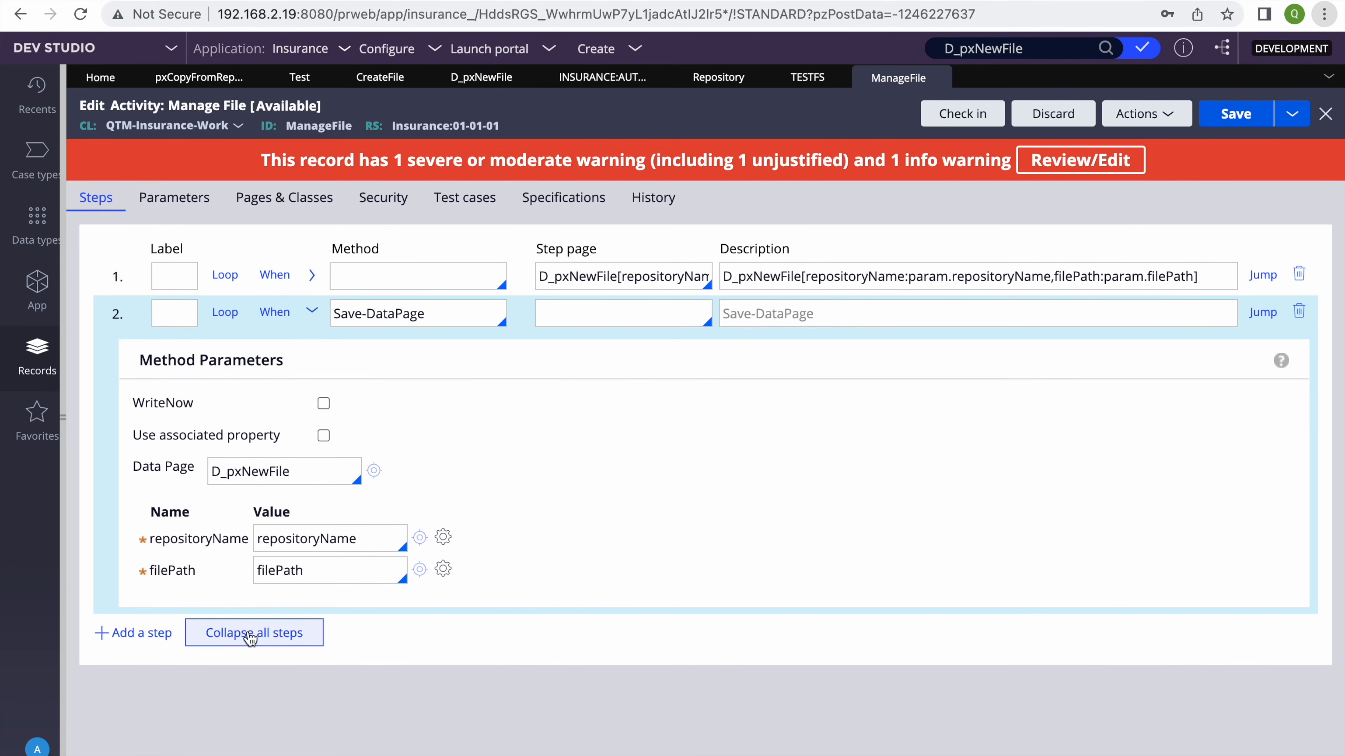
Set step 2's step page to D_pxNewFile[repositoryName:param.repositoryName,filePath:param.filePath], copied from step 1, and save the activity
left_click(608, 272)
key("ctrl+c")
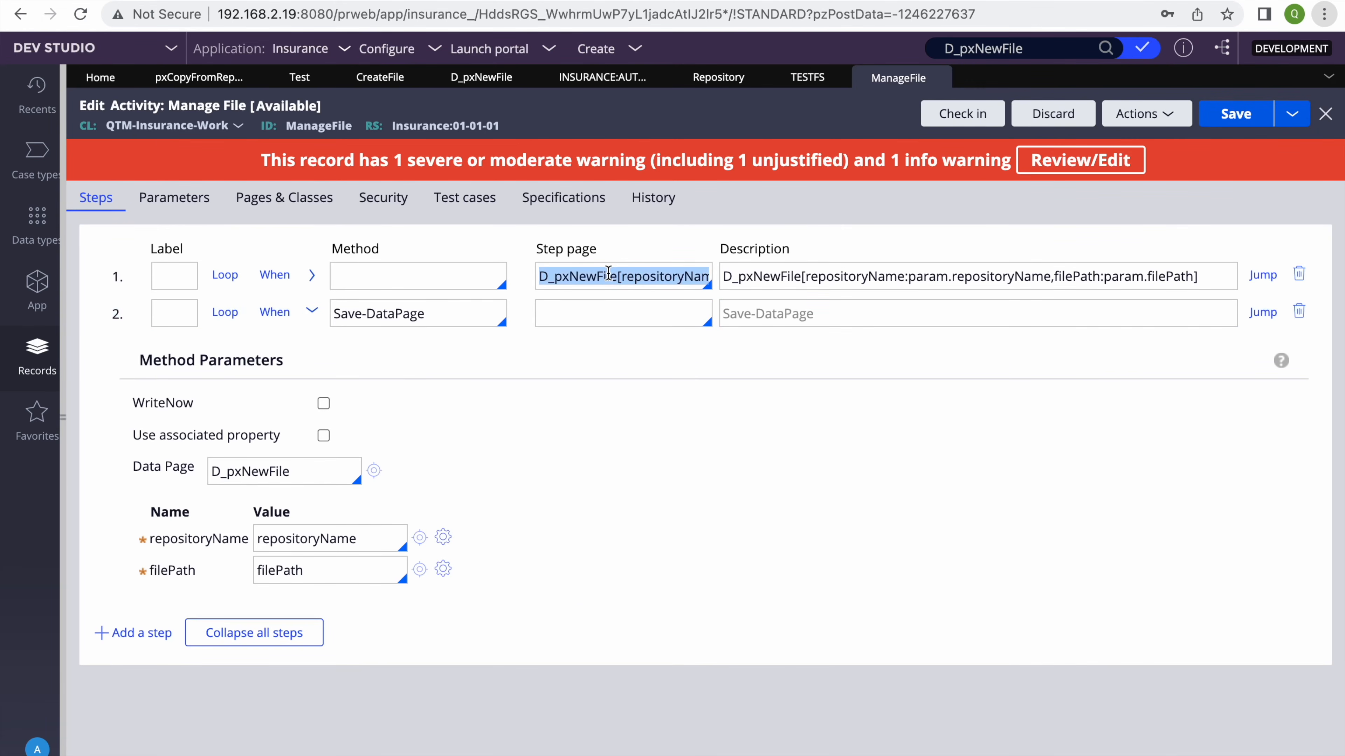
left_click(596, 314)
key("ctrl+v")
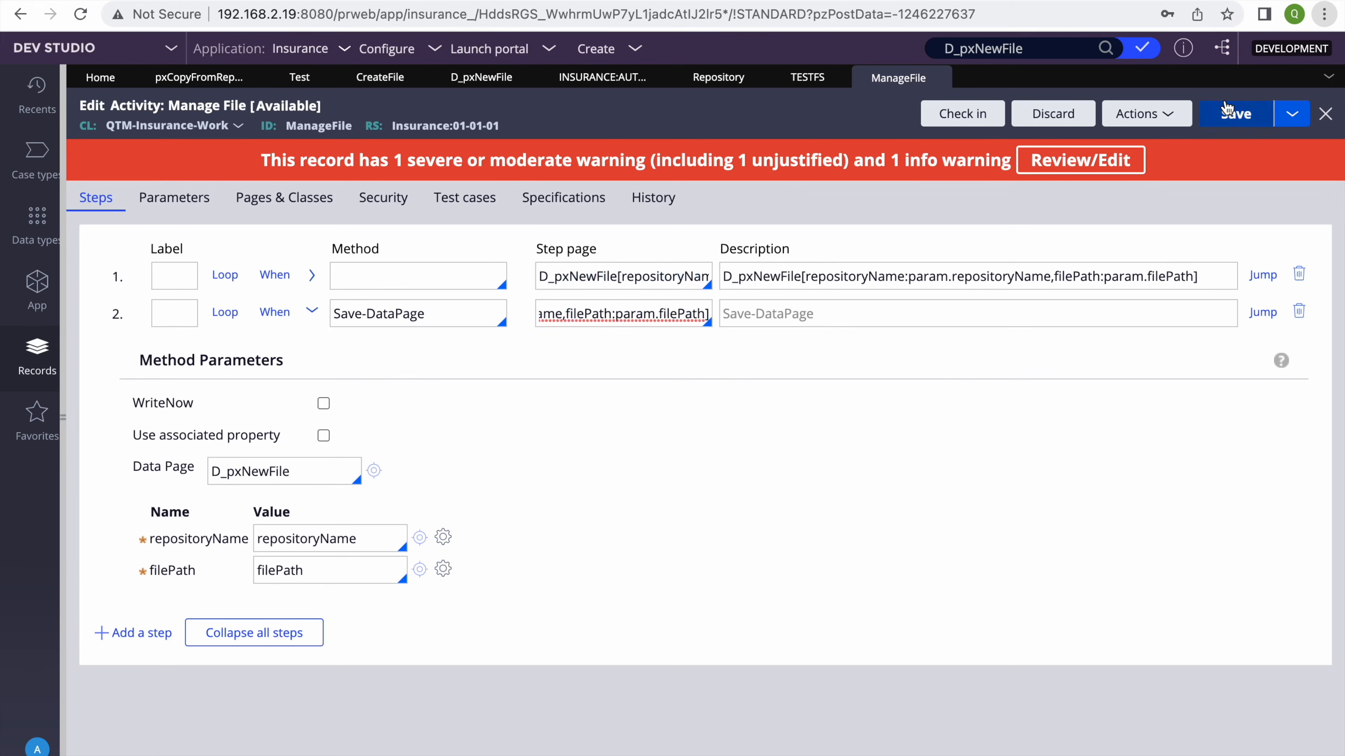
left_click(1233, 120)
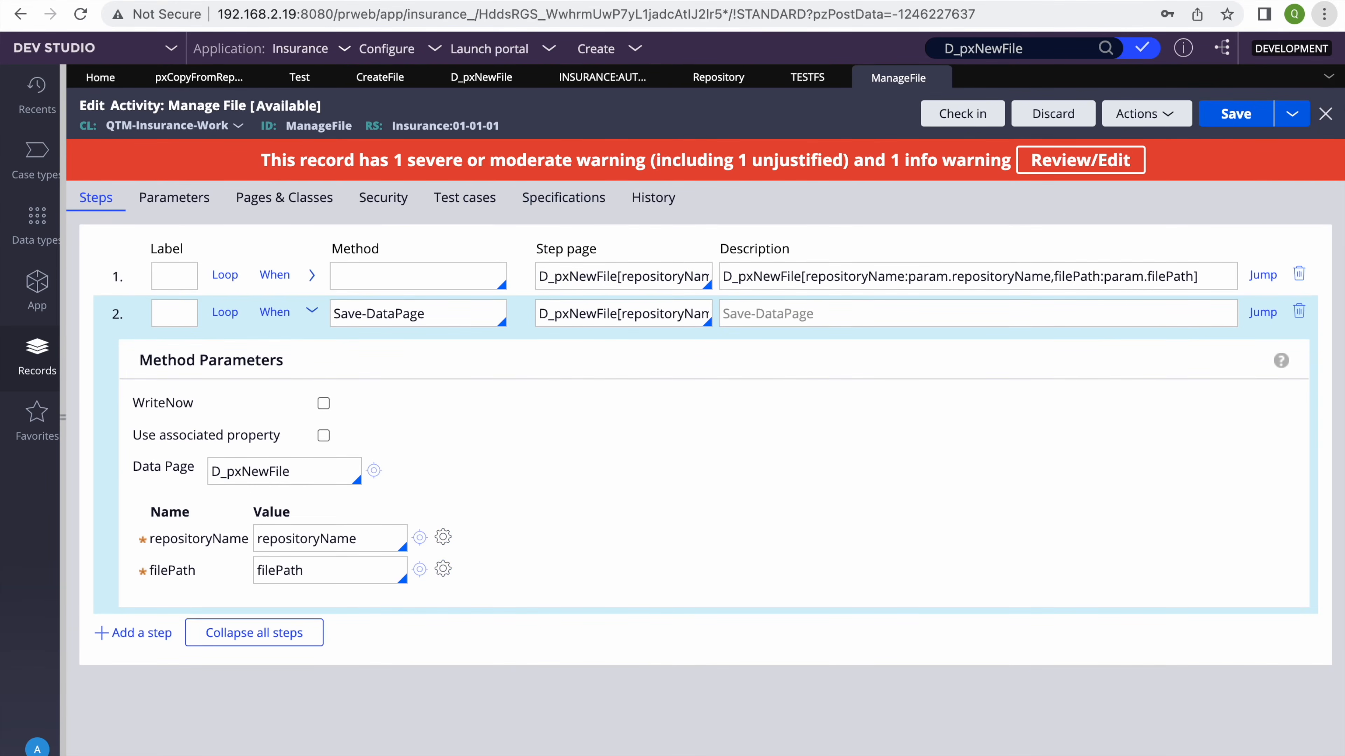
Rerun Manage File with the same parameters and open the traced Save-DataPage step's D_pxNewFile page
left_click(805, 1)
left_click(1006, 1)
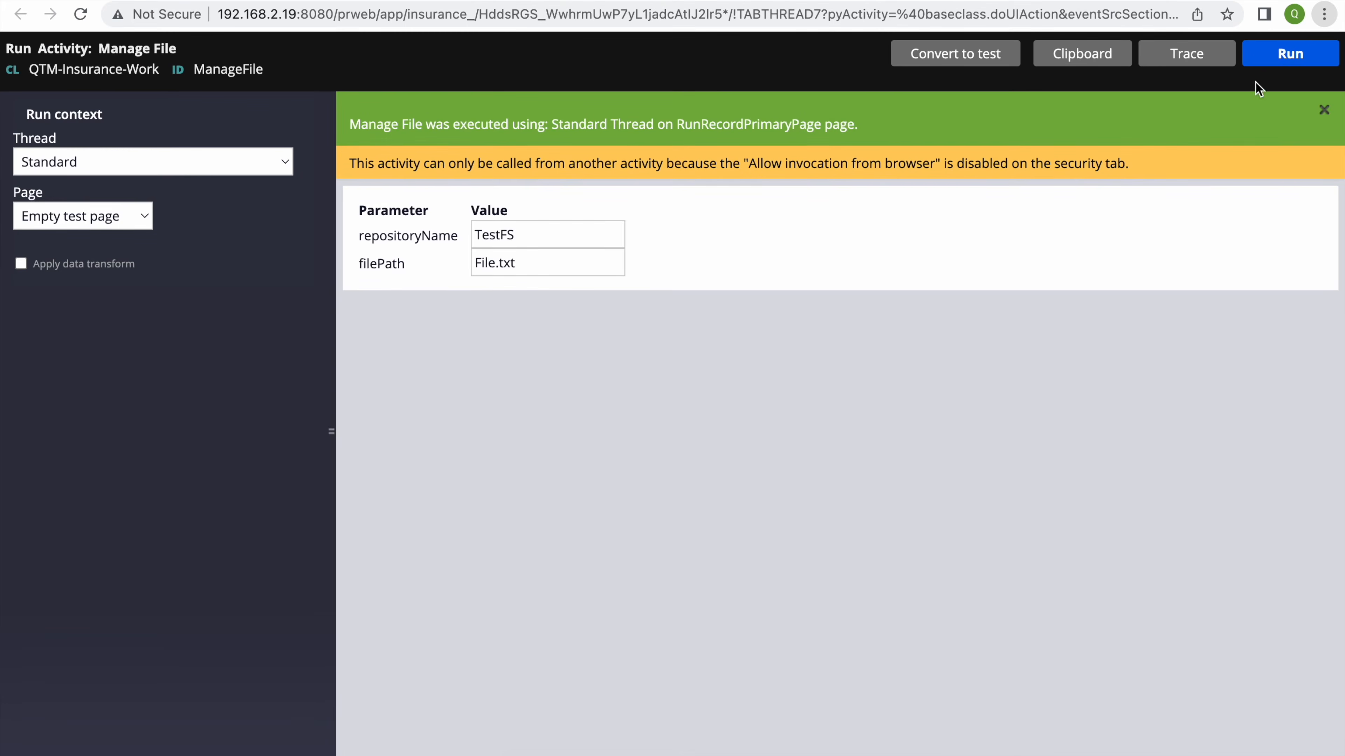
left_click(1281, 59)
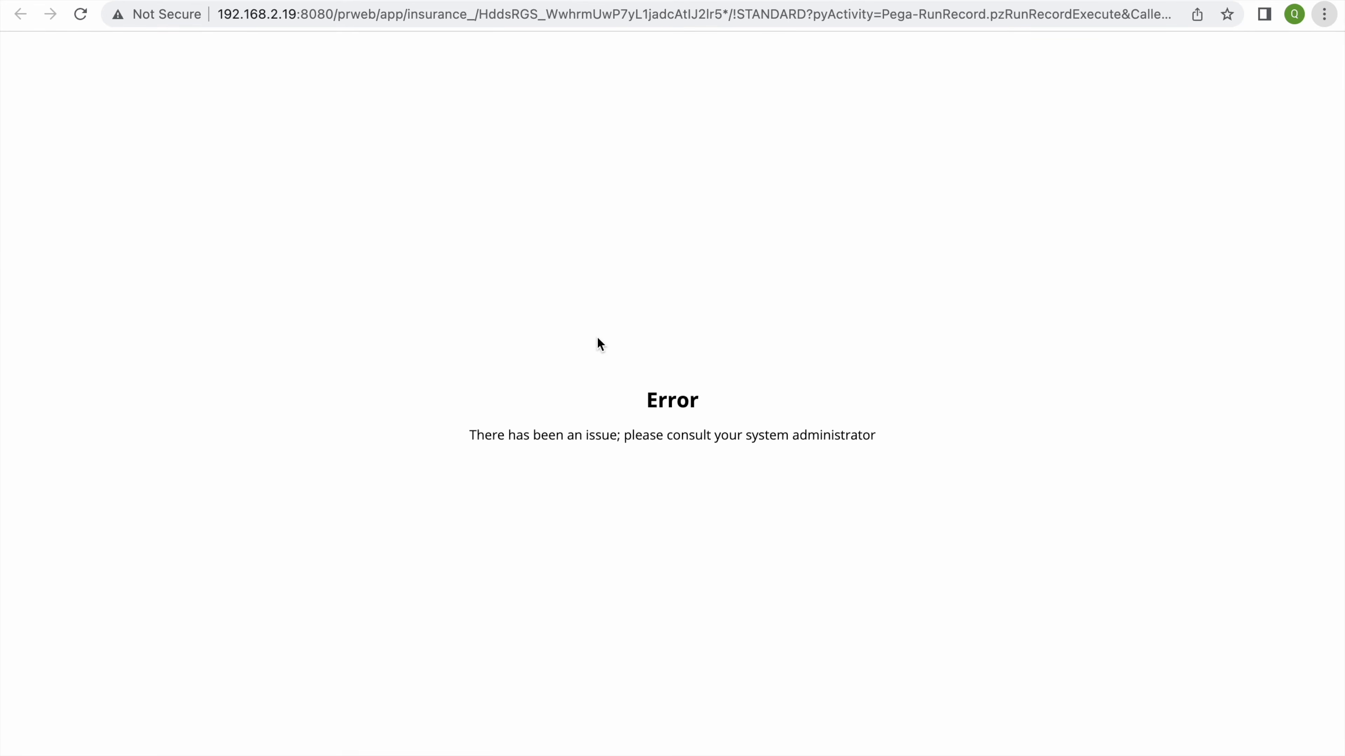
left_click(610, 1)
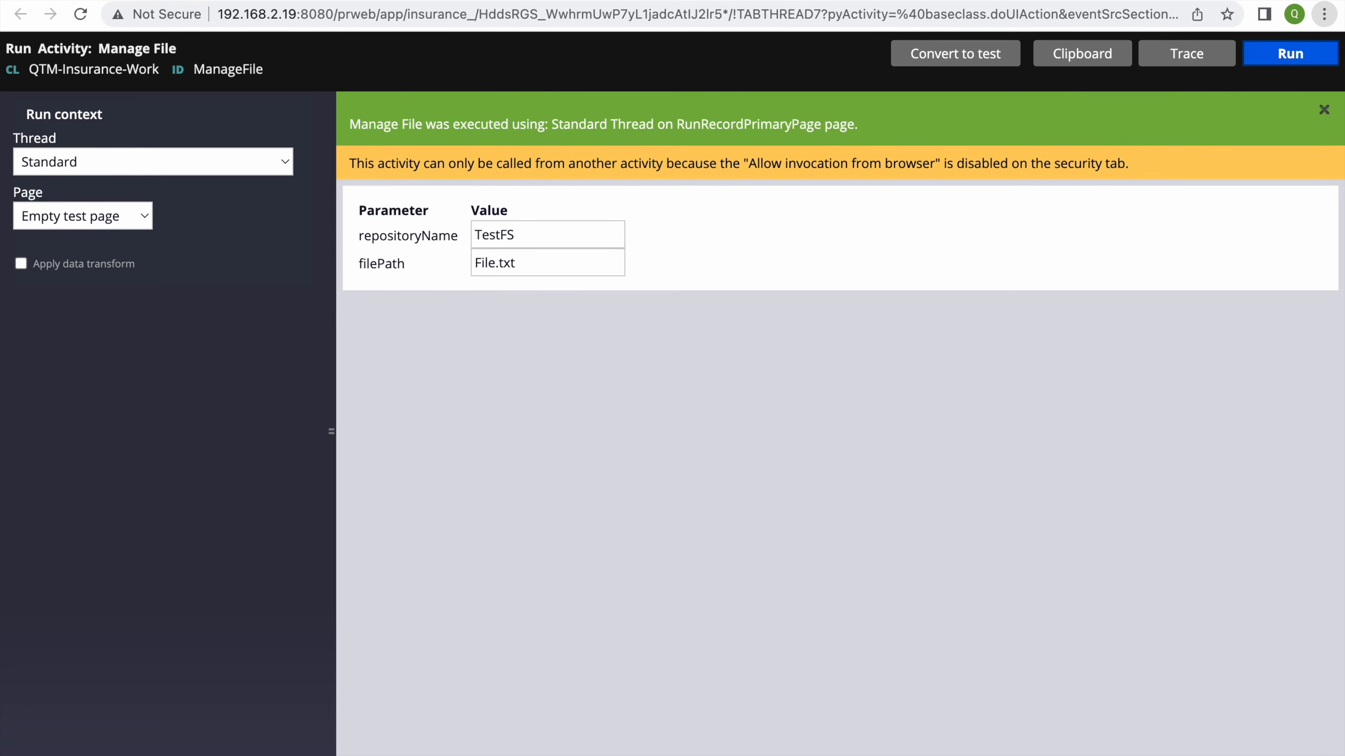
left_click(806, 0)
left_click(546, 144)
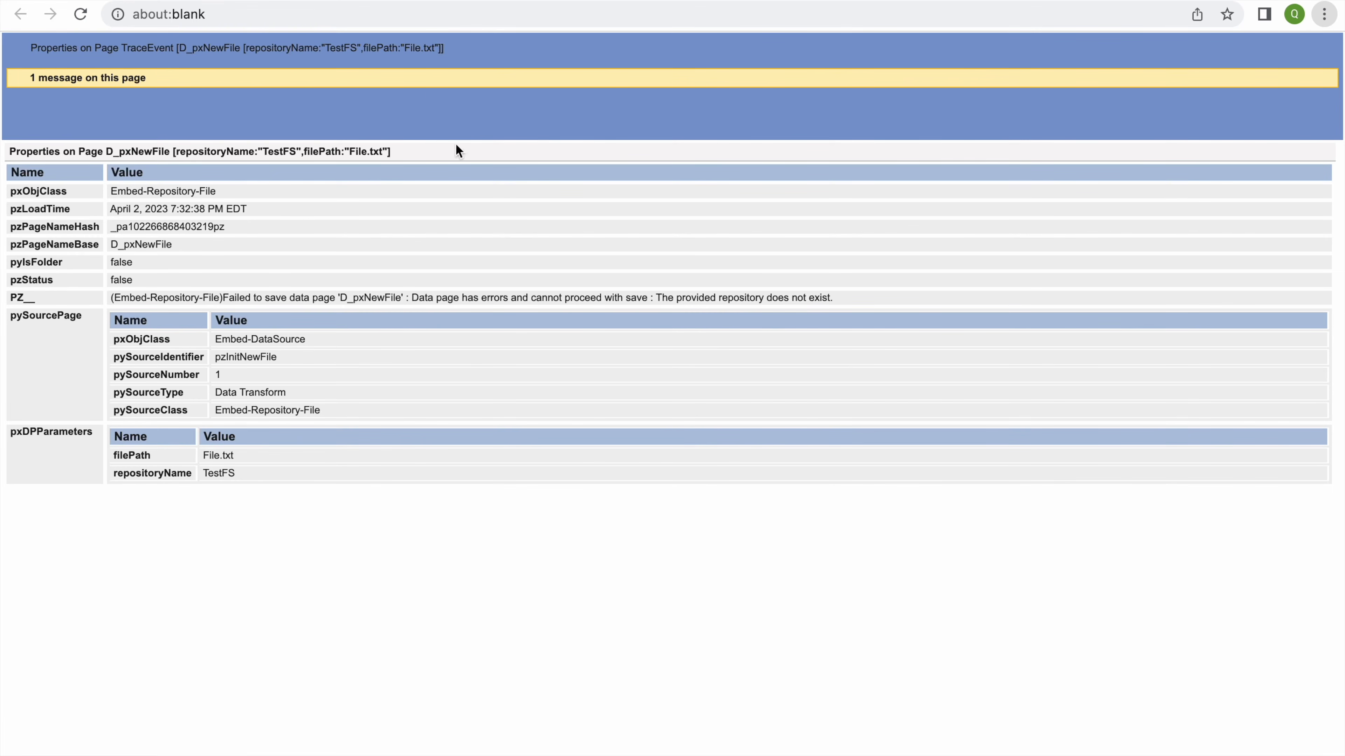
Compare the TestFS repository record's ID with the repositoryName value entered for the run
left_click(238, 1)
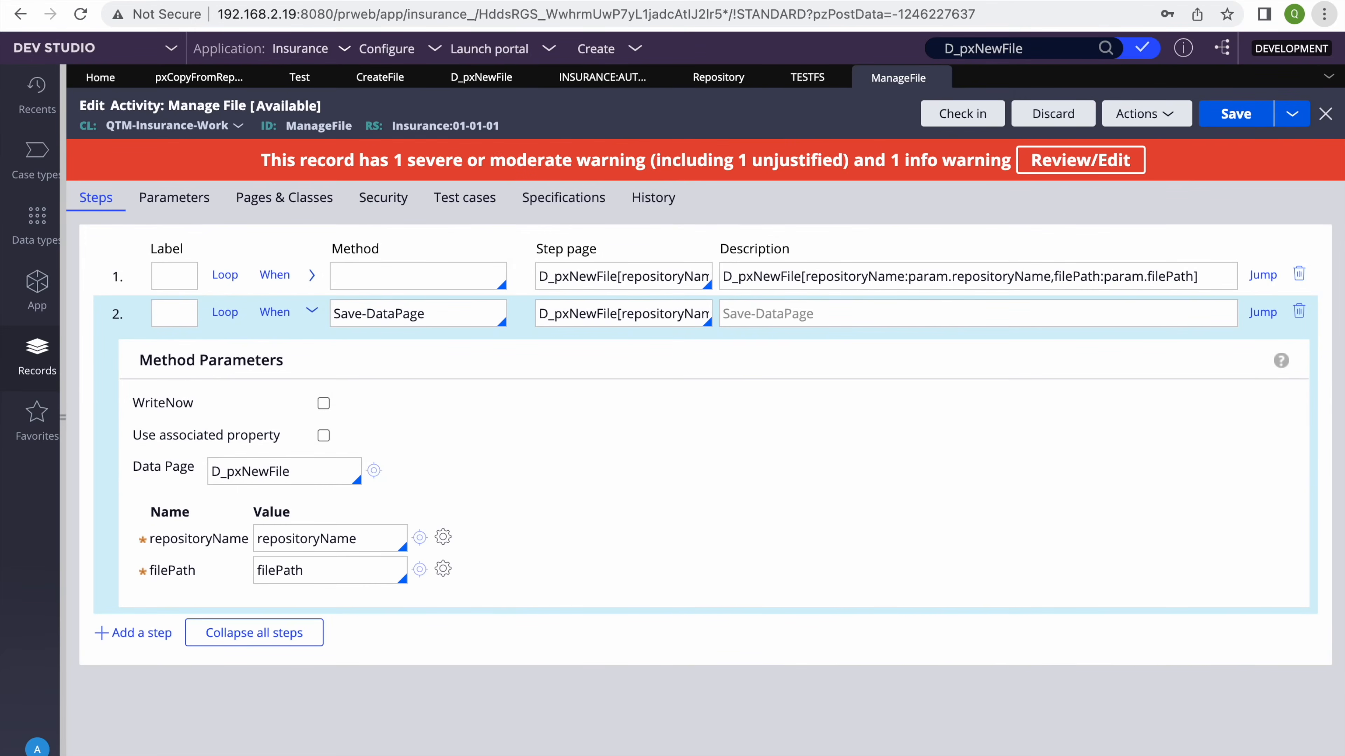
left_click(806, 78)
double_click(112, 127)
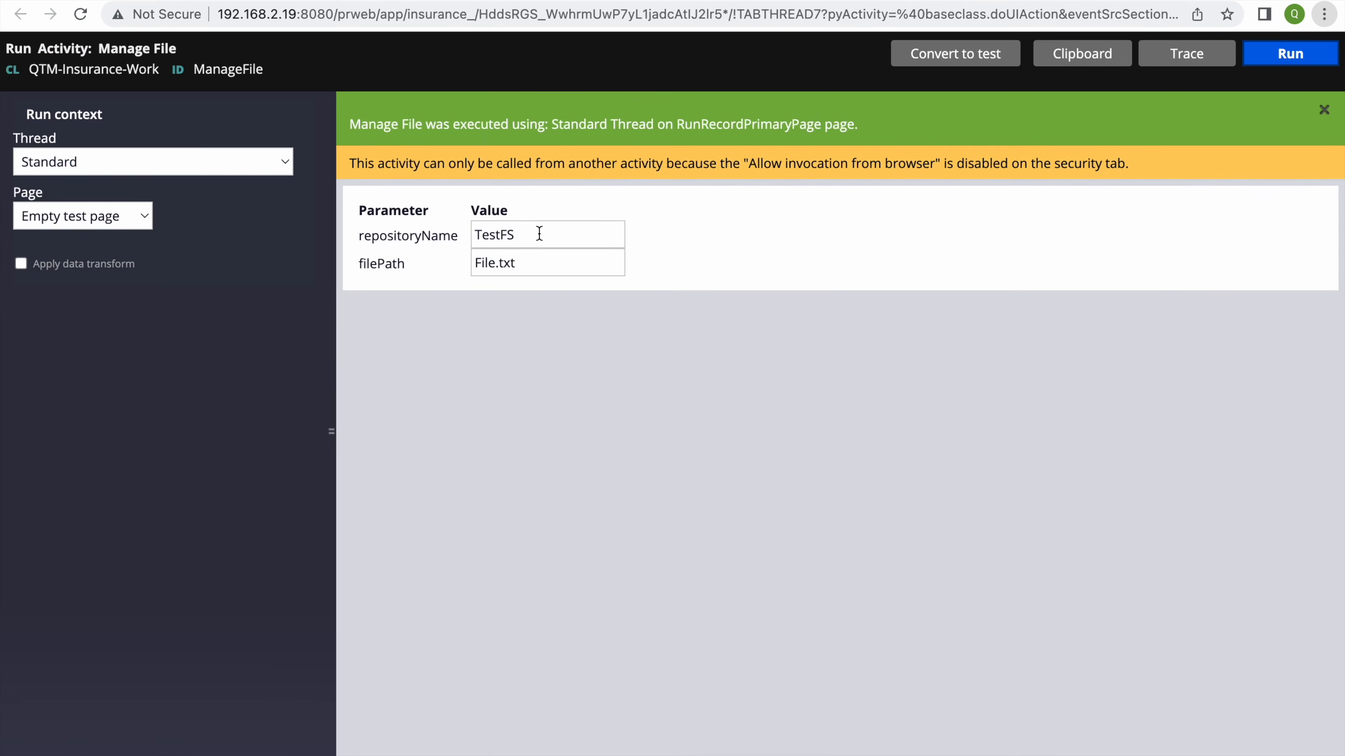
double_click(538, 233)
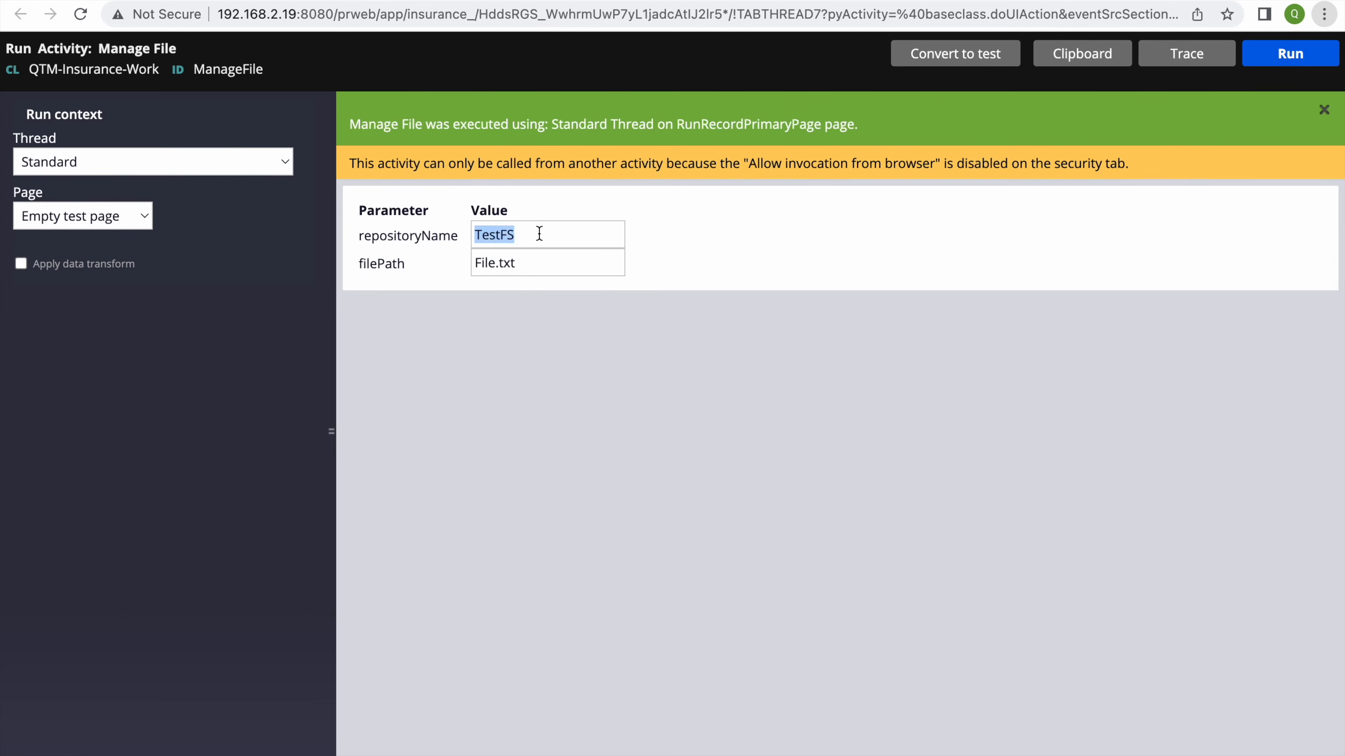
left_click(539, 233)
Clear the Tracer's events and run the Manage File activity again for TestFS and File.txt
left_click(546, 0)
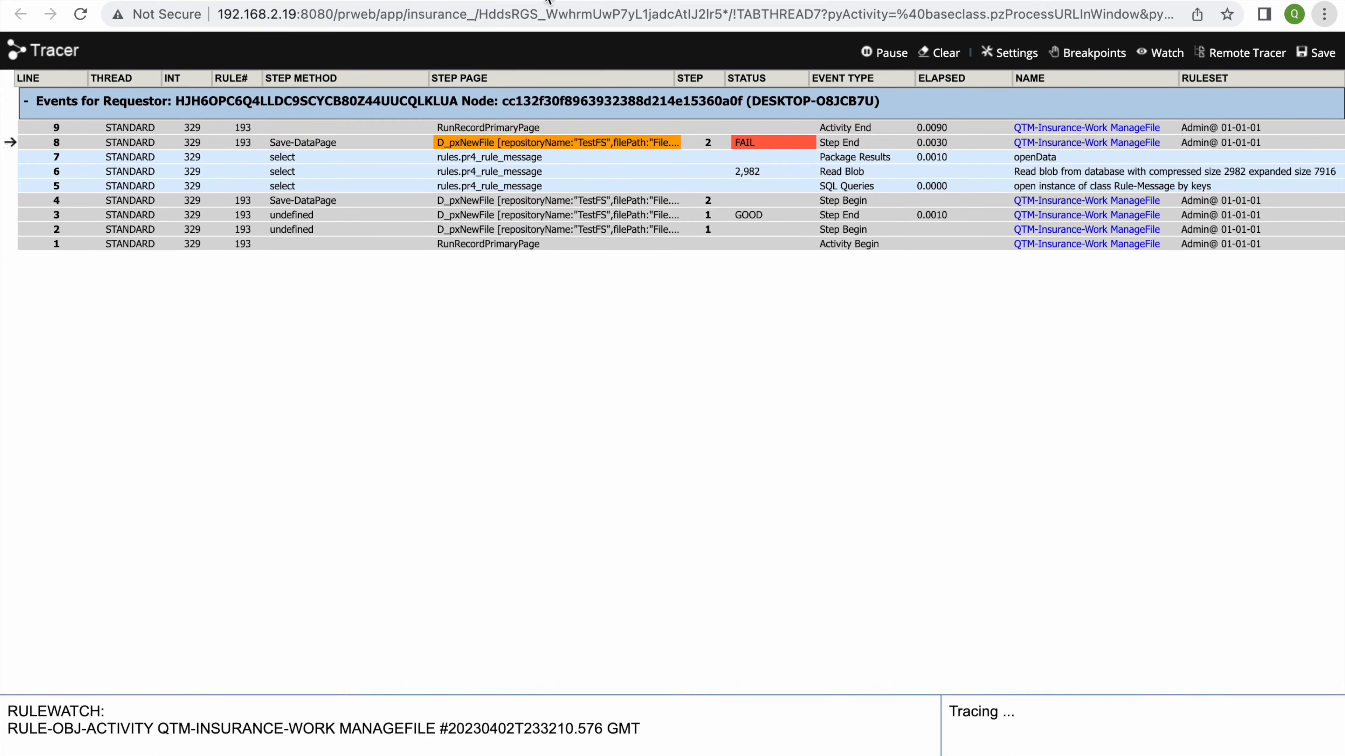
left_click(945, 54)
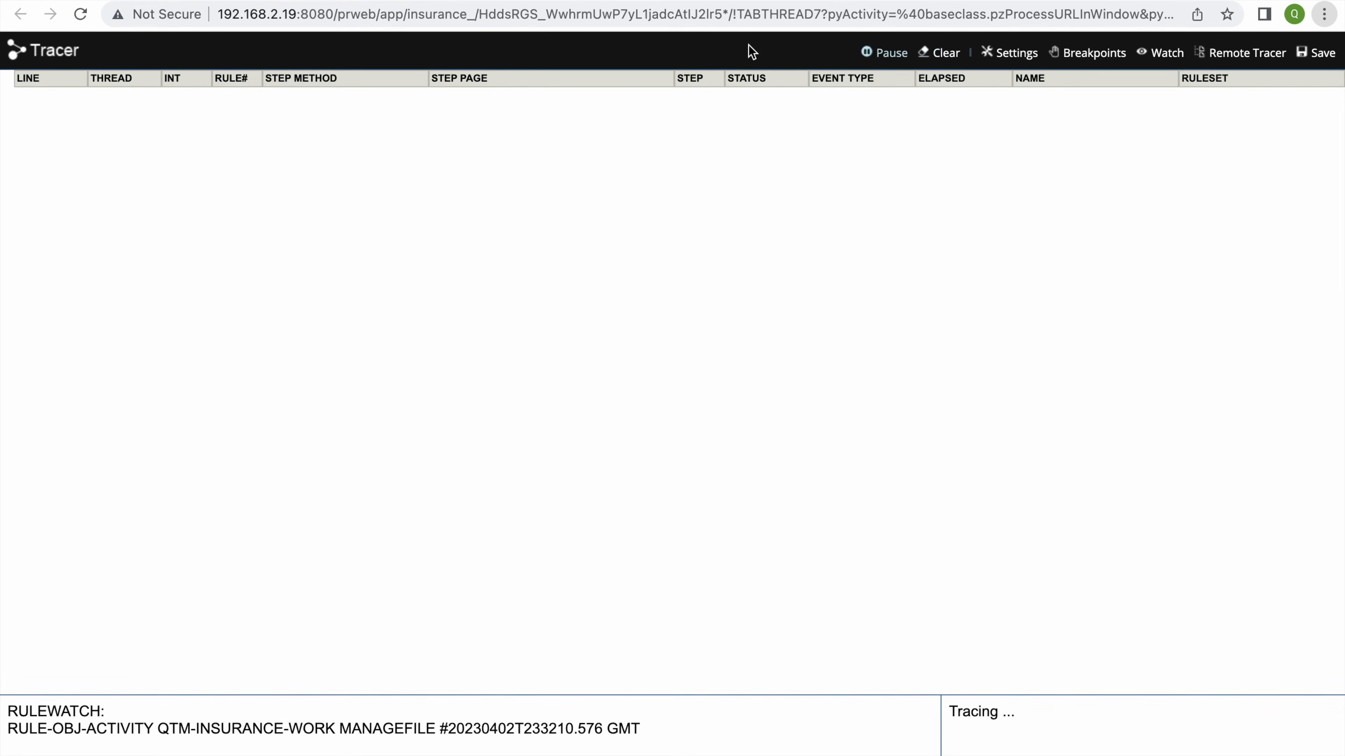
left_click(367, 0)
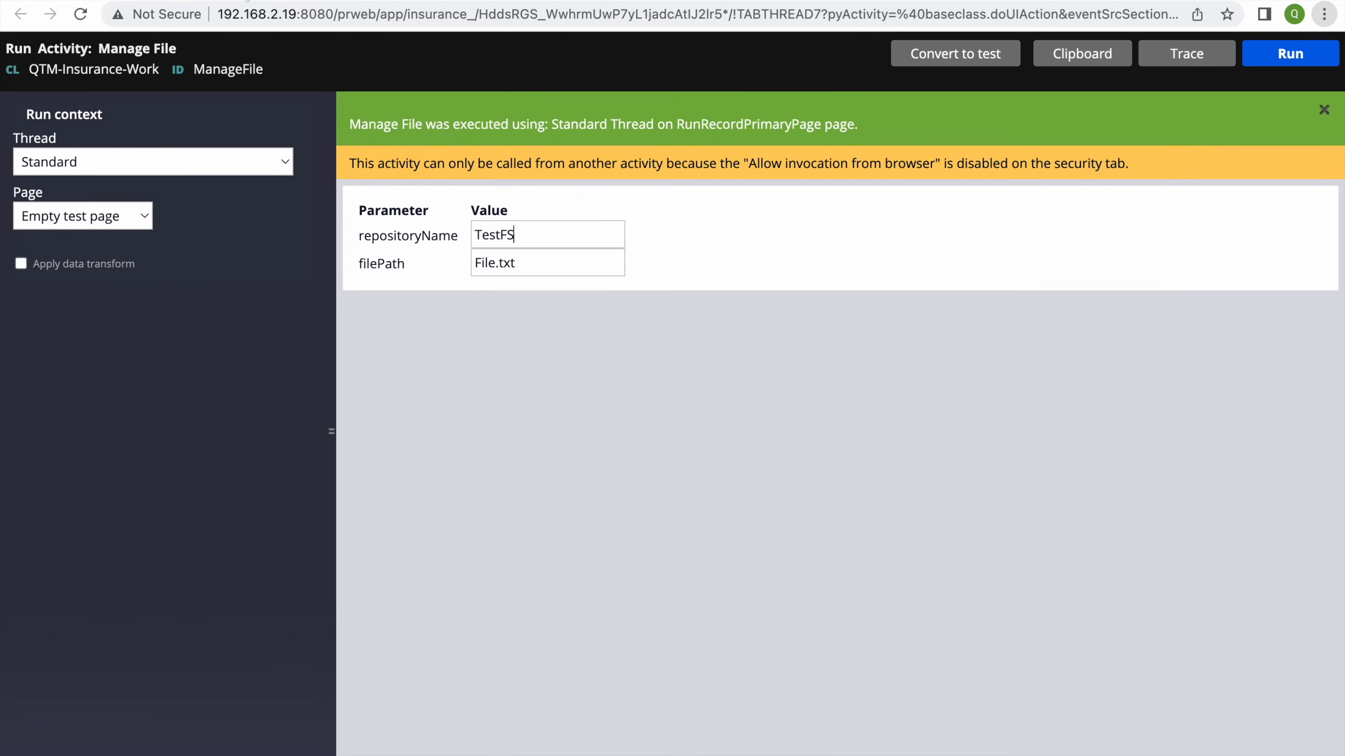
left_click(250, 2)
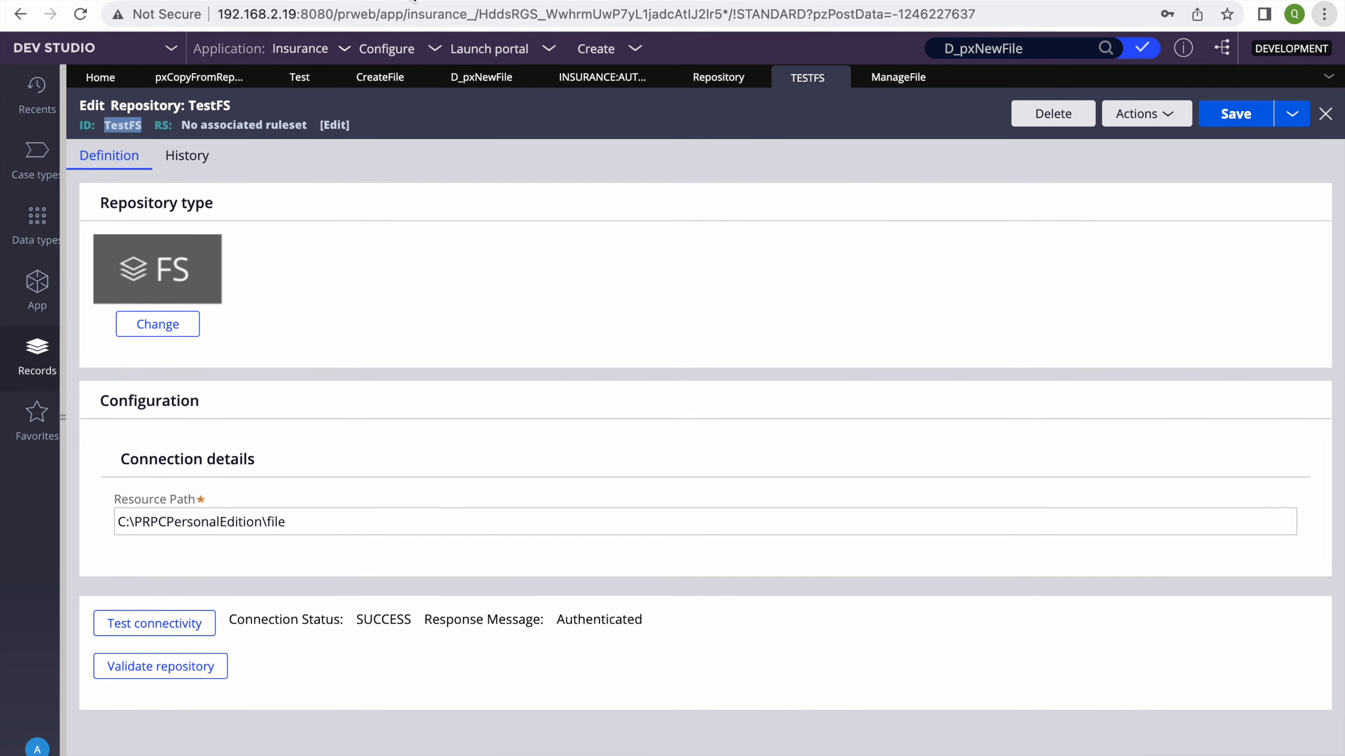
left_click(414, 1)
left_click(1285, 51)
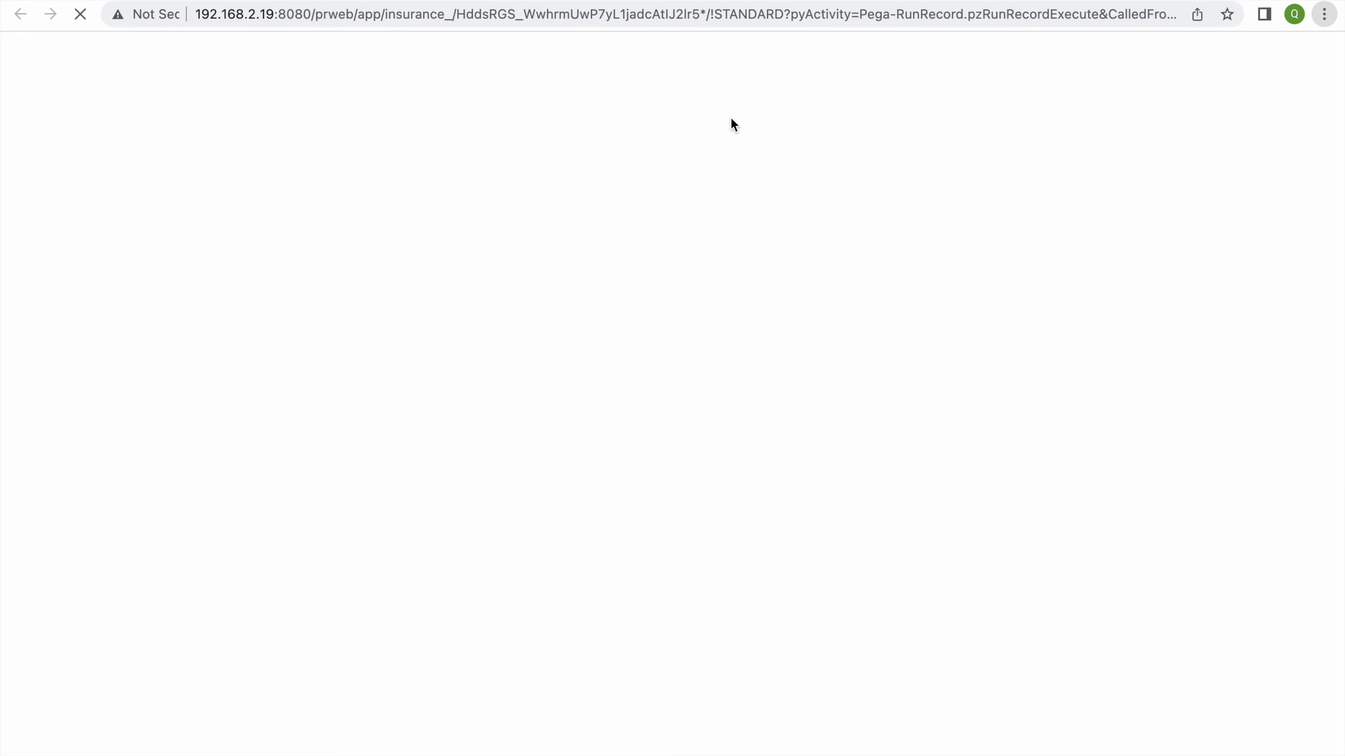
Inspect the traced Save-DataPage step's D_pxNewFile page, event details and parameter page
left_click(619, 1)
left_click(596, 144)
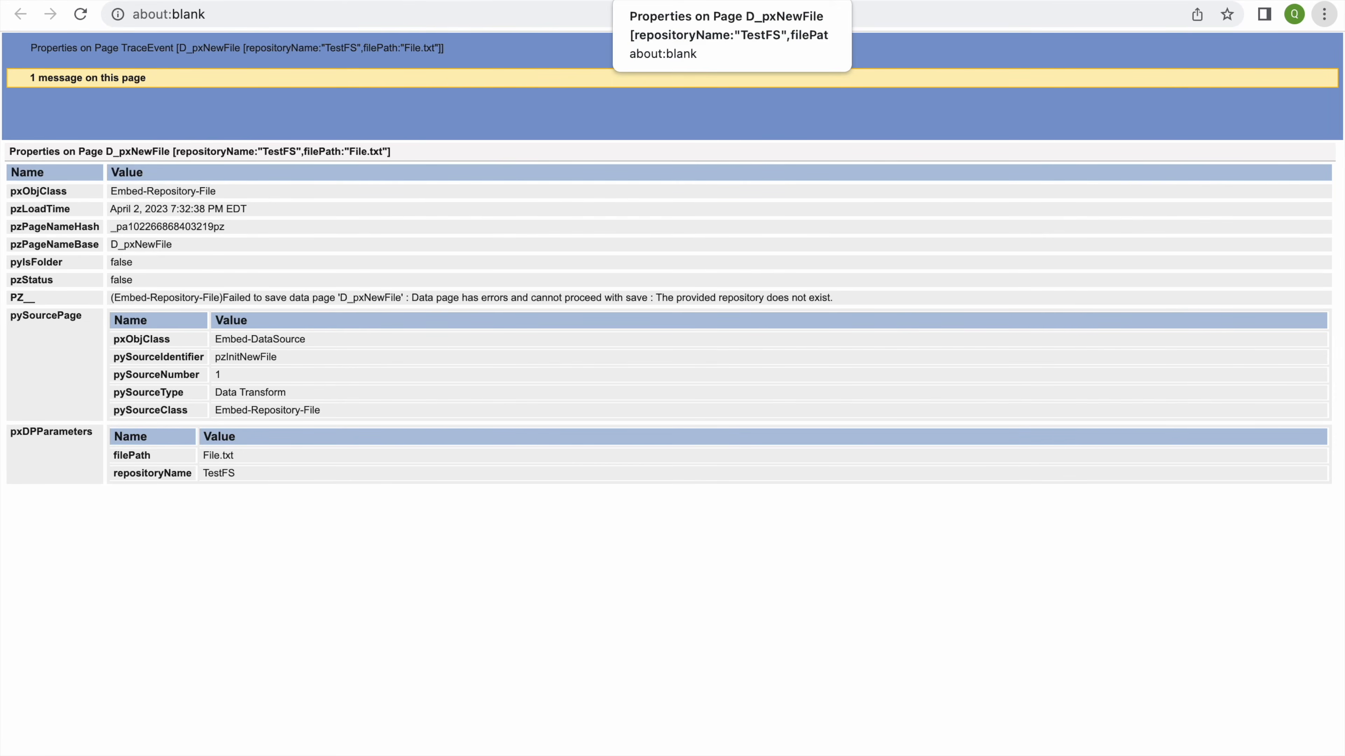
left_click(619, 1)
left_click(292, 139)
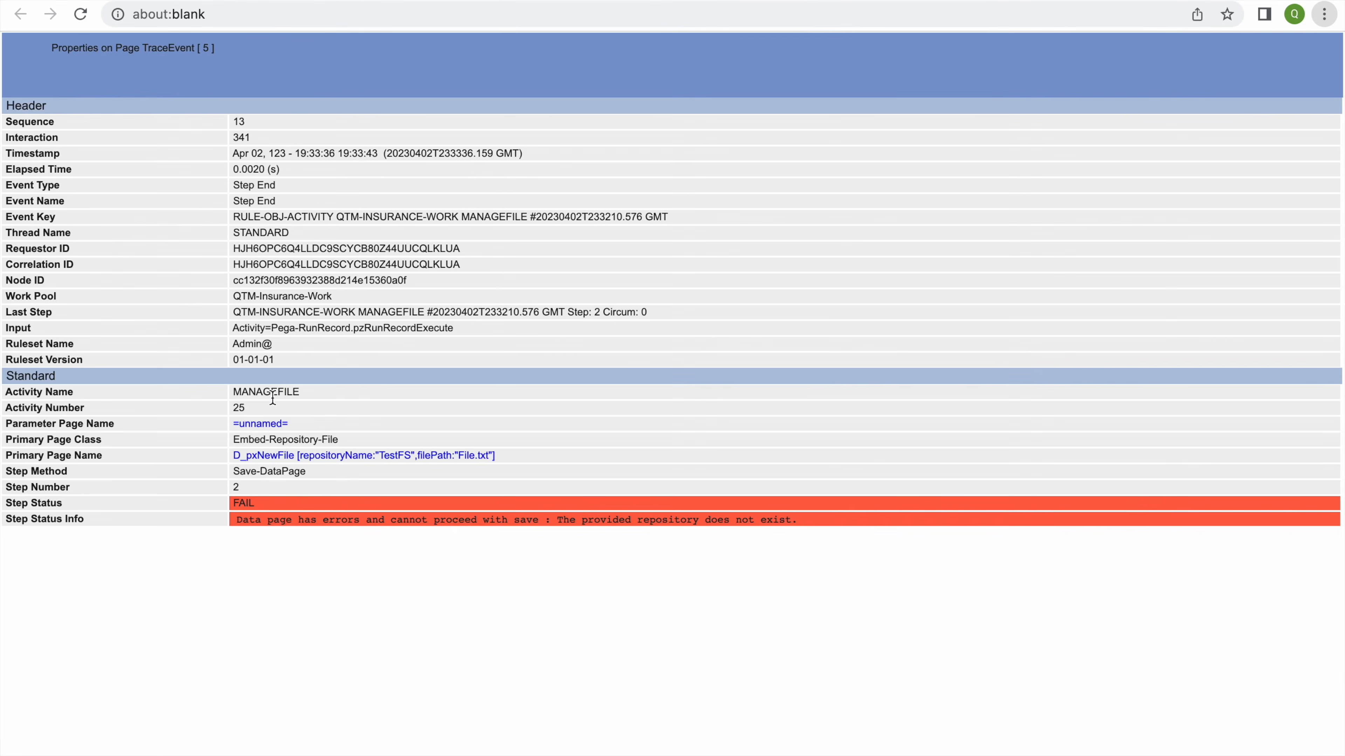
left_click(260, 424)
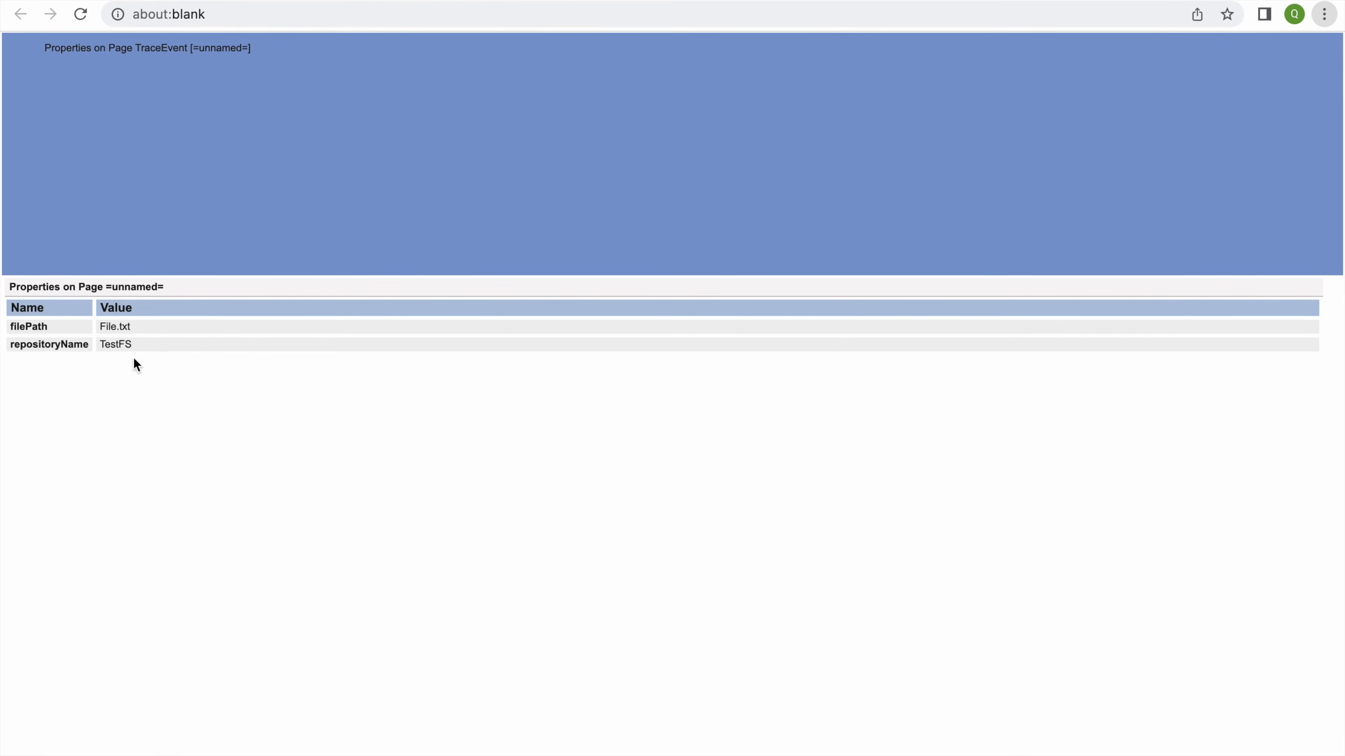
Compare the repositoryName value on the traced parameter page with the Save-DataPage event details and the Manage File run values
triple_click(121, 345)
left_click(422, 301)
key("super+w")
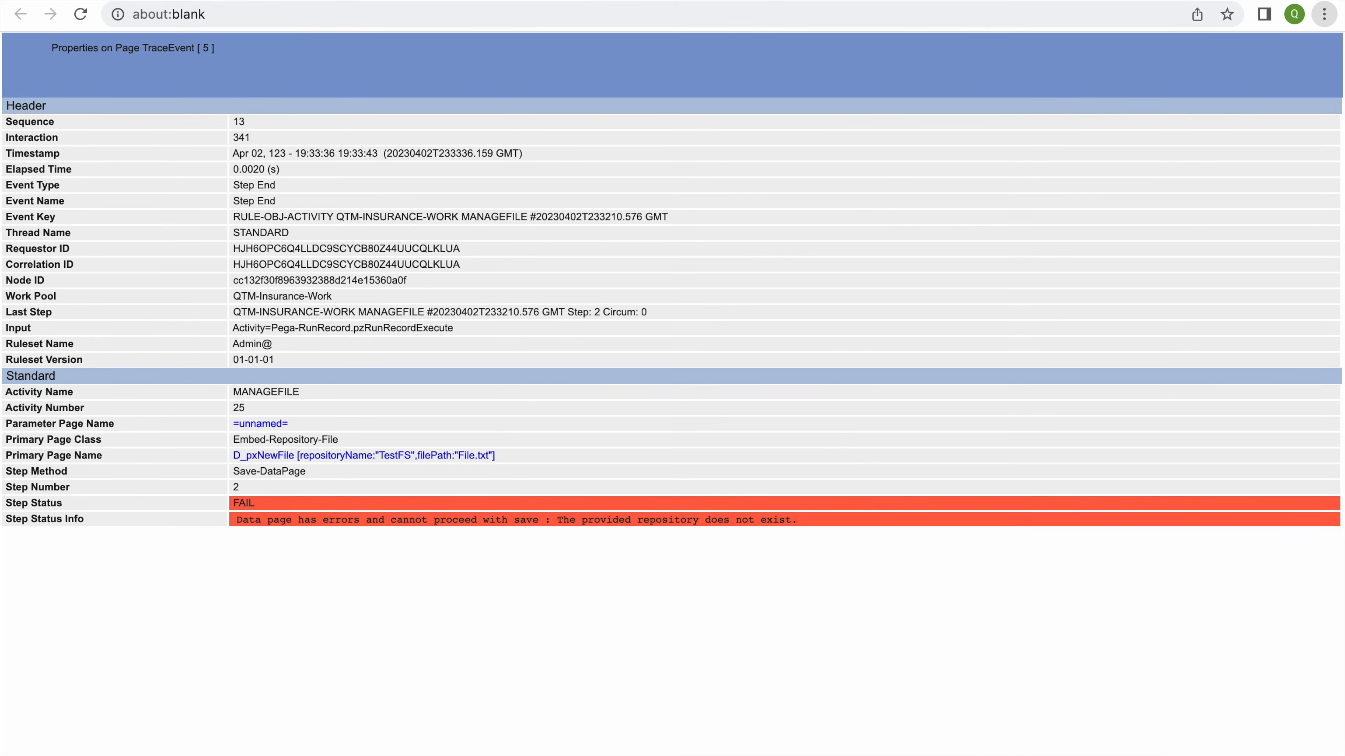
left_click(582, 1)
left_click(511, 1)
left_click(511, 2)
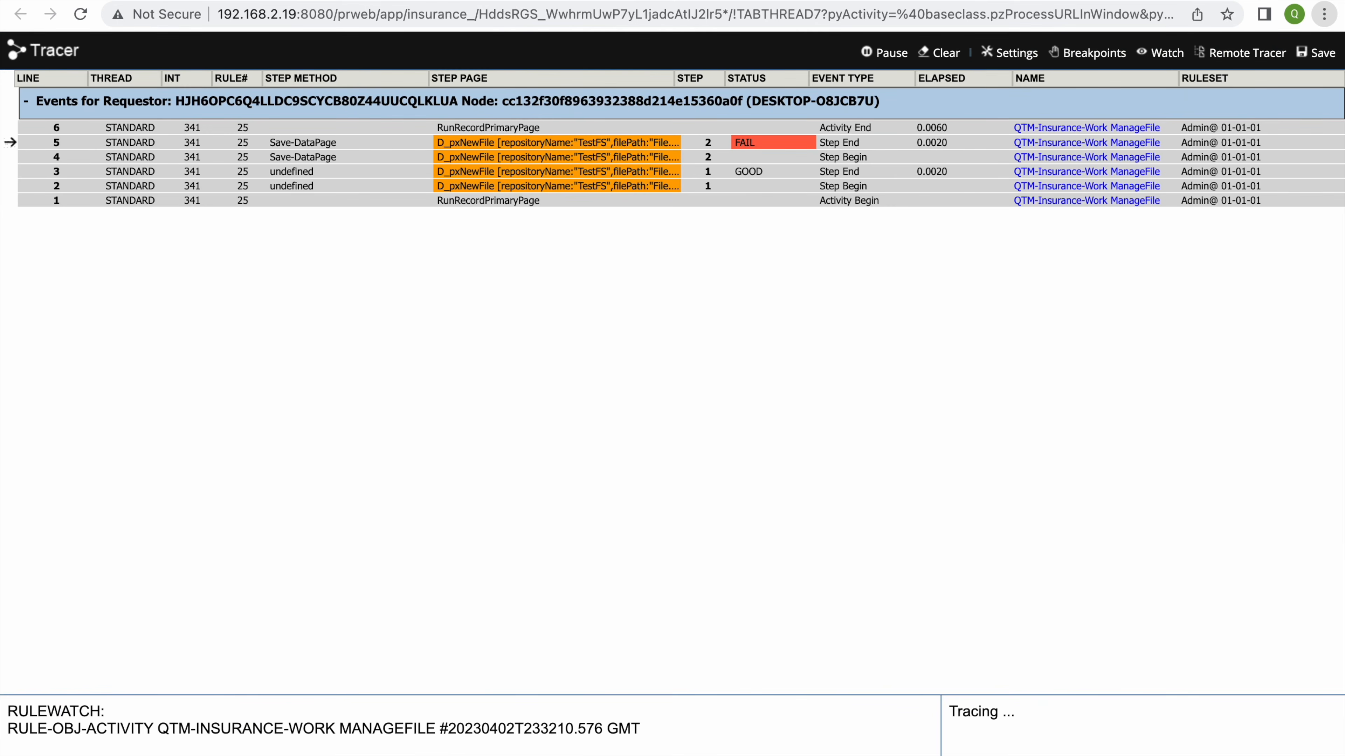
key("ctrl+Tab")
left_click(389, 1)
left_click(268, 1)
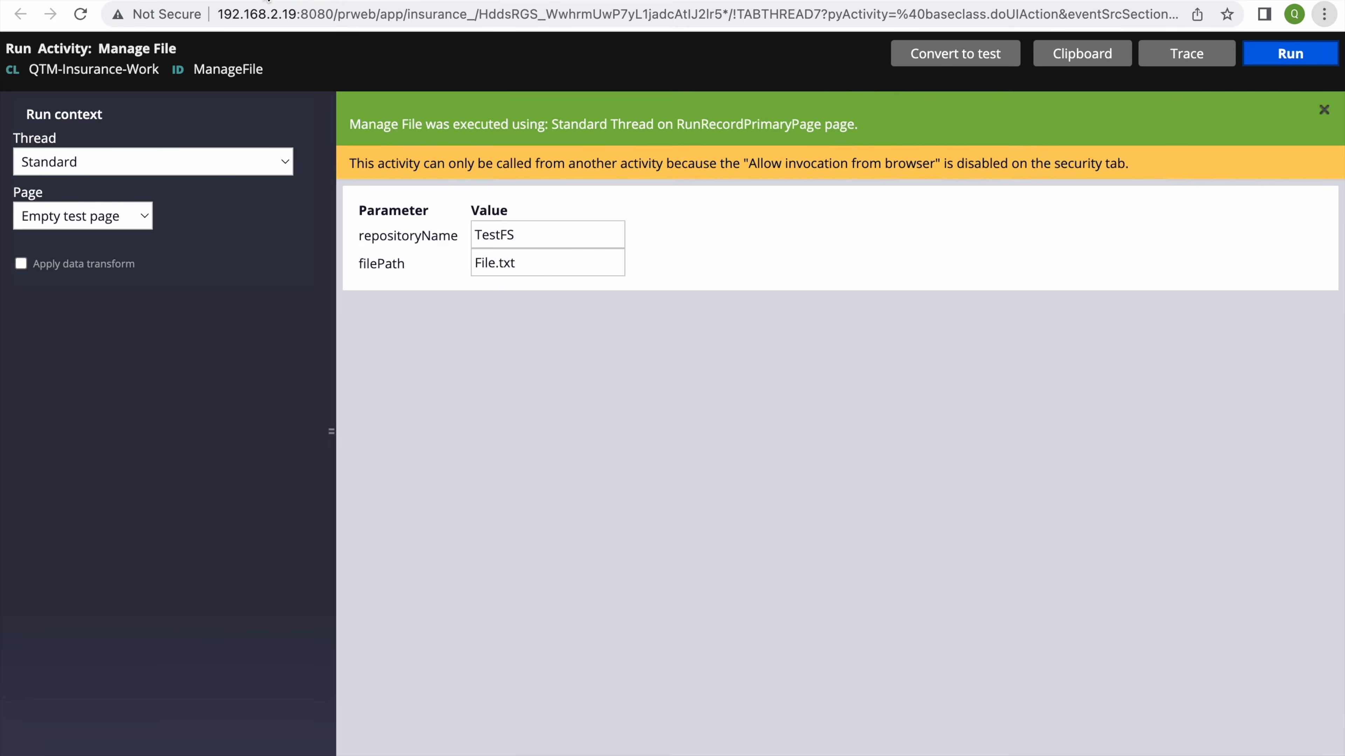
left_click(356, 1)
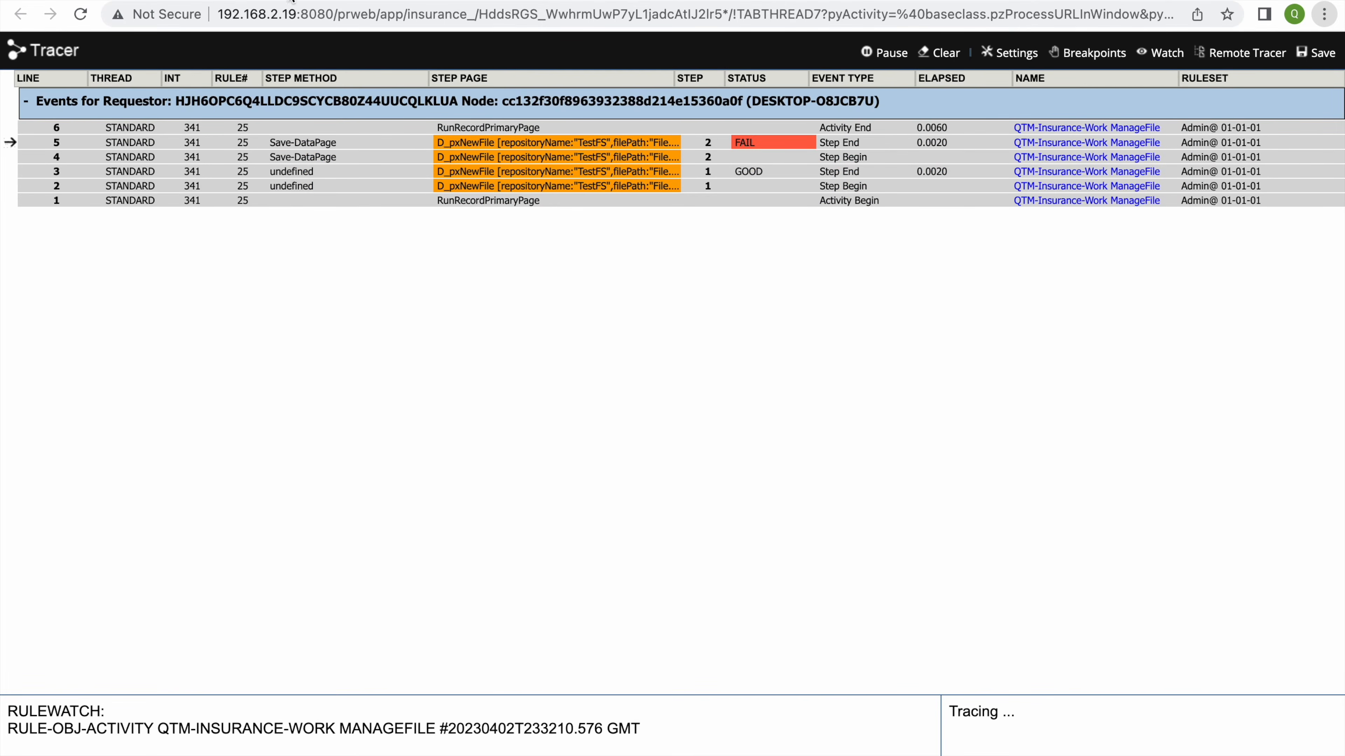
Test the TestFS repository's connectivity, recheck its ID and look through the Repository instances list
left_click(254, 1)
left_click(1246, 120)
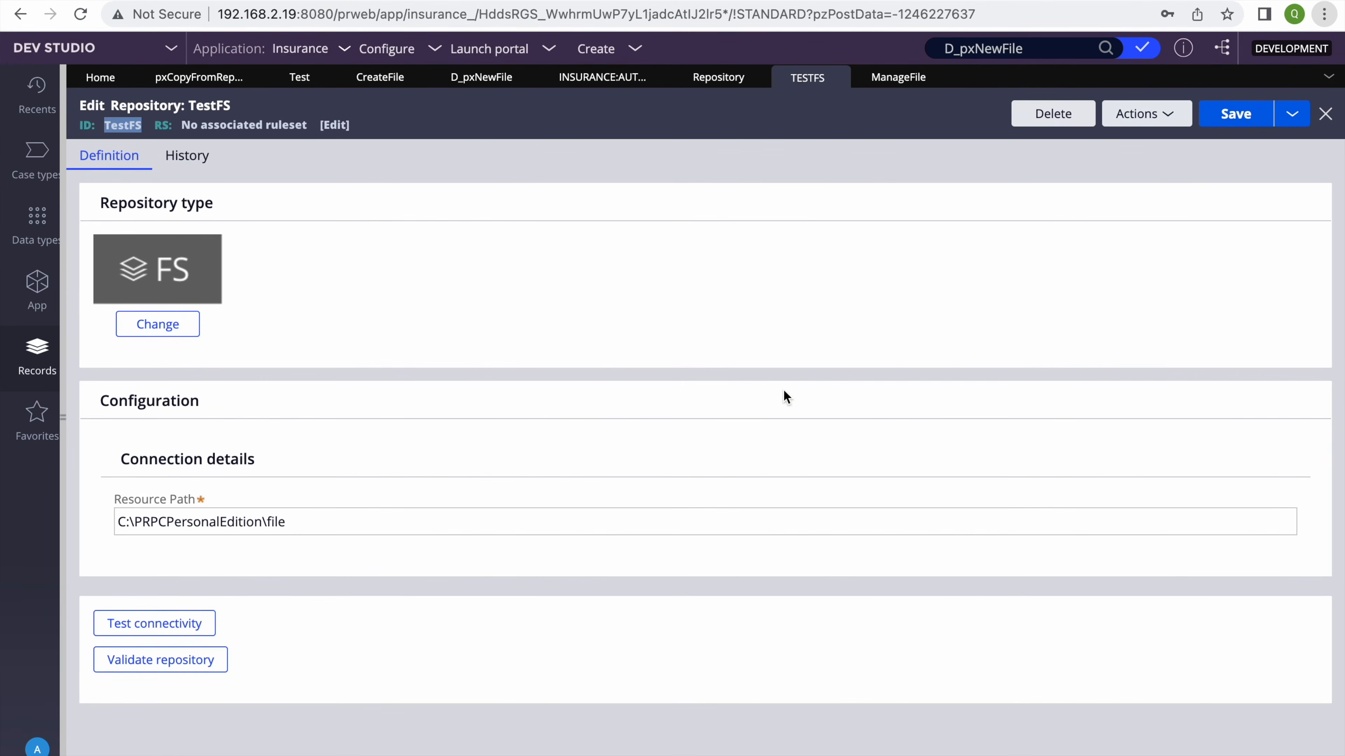
left_click(114, 621)
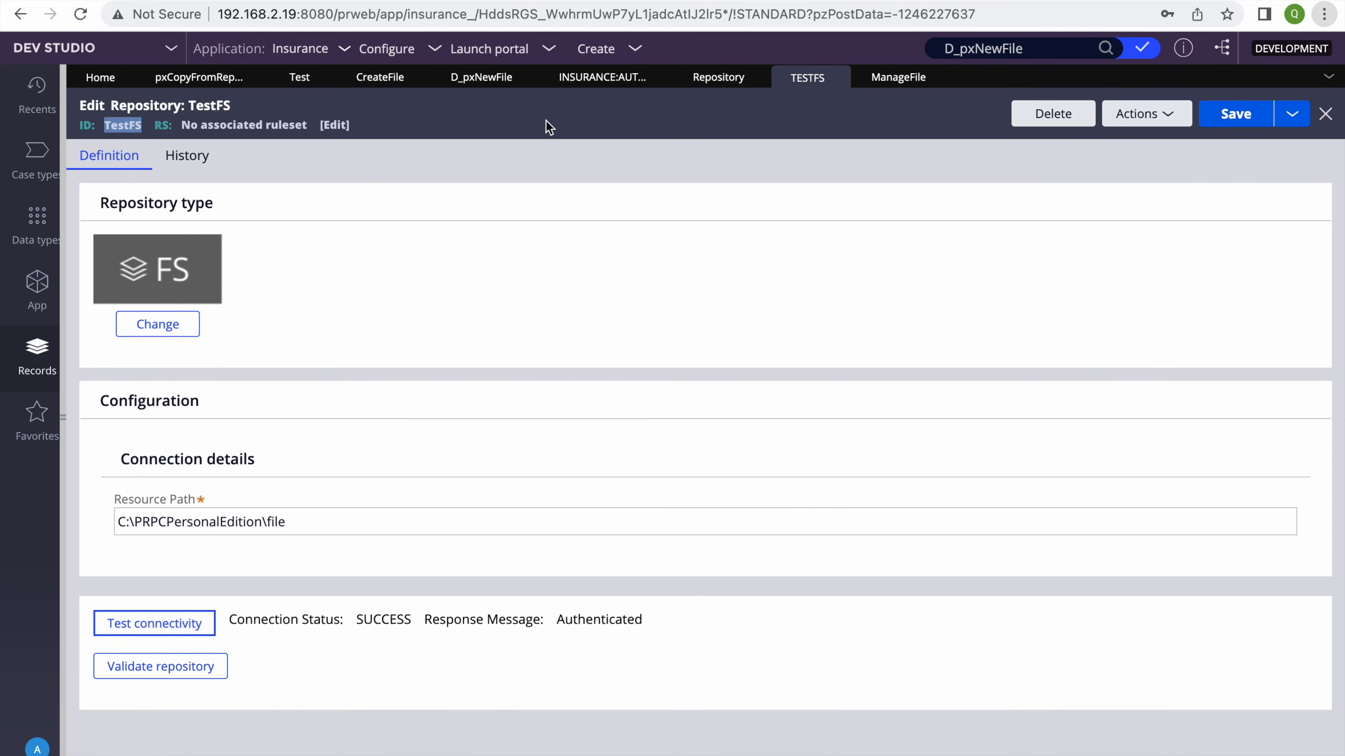
double_click(127, 121)
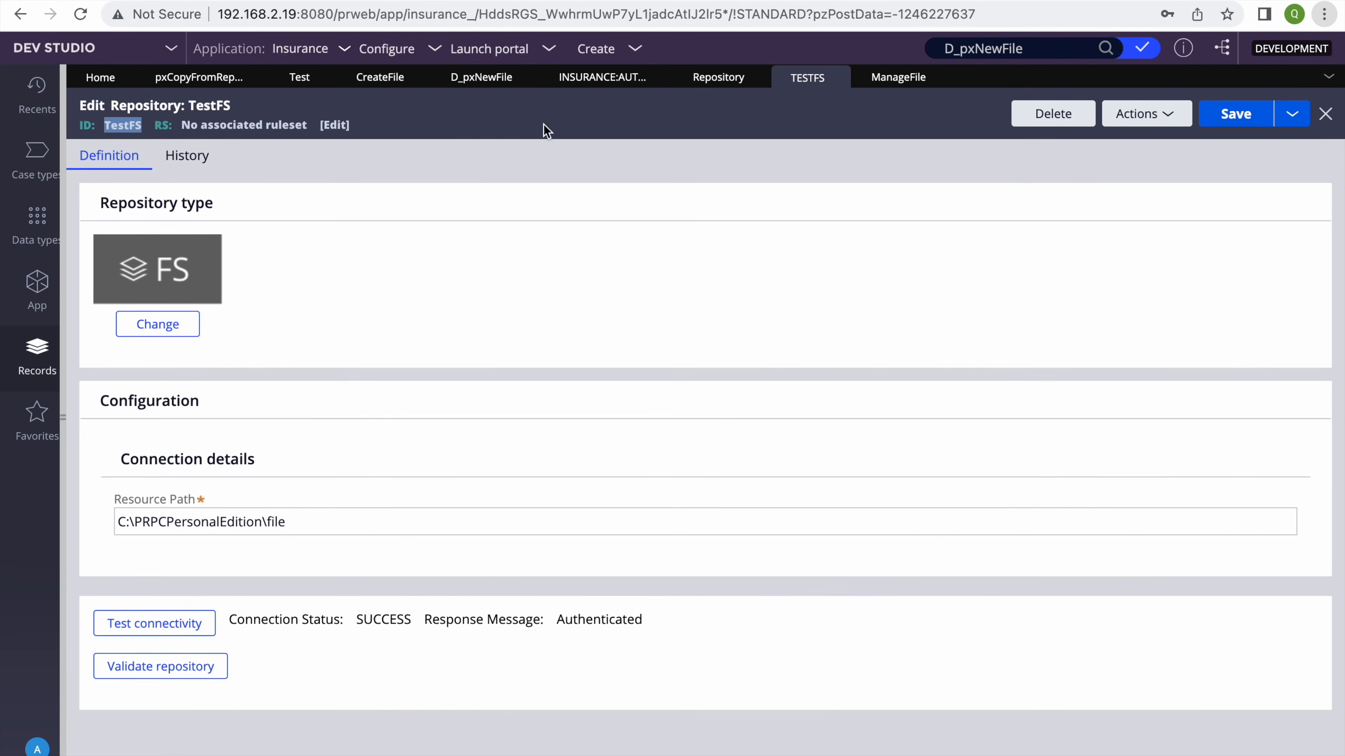
left_click(718, 77)
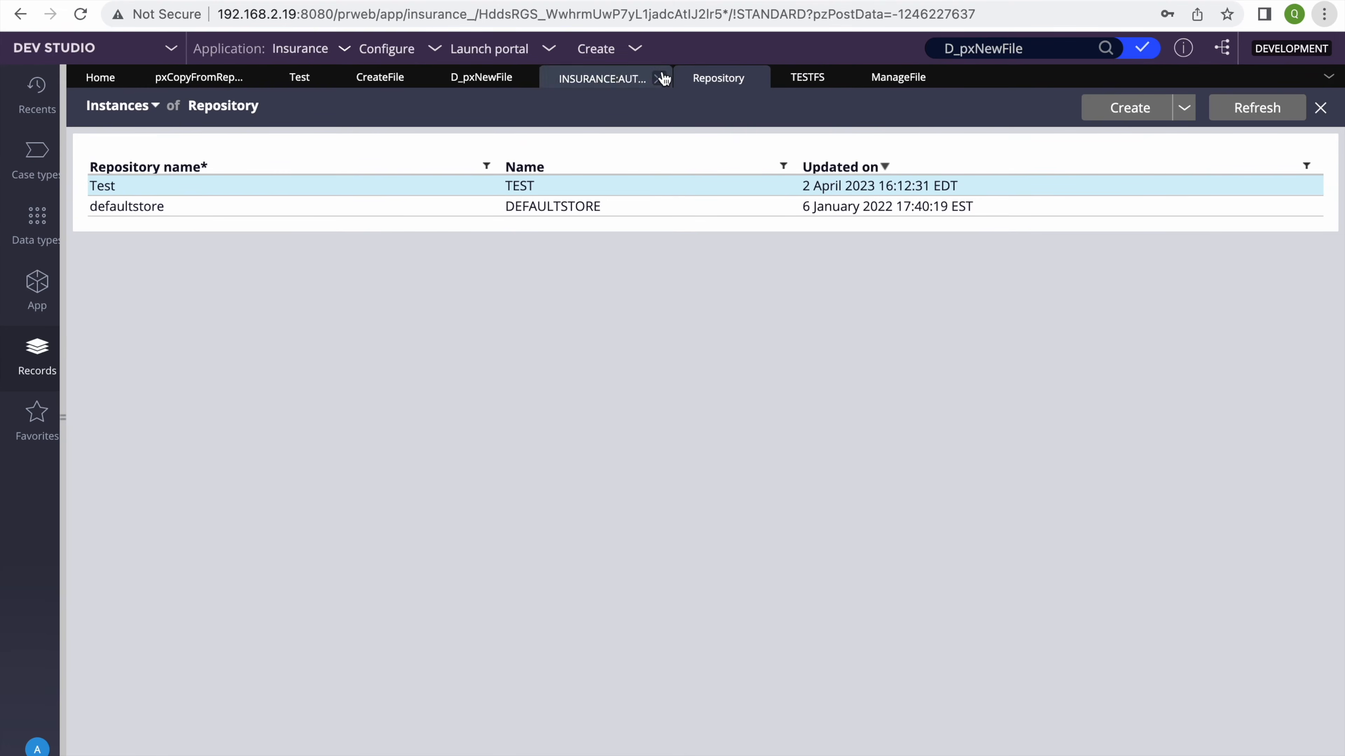
left_click(591, 78)
left_click(481, 77)
Copy the Save-DataPage step's step page expression into its description in the Manage File activity and save the activity
left_click(898, 77)
left_click(1233, 115)
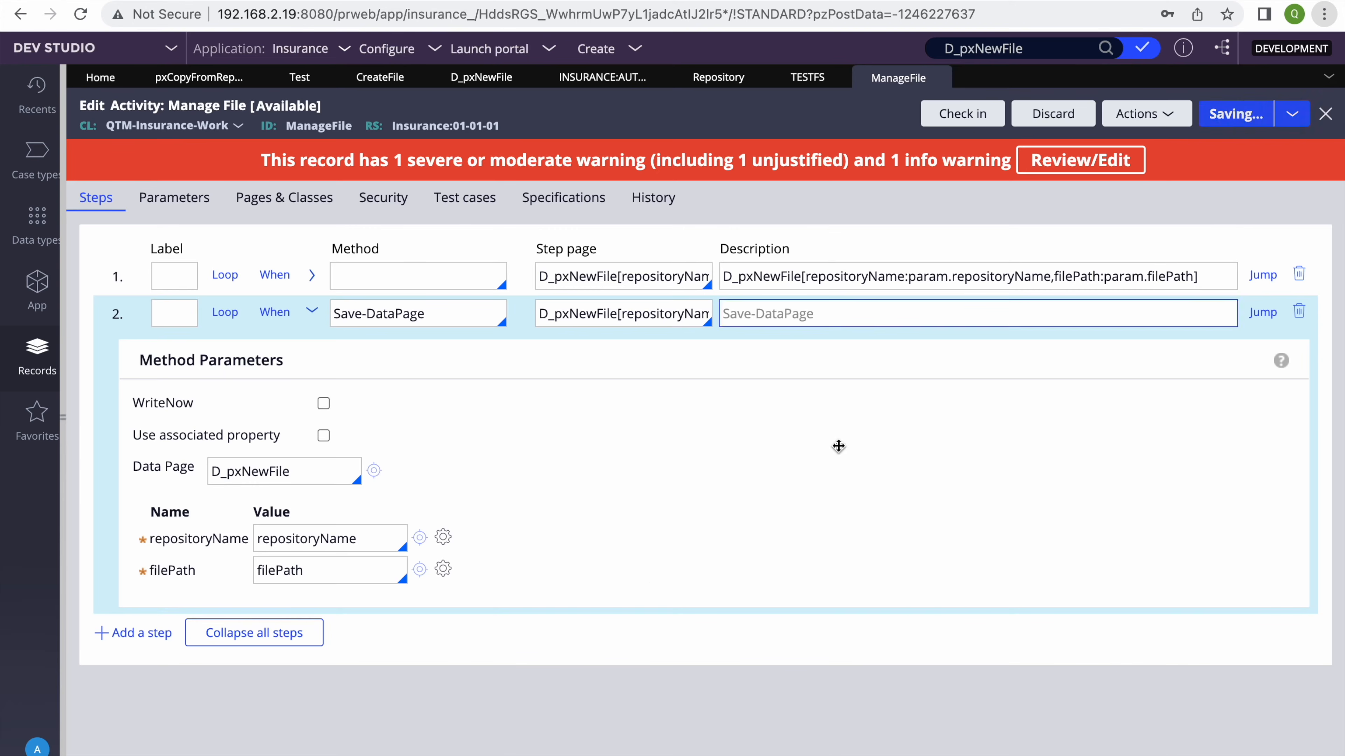
triple_click(651, 318)
key("ctrl+c")
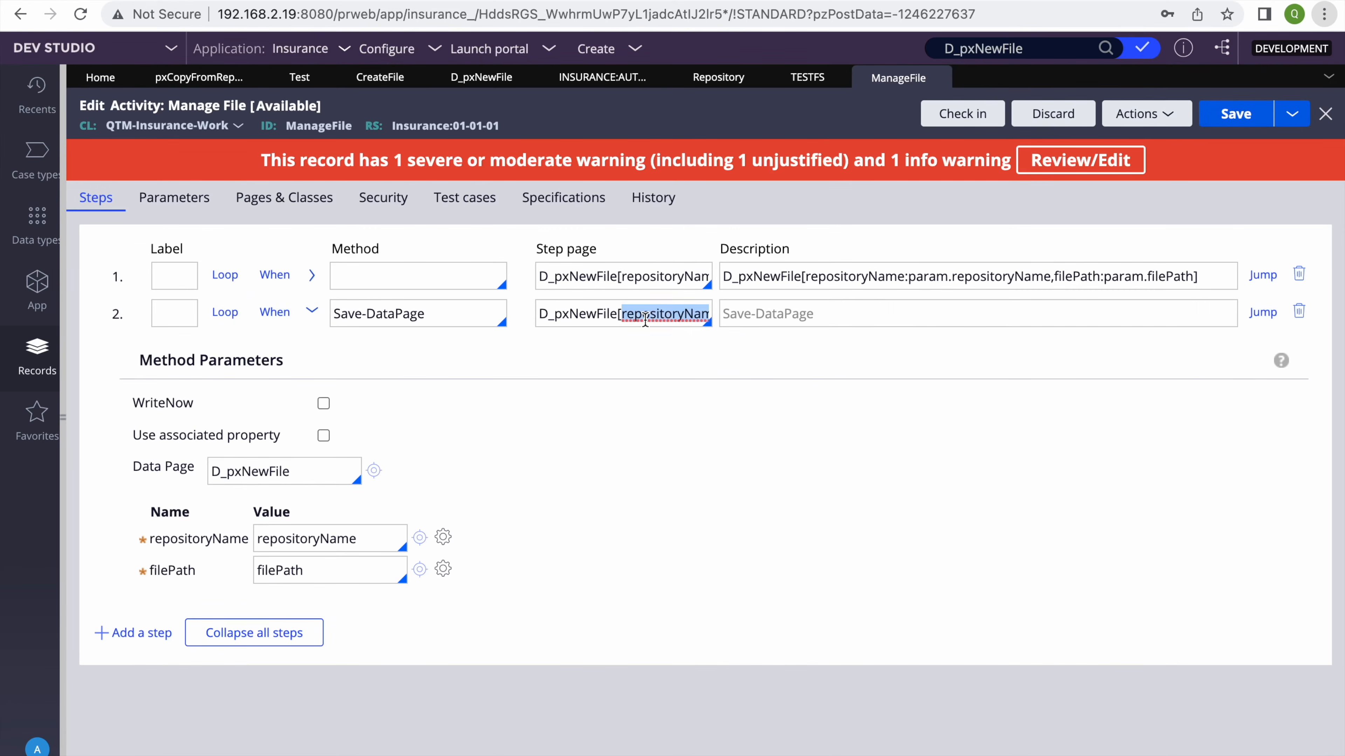
left_click(763, 325)
key("ctrl+v")
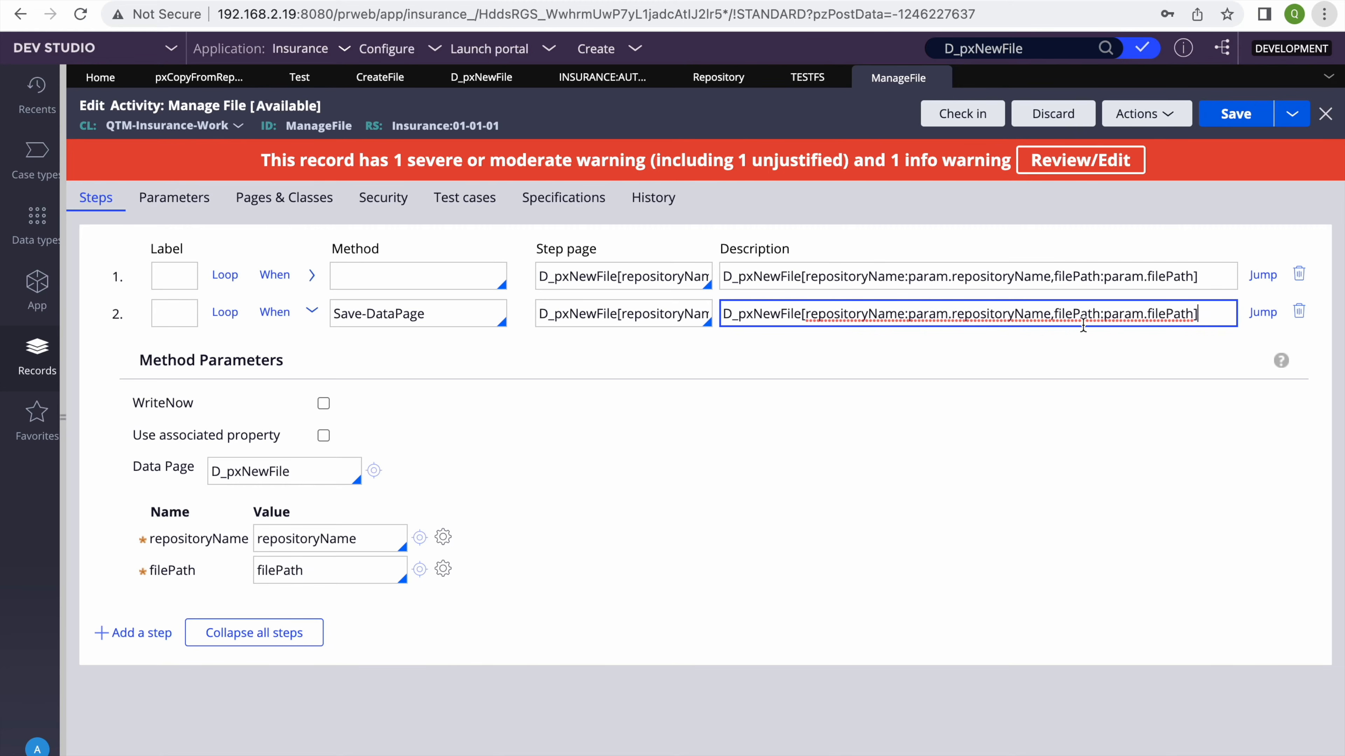
left_click(1236, 117)
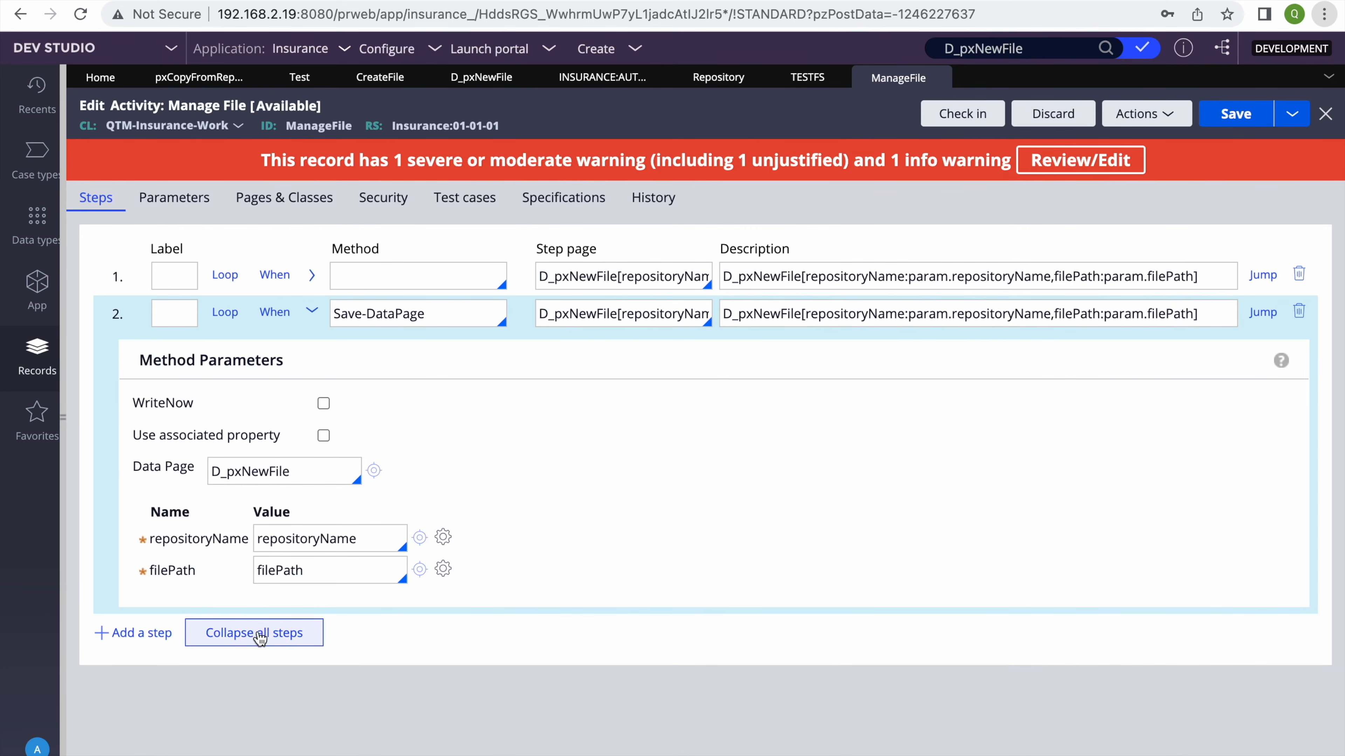
Set the Save-DataPage parameters repositoryName to Param.repositoryName and filePath to Param.filePath, and save the activity
left_click(258, 539)
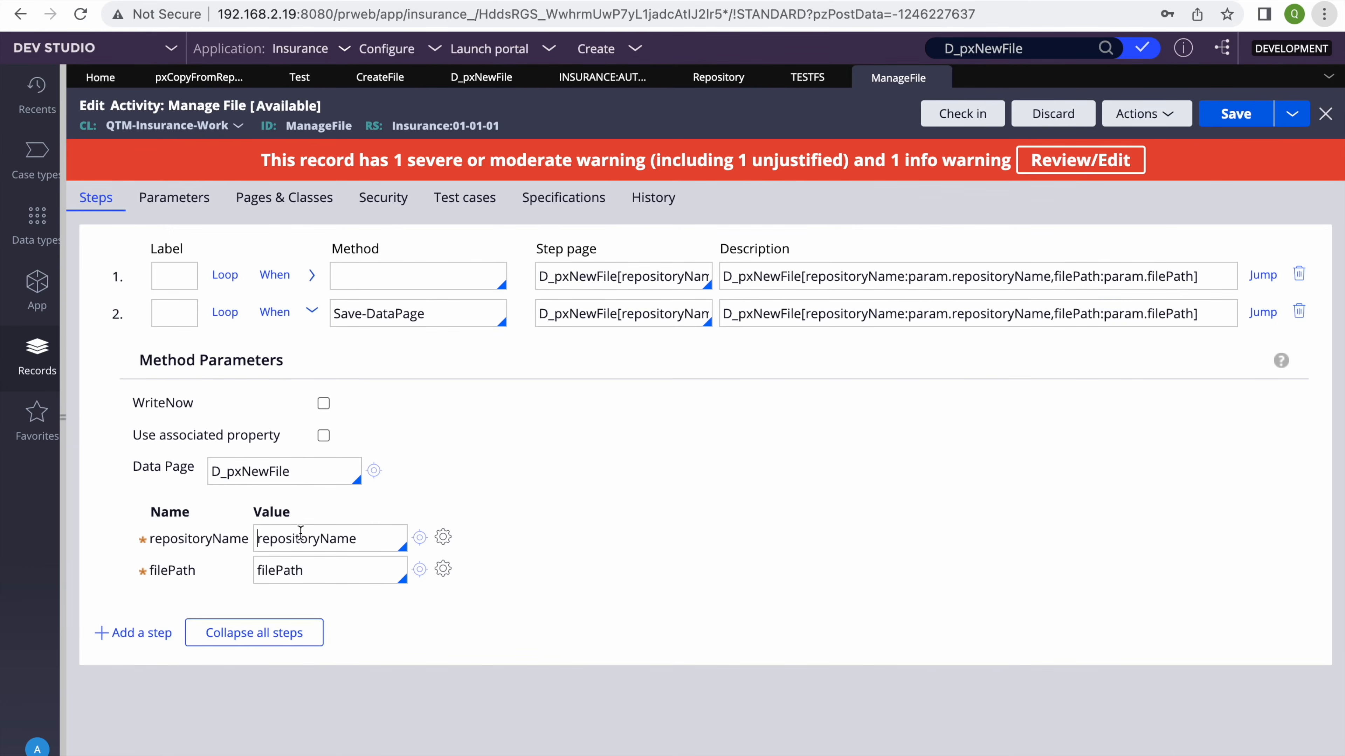
type("Param.")
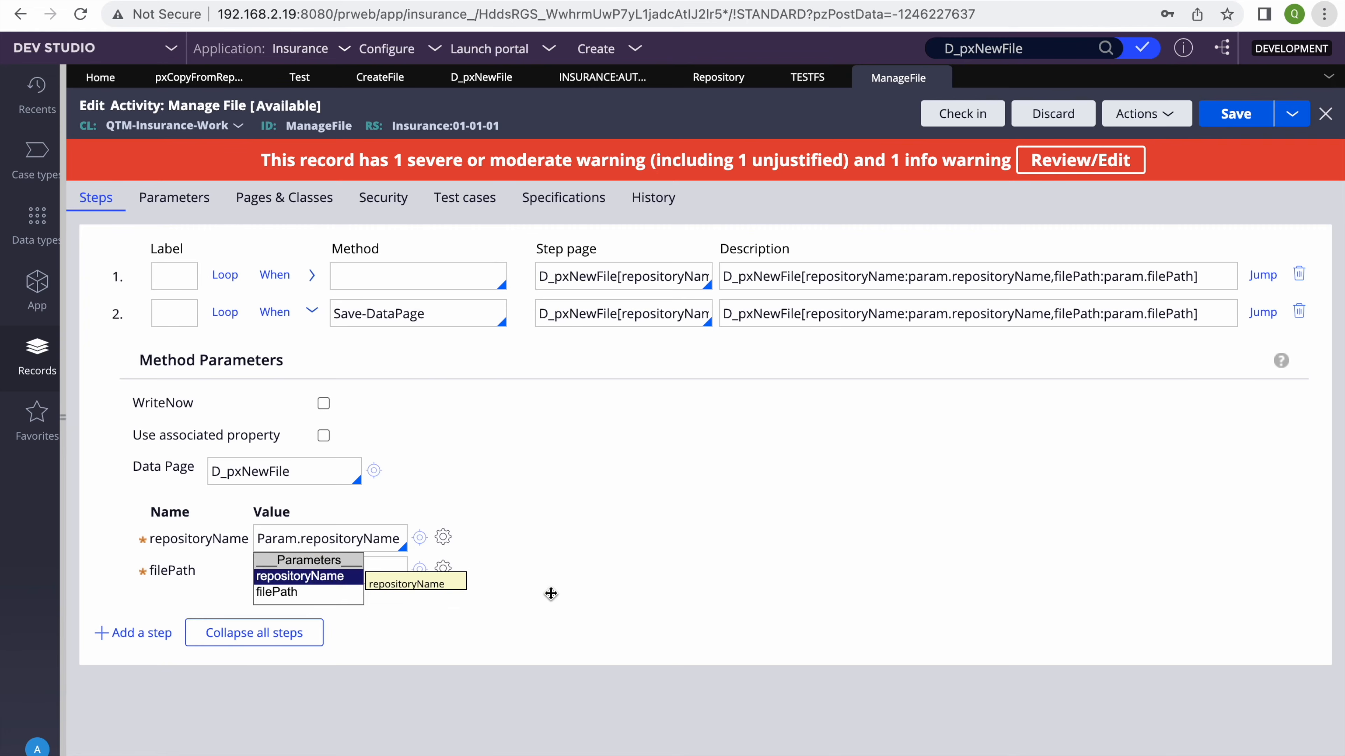
left_click(546, 595)
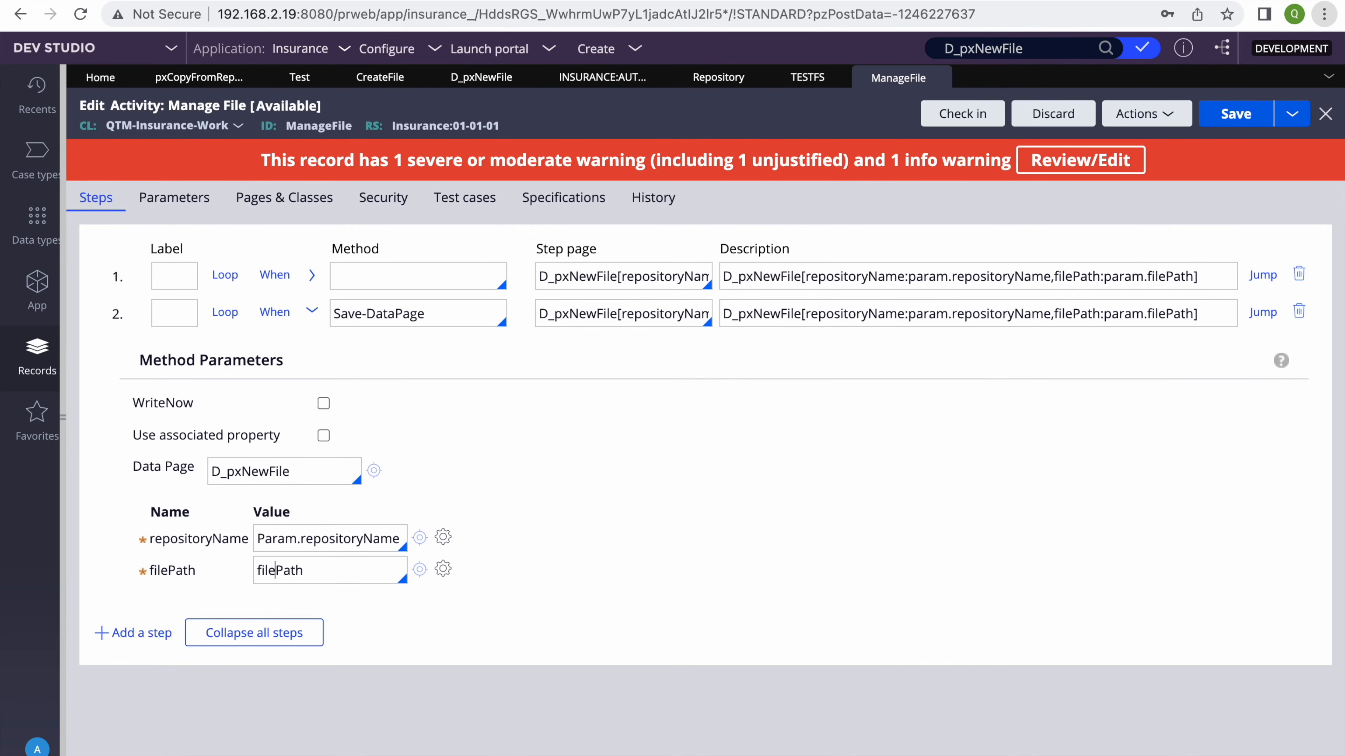
type("Param.")
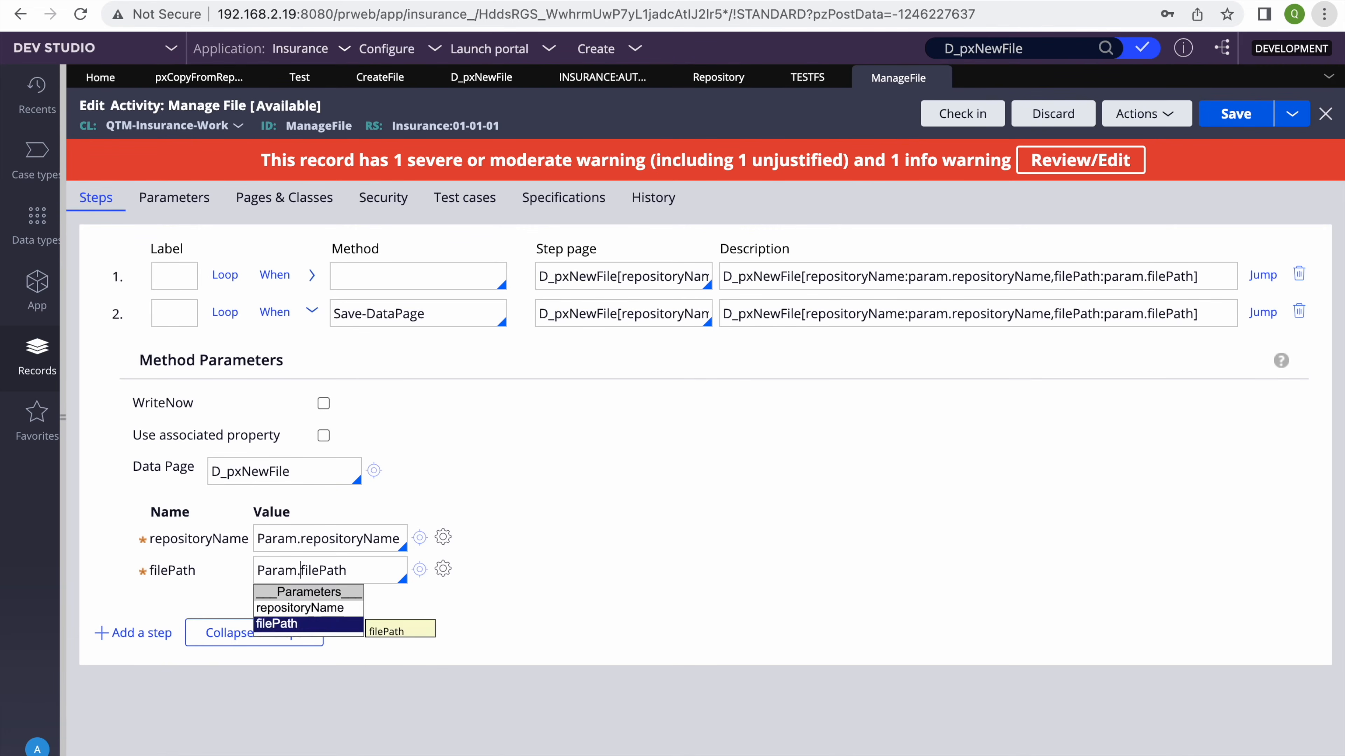
left_click(752, 549)
key("ctrl+s")
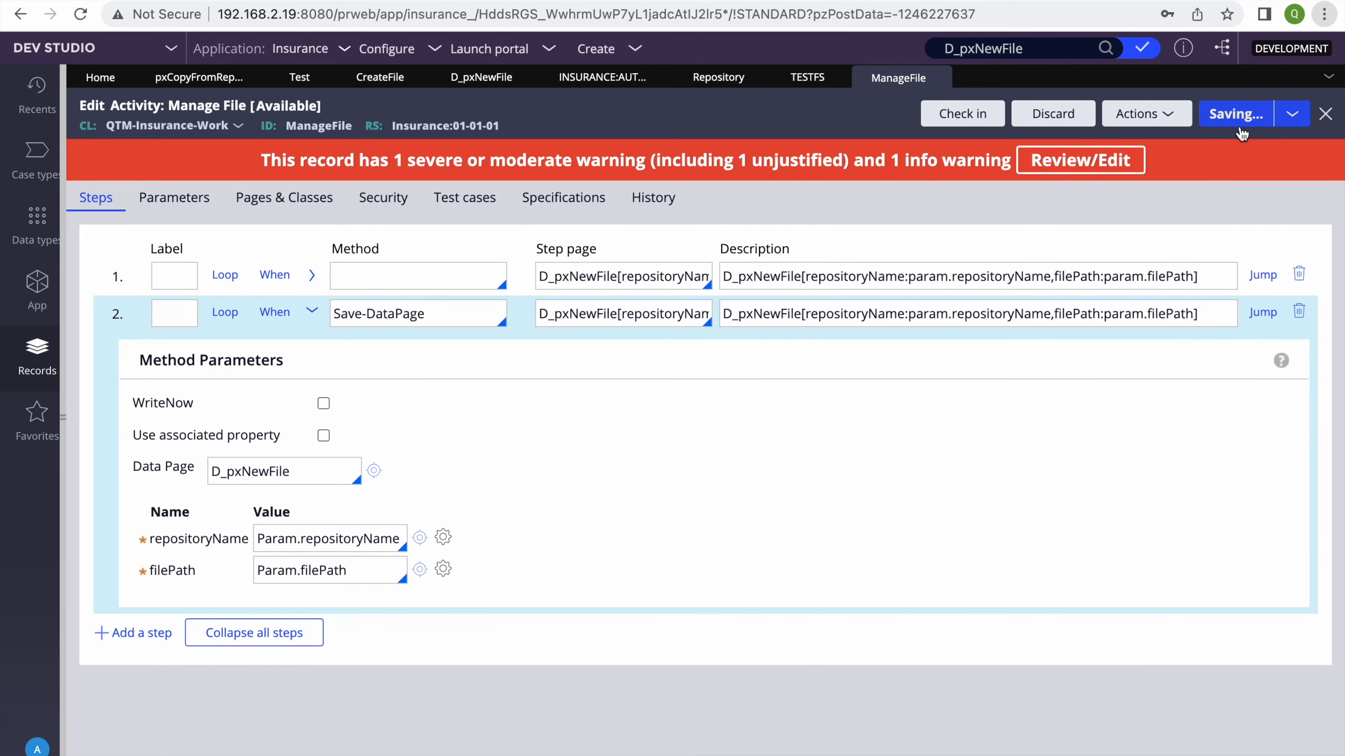
Run the Manage File activity with repositoryName TestFS and filePath managefile.txt
left_click(1143, 113)
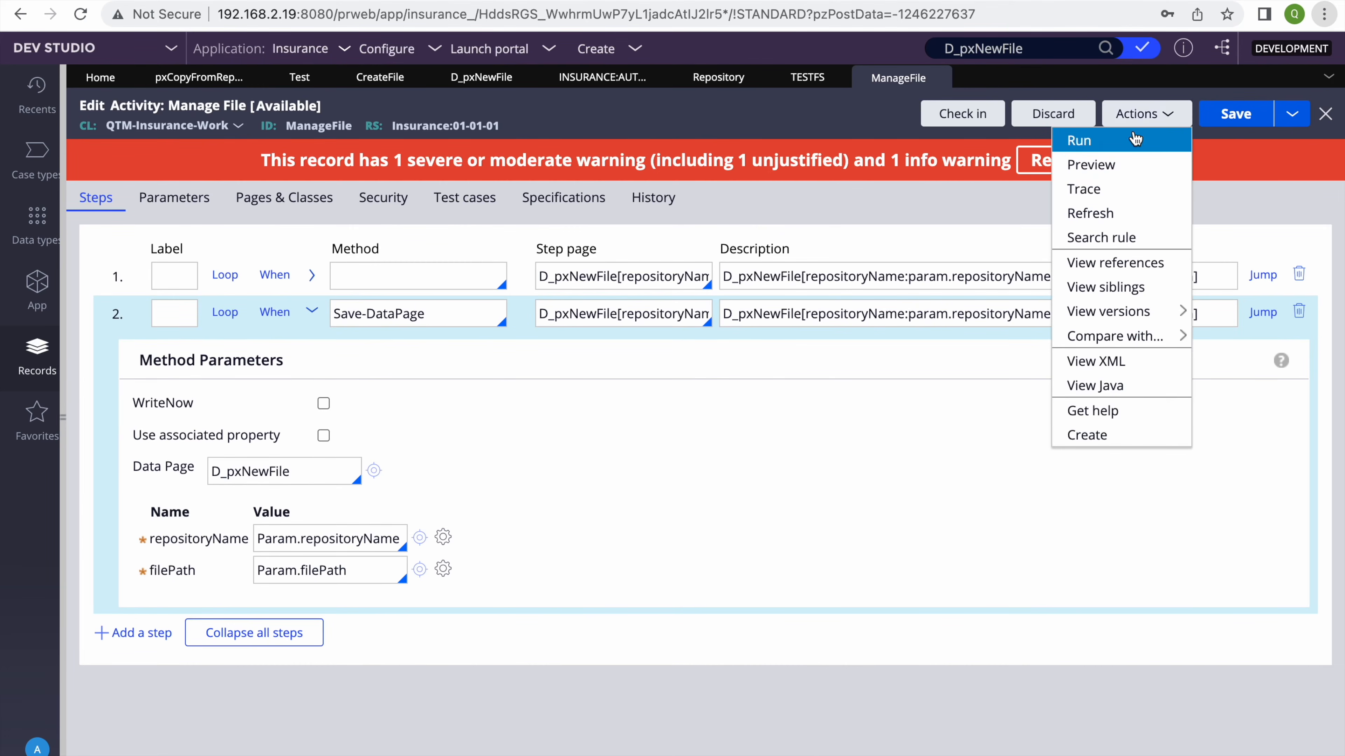
left_click(1131, 139)
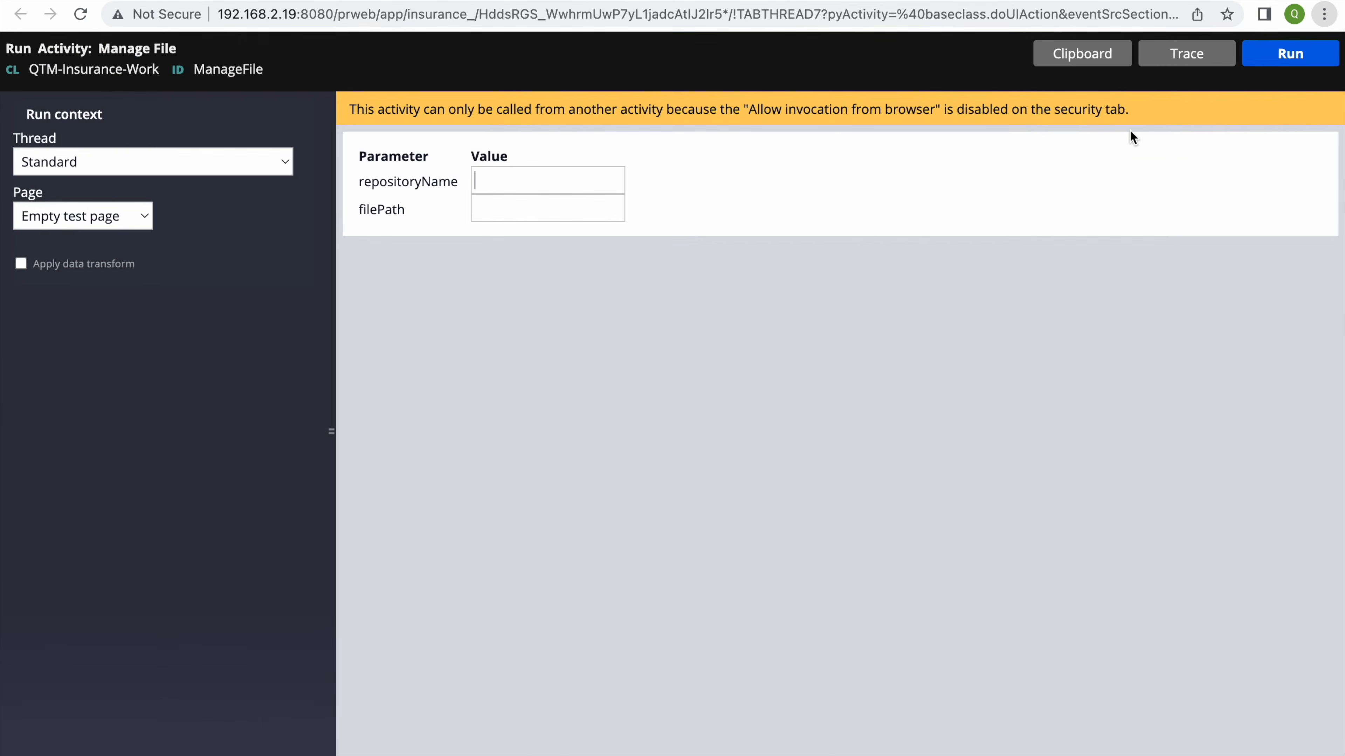
left_click(541, 182)
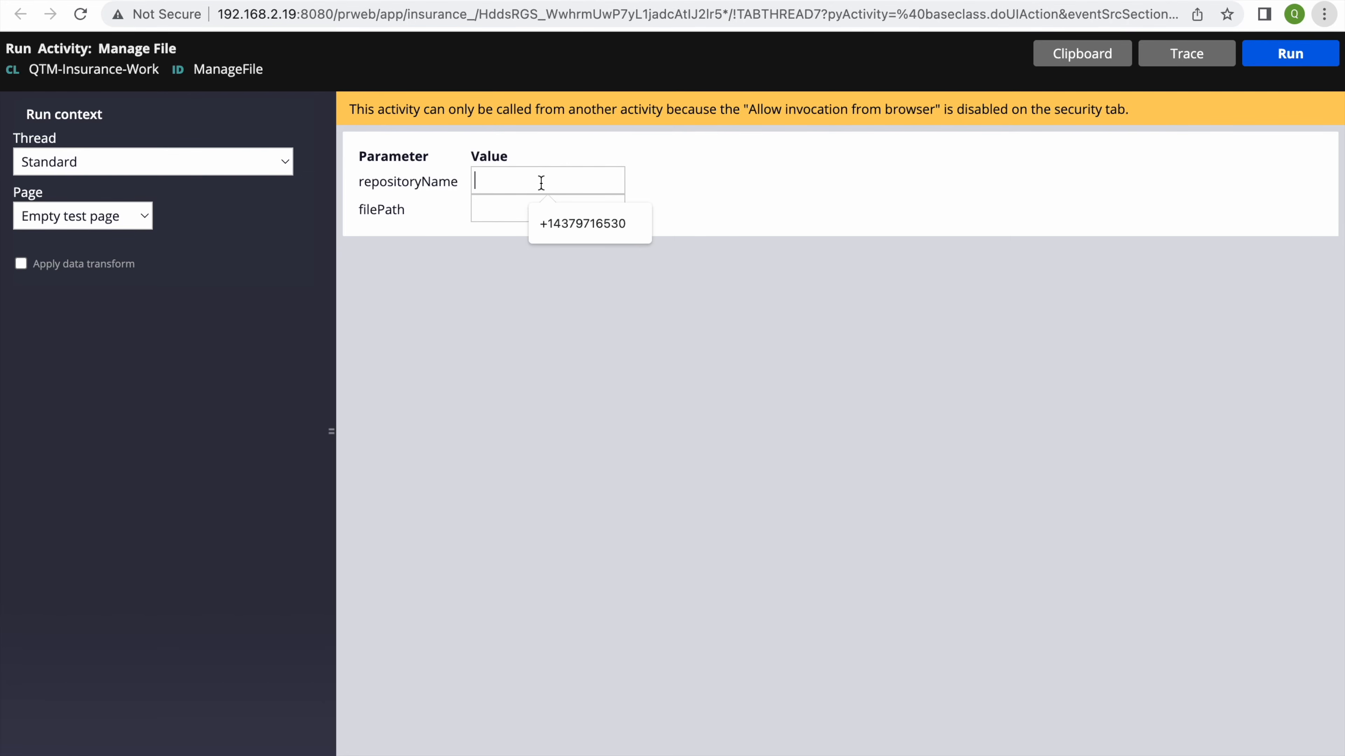
type("TEST")
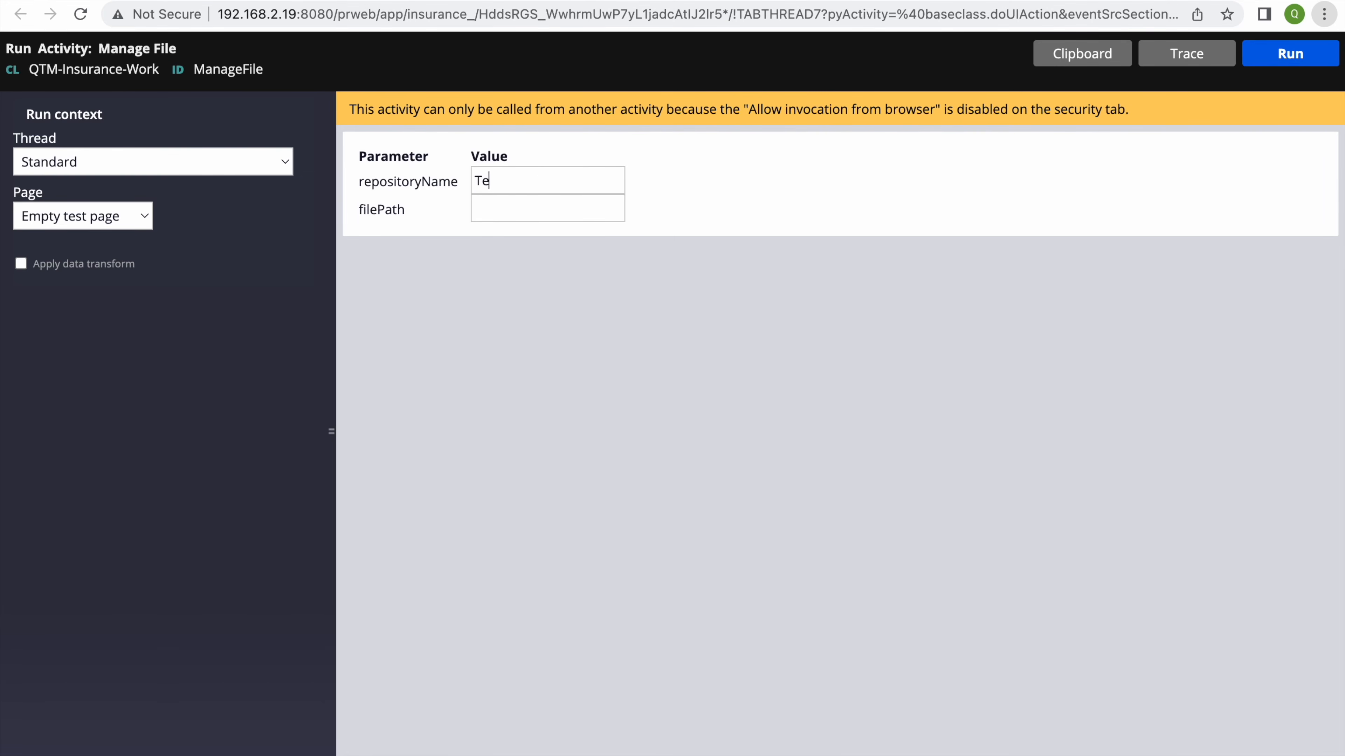
left_click(510, 214)
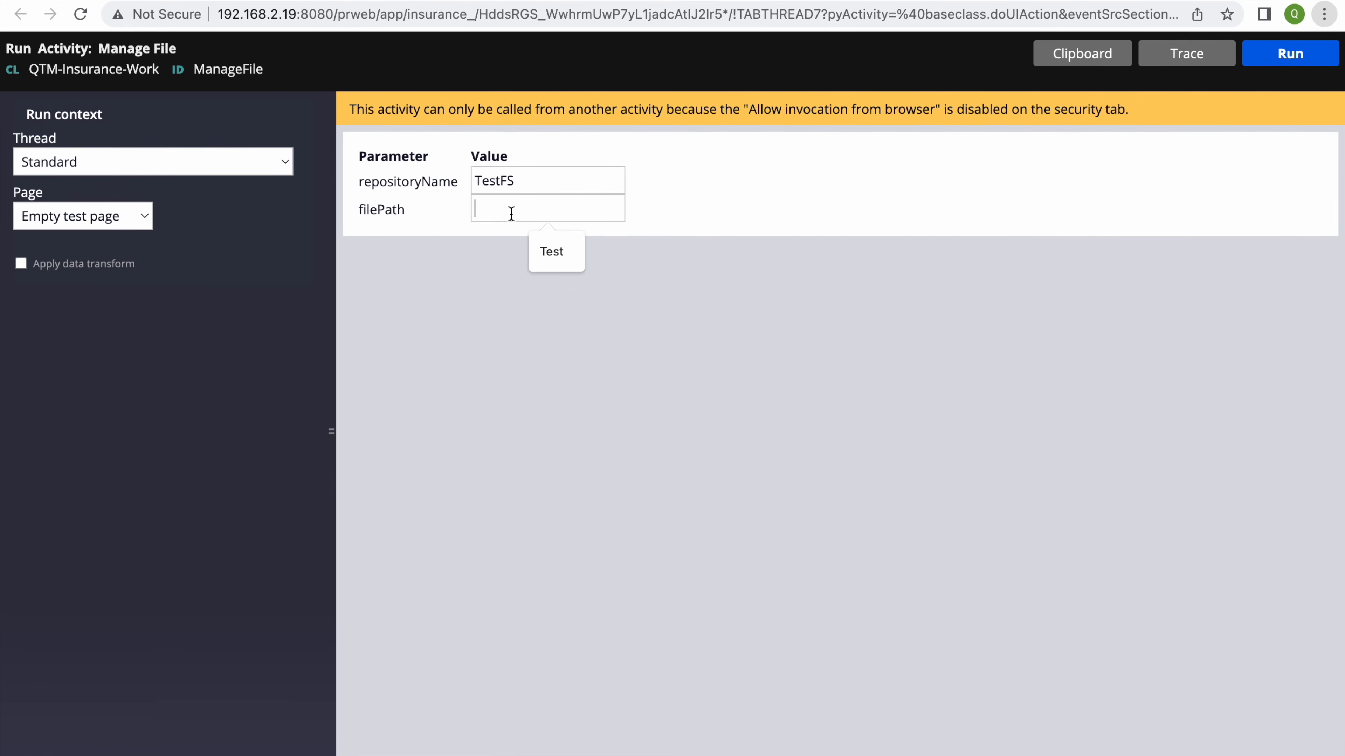
type("managefile.")
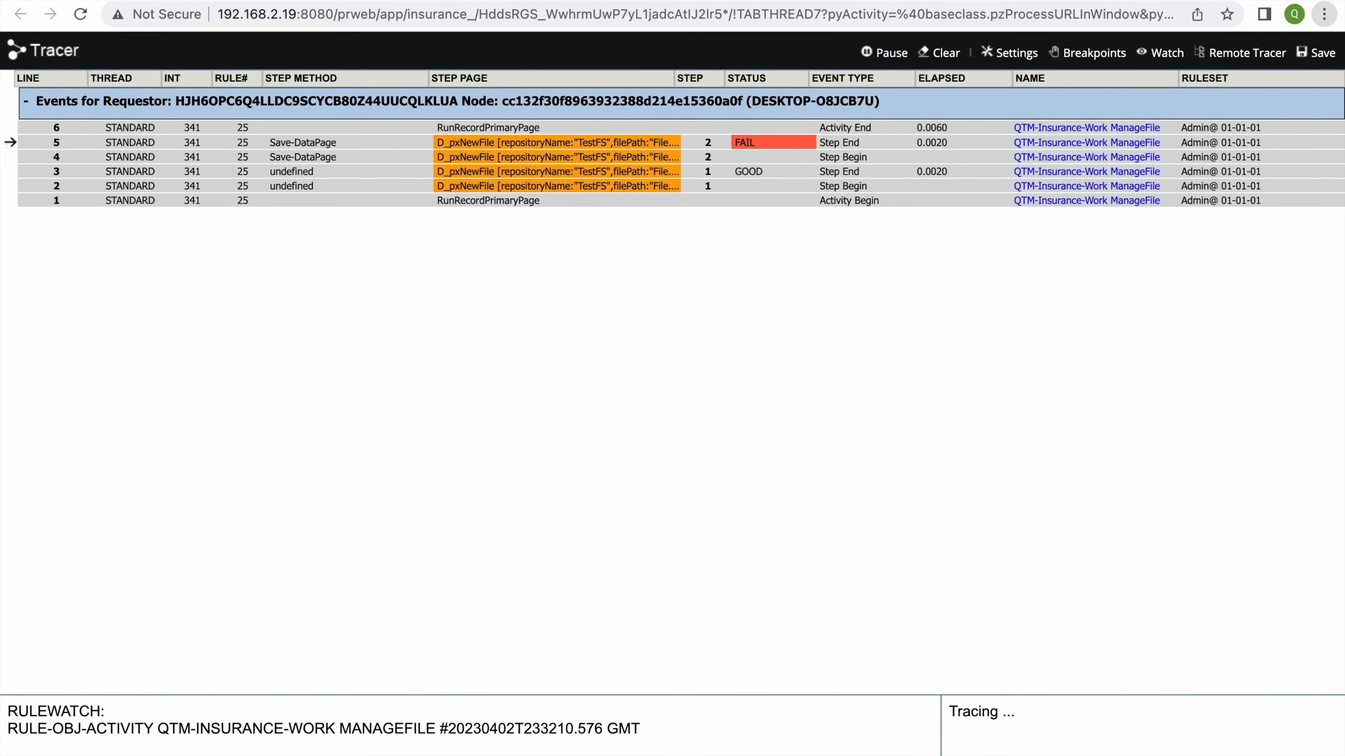
left_click(597, 1)
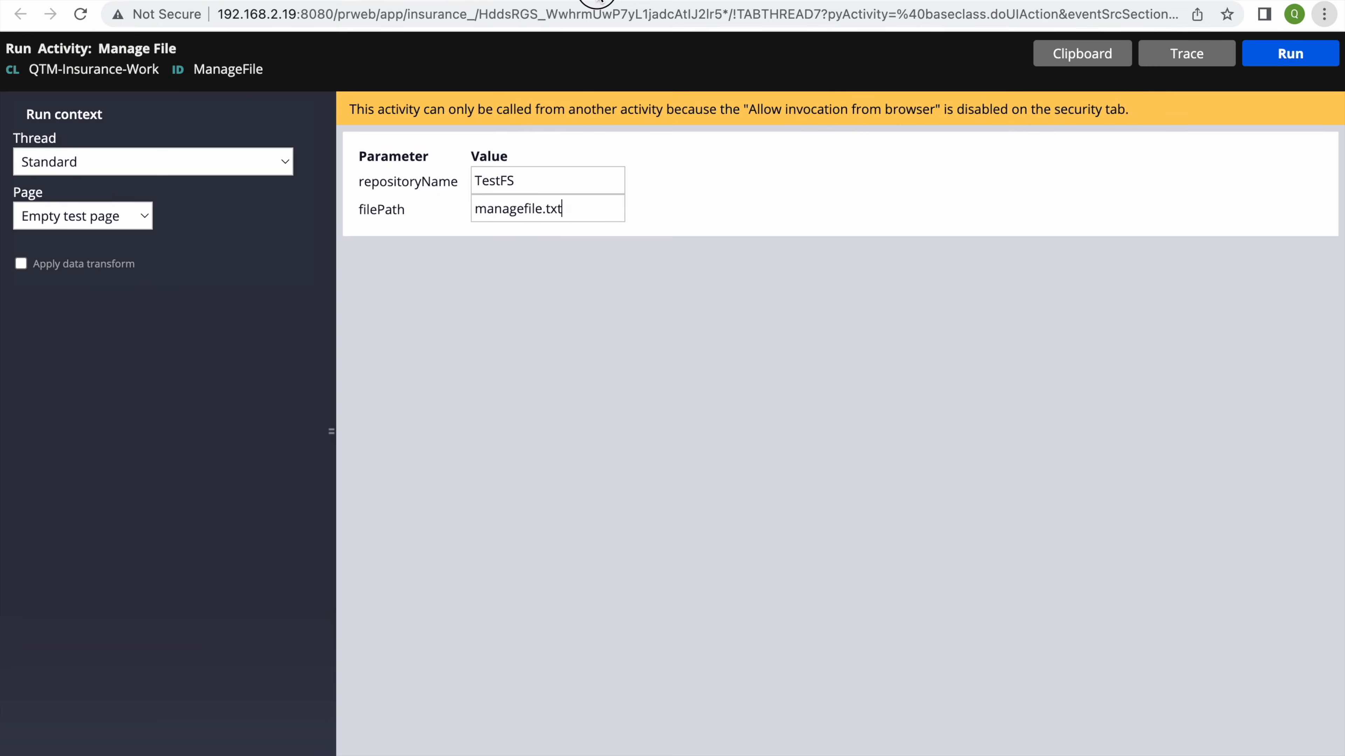
left_click(1288, 52)
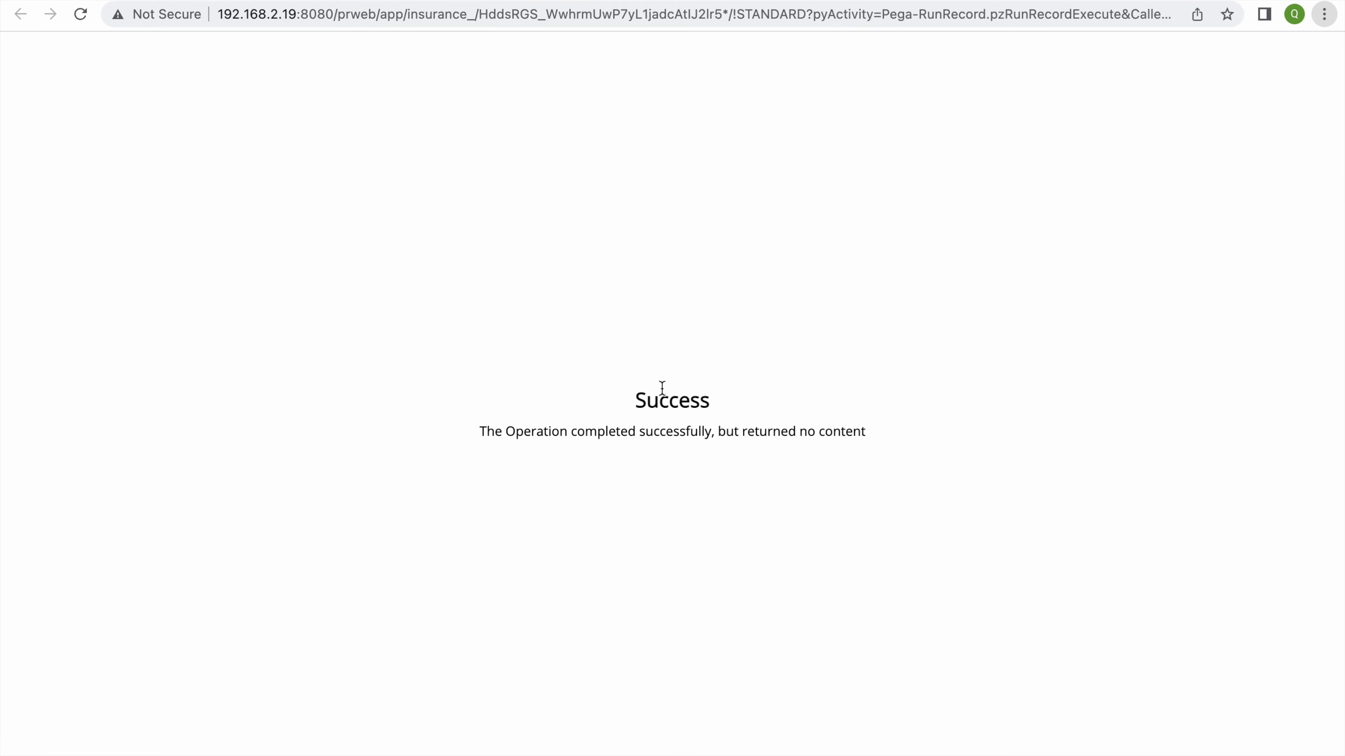
Switch to Finder, open managefile.txt from the repository's file folder to check its content, and return to Chrome
key("F4")
left_click(83, 747)
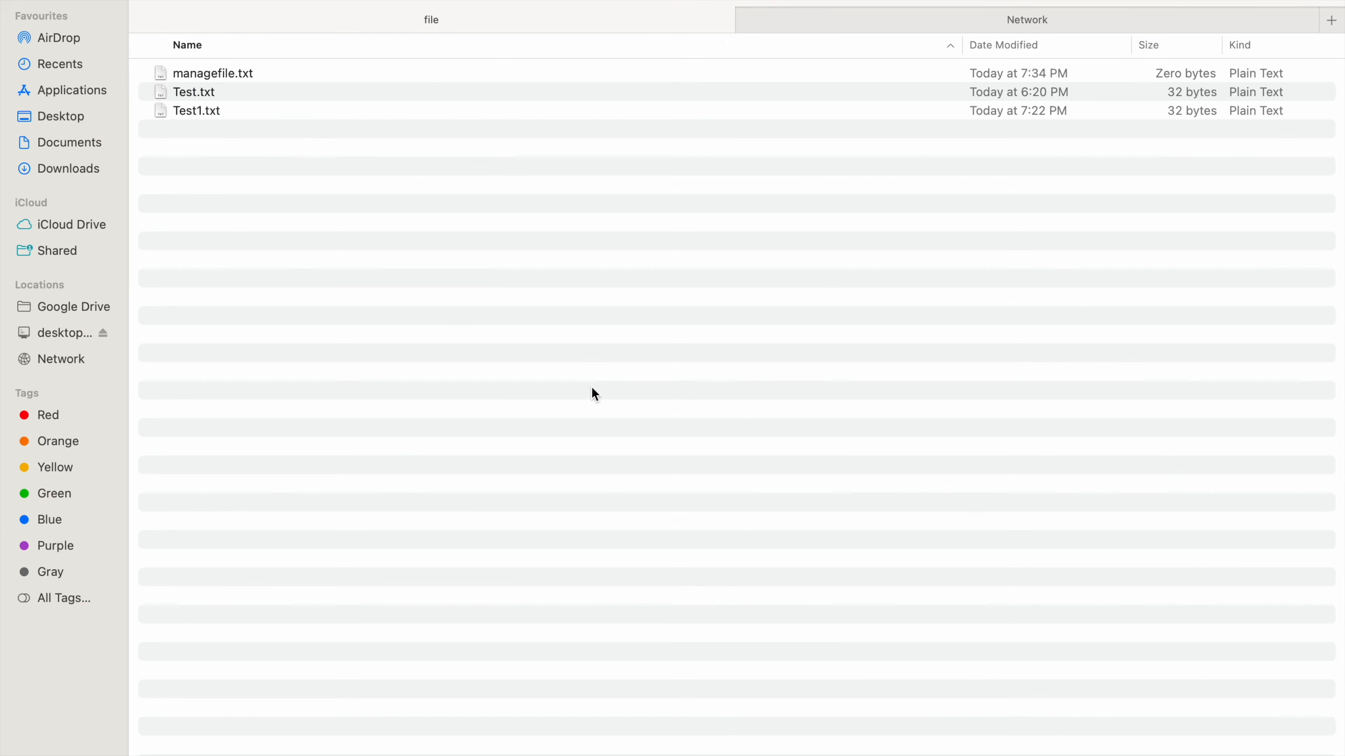
double_click(236, 73)
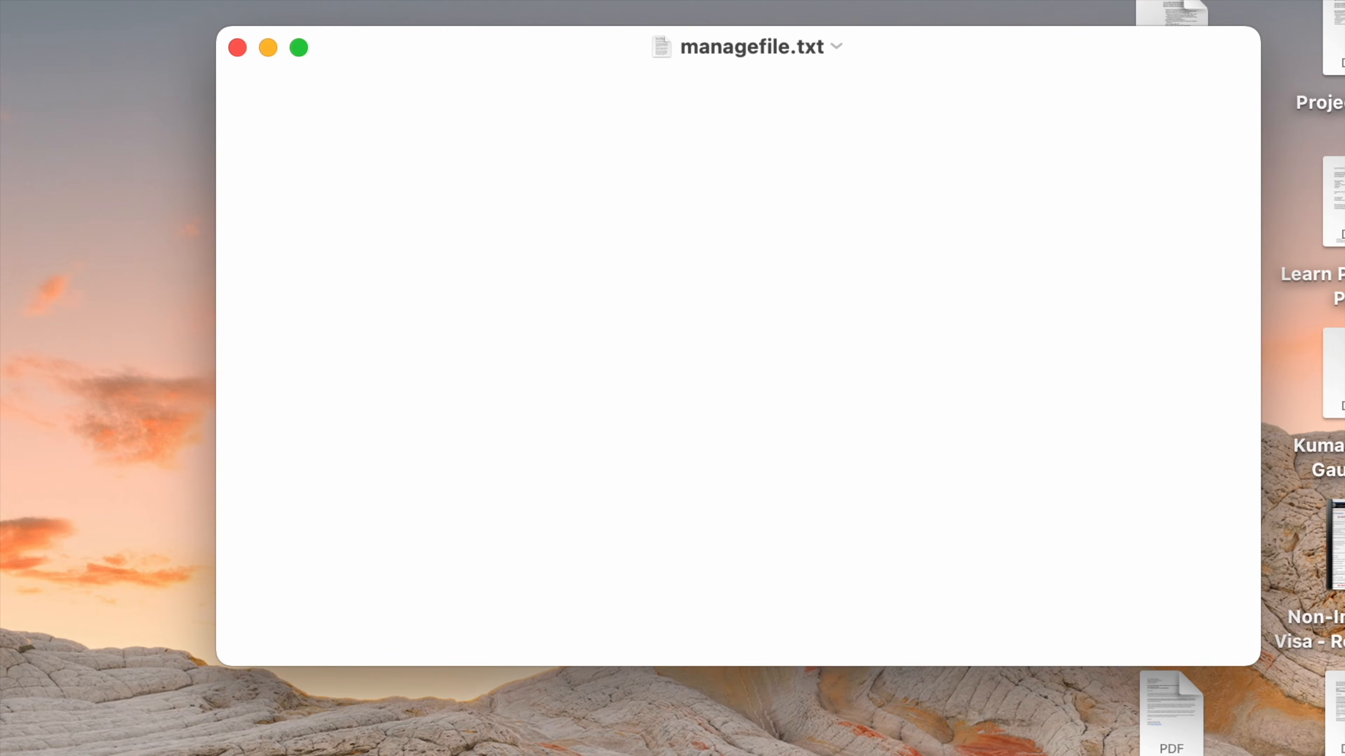
key("ctrl+Right")
left_click(911, 691)
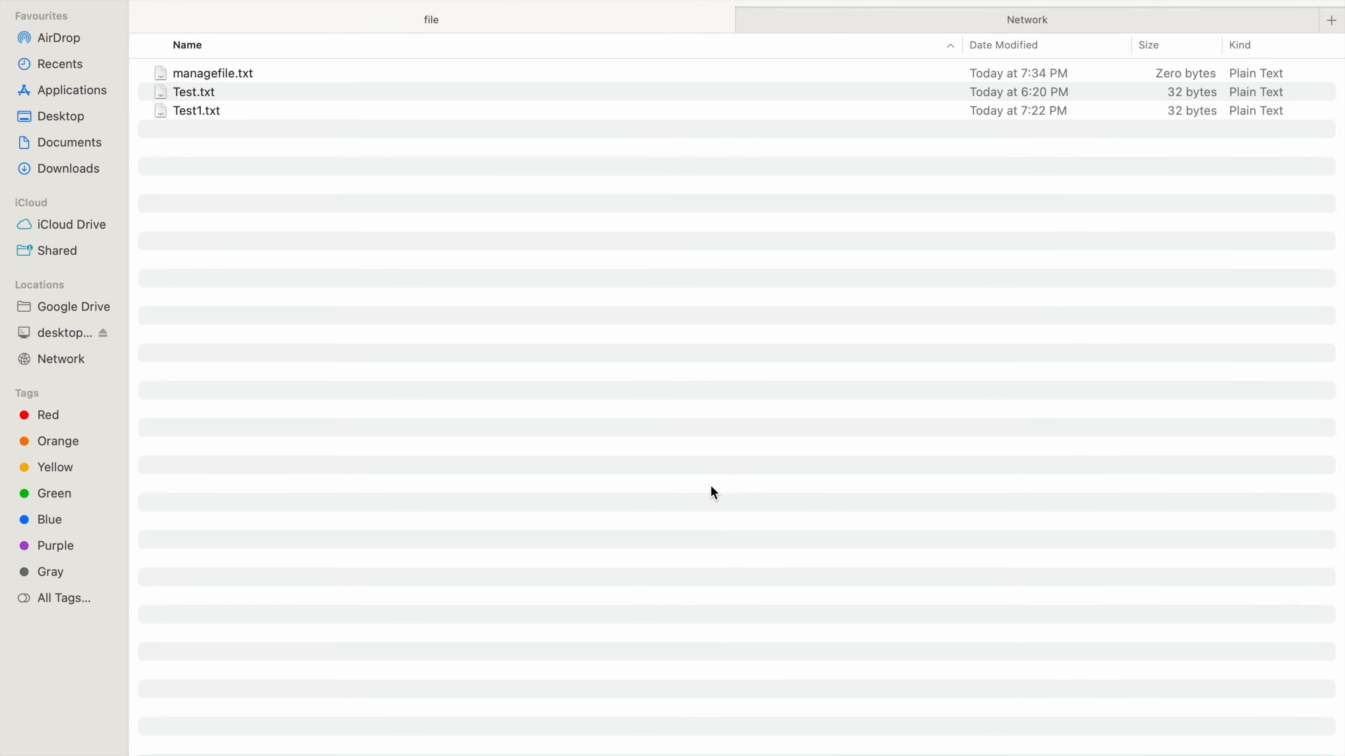
key("F4")
left_click(672, 744)
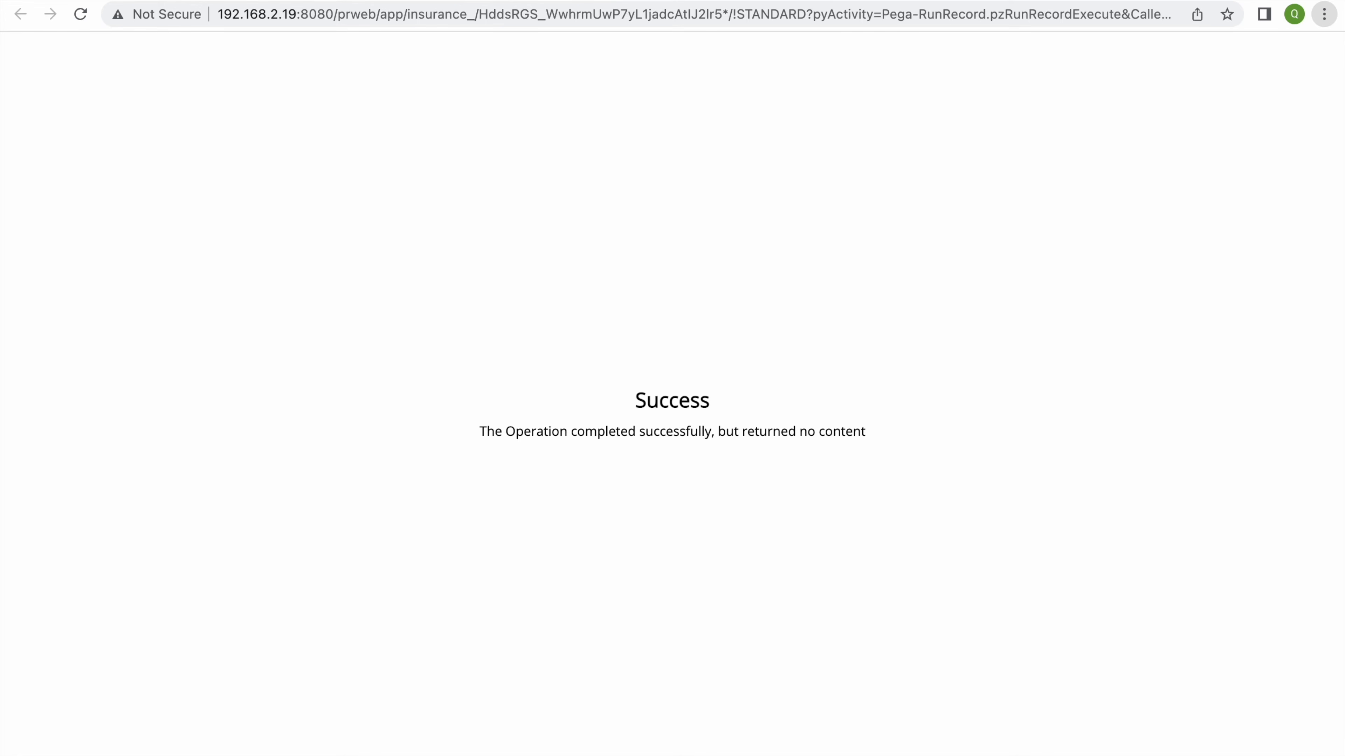
Set the method of step 1 in the Manage File activity to Property-Set
left_click(809, 0)
left_click(274, 0)
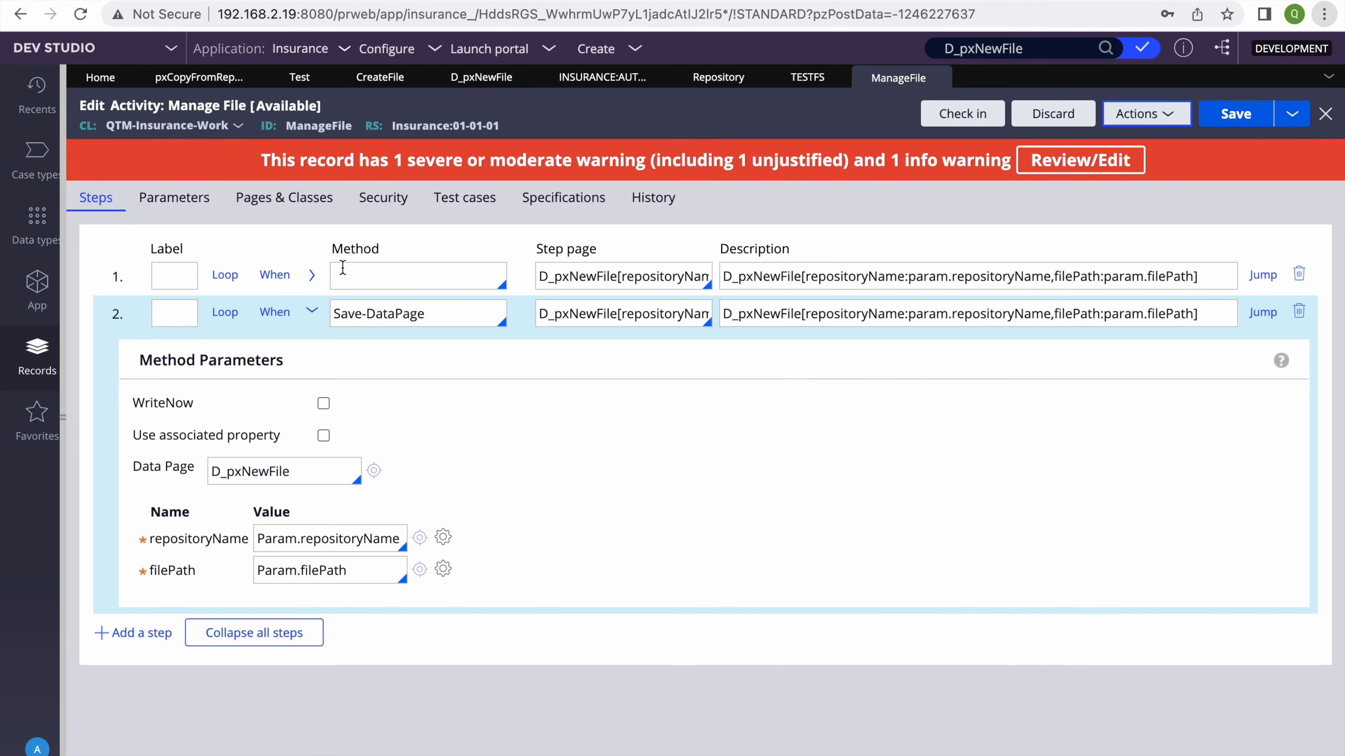
left_click(377, 268)
type("prop")
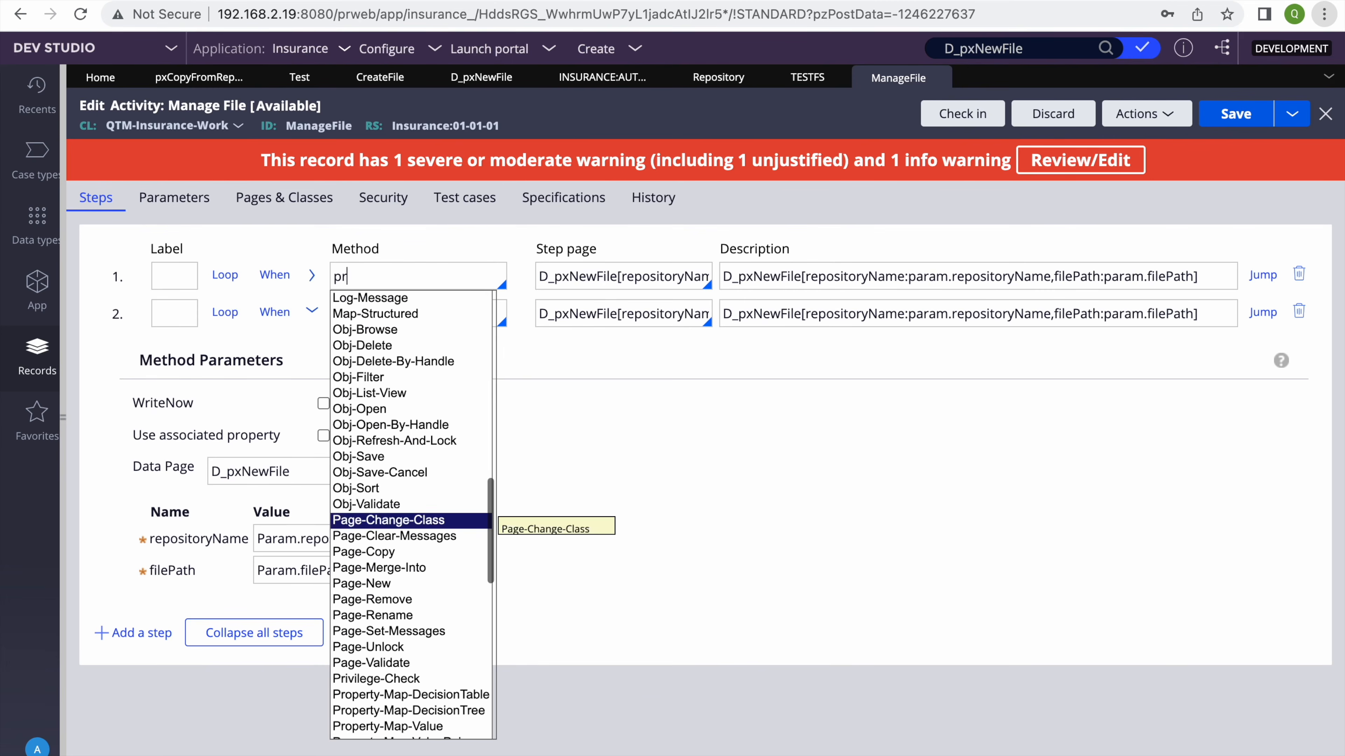
key("Down")
key("Down")
key("Down")
key("Down")
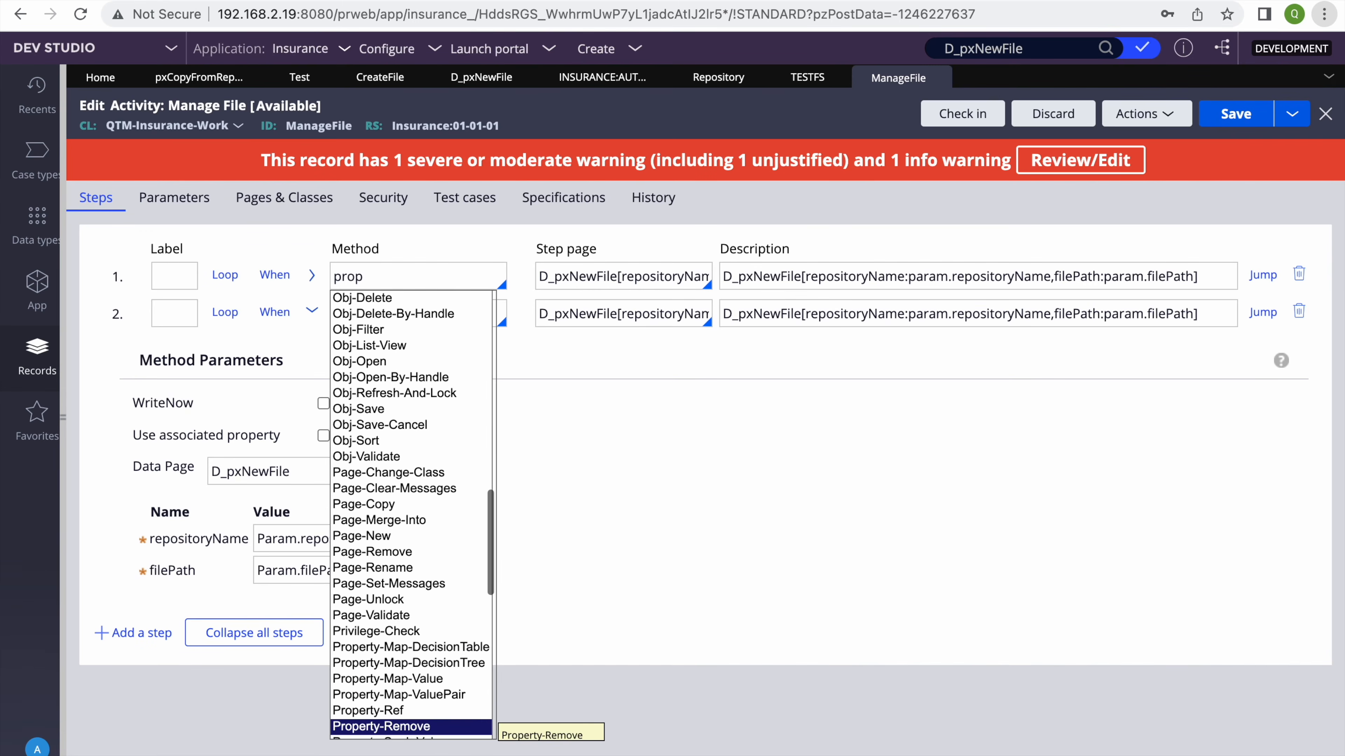
key("Down")
key("Return")
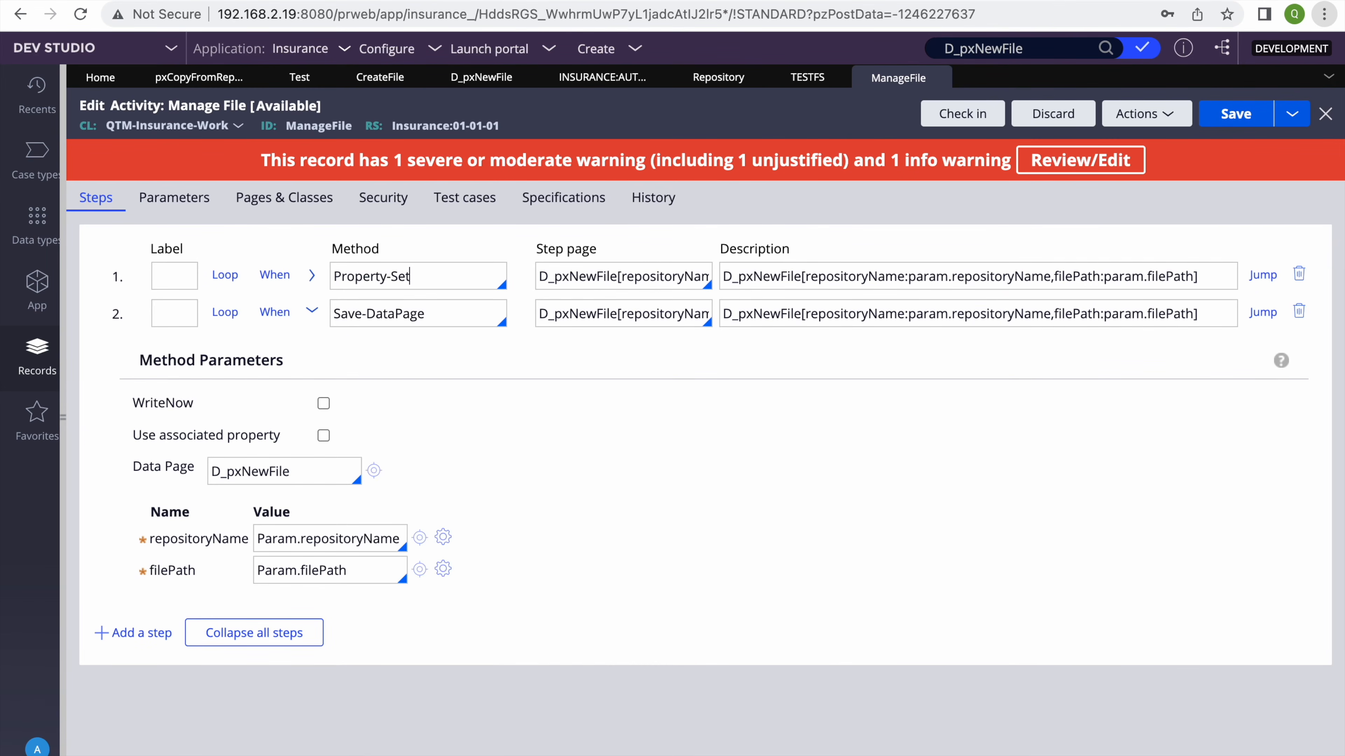
Expand the step 1 Property-Set parameters and add the property Param.Test with an empty quoted string as its value
left_click(311, 275)
left_click(282, 392)
type("P")
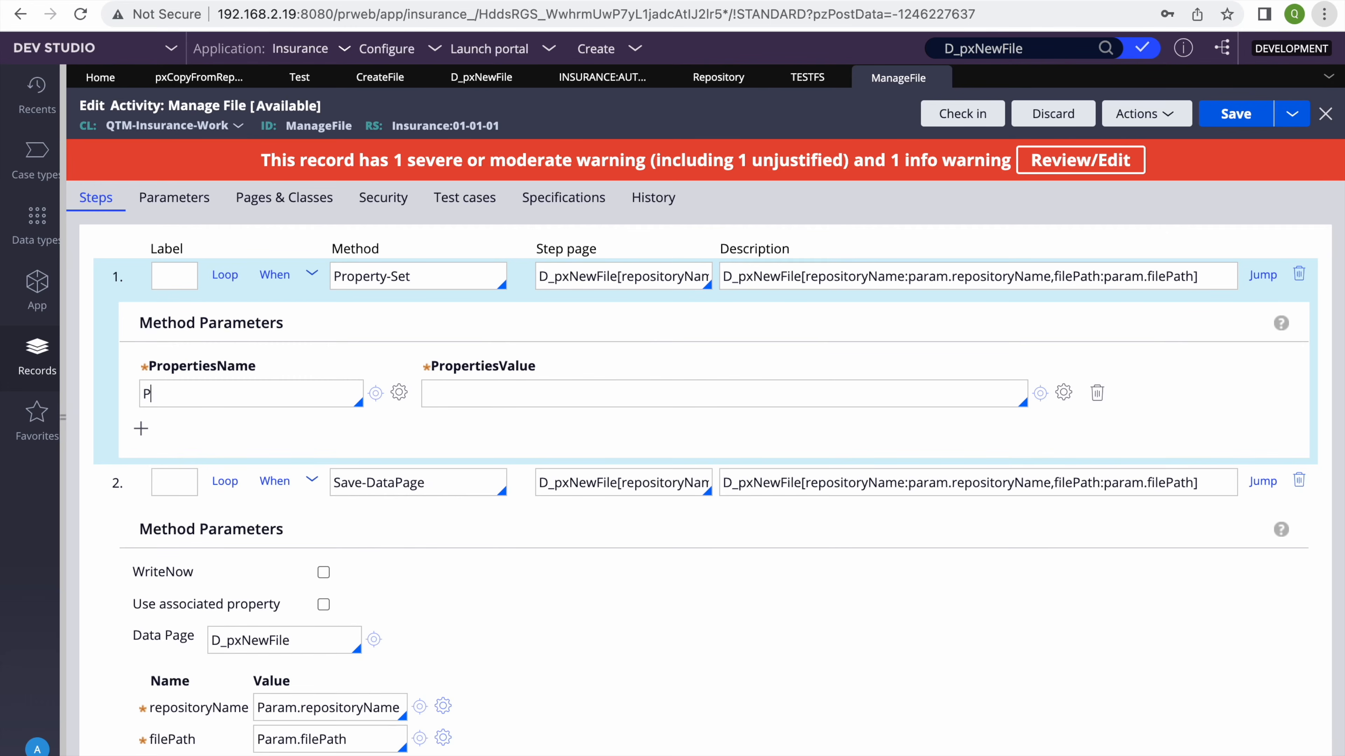
type("[araaram.Test")
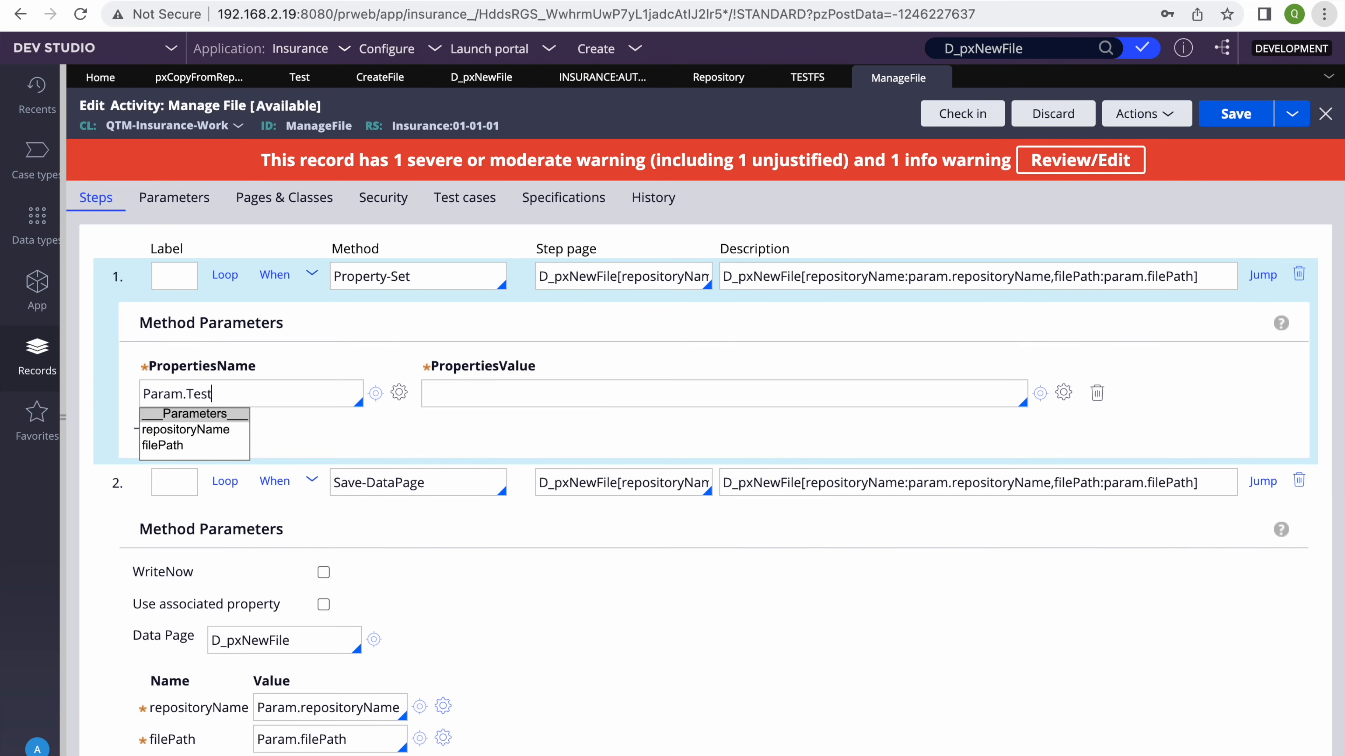
left_click(525, 397)
type("\"\"")
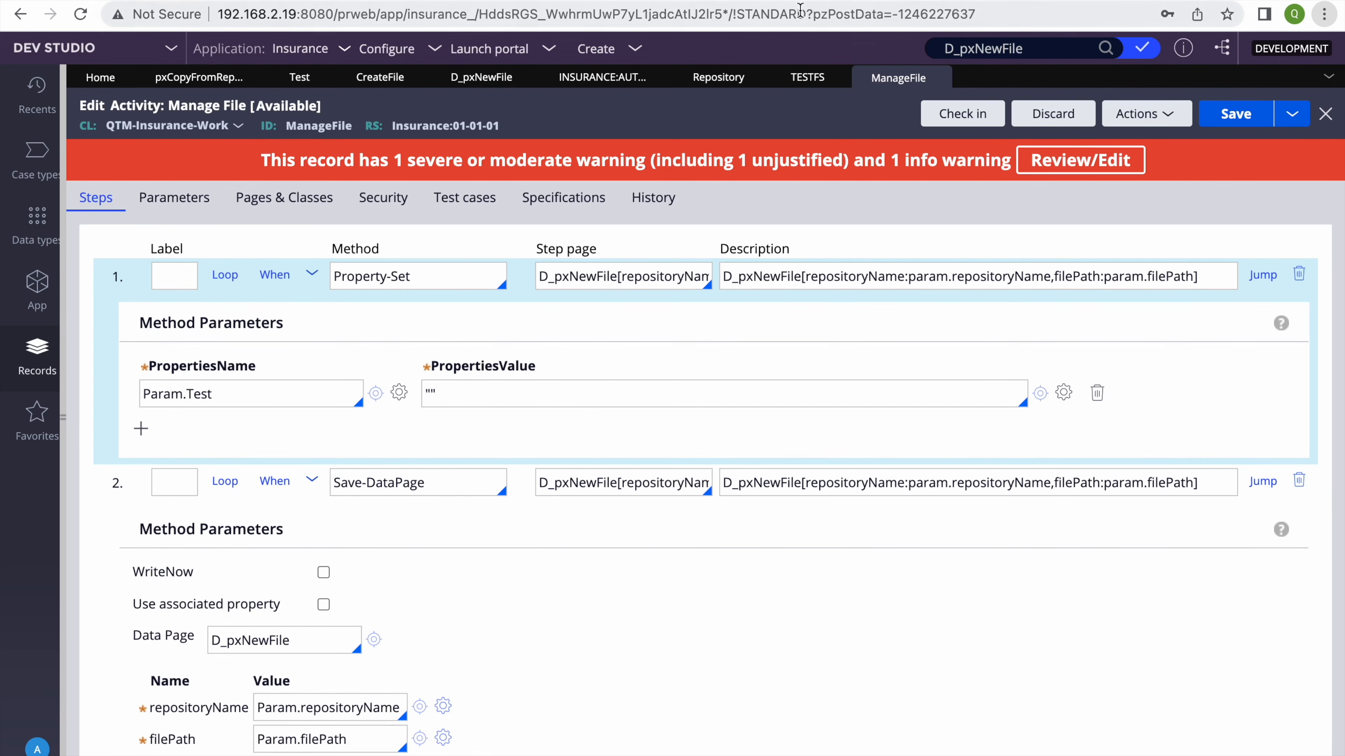
Copy the Param.Test value from the Test activity and paste it into the Param.Test value of the Manage File activity
left_click(392, 81)
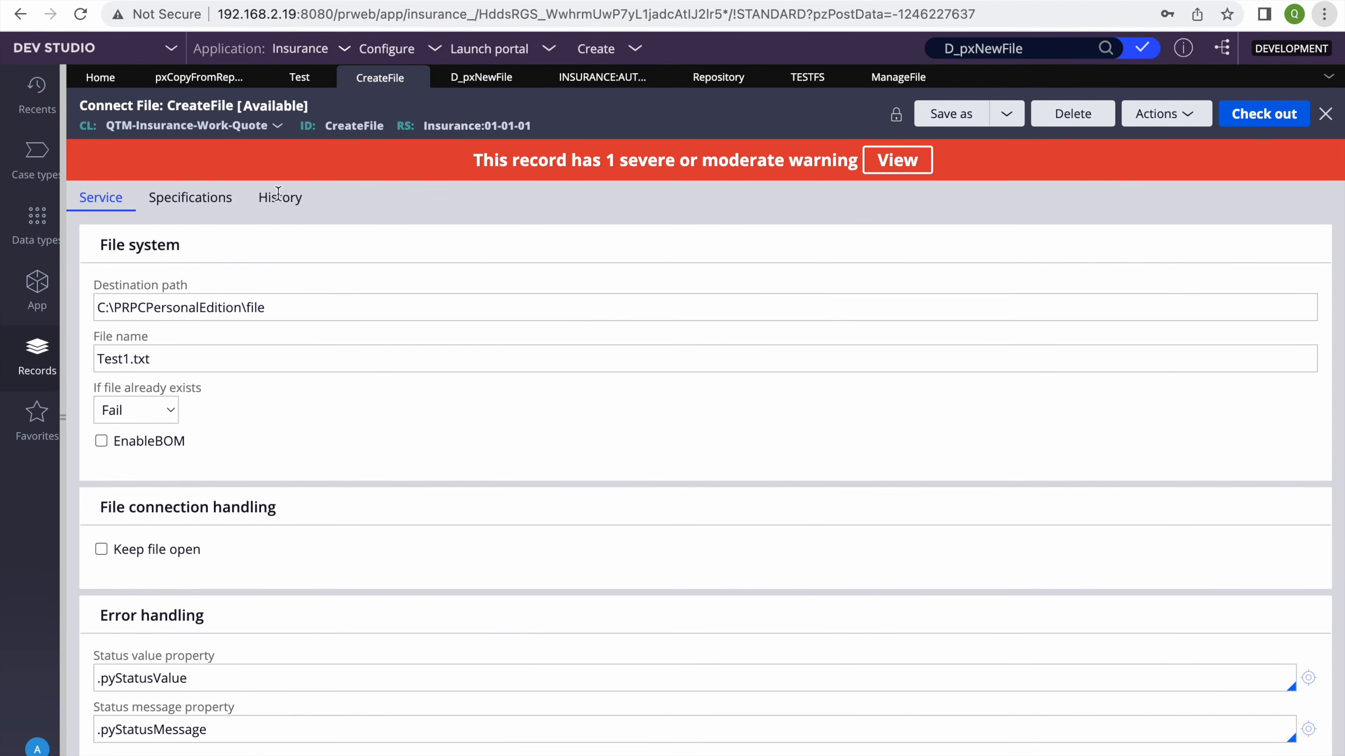
left_click(299, 80)
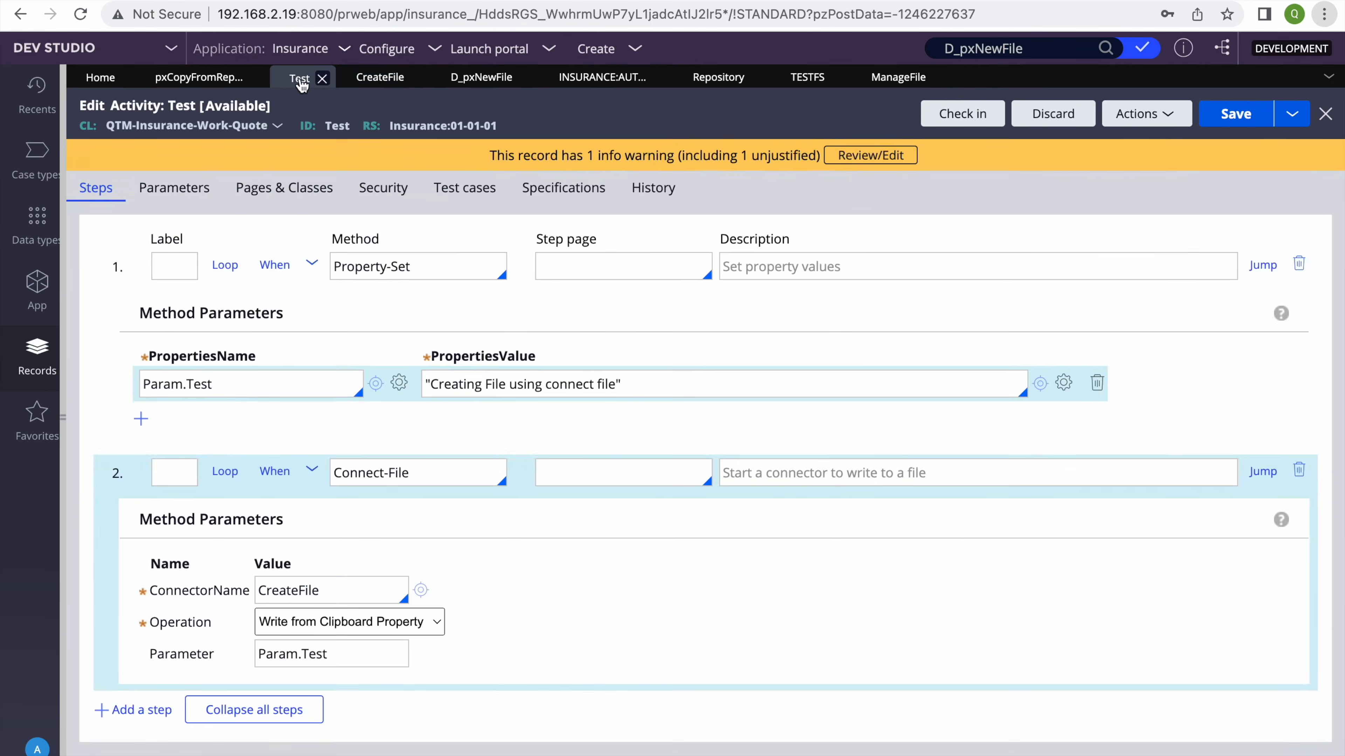
double_click(558, 384)
triple_click(557, 384)
key("super+c")
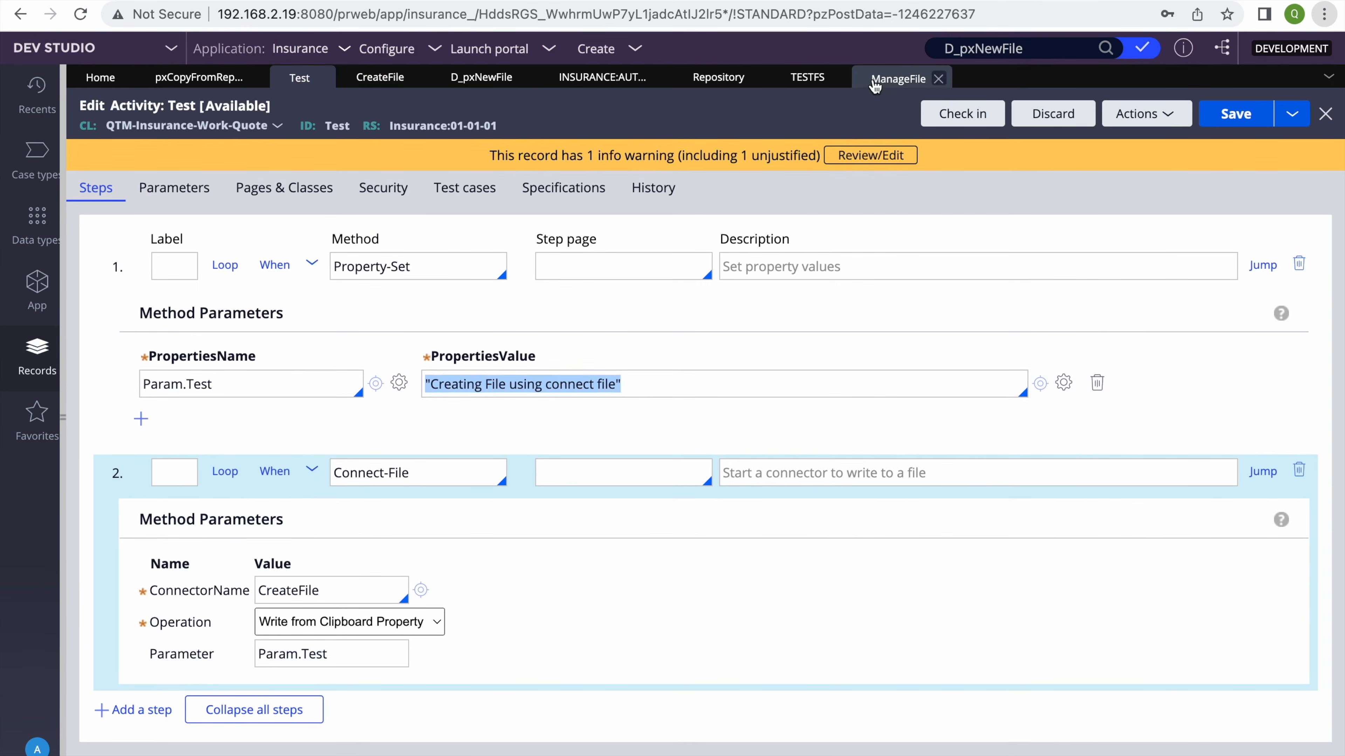
left_click(899, 78)
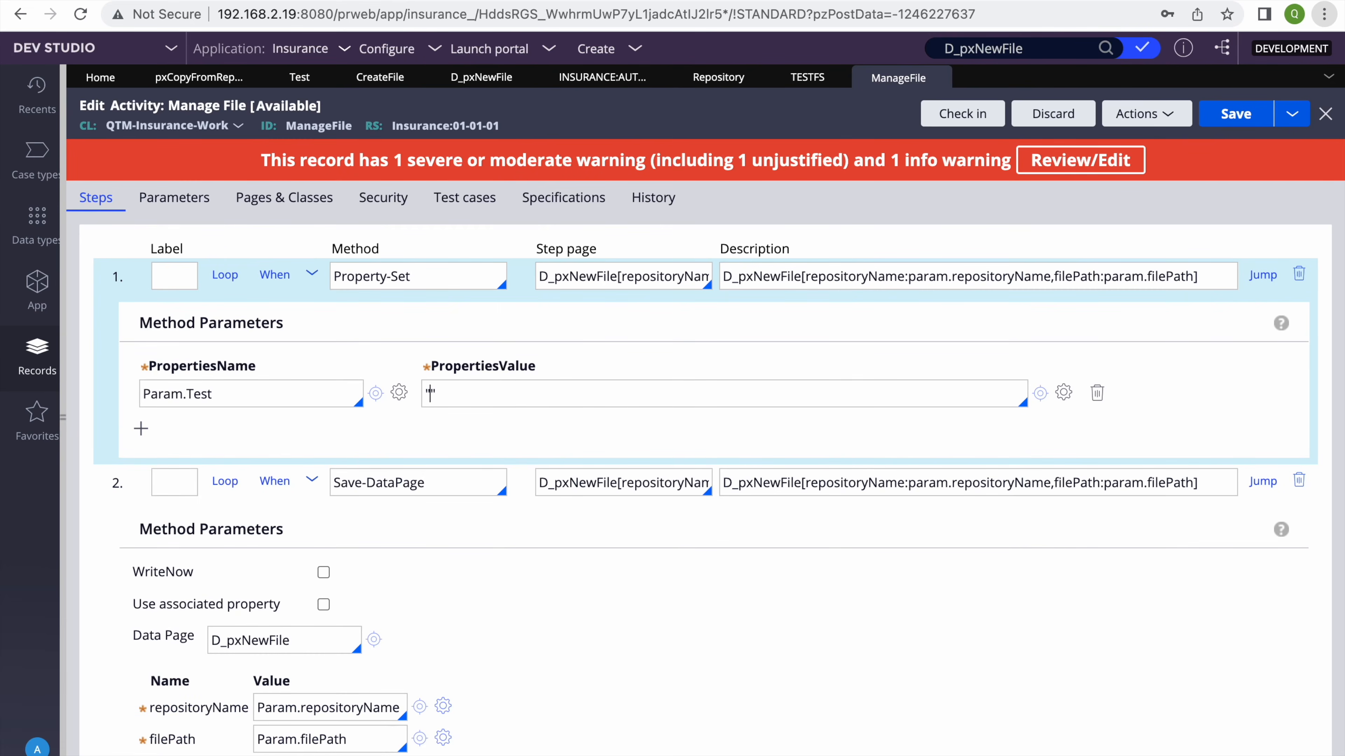
key("super+v")
Change the Param.Test value to "Creating File using Api", try saving the activity, and remove the surplus quotation marks
double_click(566, 391)
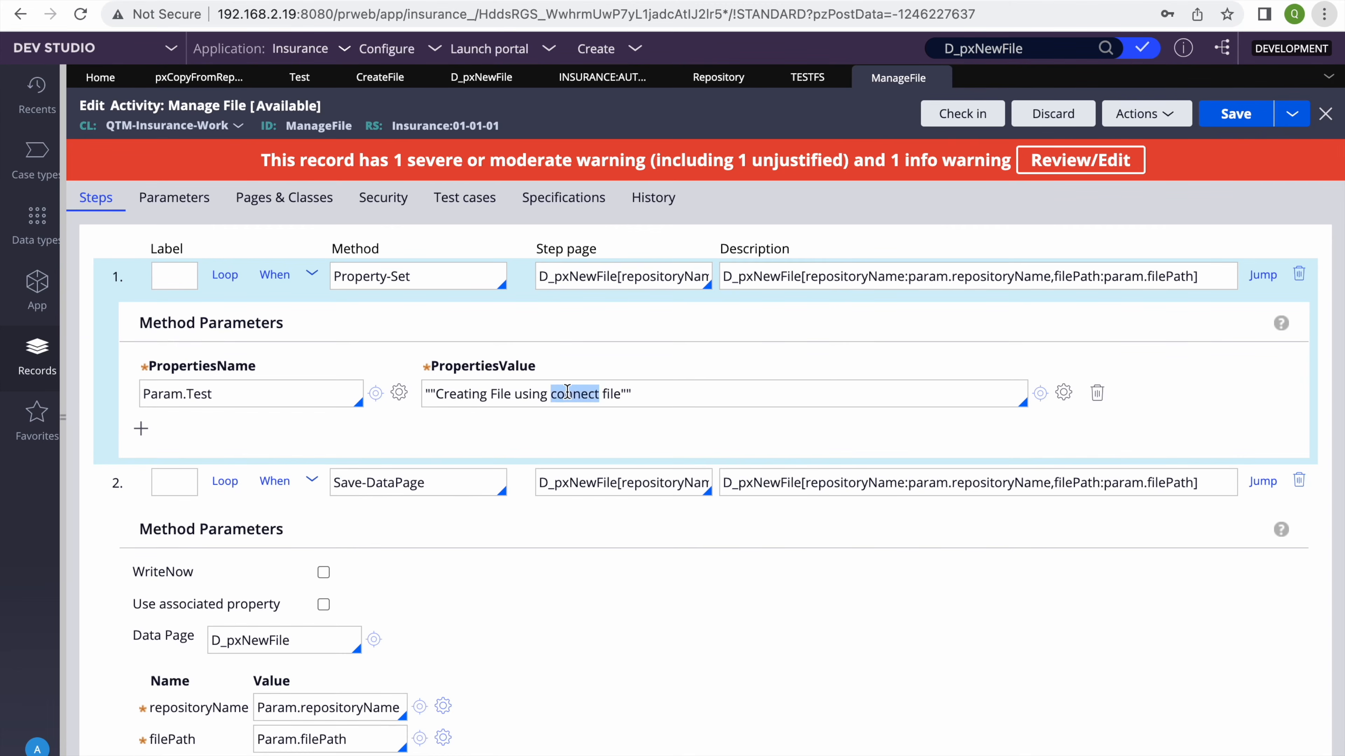
type("Api")
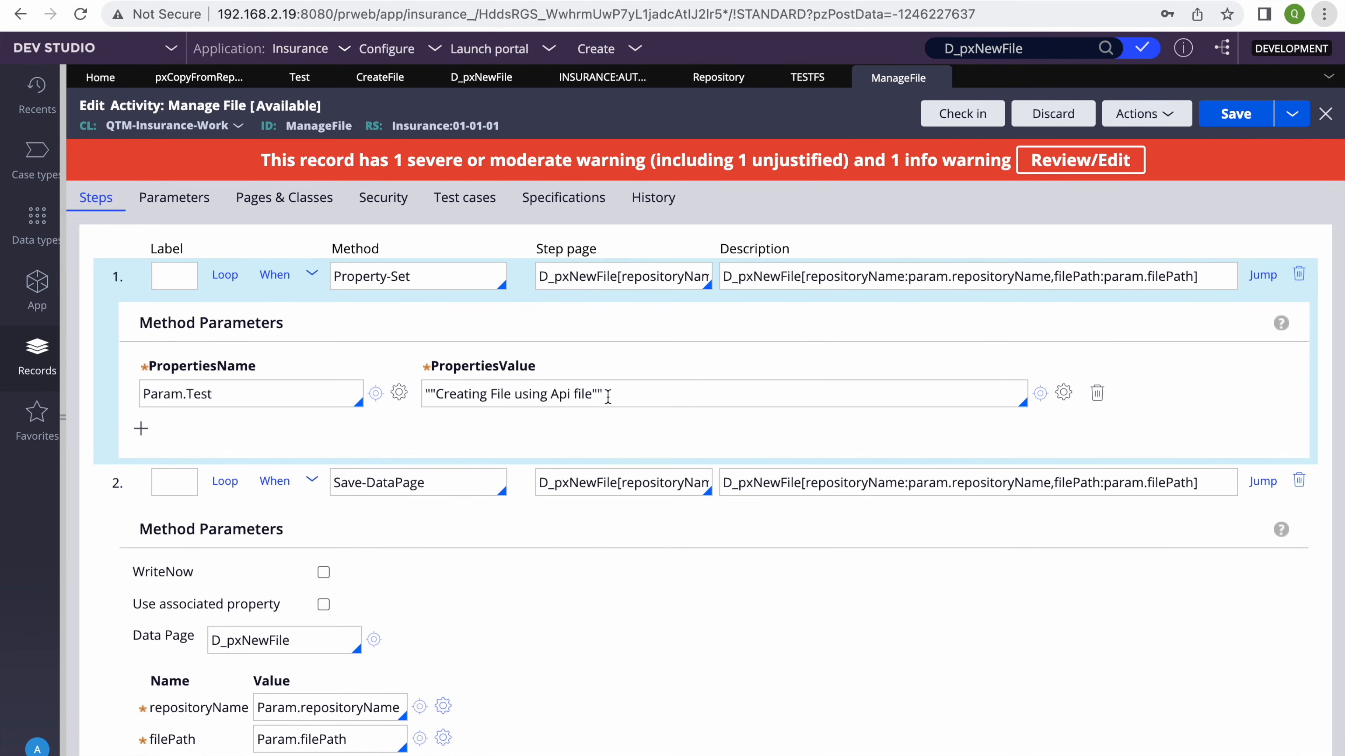
double_click(587, 394)
key("BackSpace")
key("BackSpace")
left_click(1232, 112)
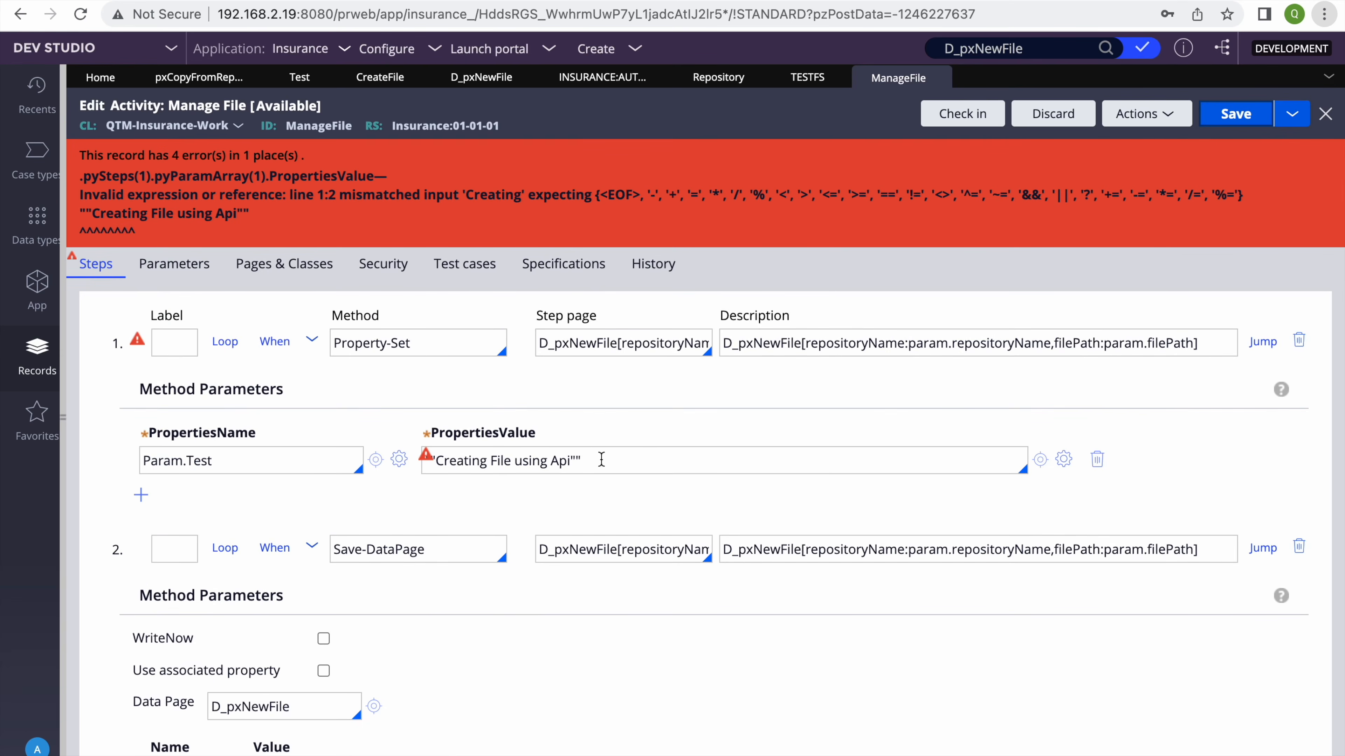
left_click(623, 454)
key("BackSpace")
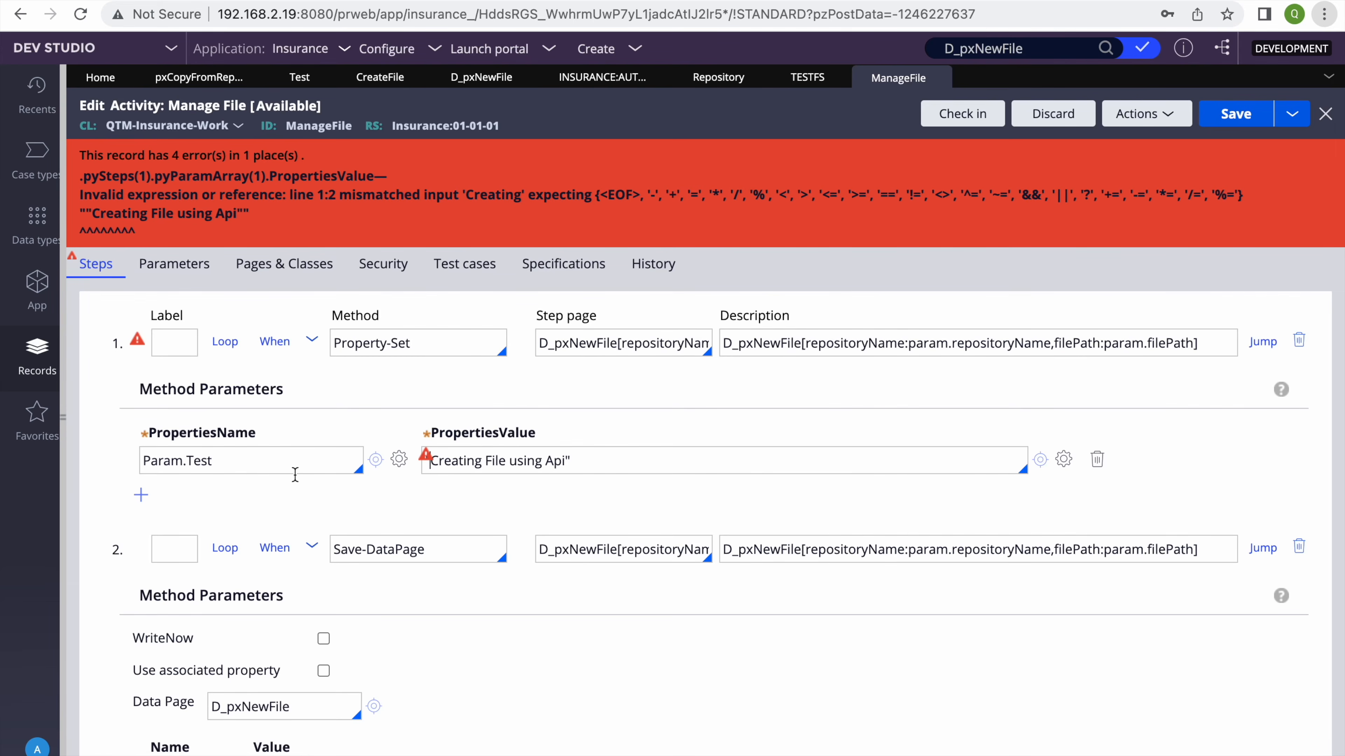
Add a second Property-Set row for .pyContents, checking the class of D_pxNewFile in the activity's page definitions
left_click(141, 495)
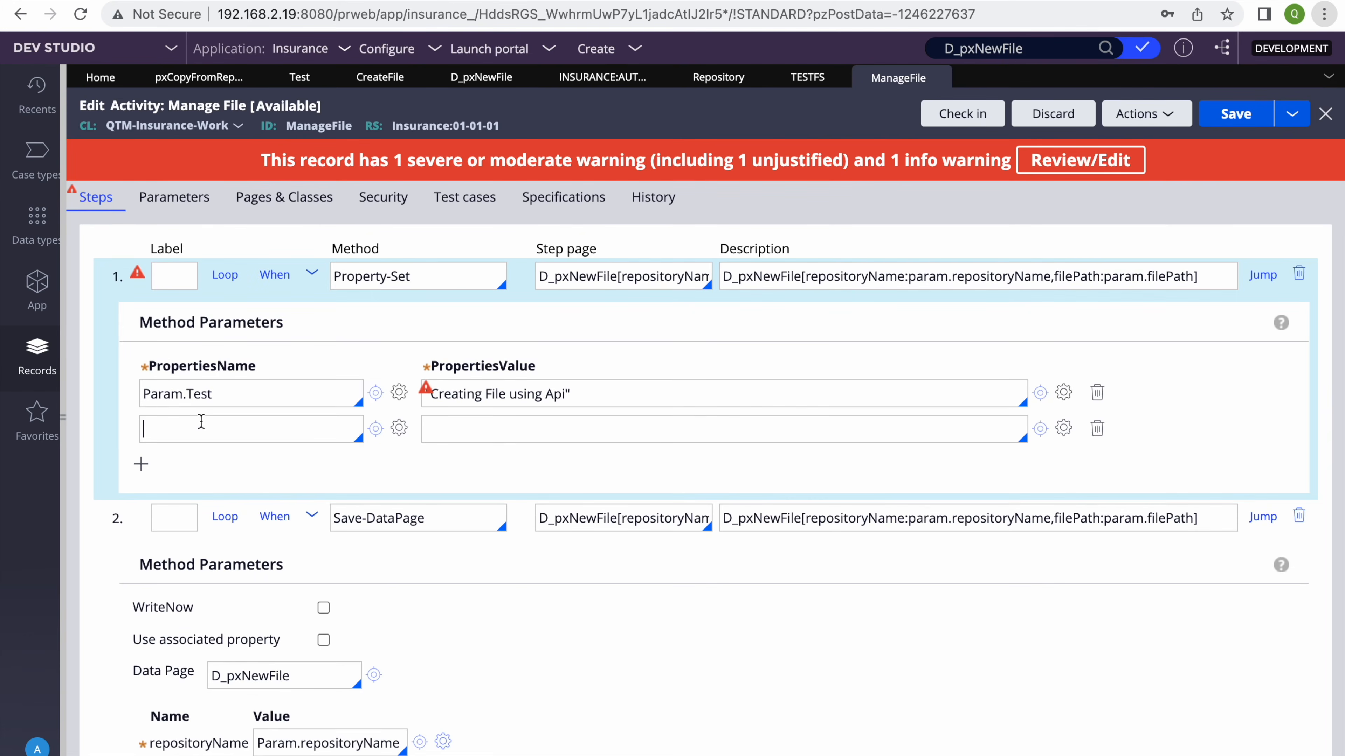
type(".py")
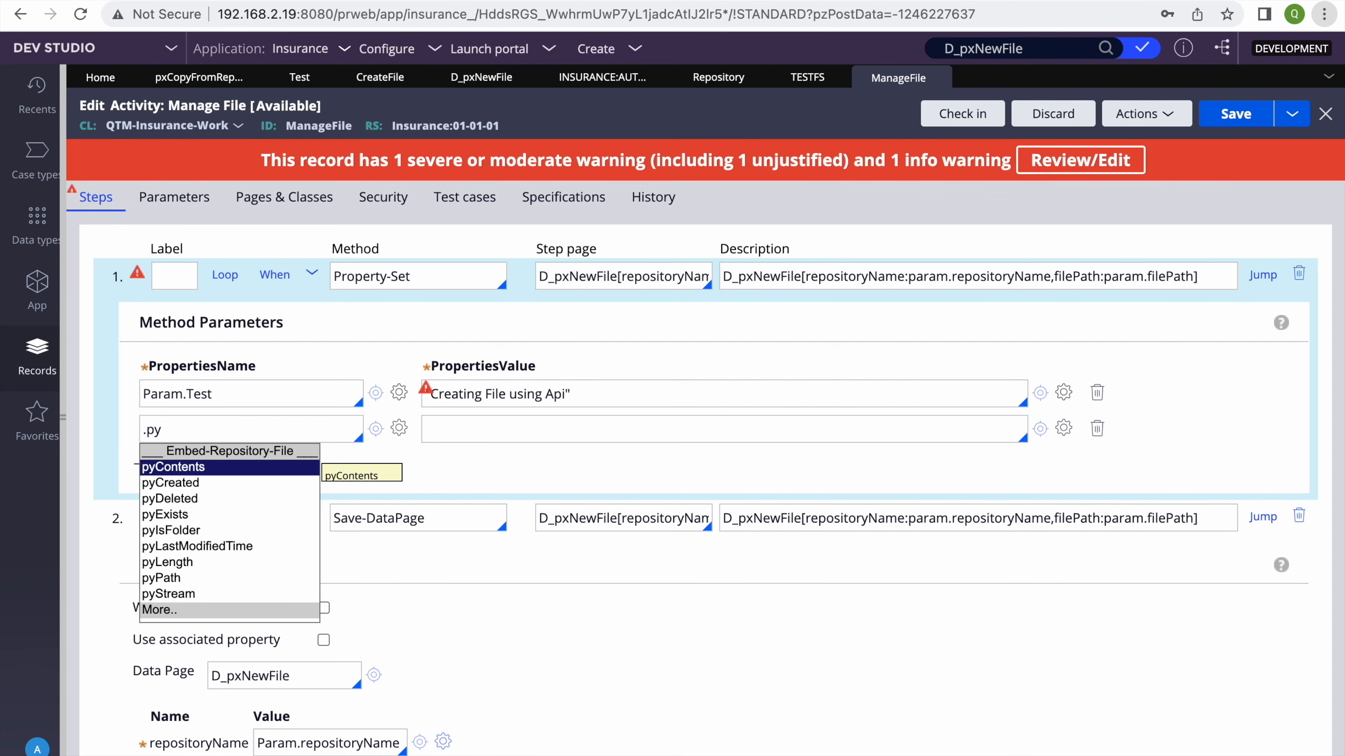
double_click(581, 281)
left_click(312, 207)
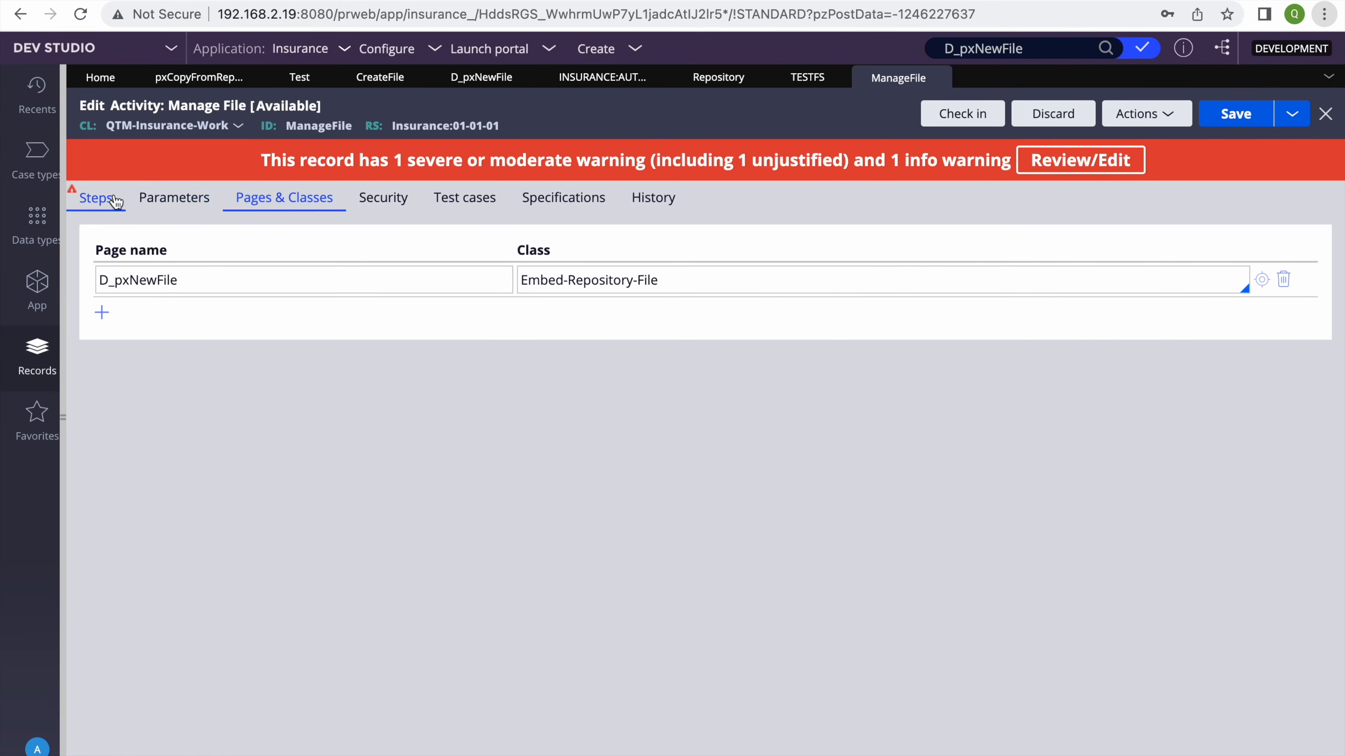
left_click(96, 197)
left_click(205, 425)
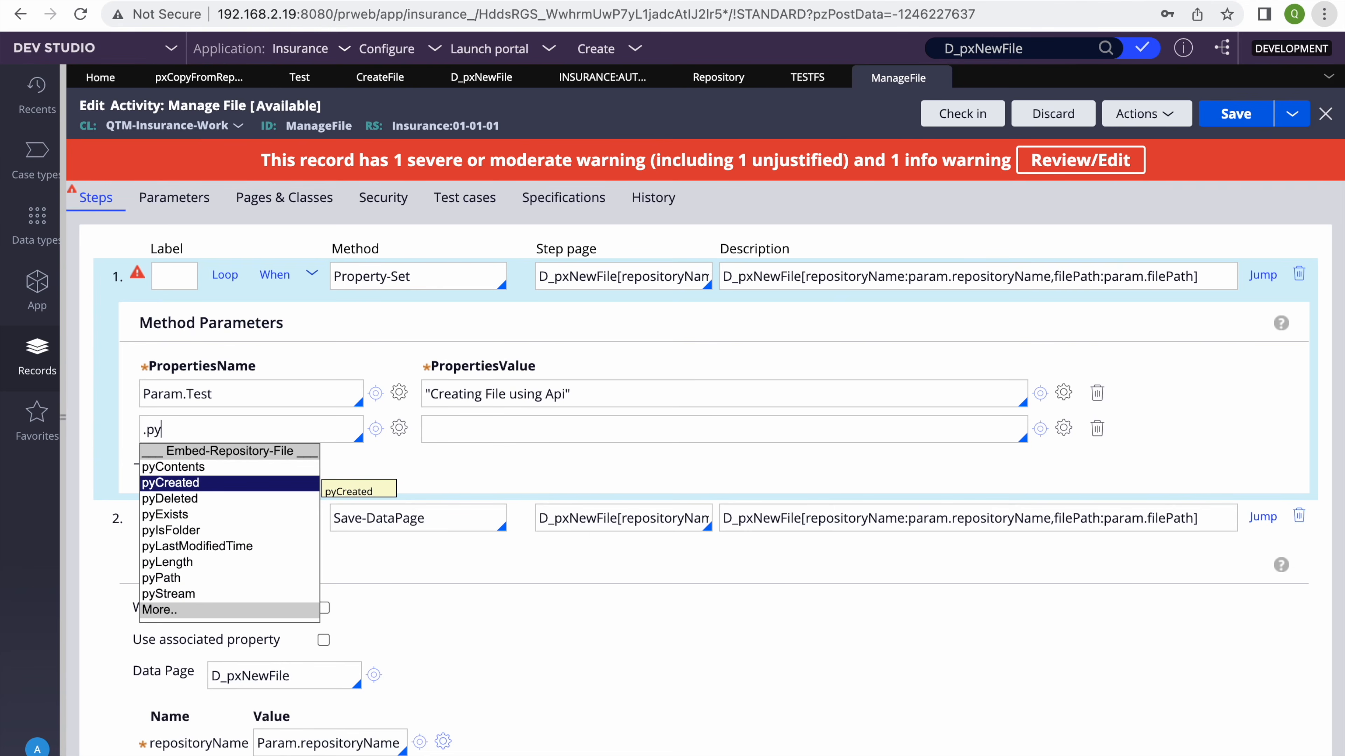
left_click(173, 467)
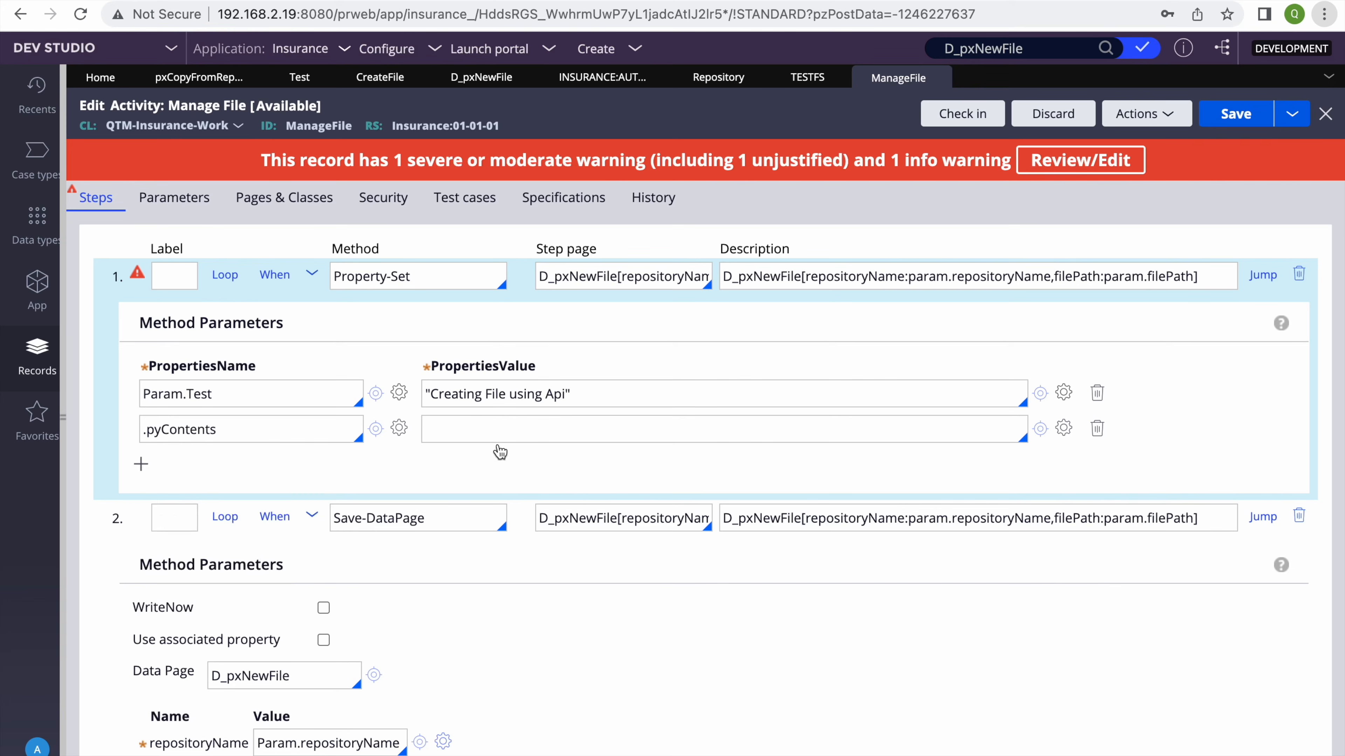
Open the expression builder for the .pyContents value and search its functions for base64
left_click(1064, 428)
left_click(896, 170)
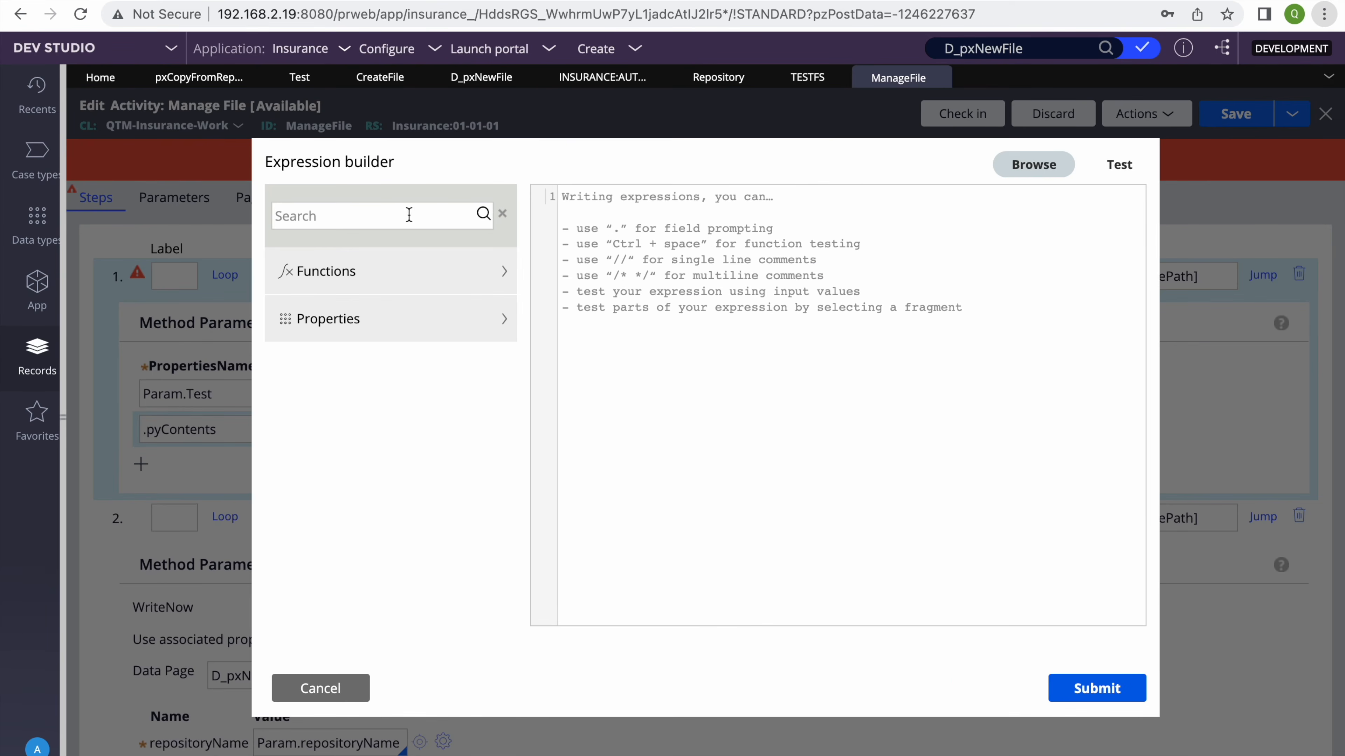
type("64base")
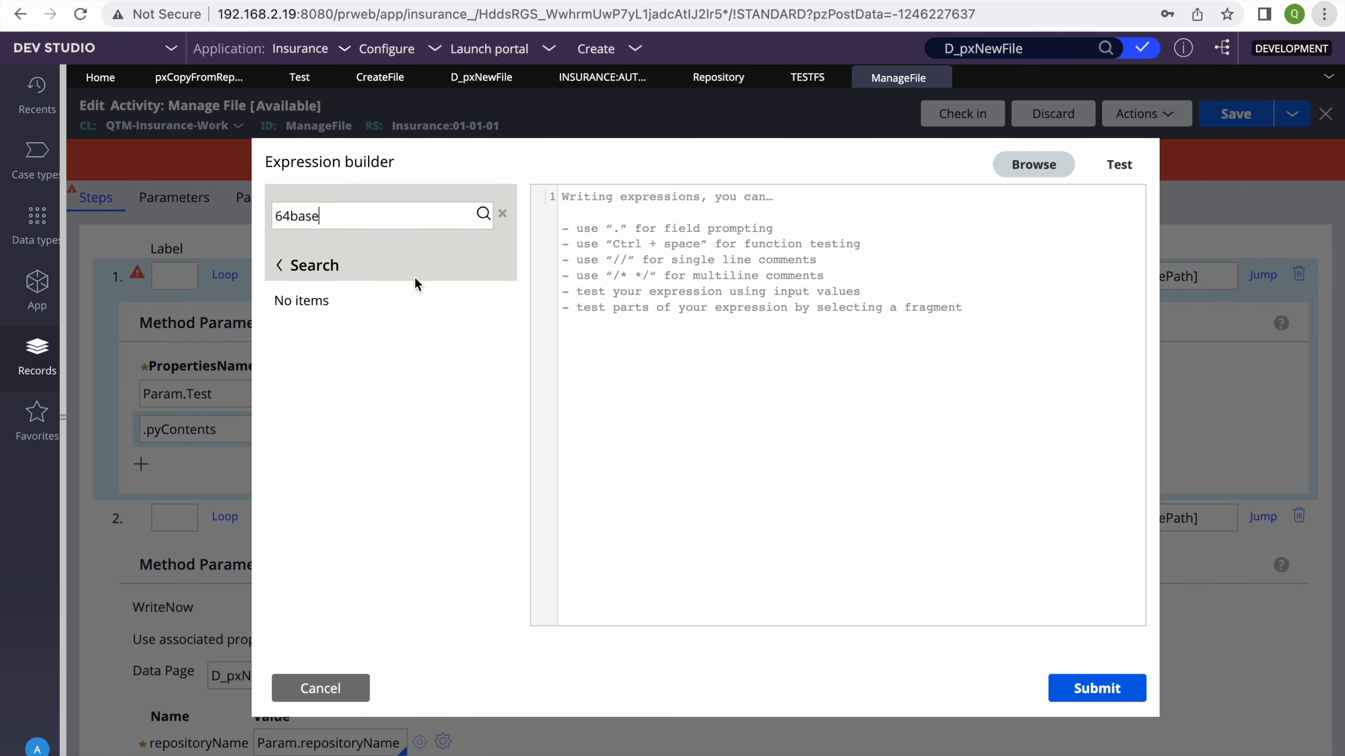
key("BackSpace")
key("BackSpace")
key("BackSpace")
key("BackSpace")
key("BackSpace")
key("BackSpace")
type("base64")
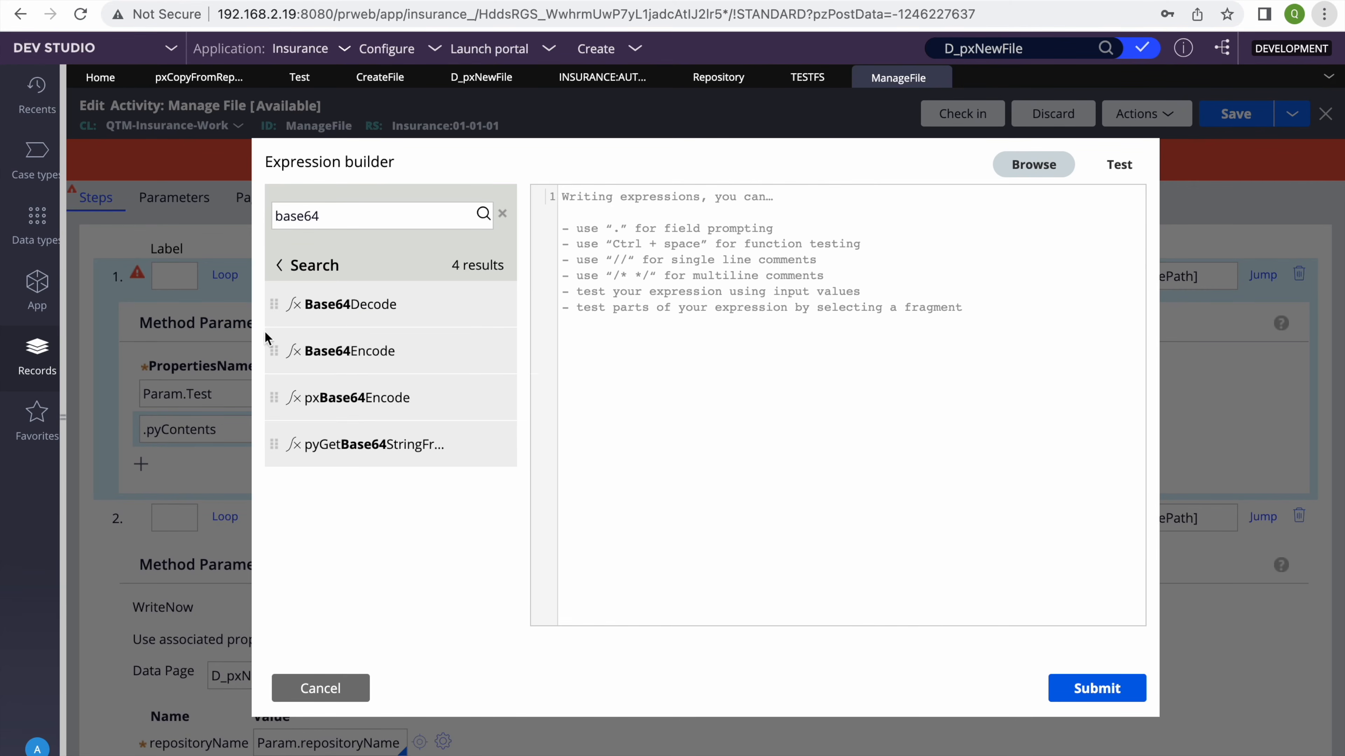
Build the expression Base64Encode(Param.Test) and submit it as the .pyContents value
left_click(460, 351)
type("Param.T")
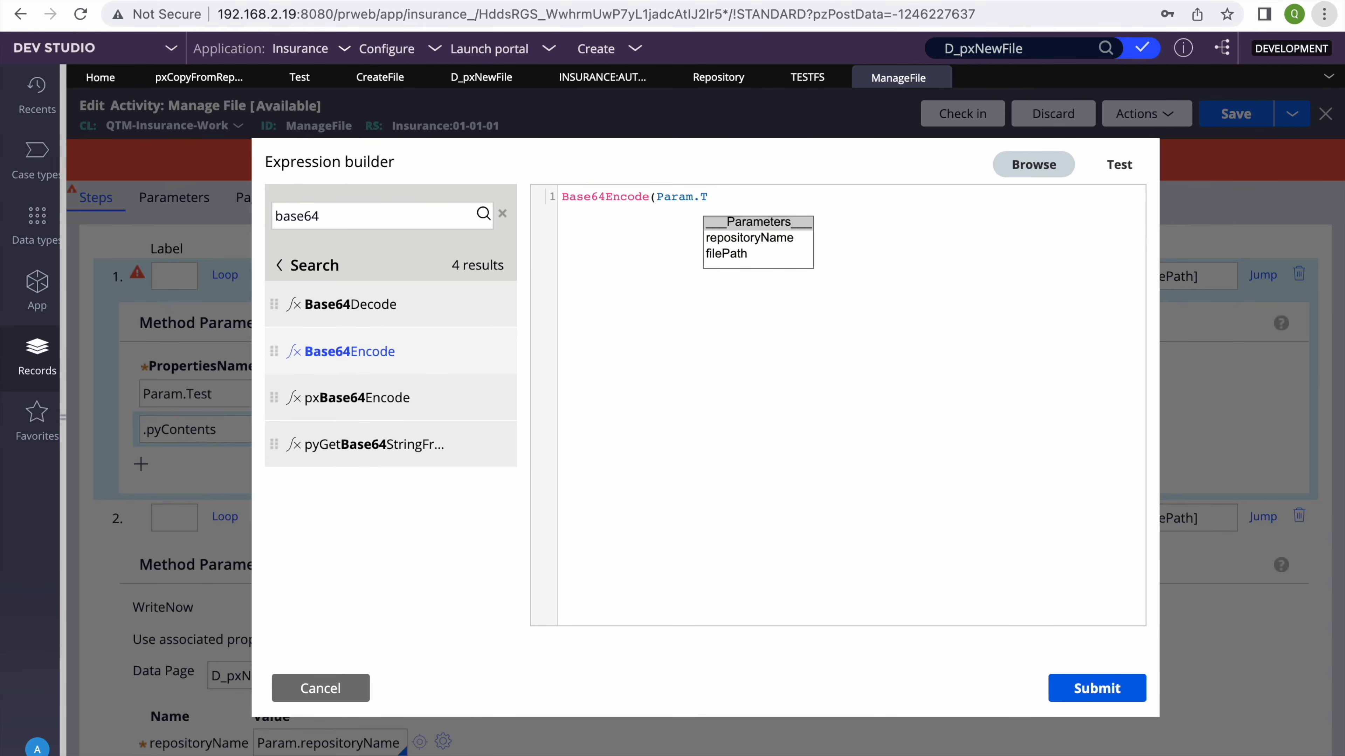
type("est)")
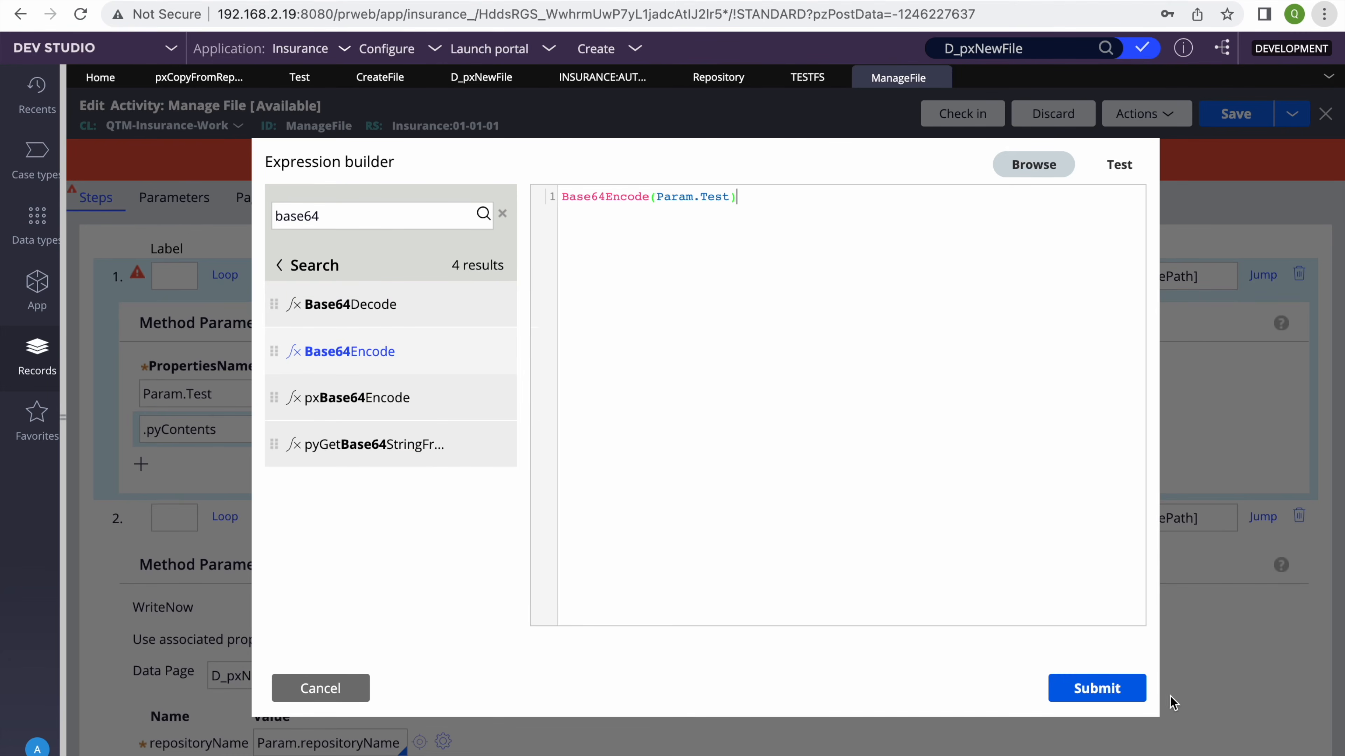
left_click(1107, 688)
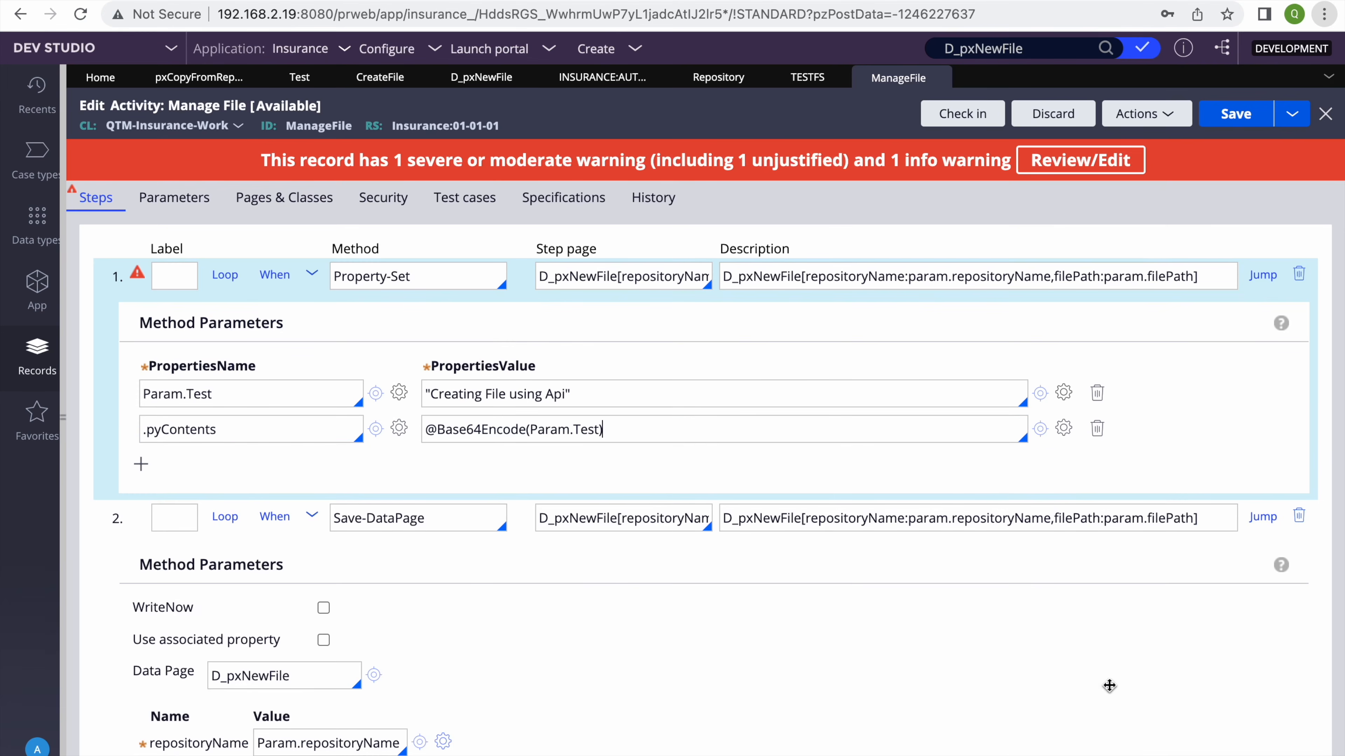
Save the Manage File activity and run it with repositoryName TestFS and filePath managefile.txt
left_click(1245, 113)
left_click(761, 289)
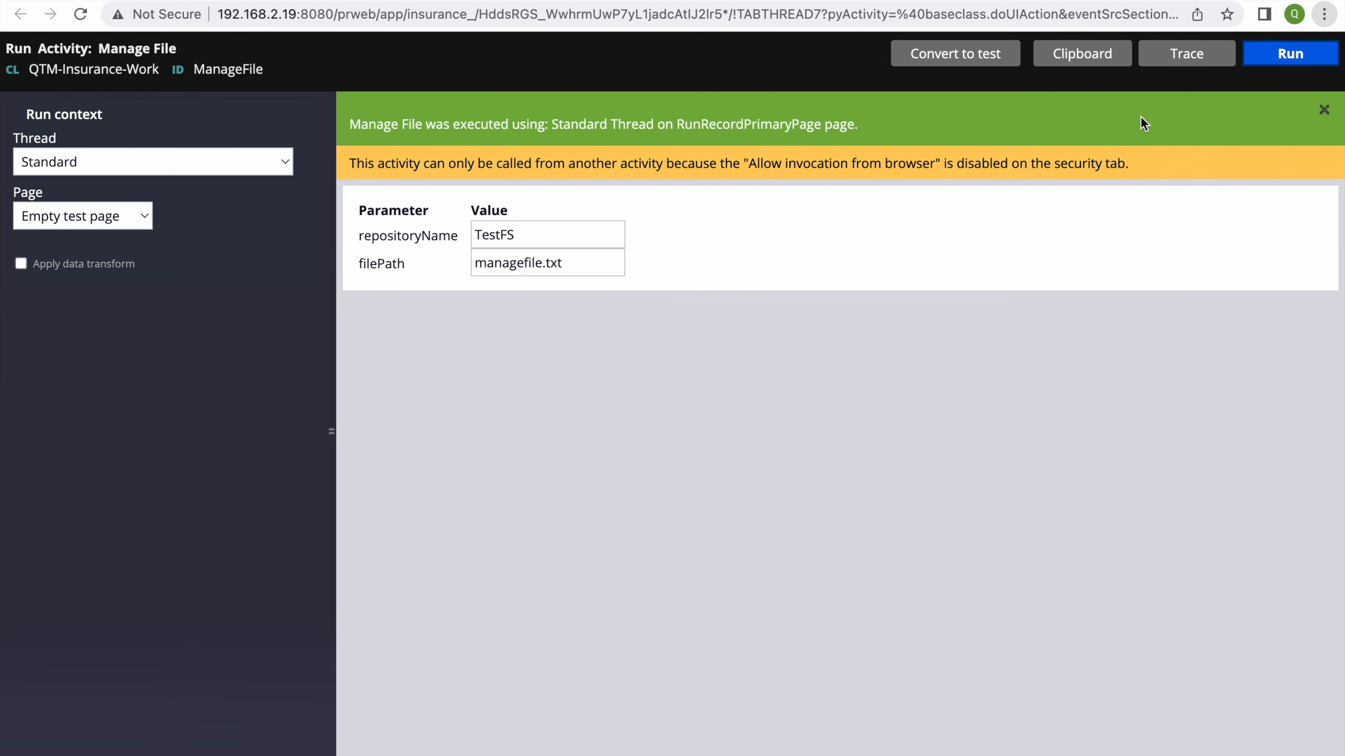
left_click(1278, 58)
Switch to Finder and open managefile.txt in the repository's file folder to check its content
key("F4")
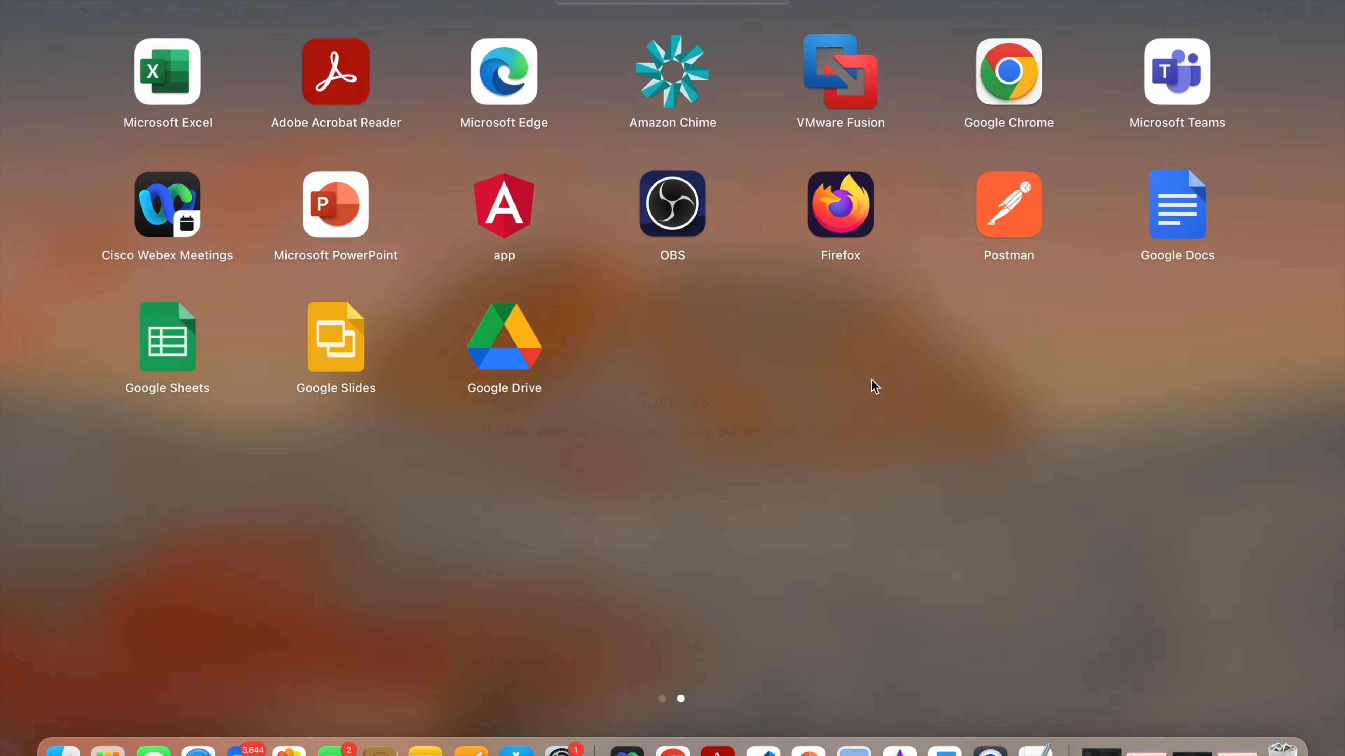
left_click(63, 749)
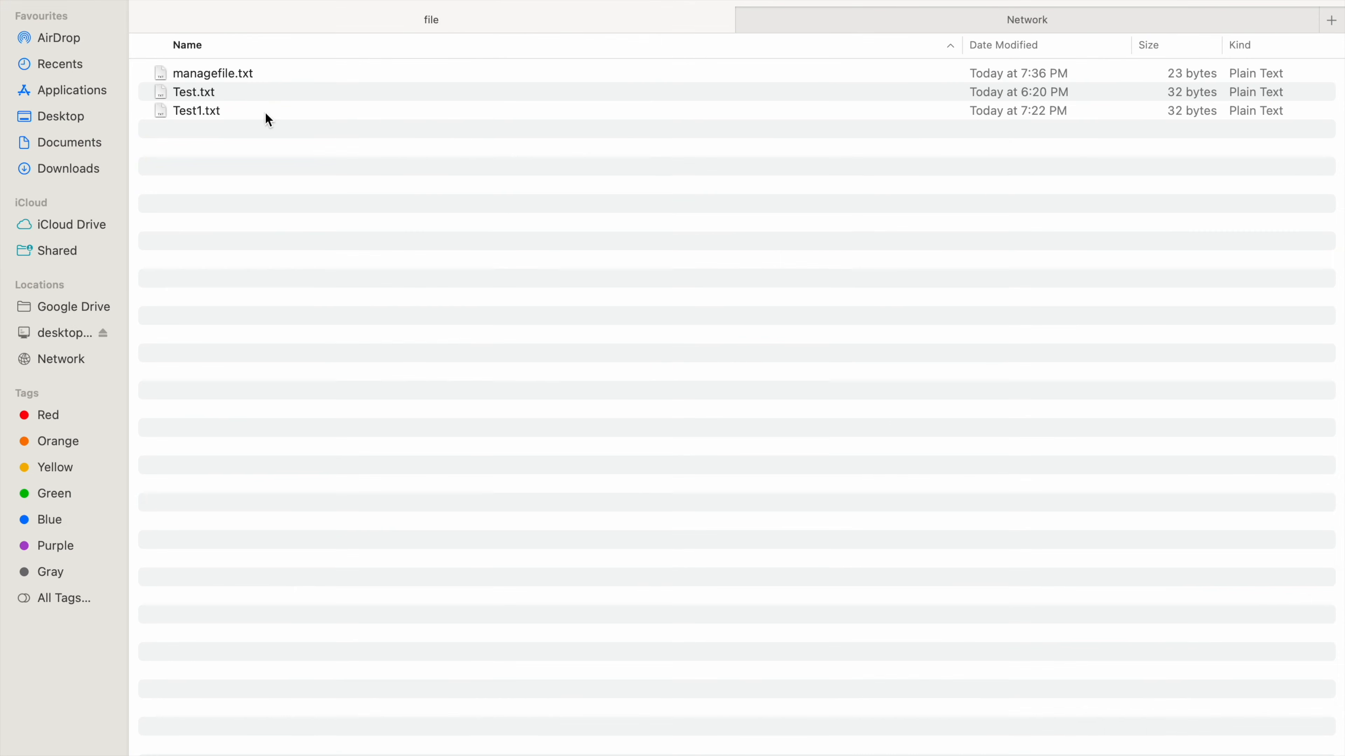
double_click(242, 75)
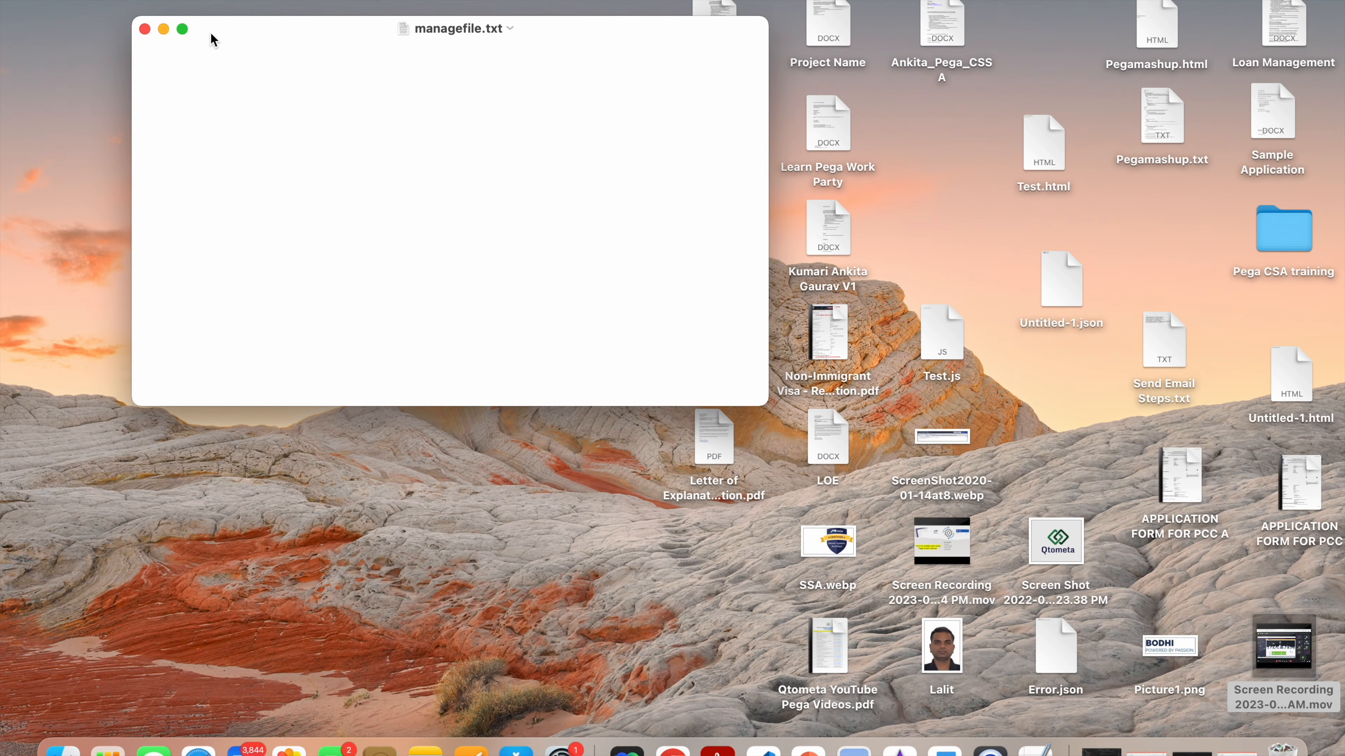
left_click(182, 28)
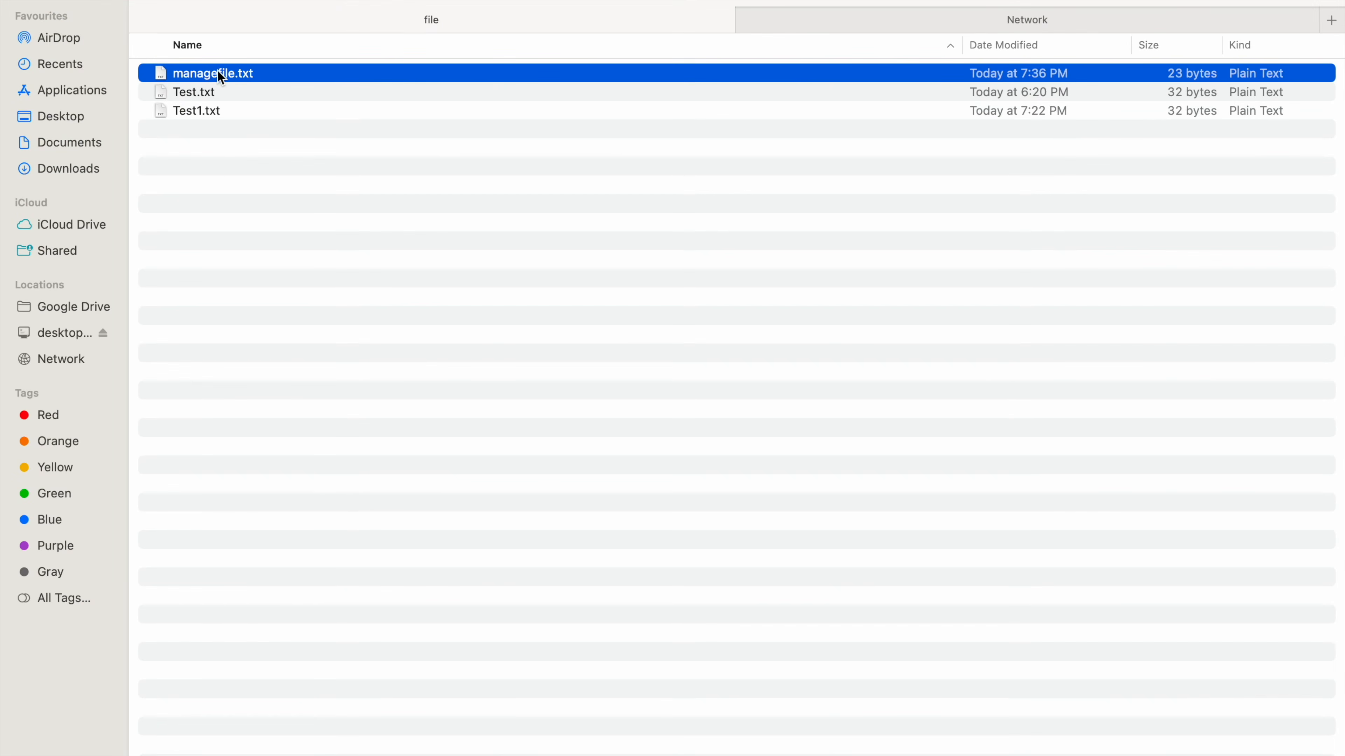
Delete managefile.txt from the repository's file folder and confirm the deletion
right_click(222, 76)
left_click(281, 131)
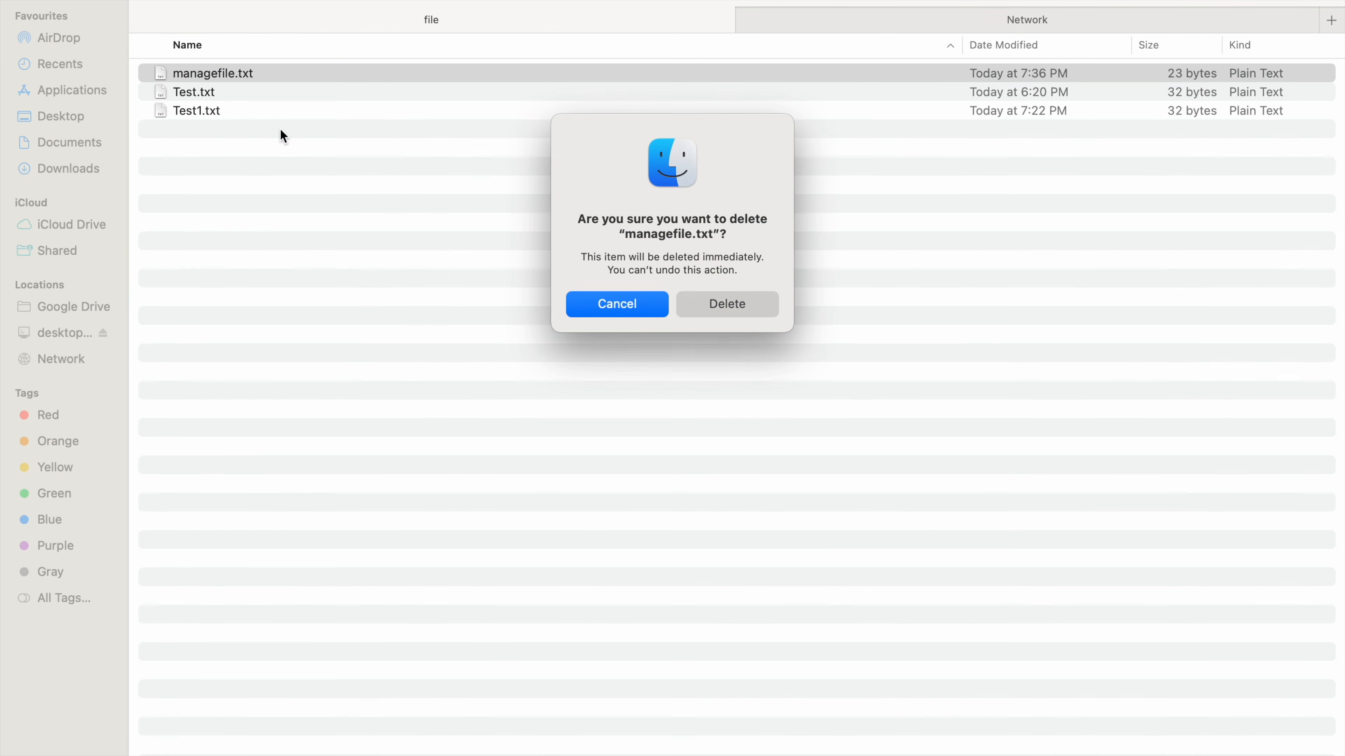
left_click(727, 304)
Return to Chrome and rerun the Manage File activity with repositoryName TestFS and filePath managefile.txt
key("F4")
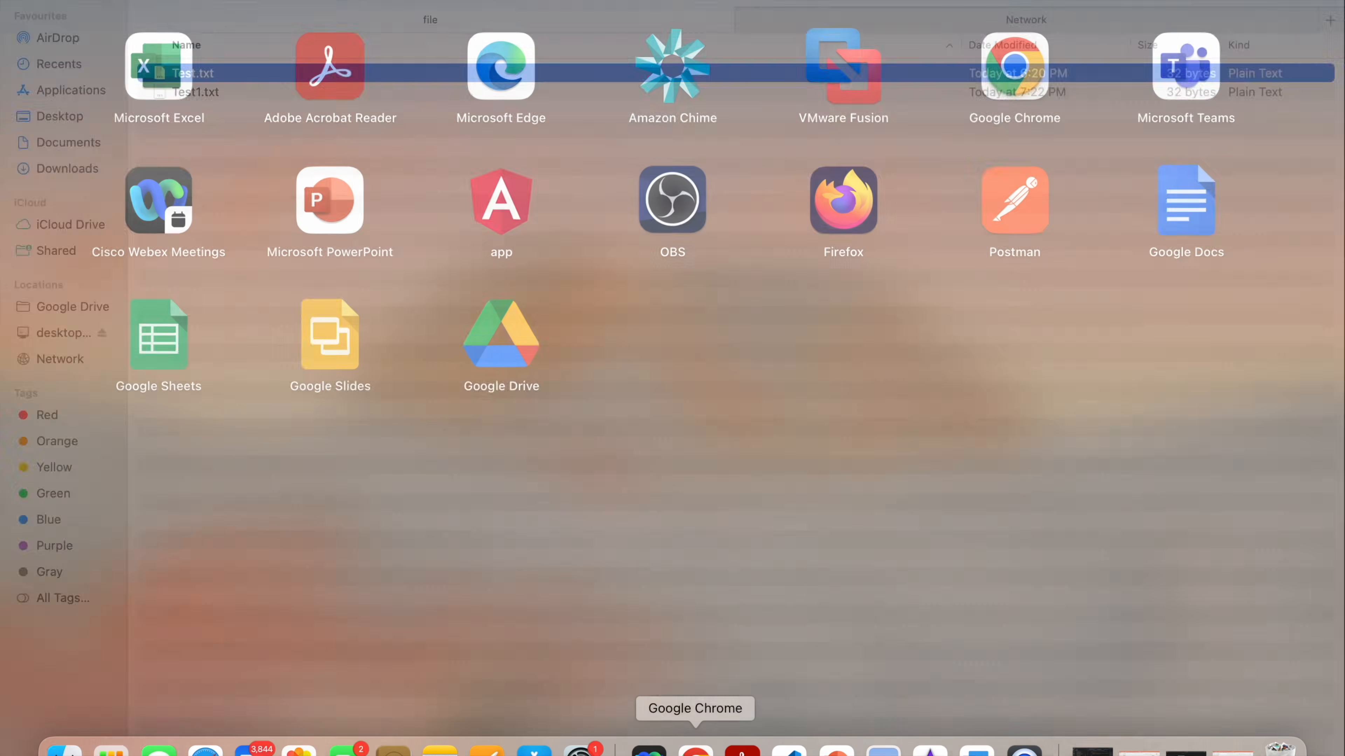
left_click(695, 749)
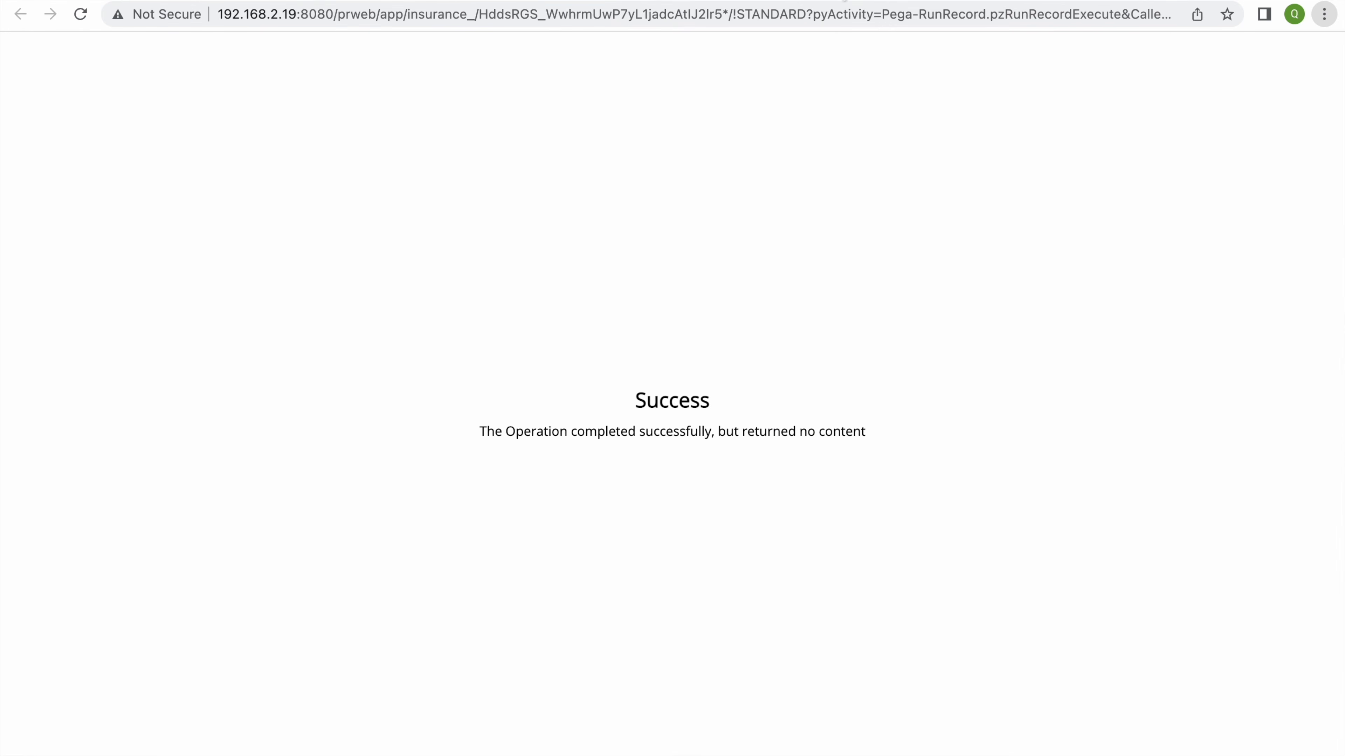
left_click(581, 1)
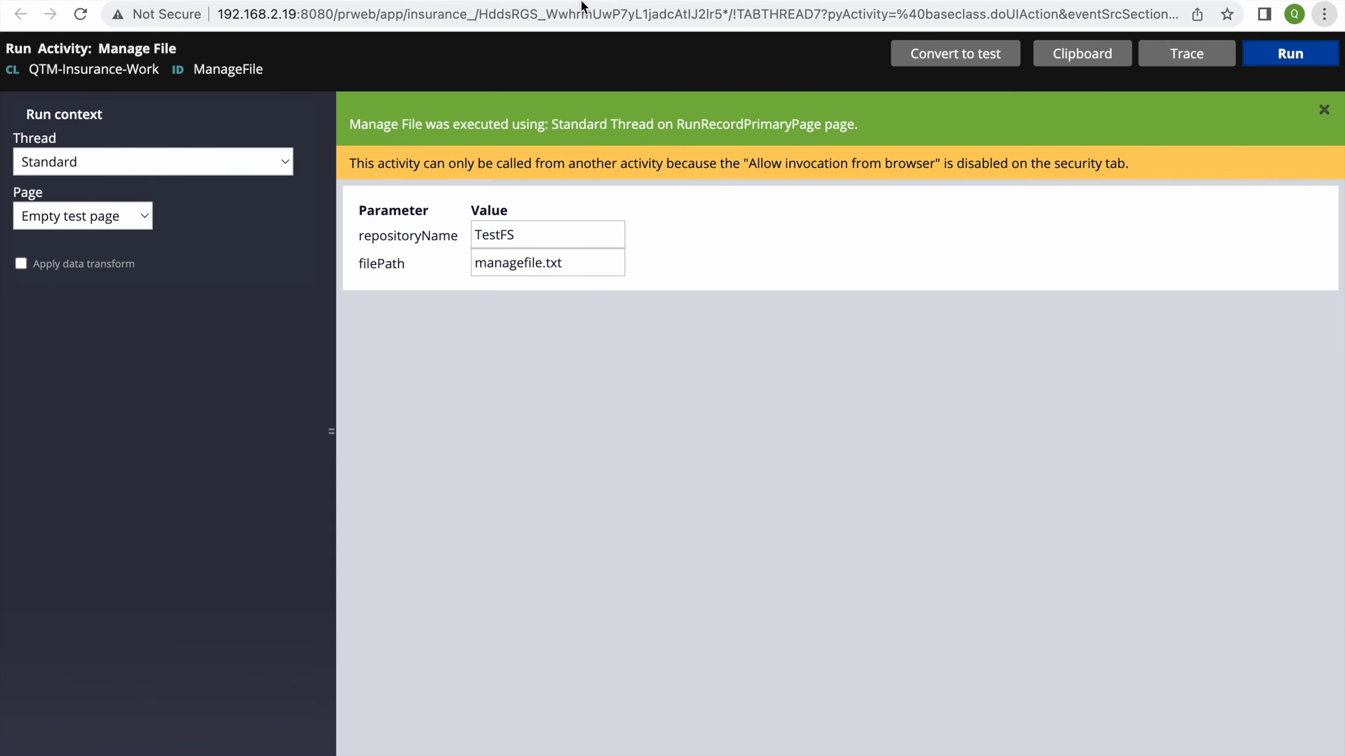
left_click(1290, 52)
Switch to Finder and open the newly created managefile.txt to examine the text written by the activity
key("F4")
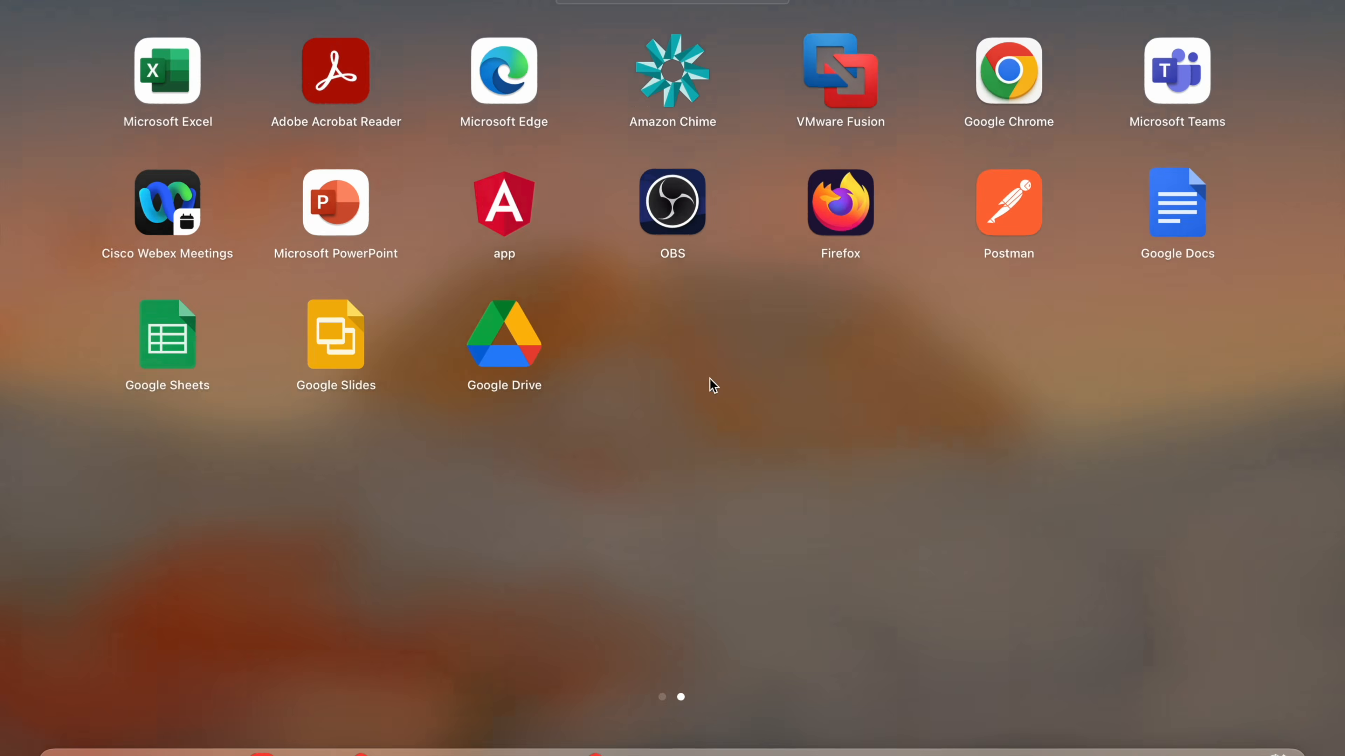
left_click(94, 749)
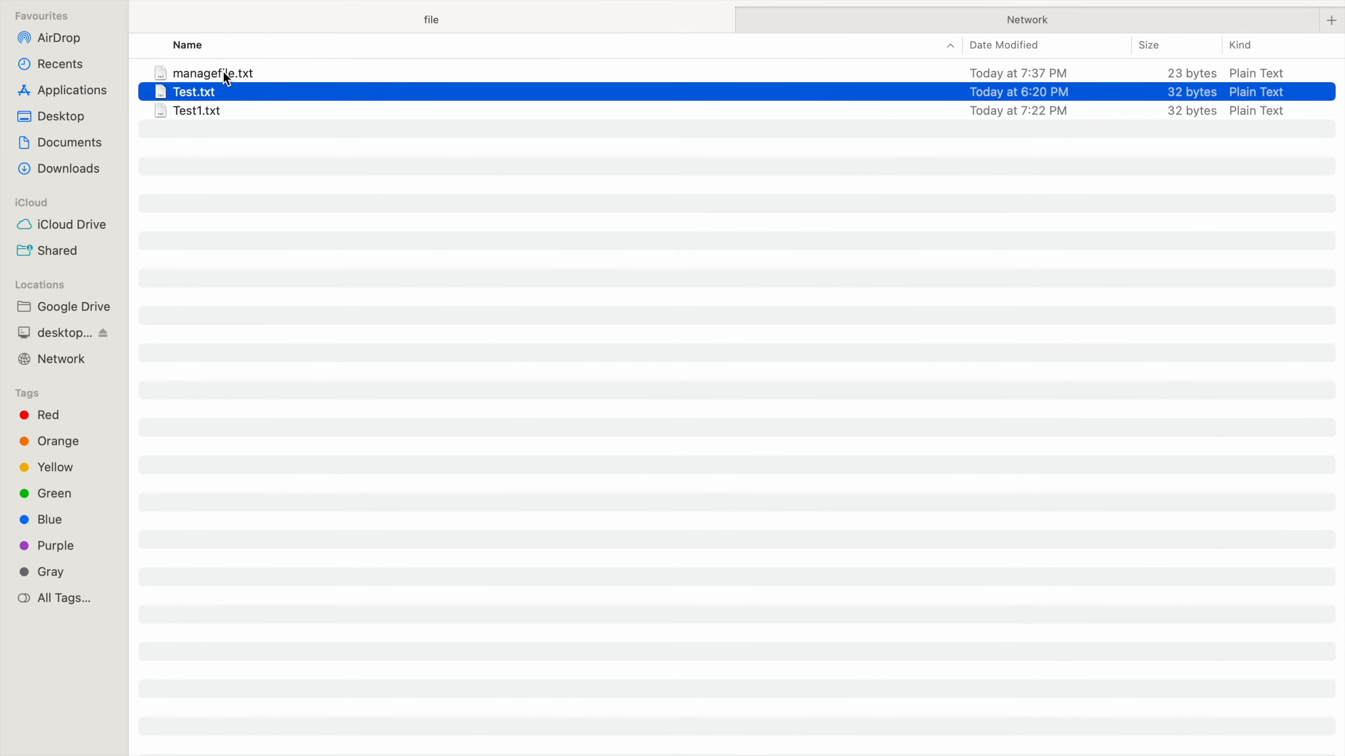
left_click(223, 73)
double_click(223, 72)
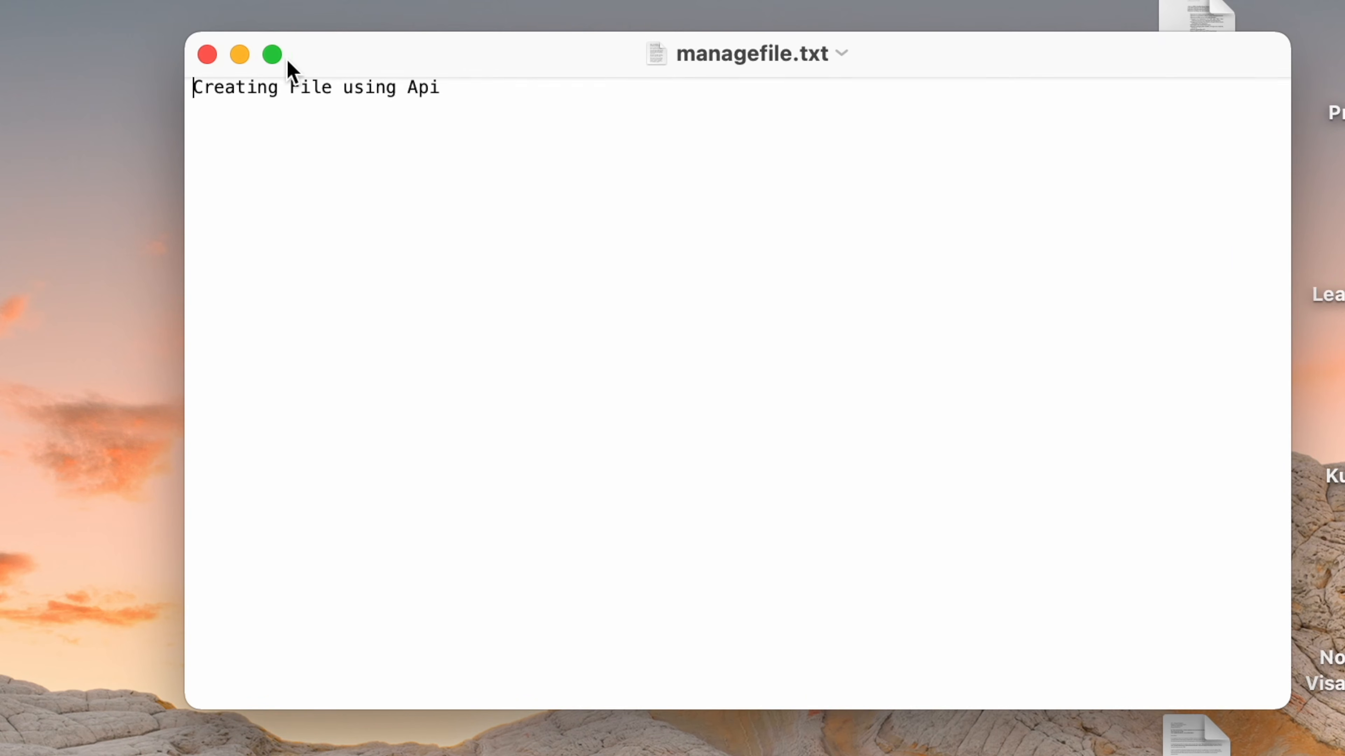
left_click(273, 54)
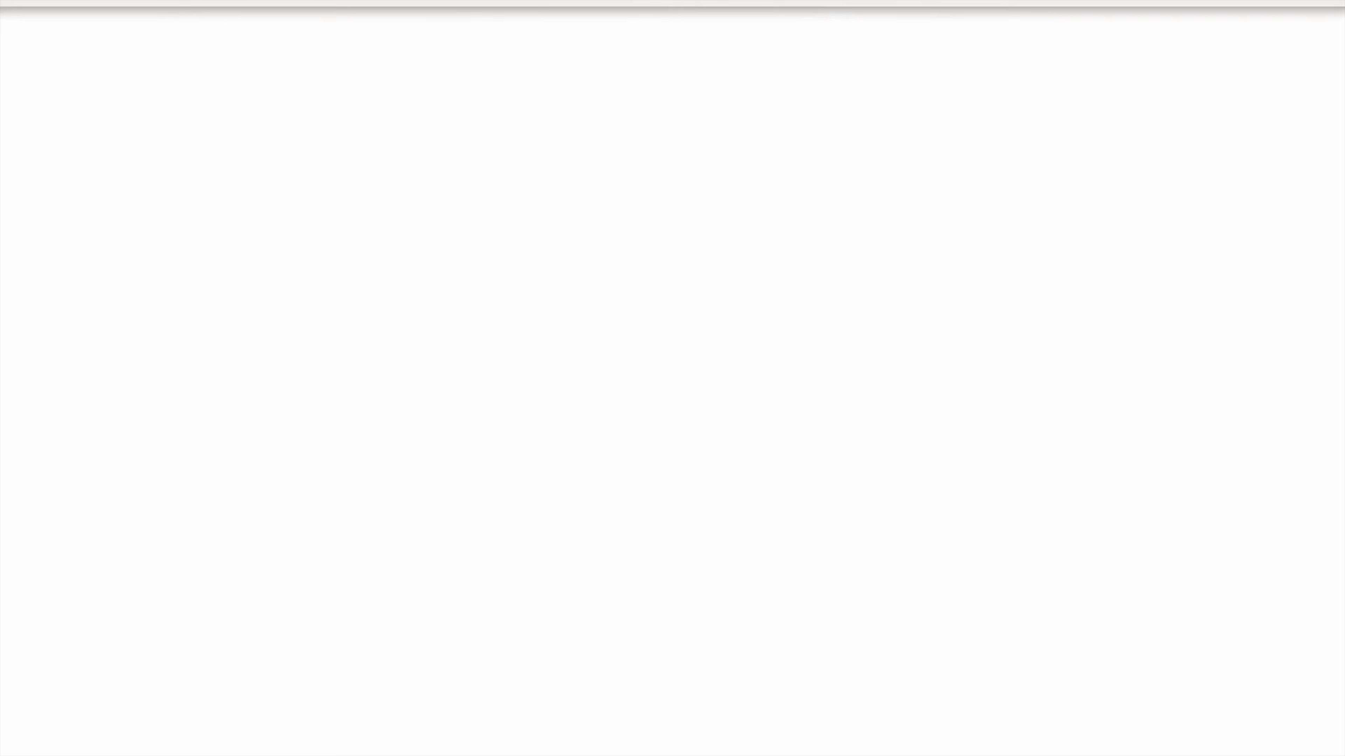
Take managefile.txt out of full-screen view to read its text, and return it to full screen
mouse_move(106, 1)
left_click(55, 1)
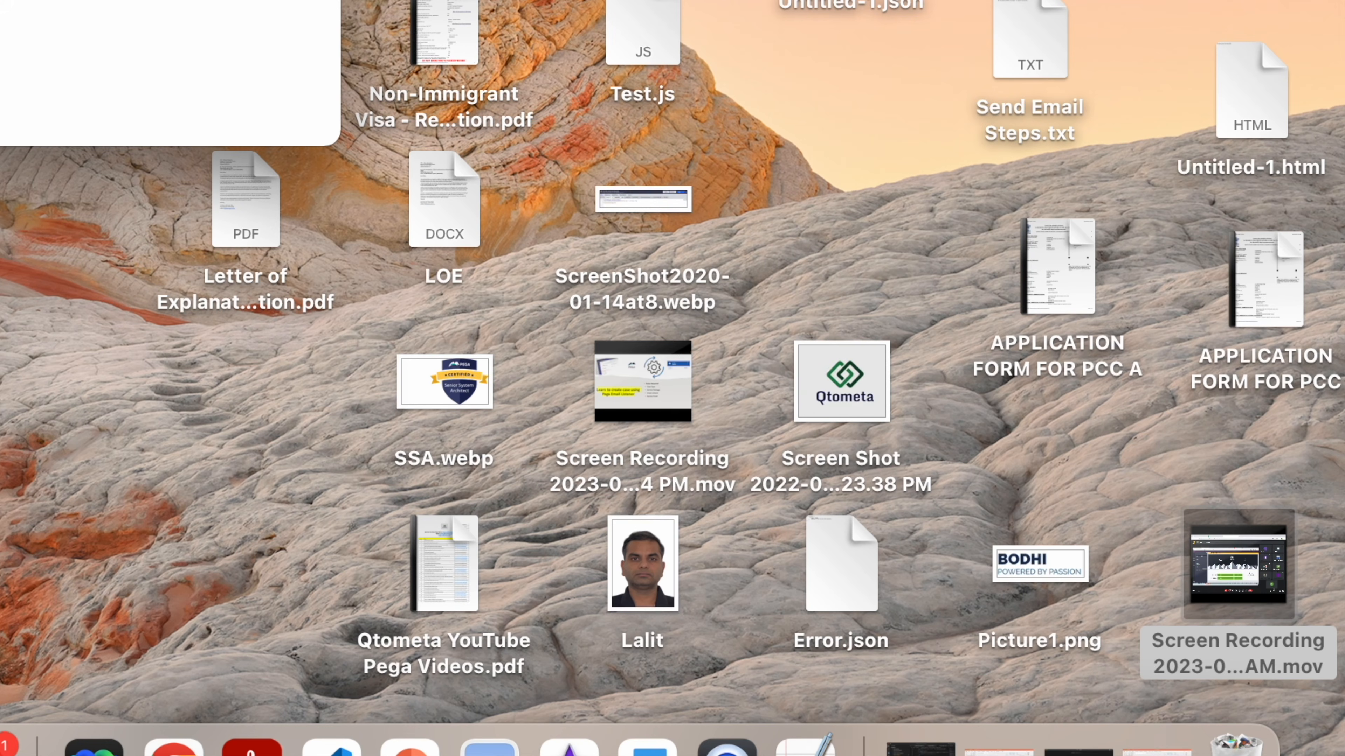
left_click_drag(0, 0, 444, 64)
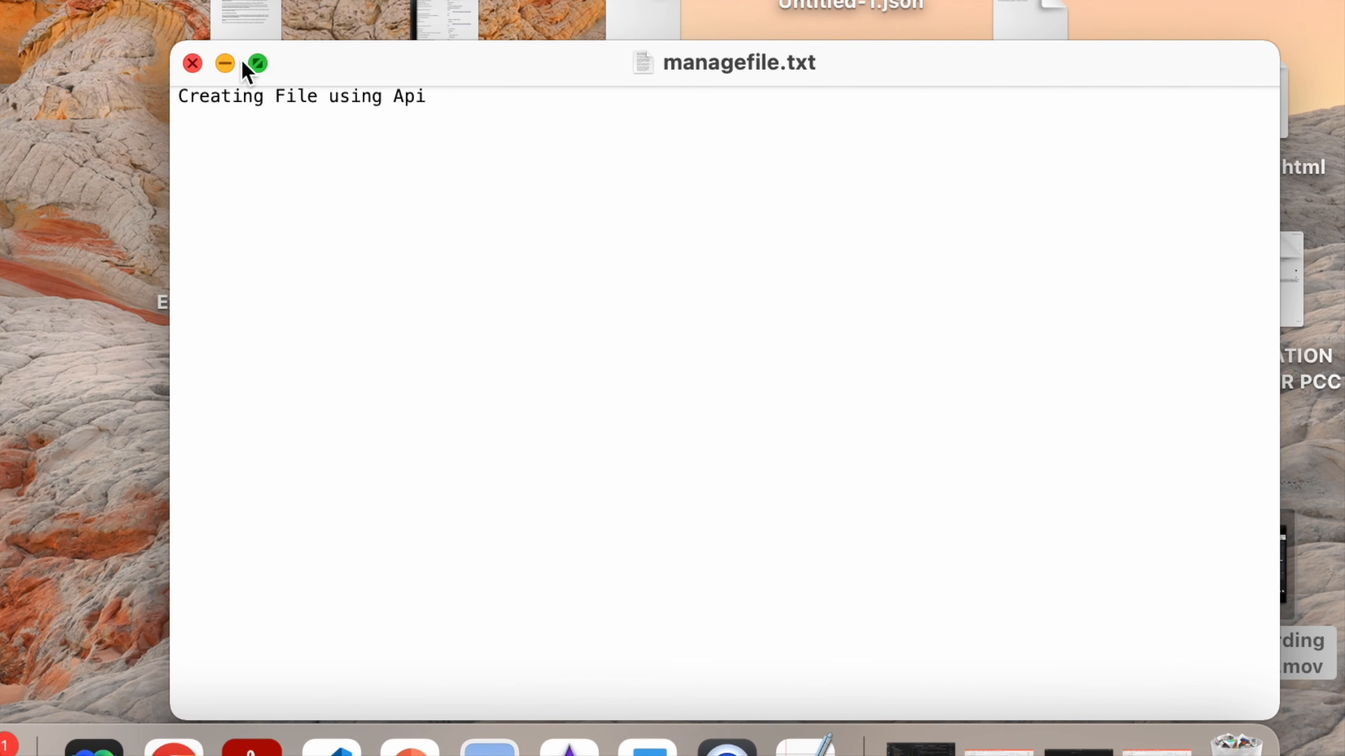
left_click(258, 63)
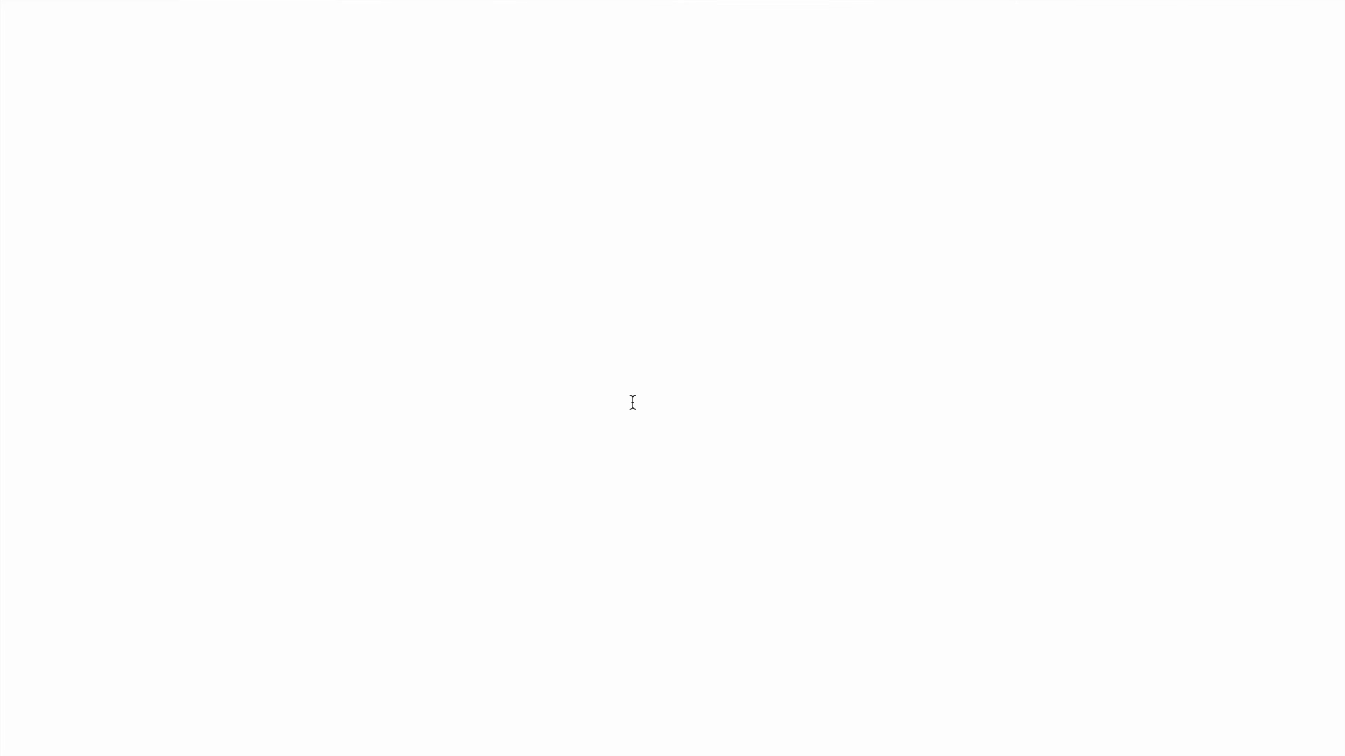
Switch to Chrome and copy the data page name D_pxDelete from the Delete API section of the Repository APIs documentation
key("F4")
left_click(673, 753)
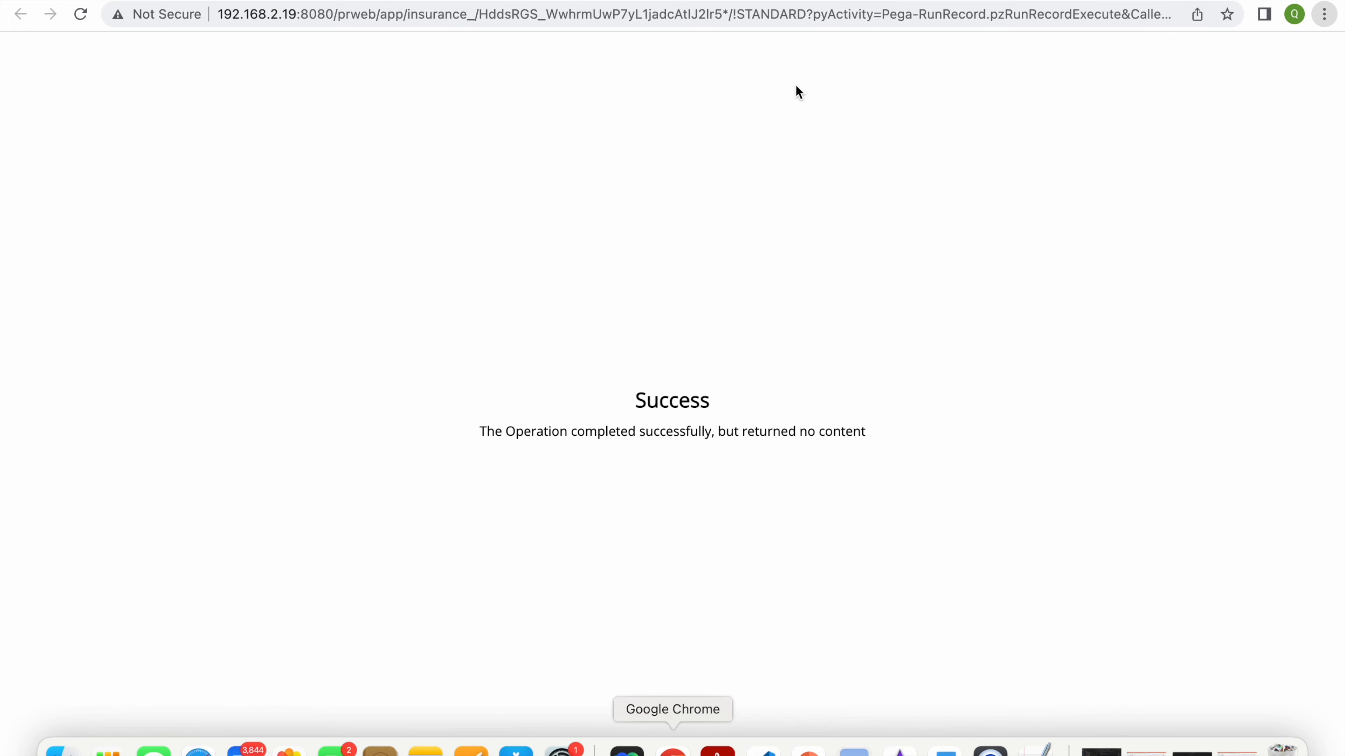
left_click(950, 1)
left_click(948, 1)
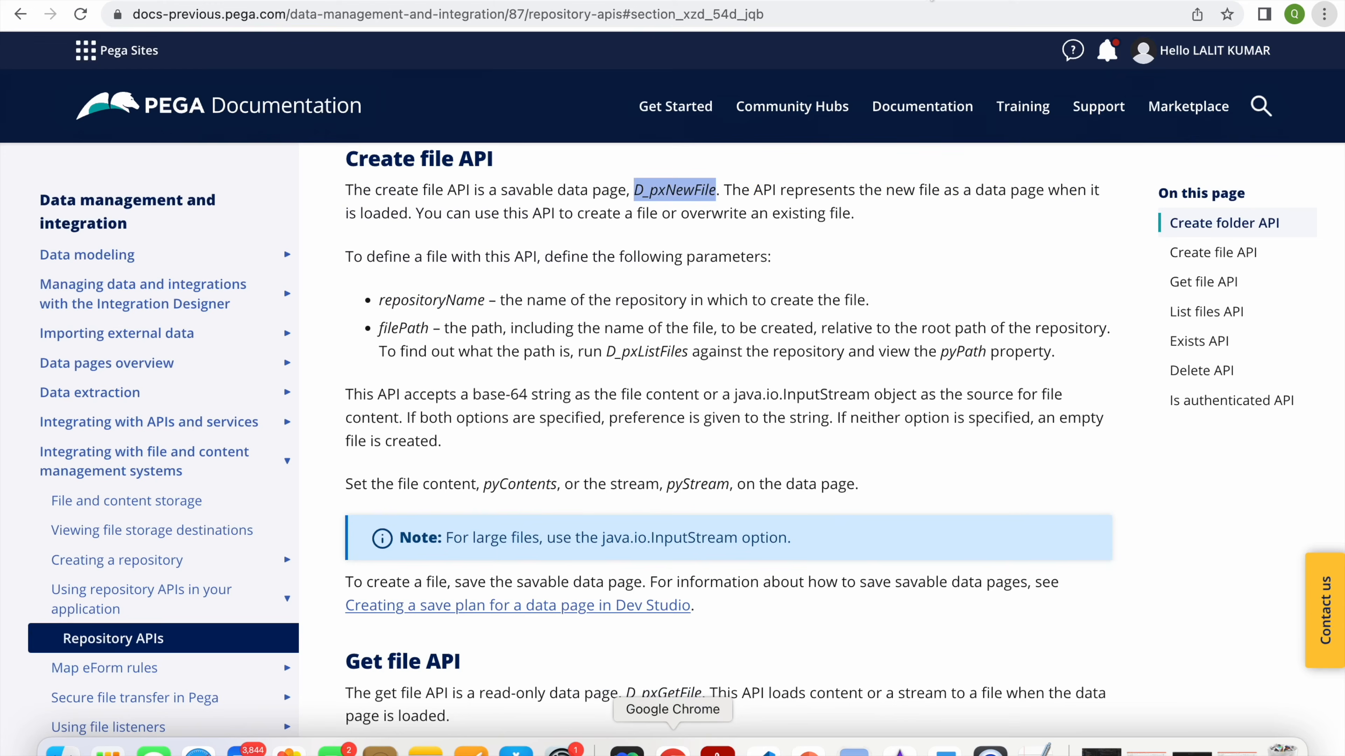
scroll(556, 450, "down", 5)
scroll(555, 444, "down", 4)
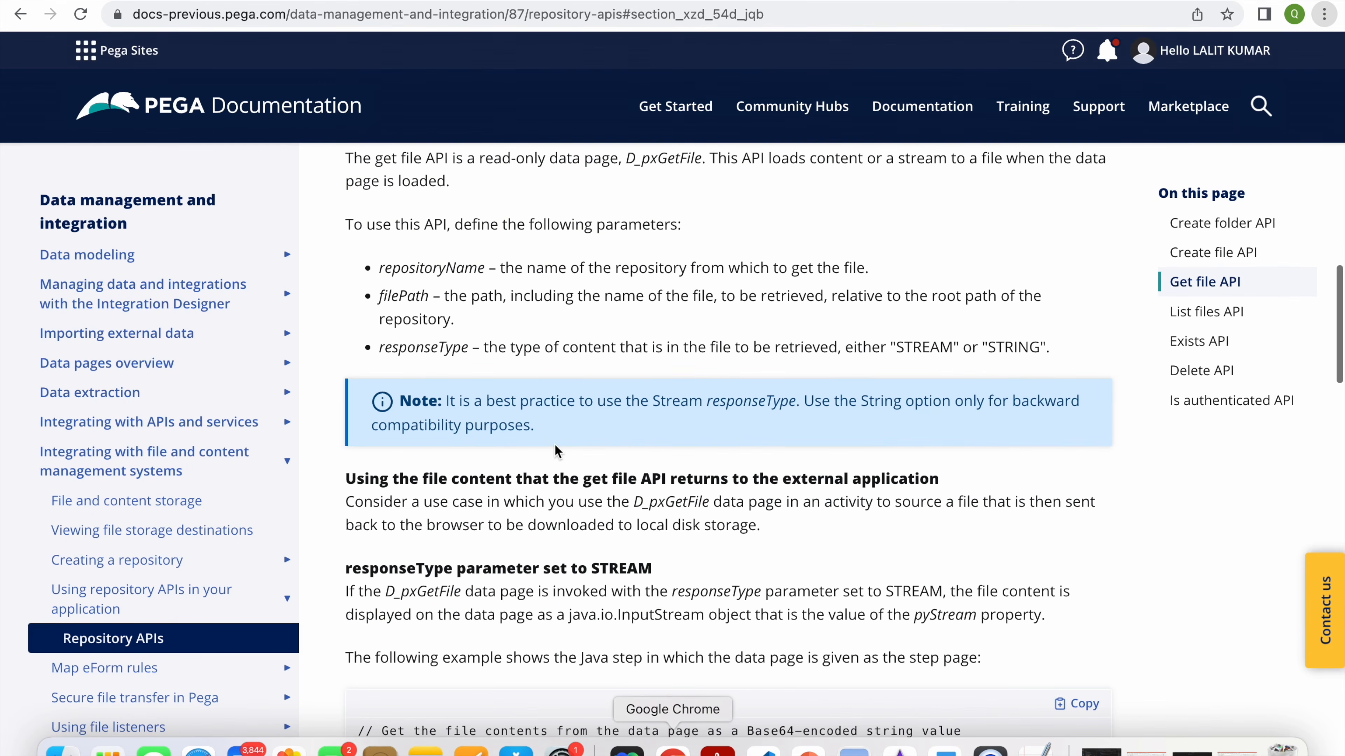
scroll(554, 444, "up", 15)
scroll(556, 449, "down", 5)
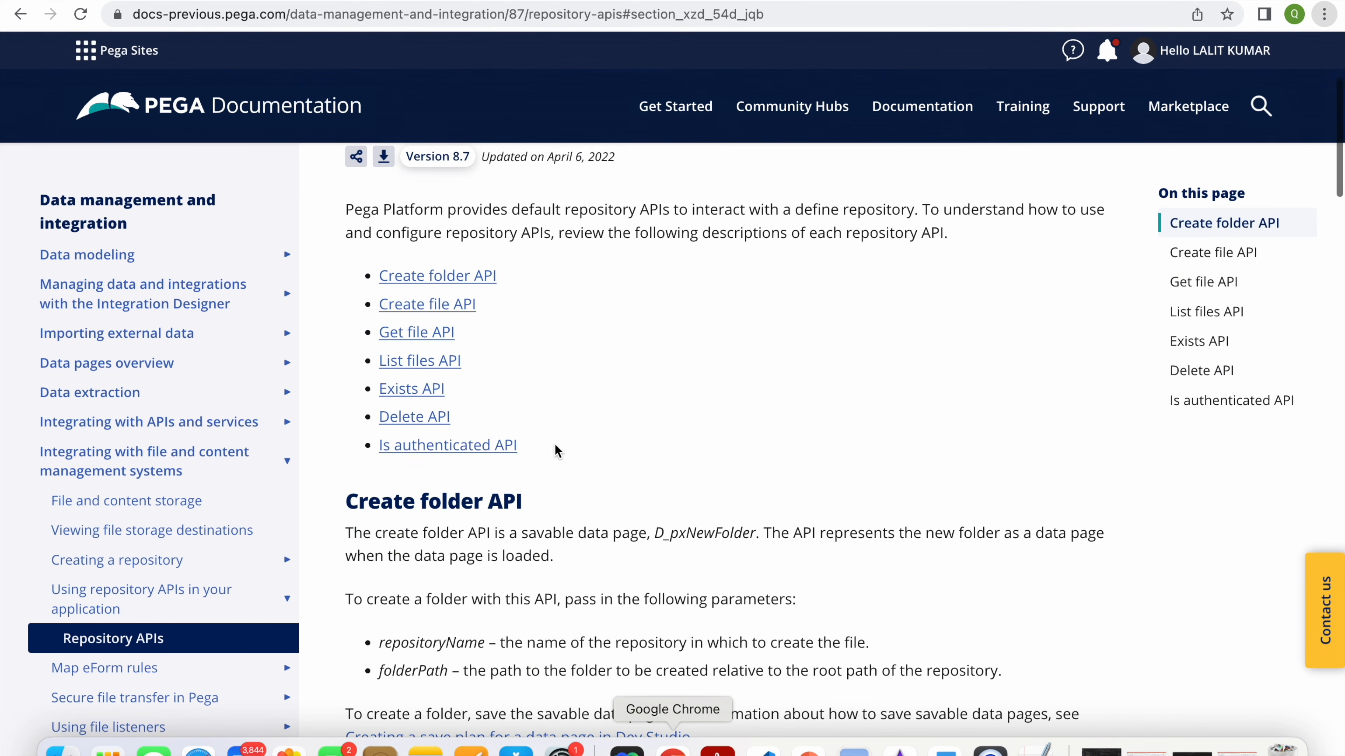
left_click(416, 419)
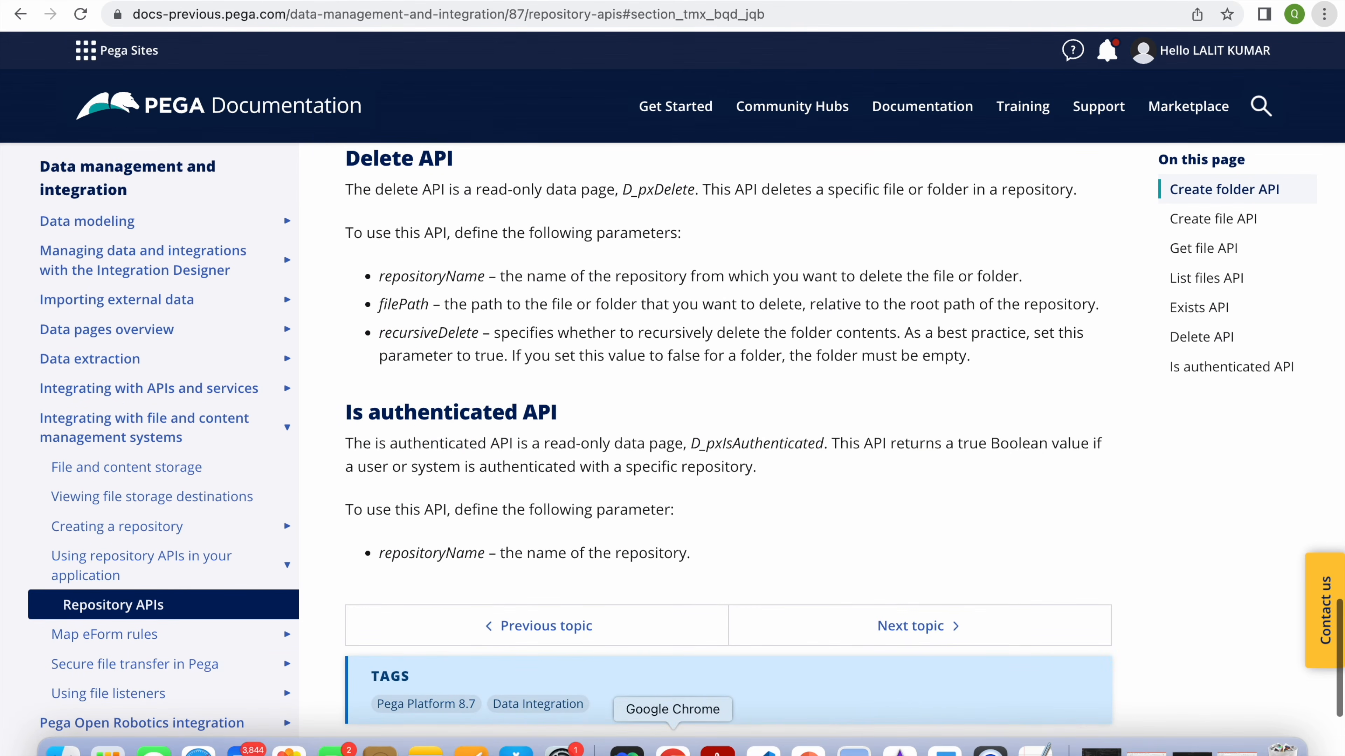
scroll(511, 294, "up", 3)
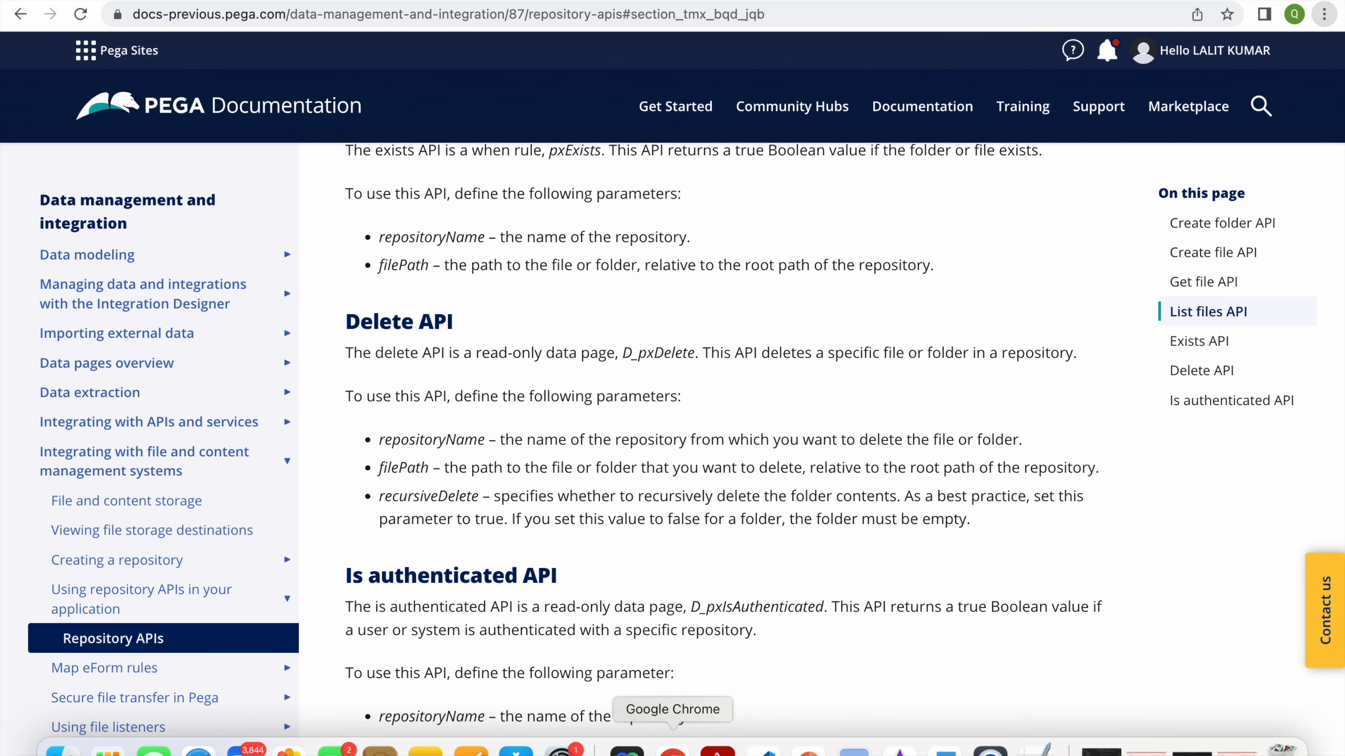
left_click_drag(691, 349, 622, 353)
key("super+c")
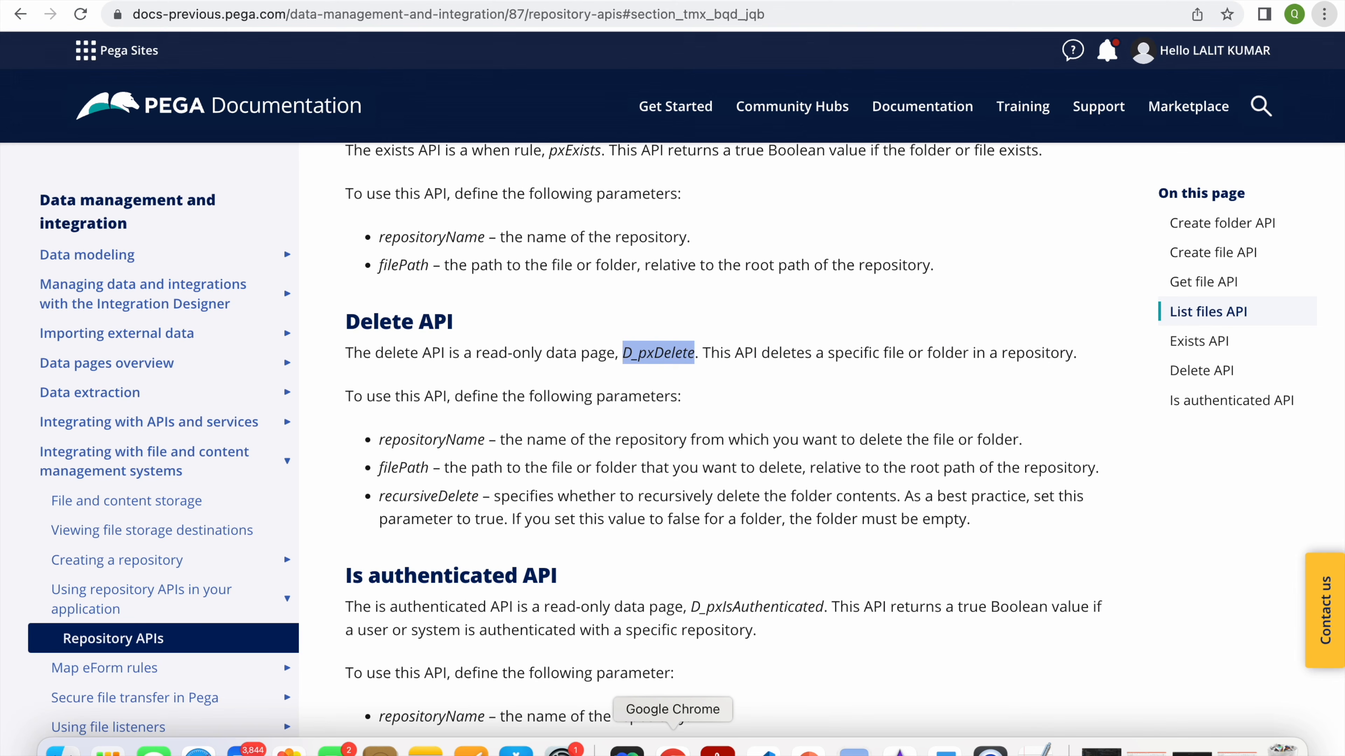
Search Dev Studio for the D_pxDelete data page and open its run window
left_click(952, 1)
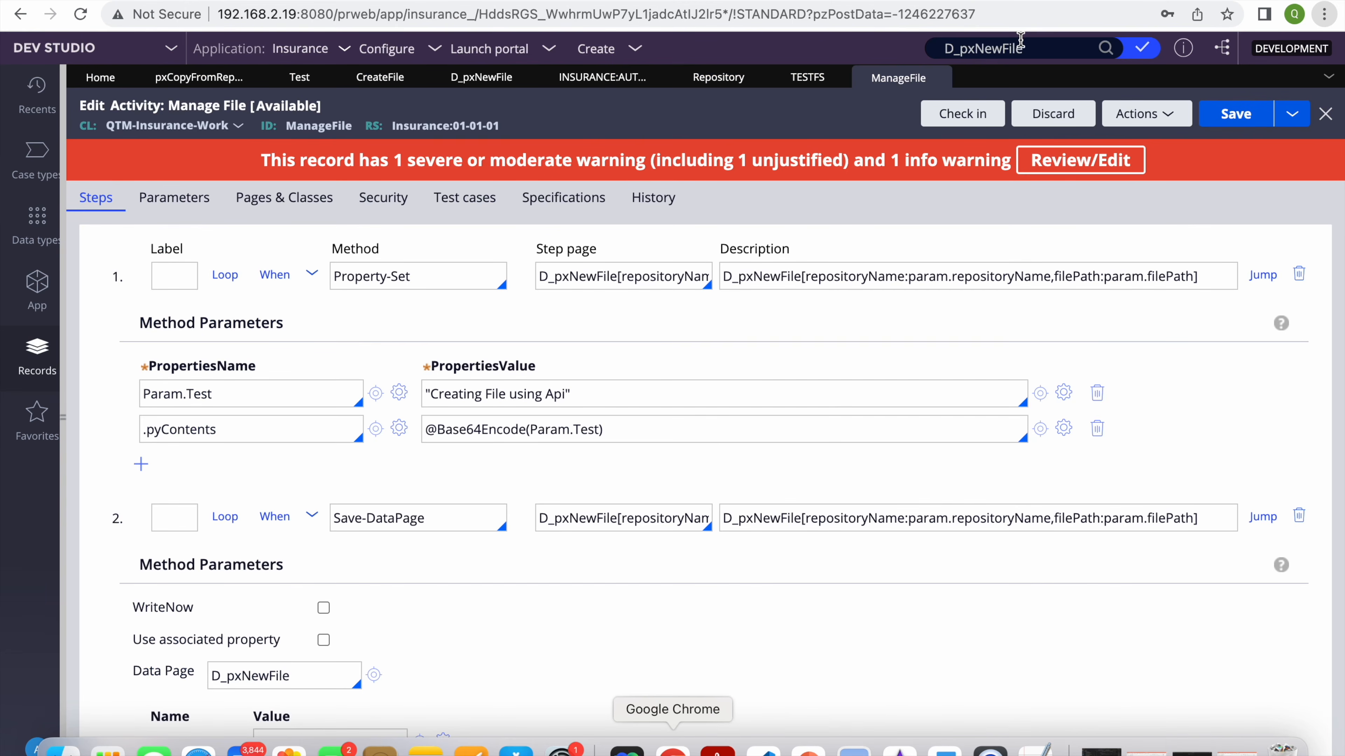
double_click(1008, 43)
key("super+v")
key("Return")
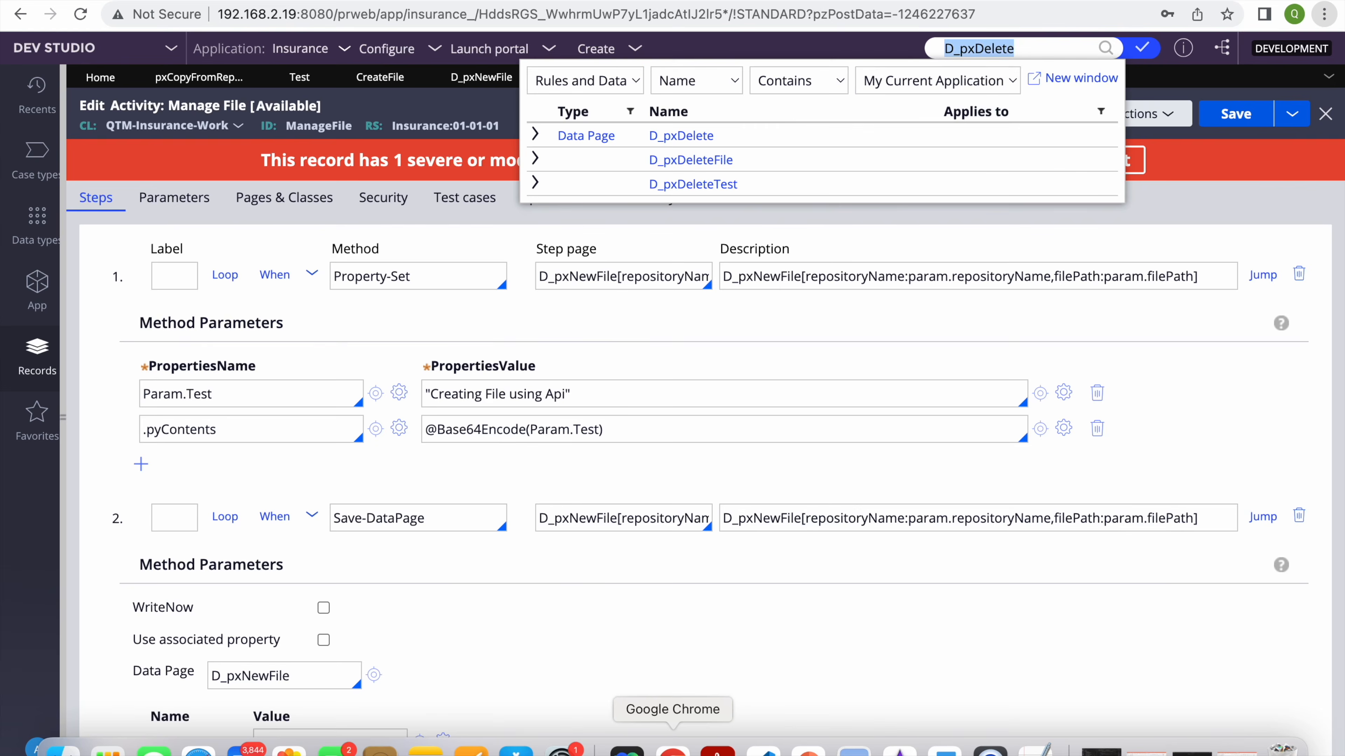
left_click(691, 137)
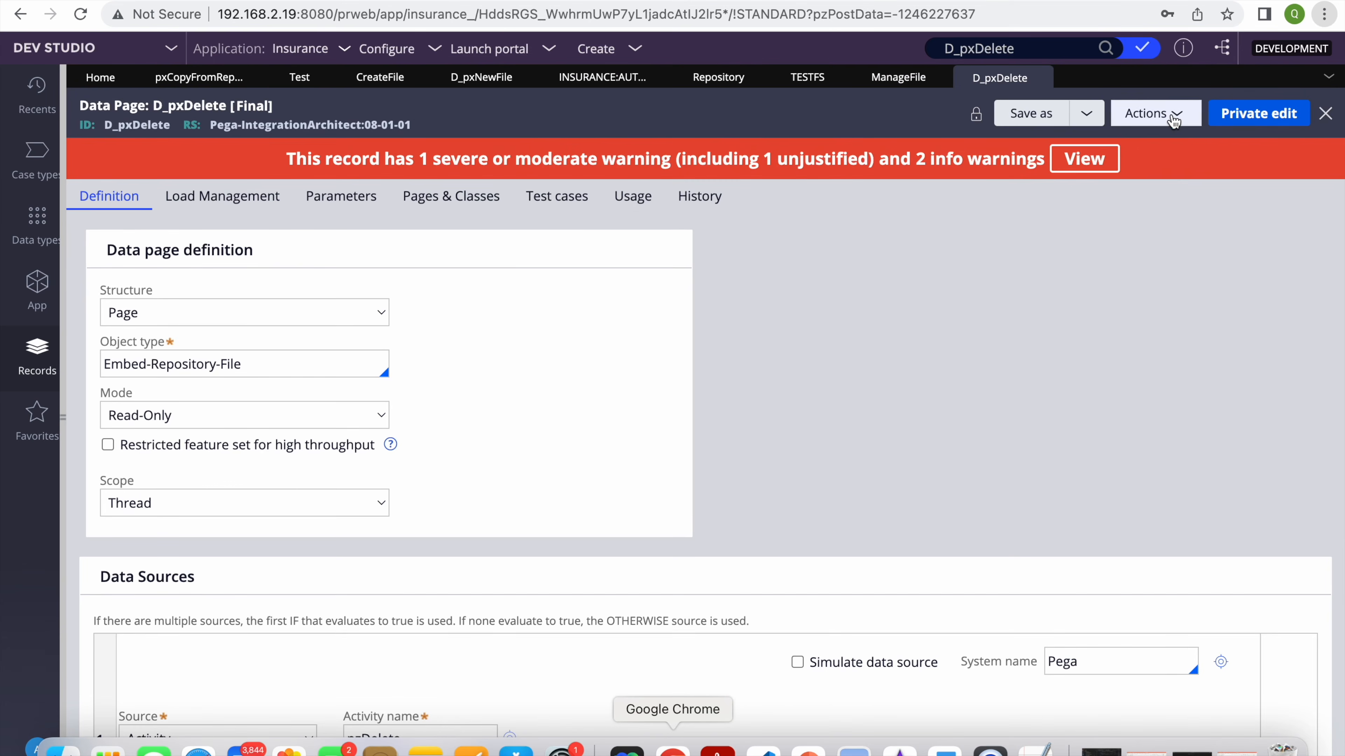
left_click(1136, 113)
left_click(1138, 141)
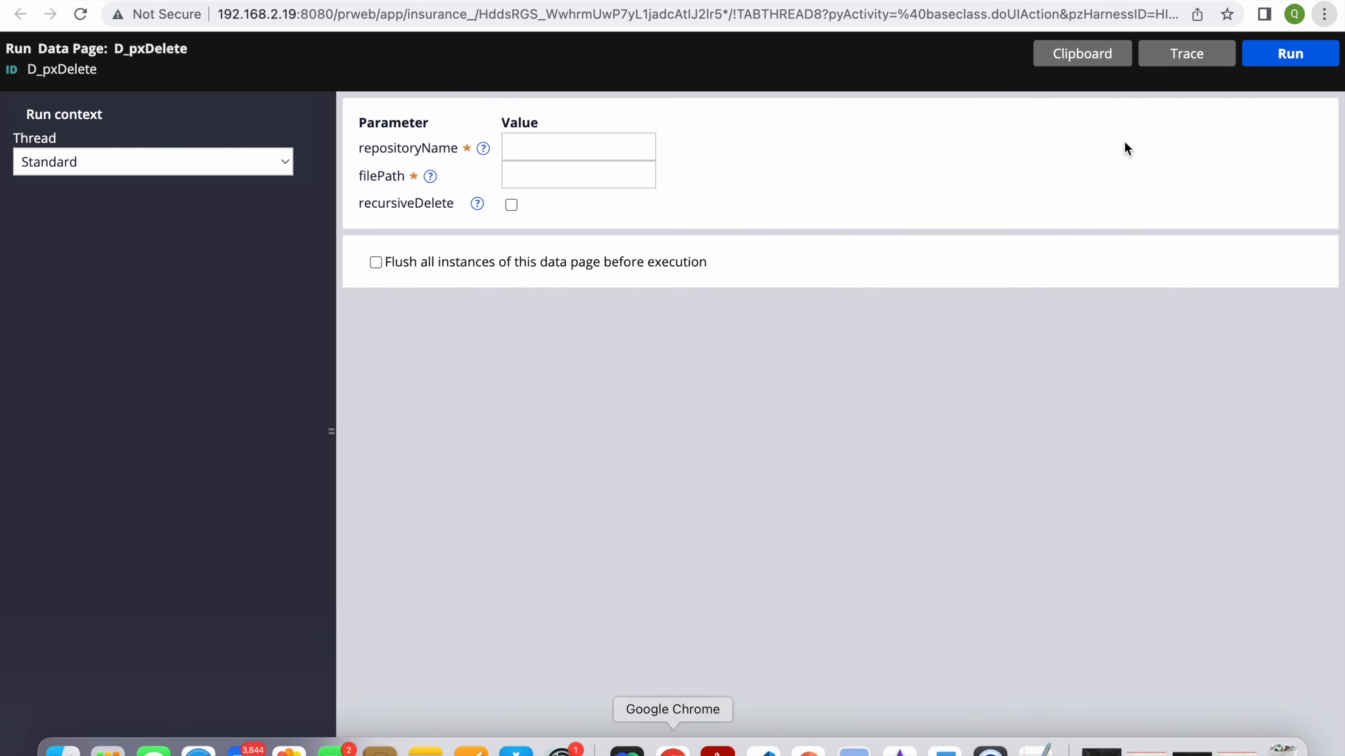
Run D_pxDelete with repositoryName TestFS and filePath manage.txt, flushing all instances of the data page before execution
left_click(550, 147)
type("TestFSMANAGE")
key("BackSpace")
key("BackSpace")
key("BackSpace")
key("BackSpace")
key("BackSpace")
type("manage.txt")
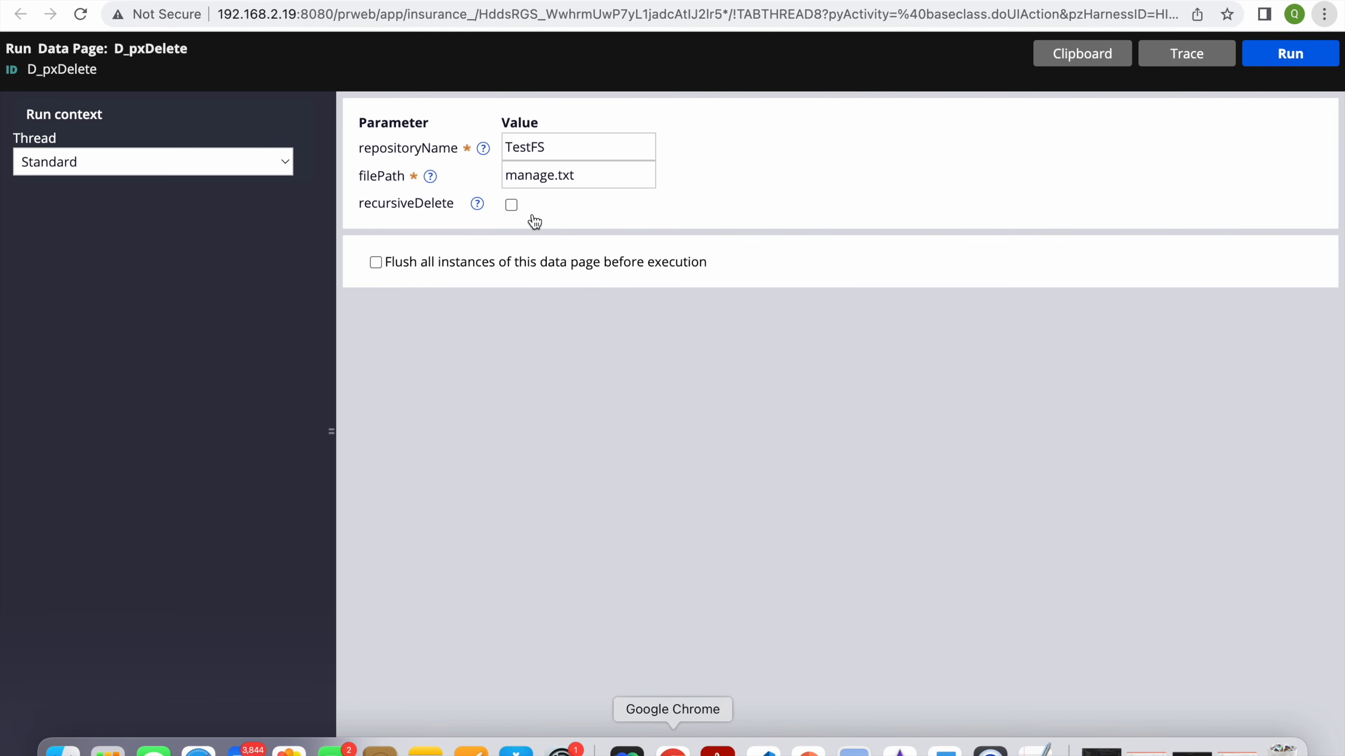
left_click(376, 263)
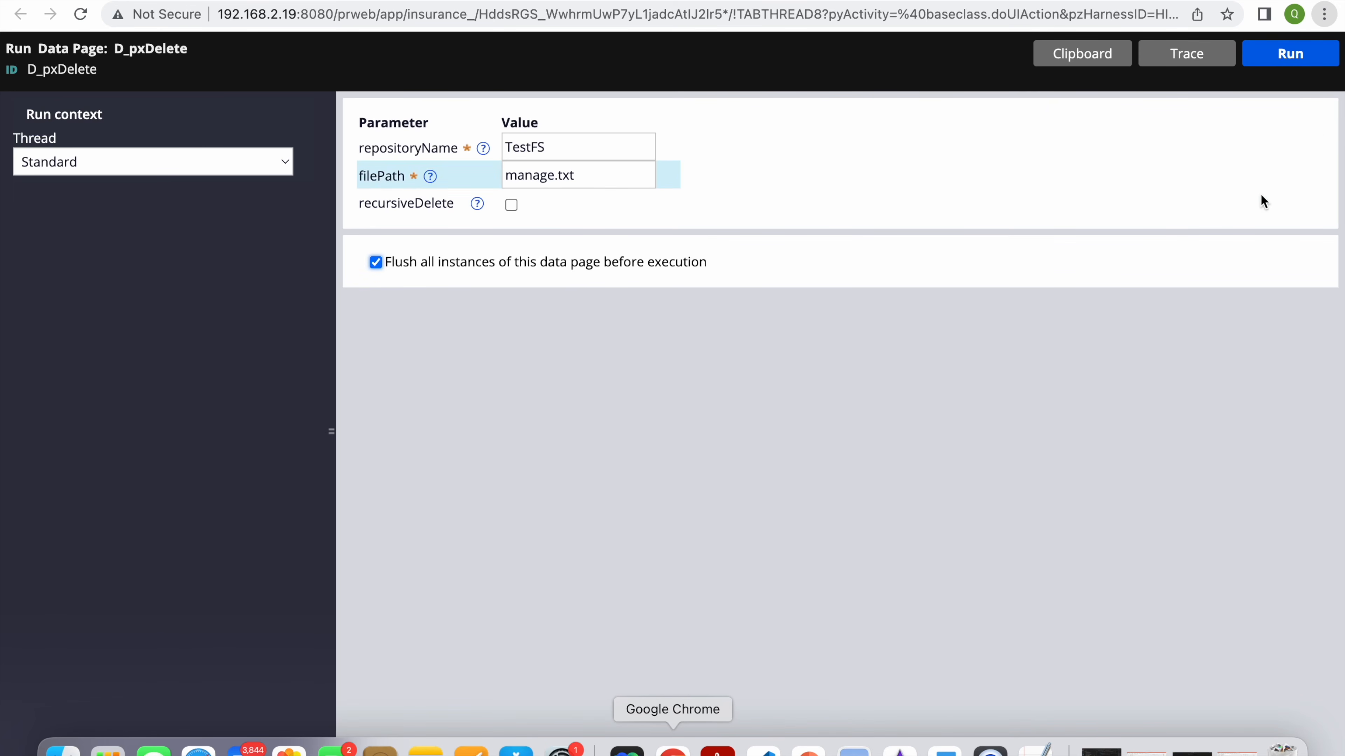
left_click(1294, 67)
Switch to Finder and reopen the repository's file folder to check whether managefile.txt has been deleted
key("F4")
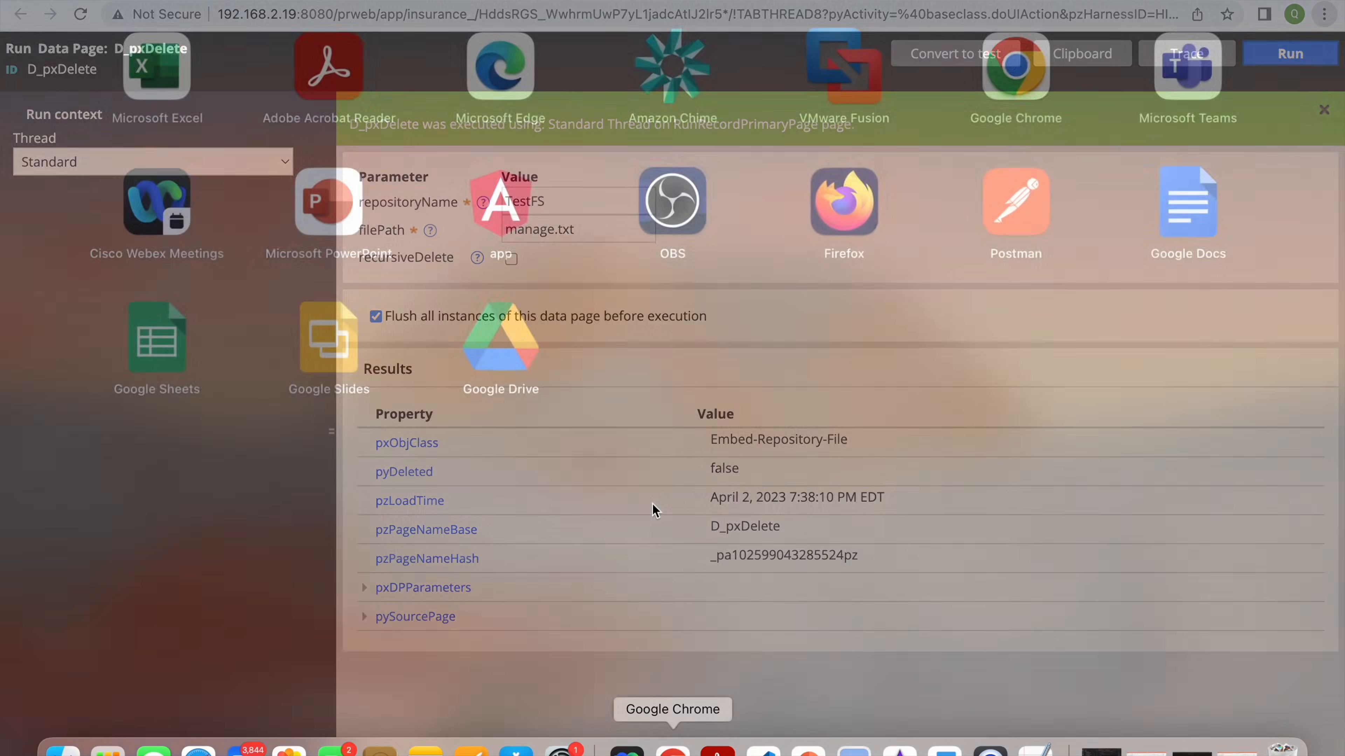
left_click(61, 750)
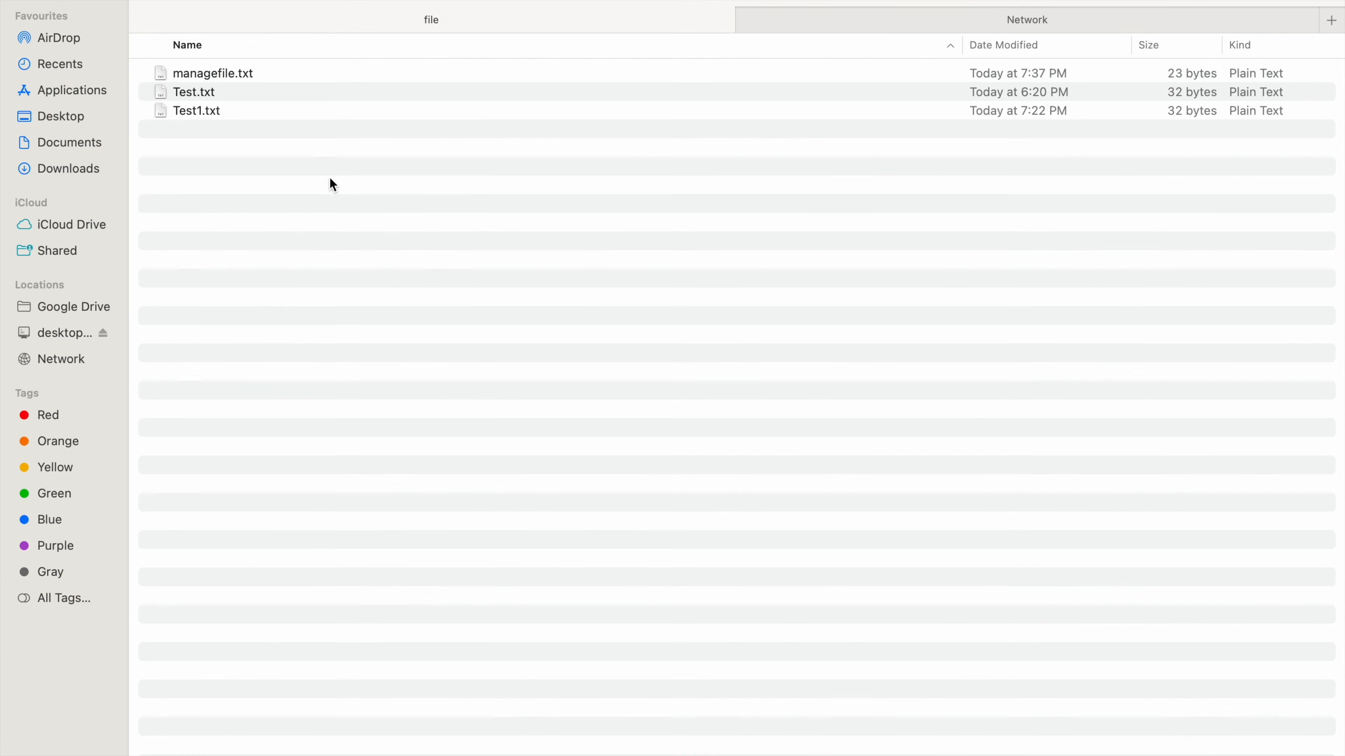
right_click(592, 263)
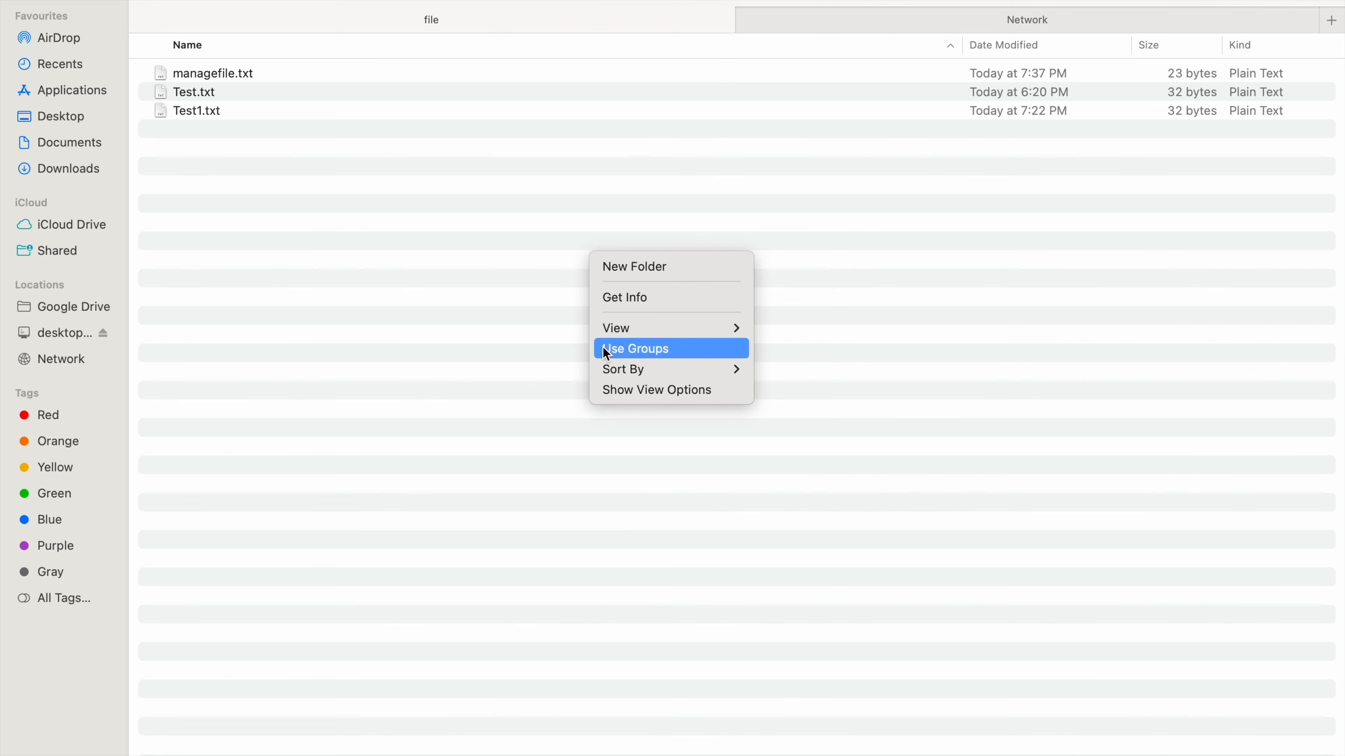
left_click(470, 332)
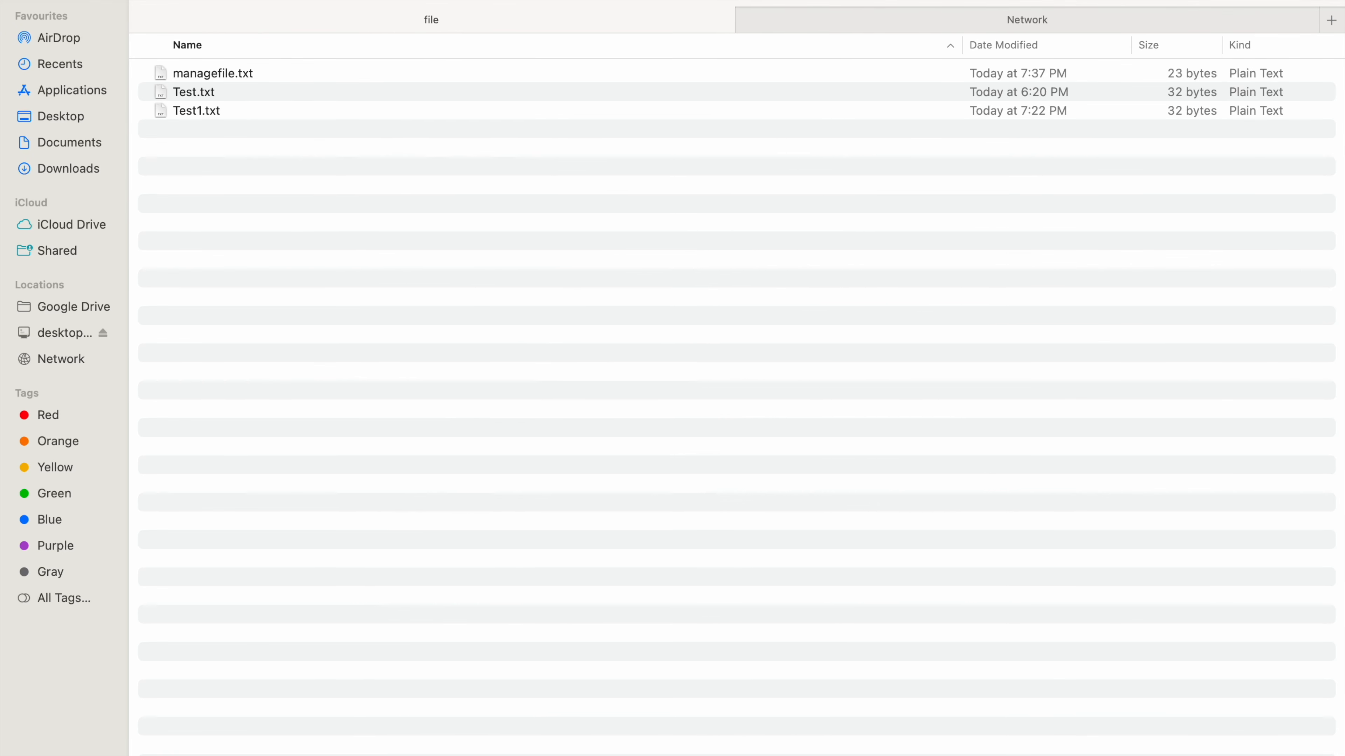
key("F4")
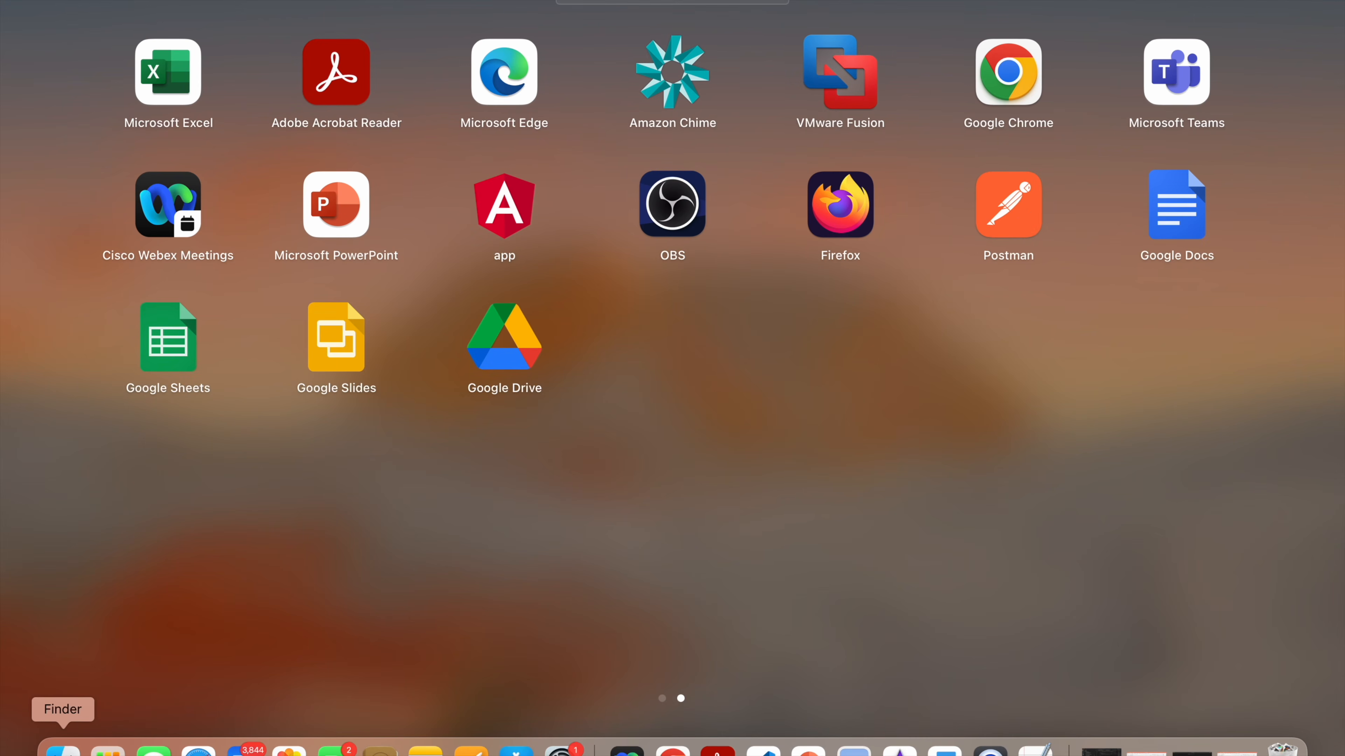
left_click(63, 750)
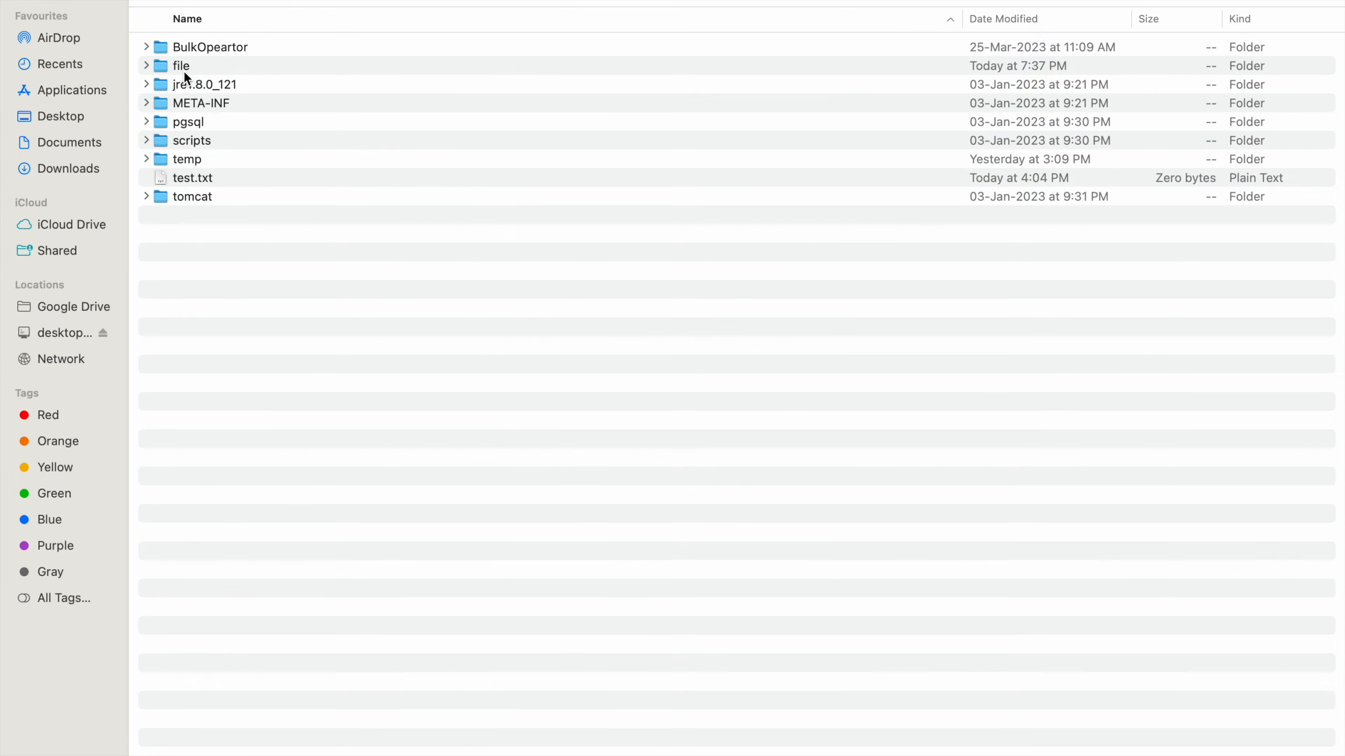
double_click(183, 68)
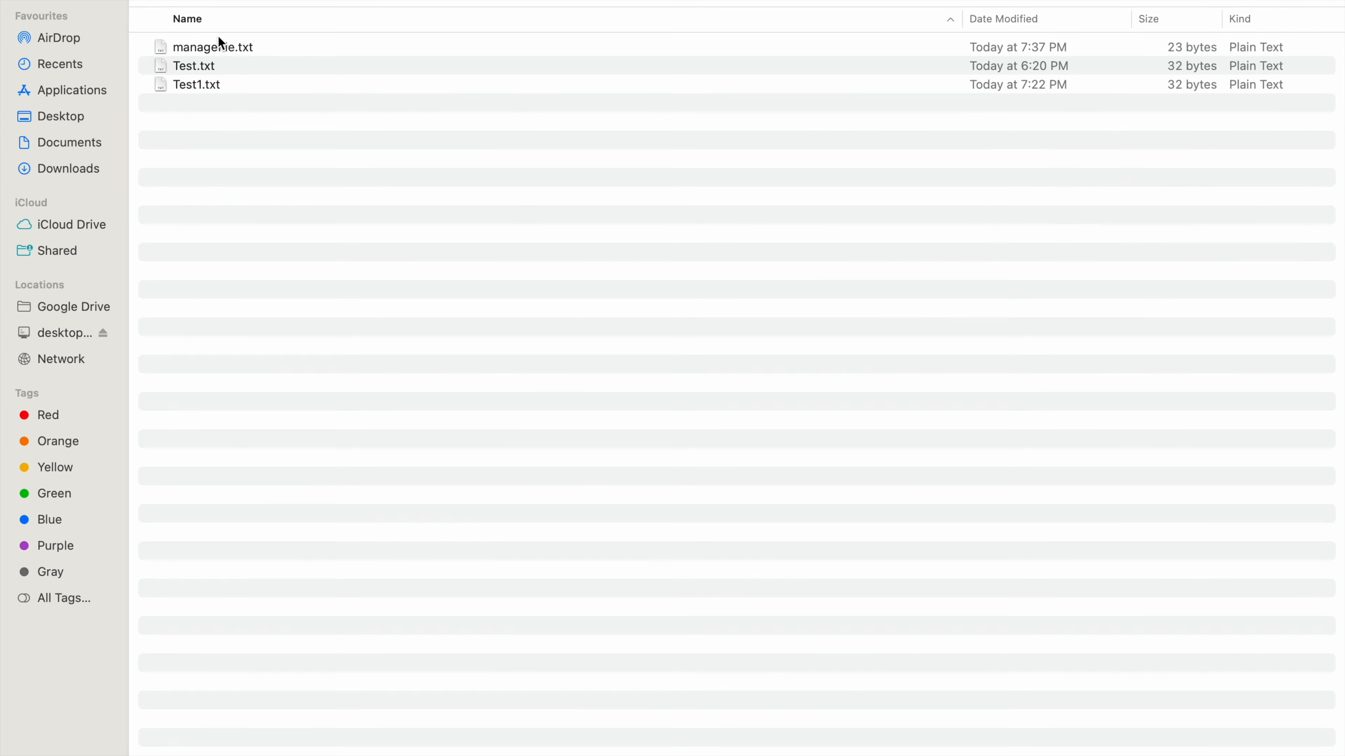
Return to Chrome, correct D_pxDelete's filePath to managefile.txt and rerun the data page
key("F4")
left_click(672, 750)
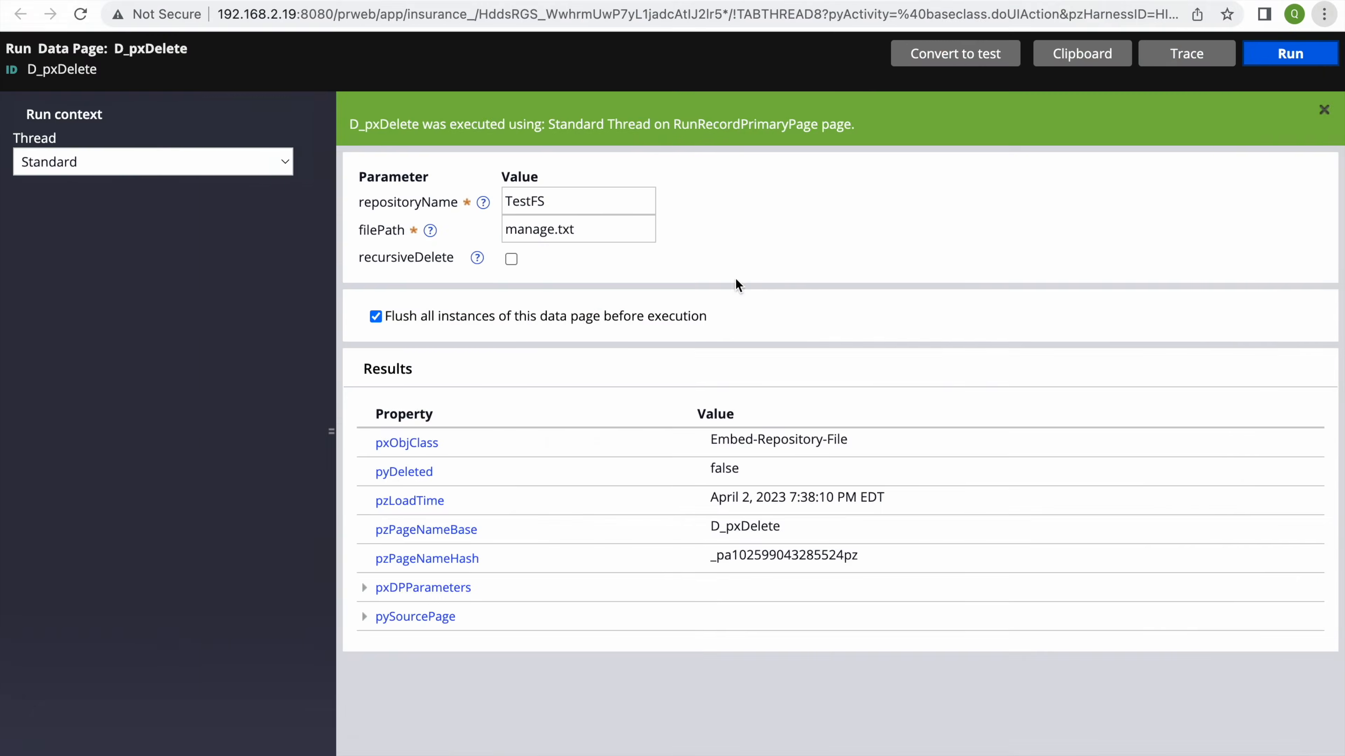
left_click(552, 228)
type("file")
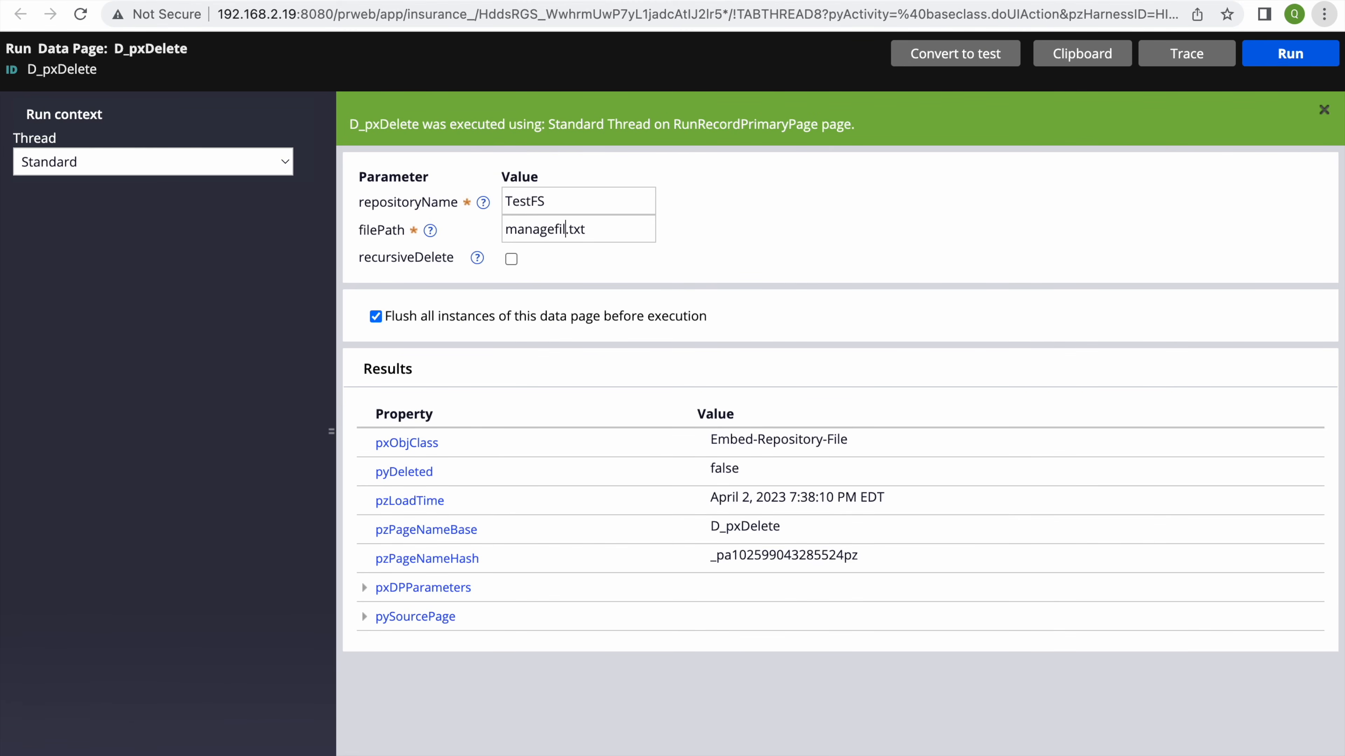
left_click(1287, 54)
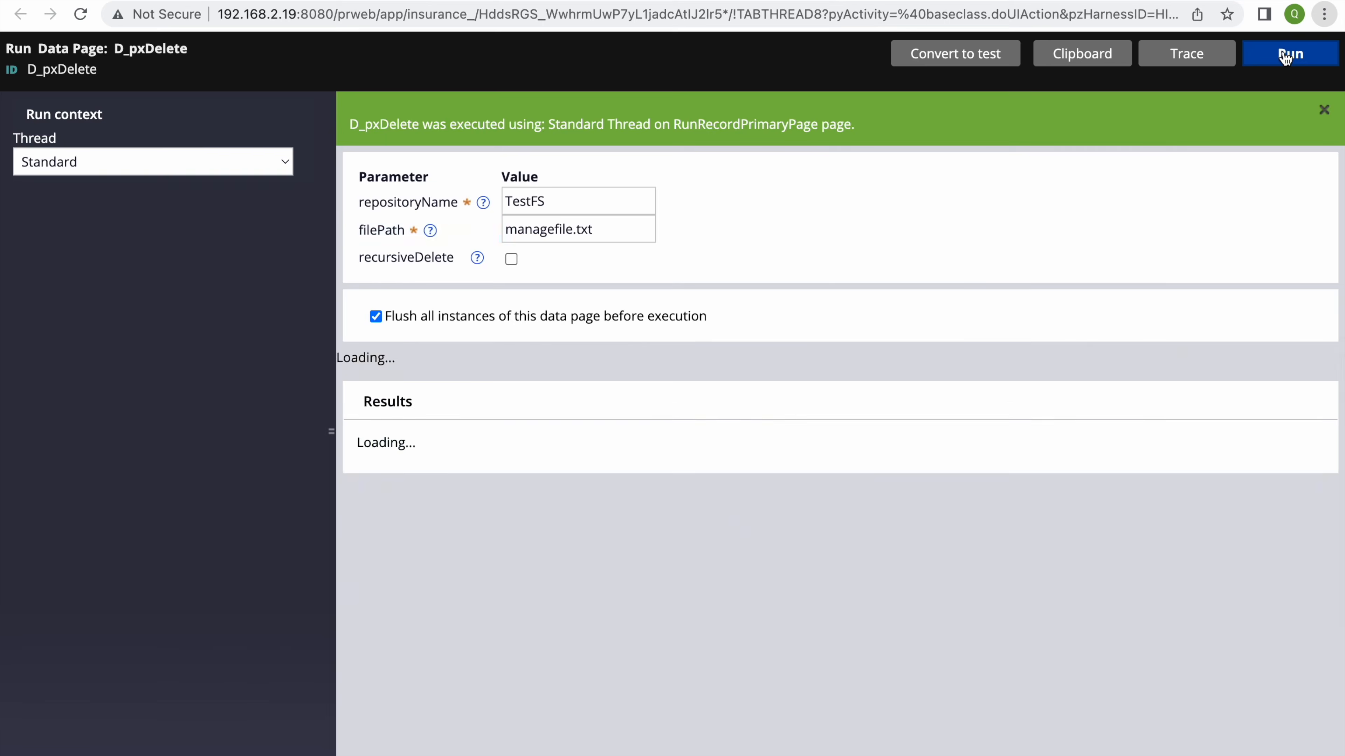
Check in Finder whether managefile.txt is gone from the repository's file folder, and return to the D_pxDelete run in Chrome
key("F4")
left_click(59, 742)
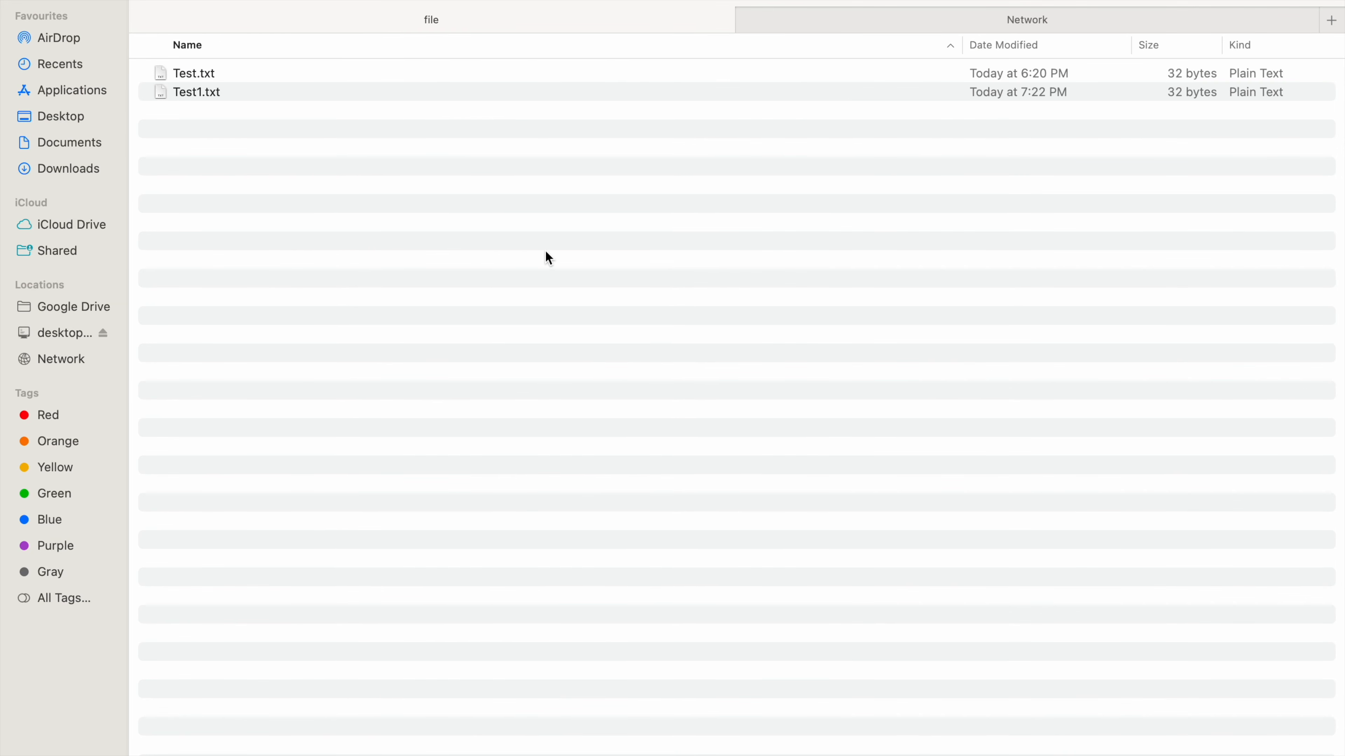
key("F4")
left_click(673, 747)
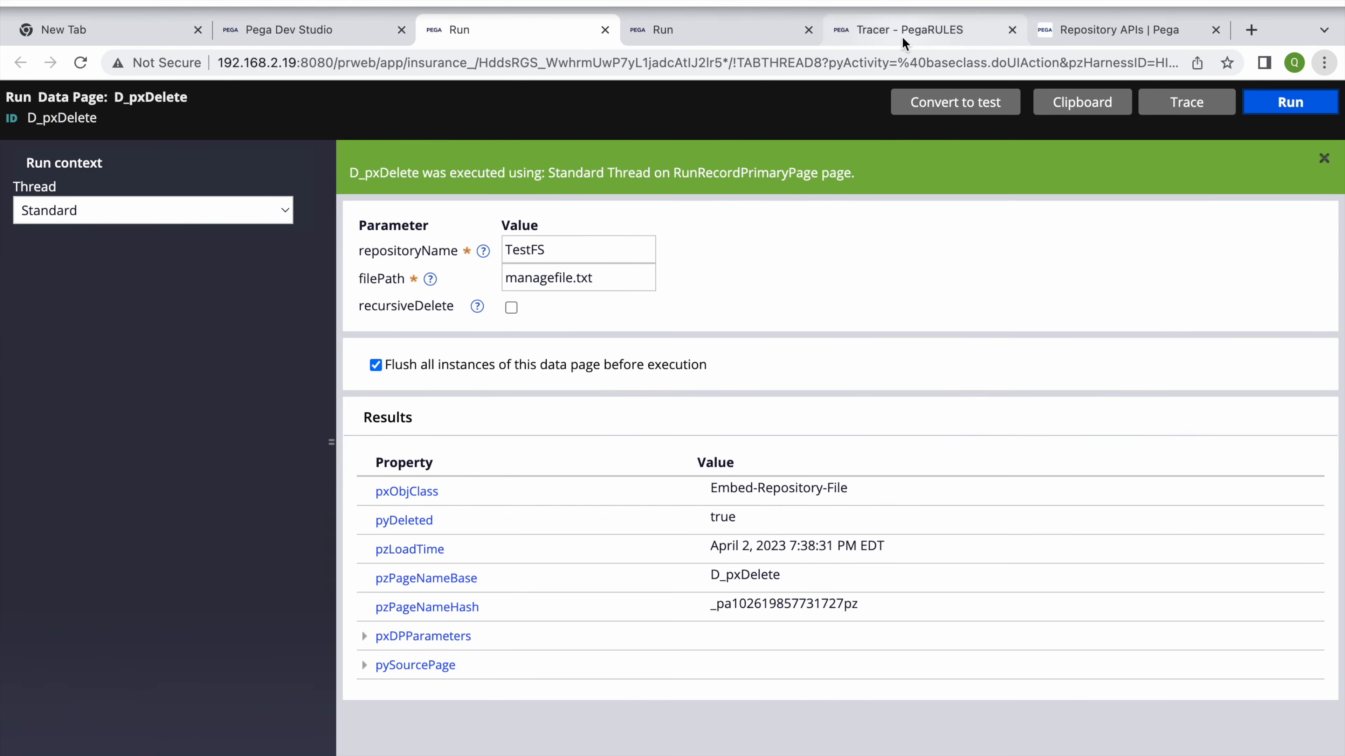
Close the older Run and Tracer pages and review the API list at the start of the Repository APIs documentation
left_click(844, 32)
left_click(809, 30)
left_click(809, 30)
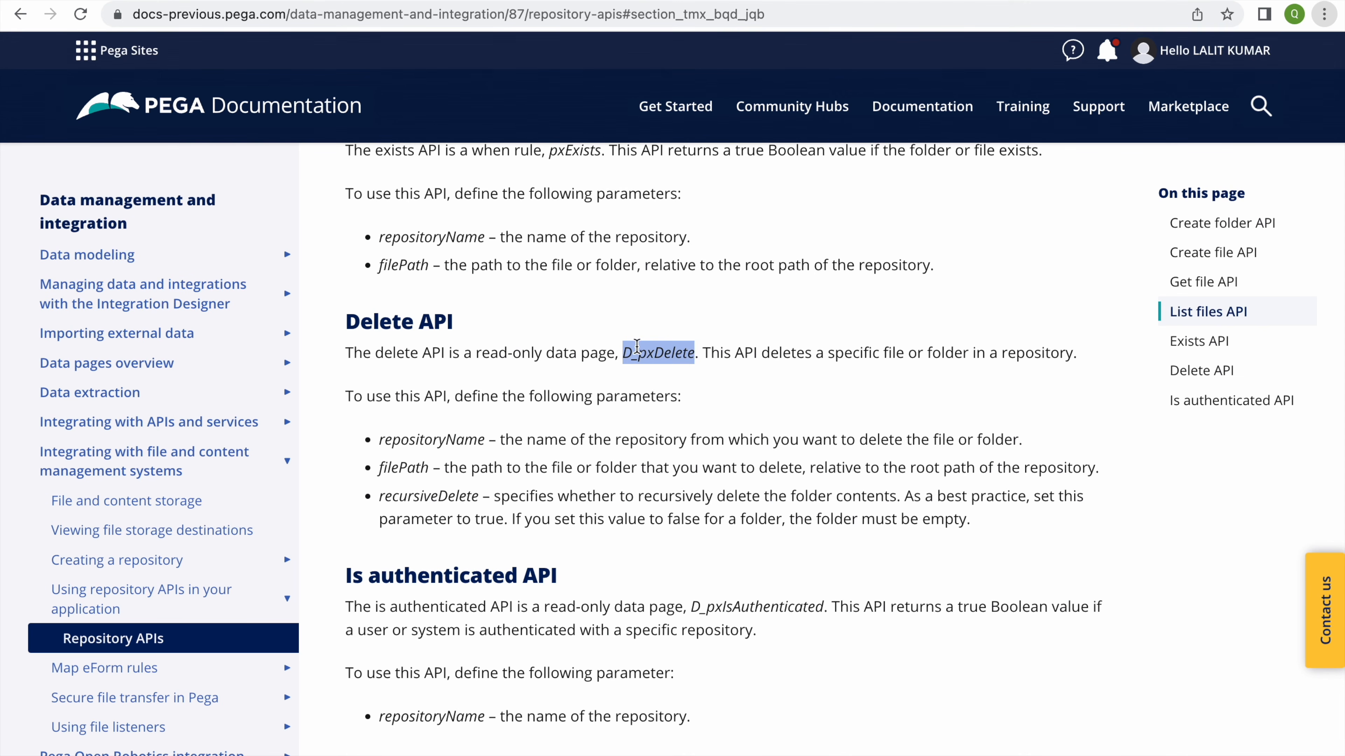
scroll(637, 347, "up", 15)
scroll(637, 480, "up", 15)
scroll(639, 487, "down", 3)
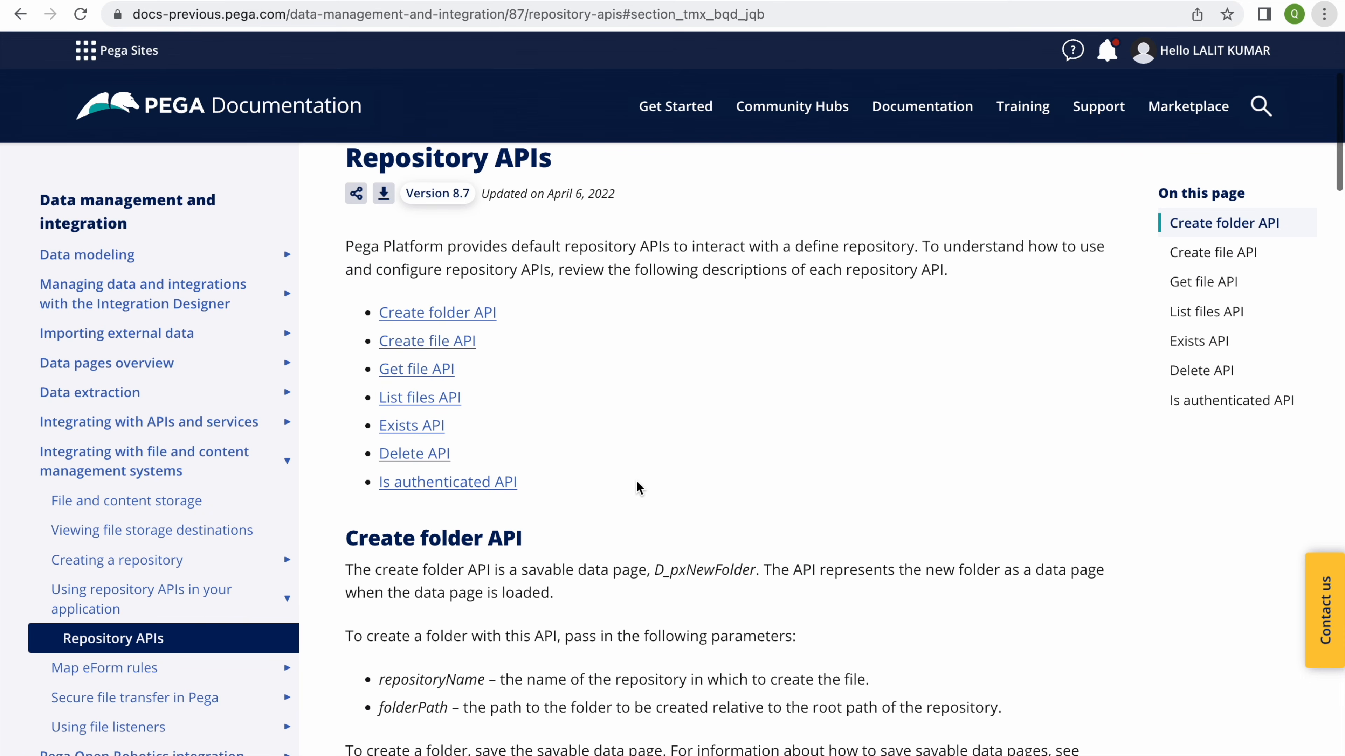
Return to Dev Studio and review the pxCopyFromRepository activity and the CreateFile Connect File rule
left_click(275, 1)
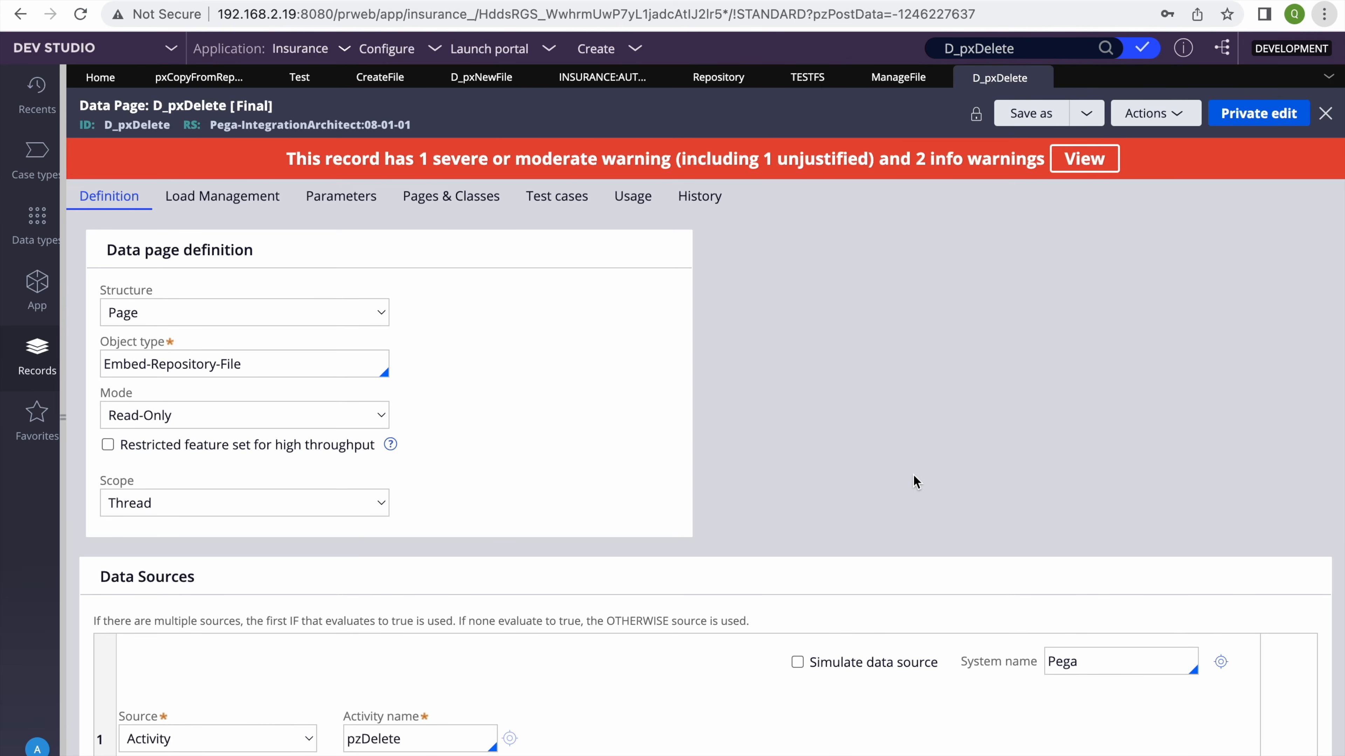
left_click(200, 79)
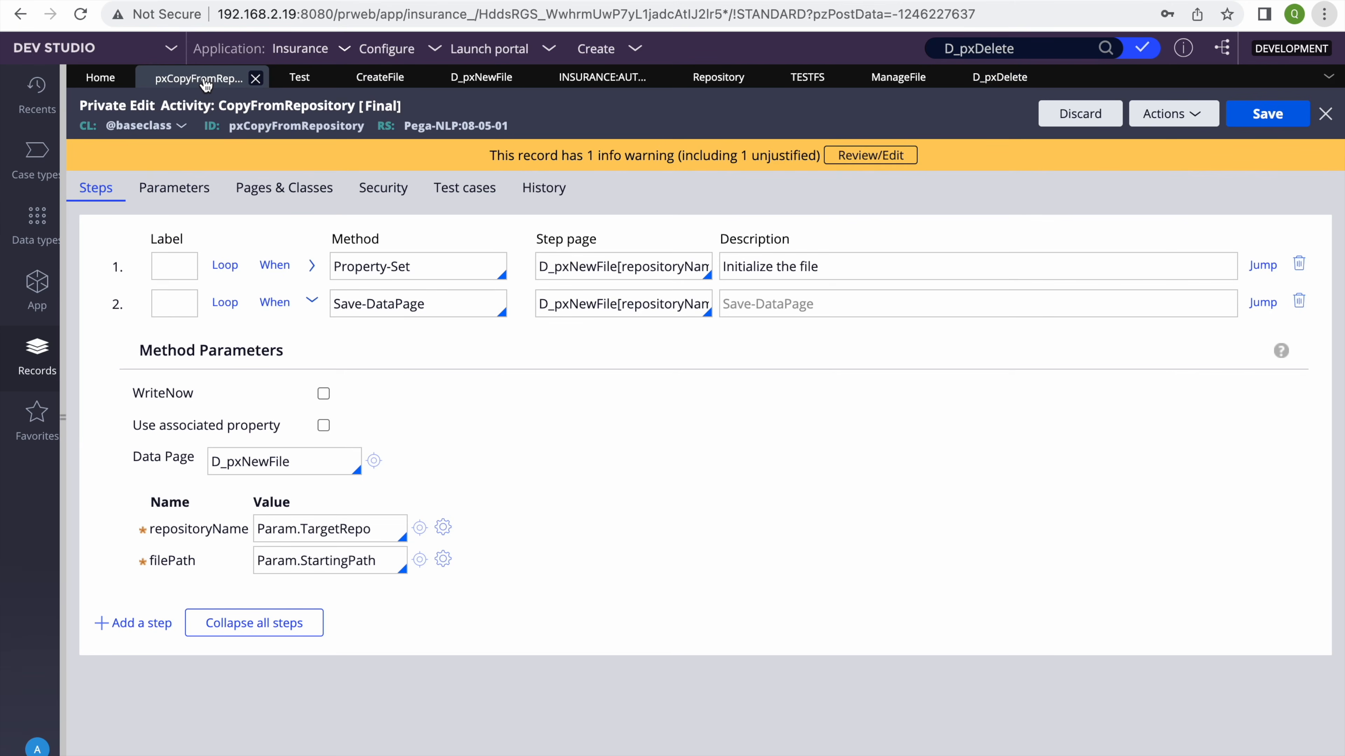
left_click(377, 81)
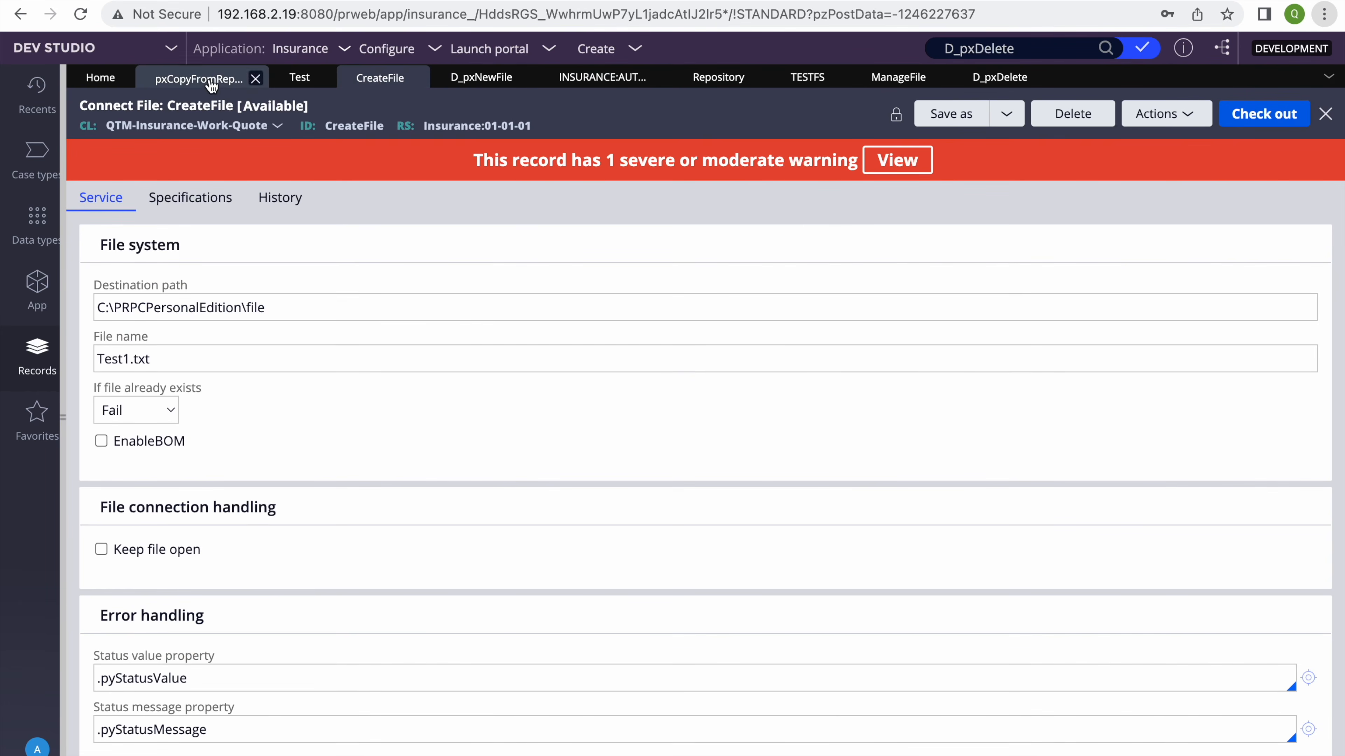
left_click(199, 77)
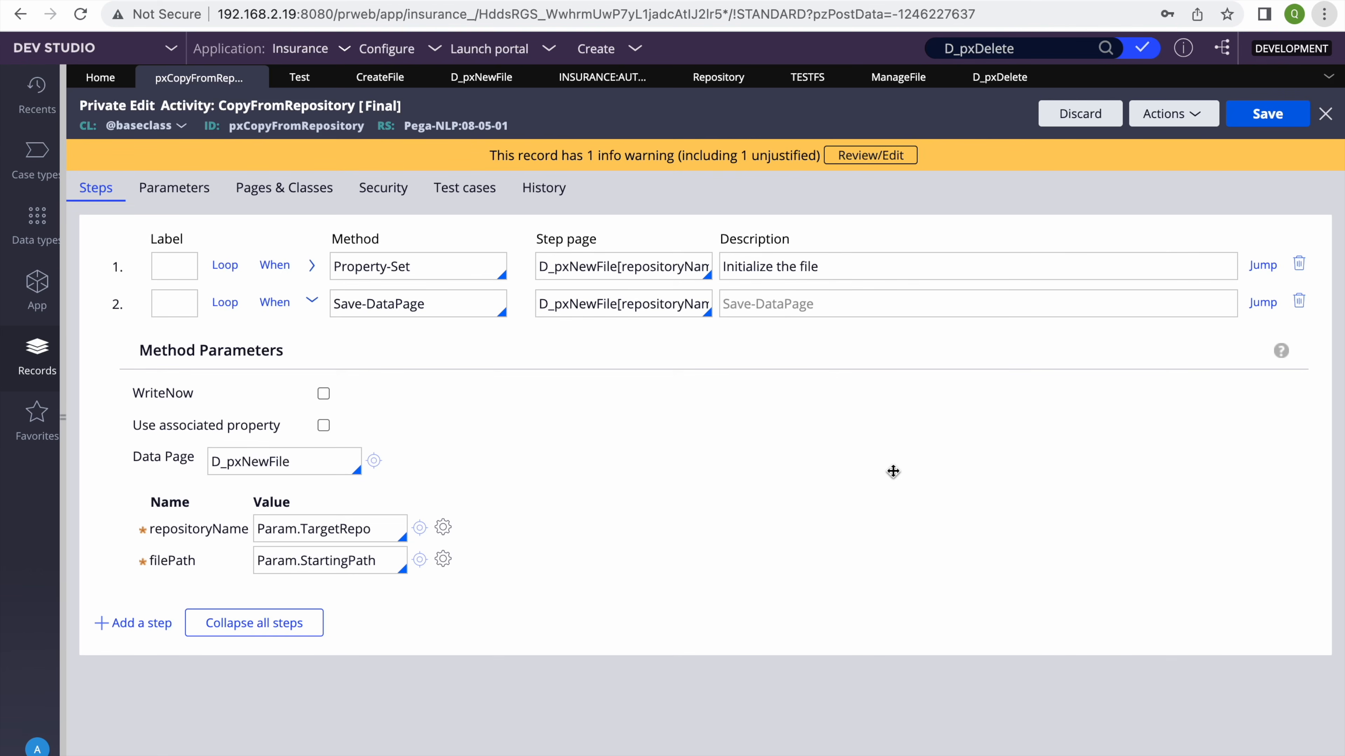
Close the D_pxDelete data page and the ManageFile activity, and display the TestFS repository rule
left_click(1003, 80)
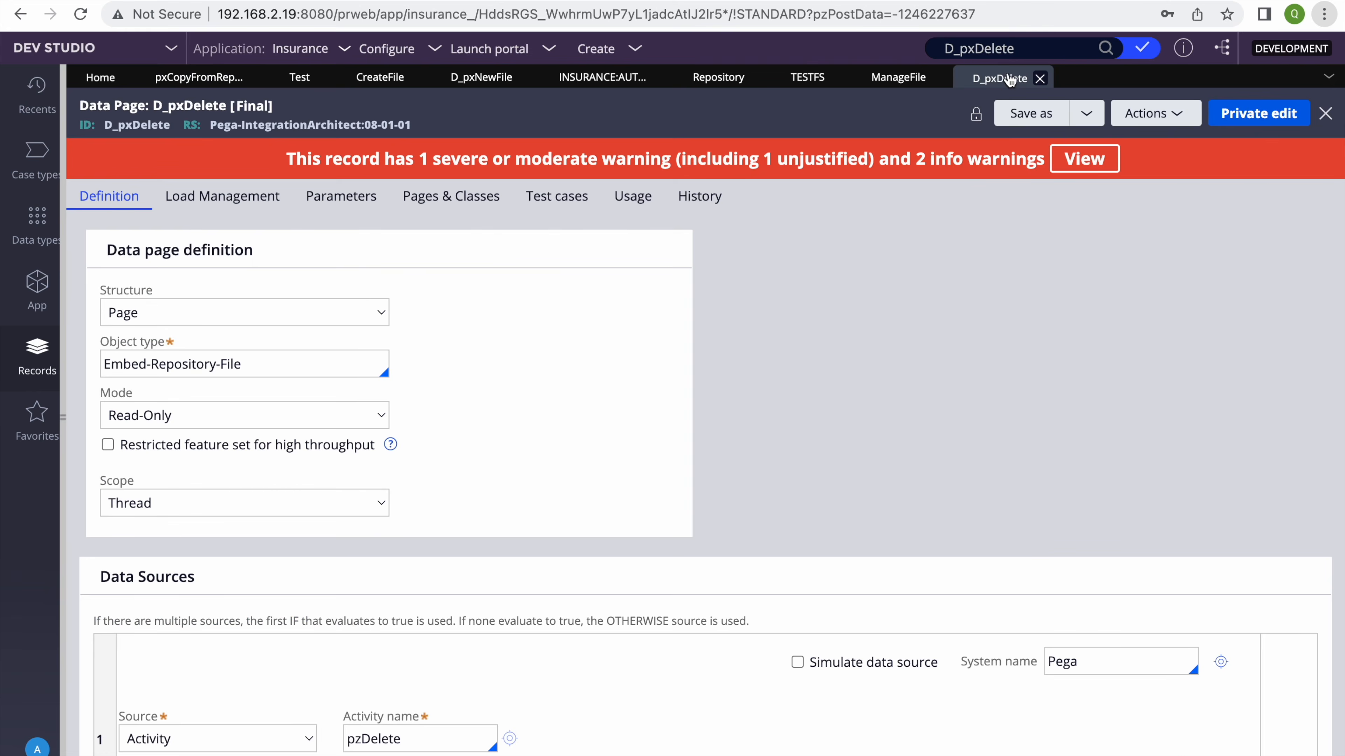
left_click(1040, 80)
left_click(899, 85)
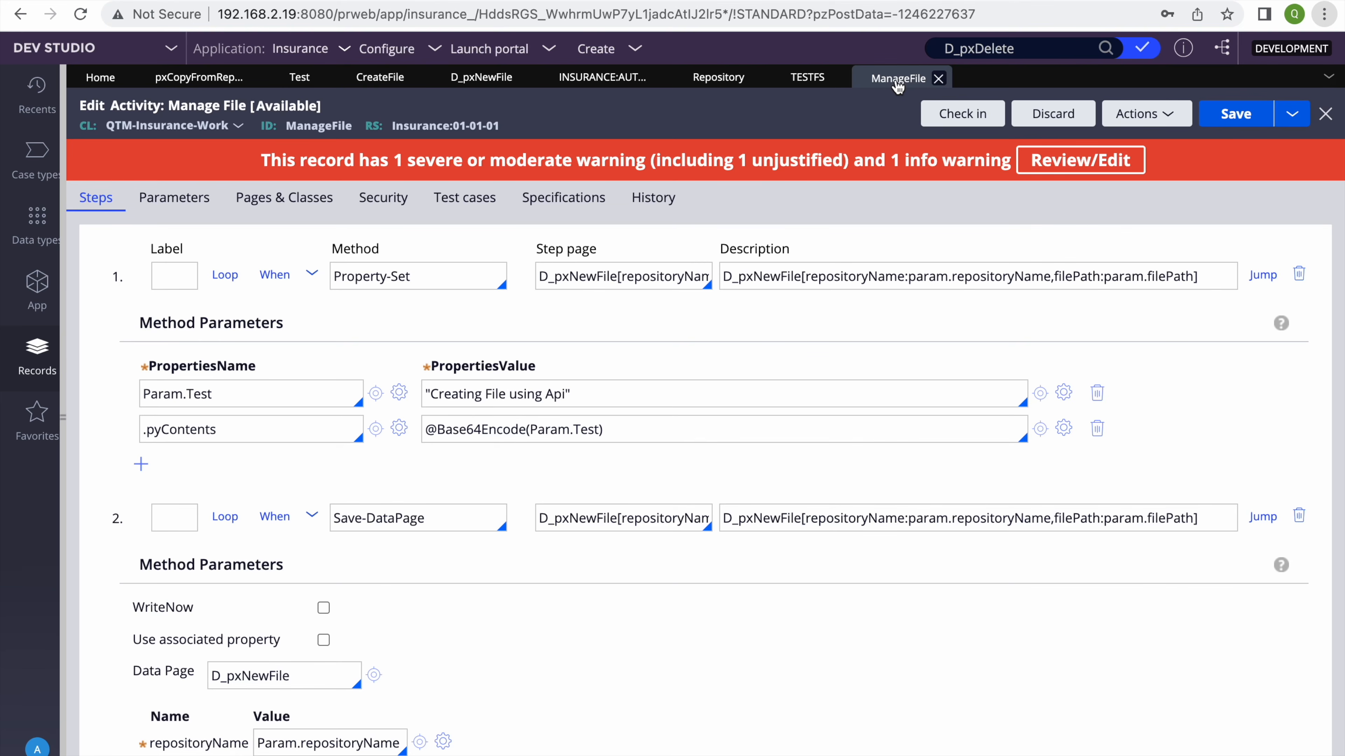
left_click(938, 78)
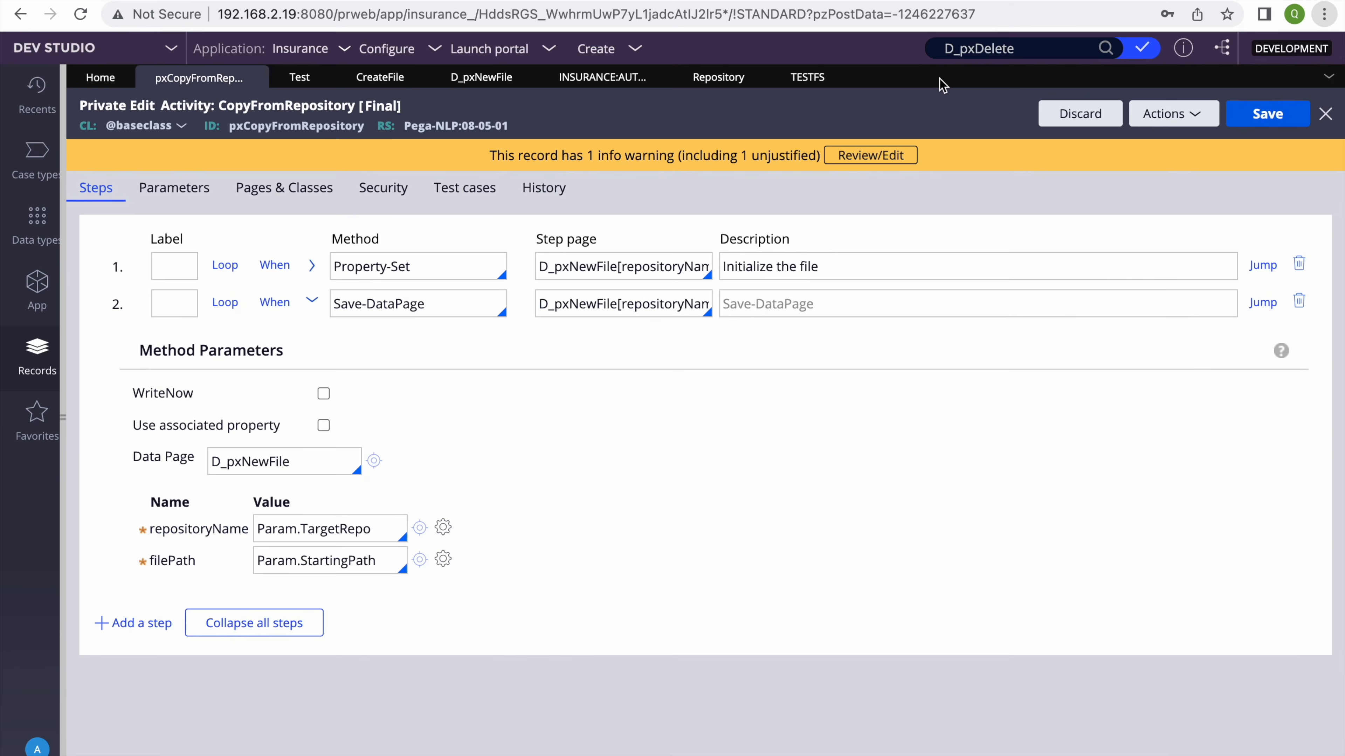
left_click(809, 79)
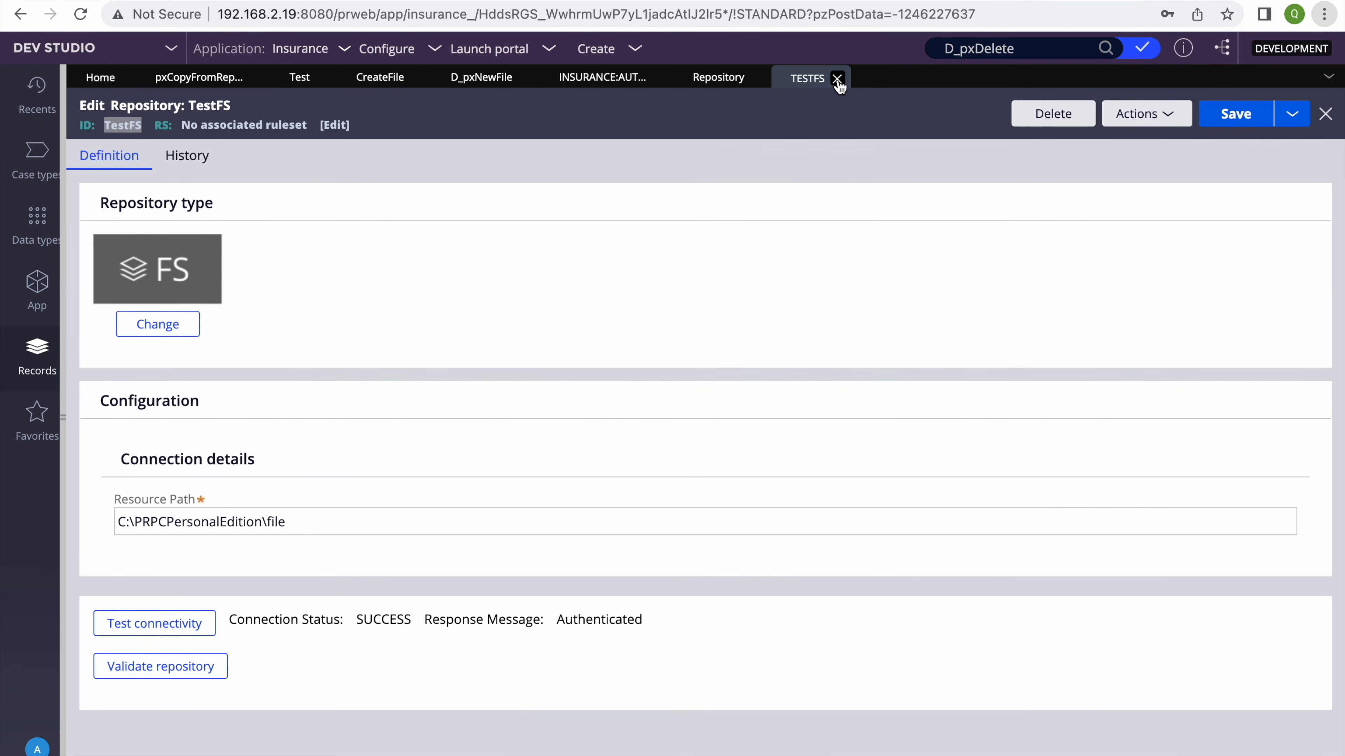